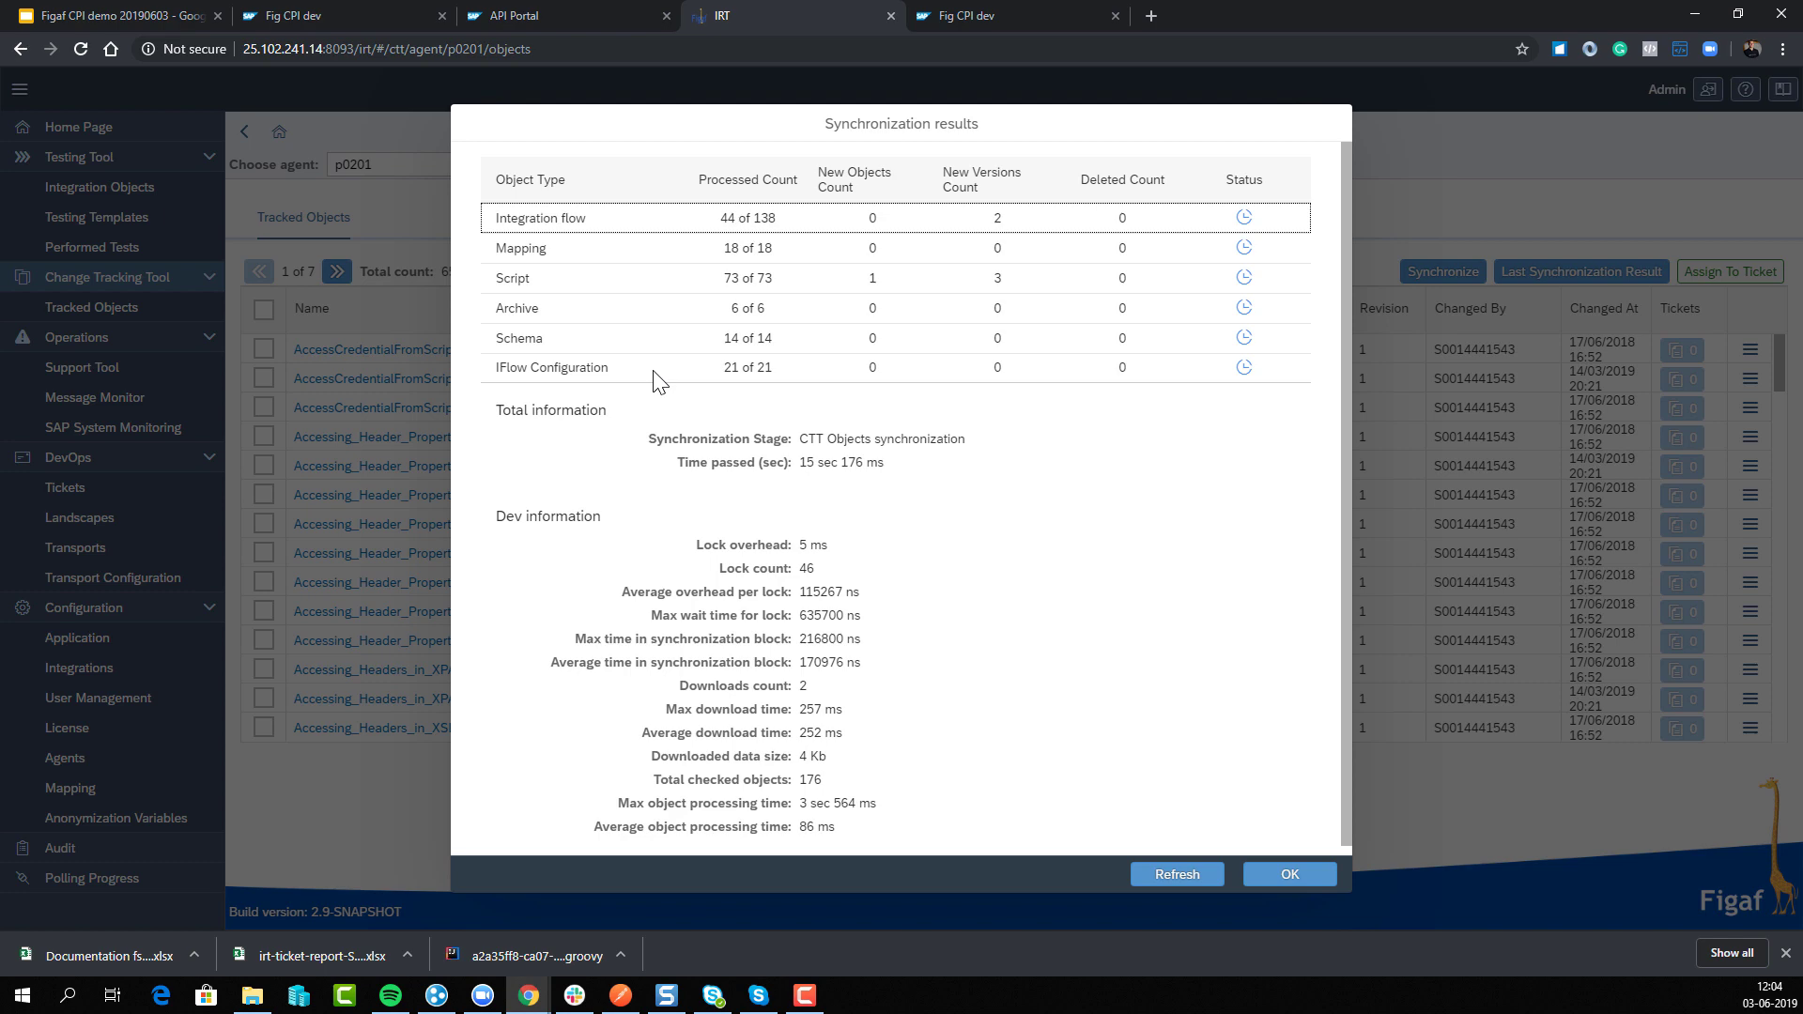
- Dismiss the synchronization results and sort the tracked objects by Changed At in descending order
click(1287, 875)
click(1598, 308)
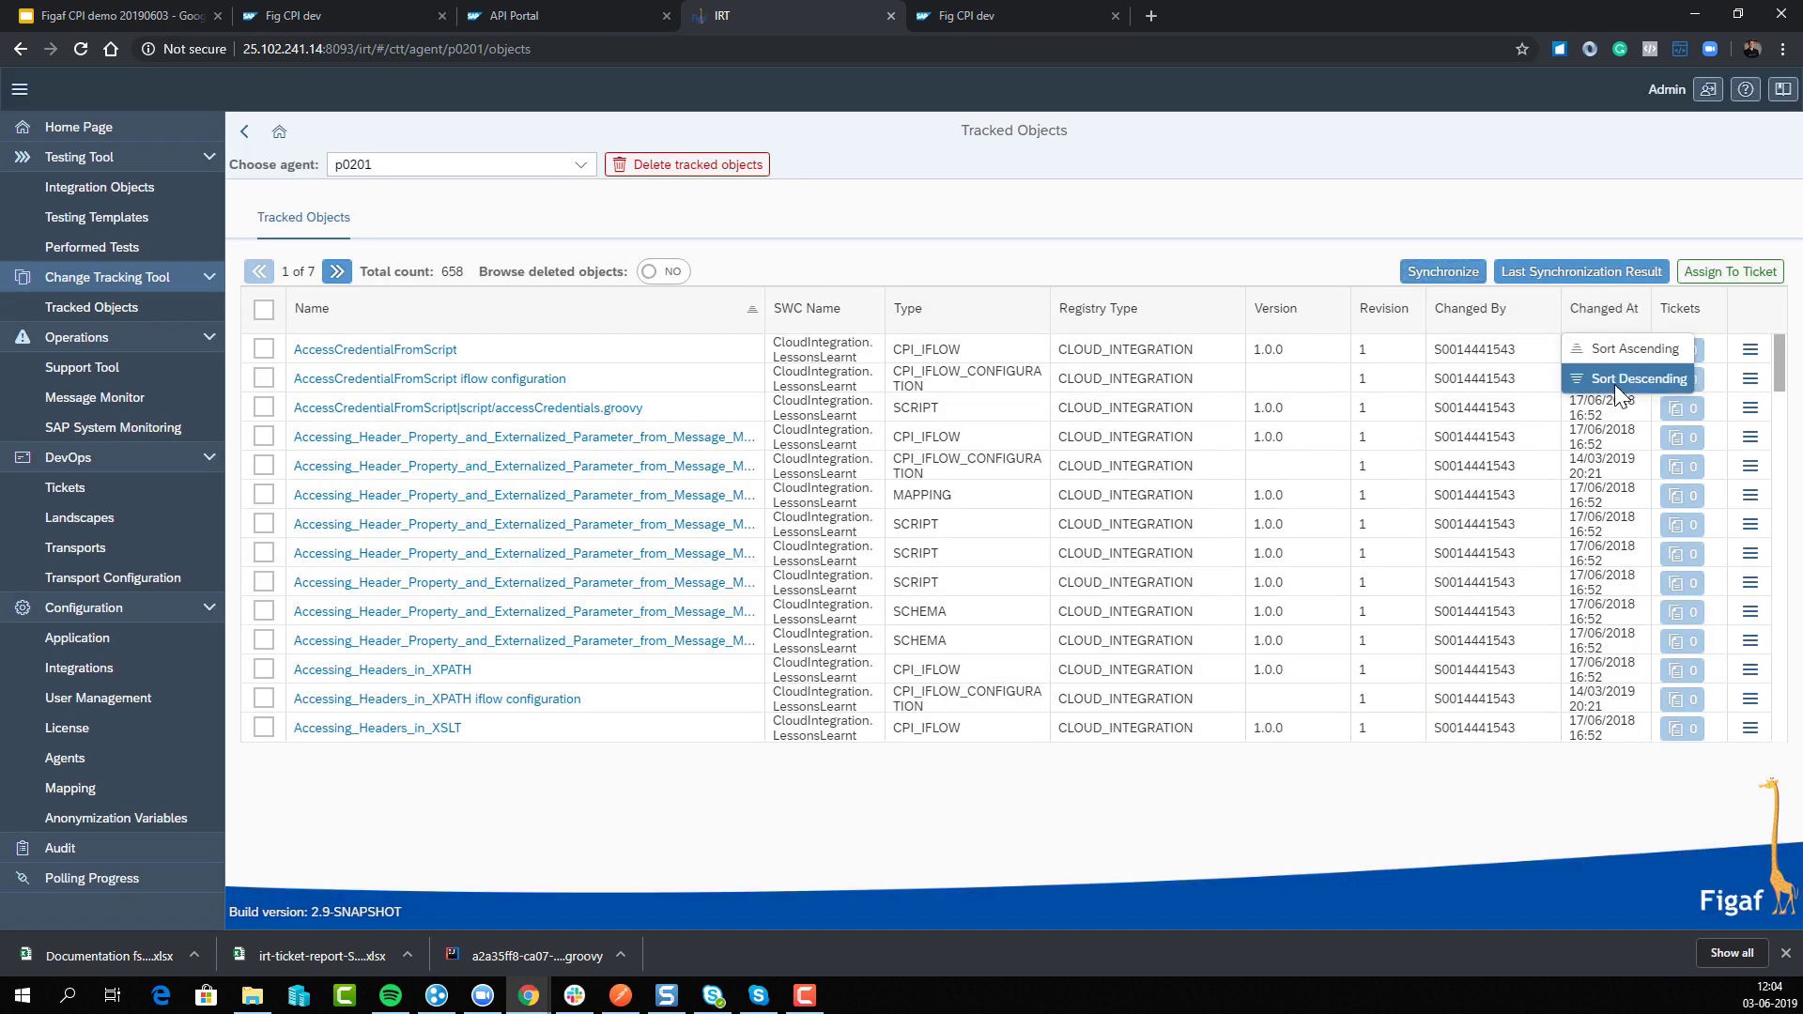
click(1614, 386)
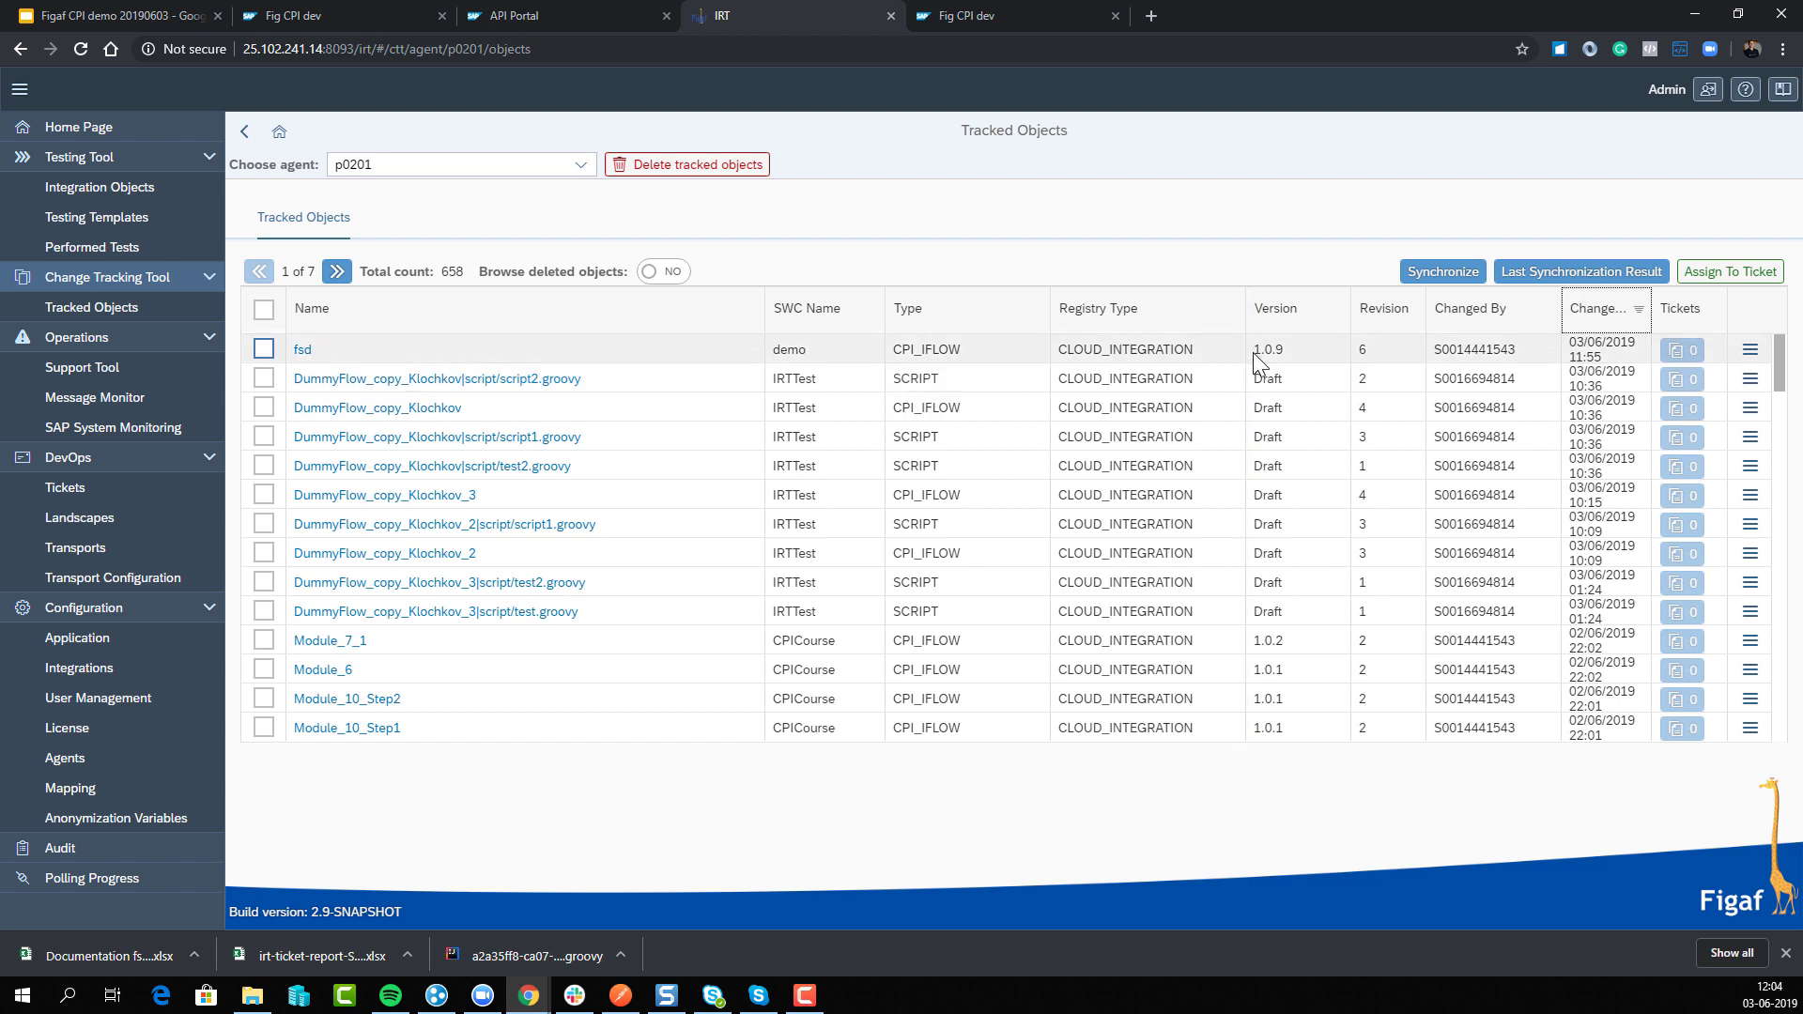
- Open the version history of the fsd iFlow and compare version 1.0.8 with version 1.0.9
click(303, 350)
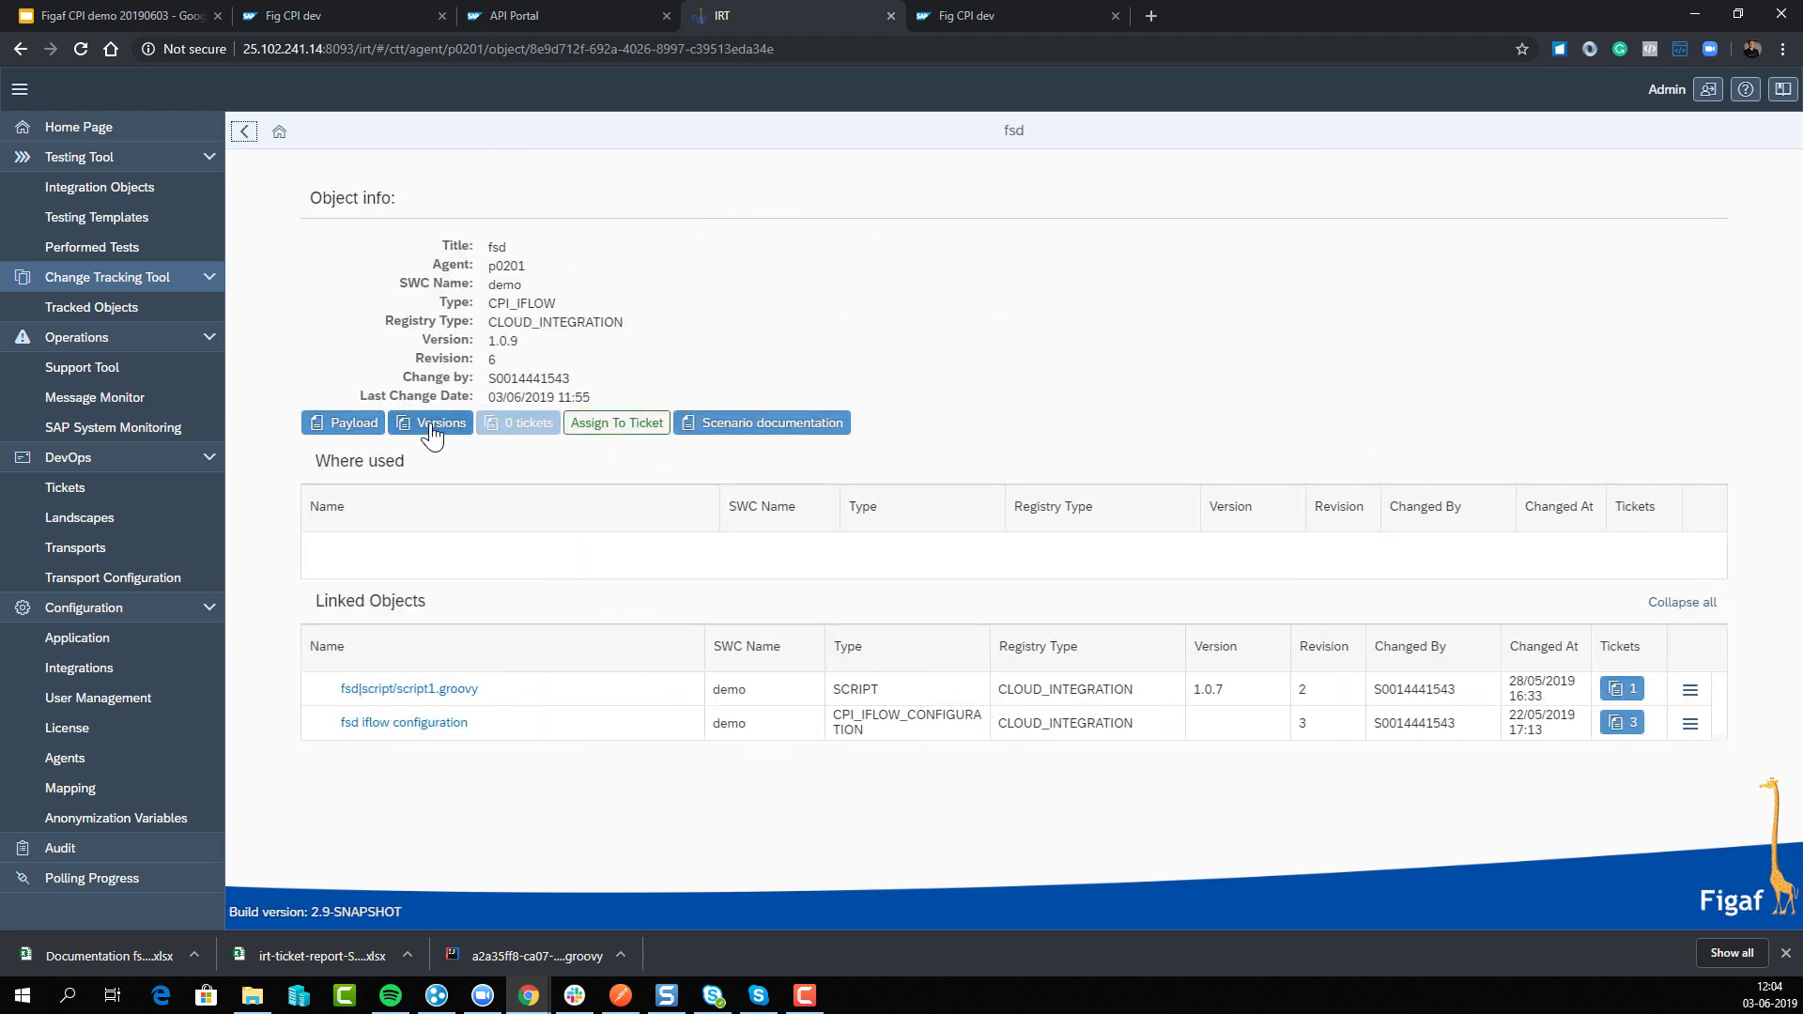
click(431, 424)
click(308, 293)
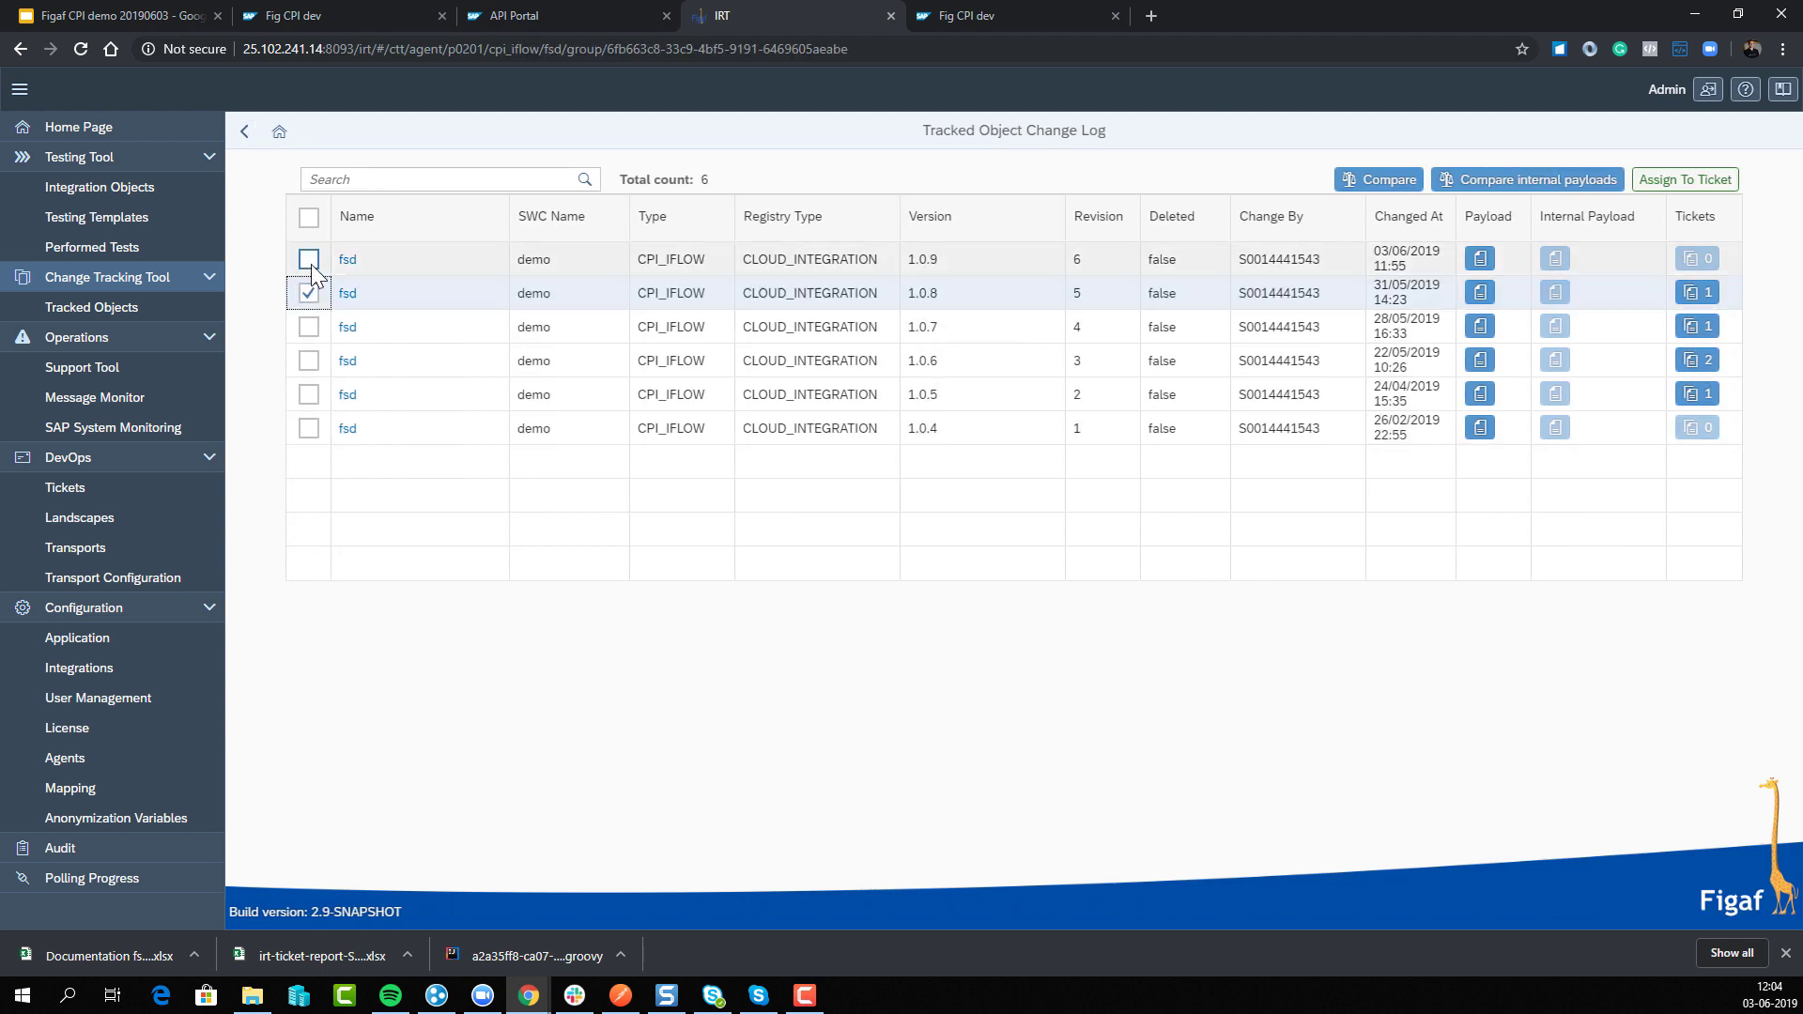
click(309, 260)
click(1377, 180)
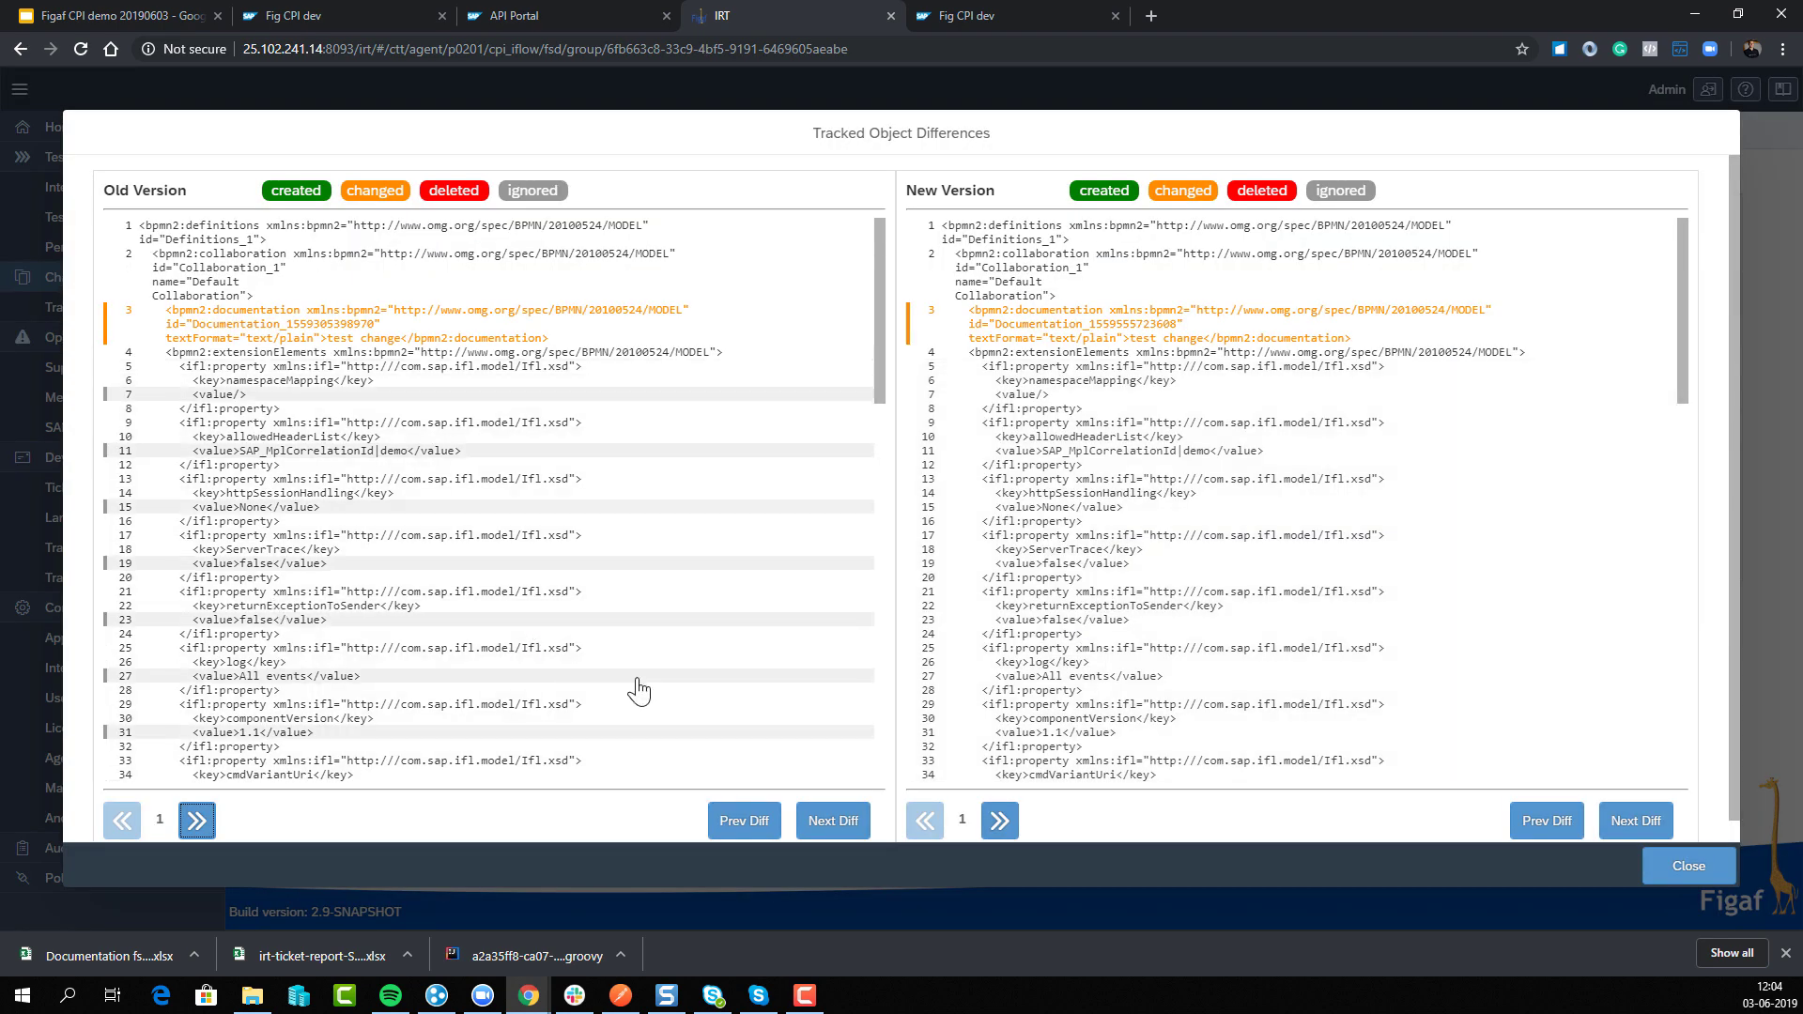
- Step through the differences in the old and new versions of fsd, then return to its object info page
click(822, 825)
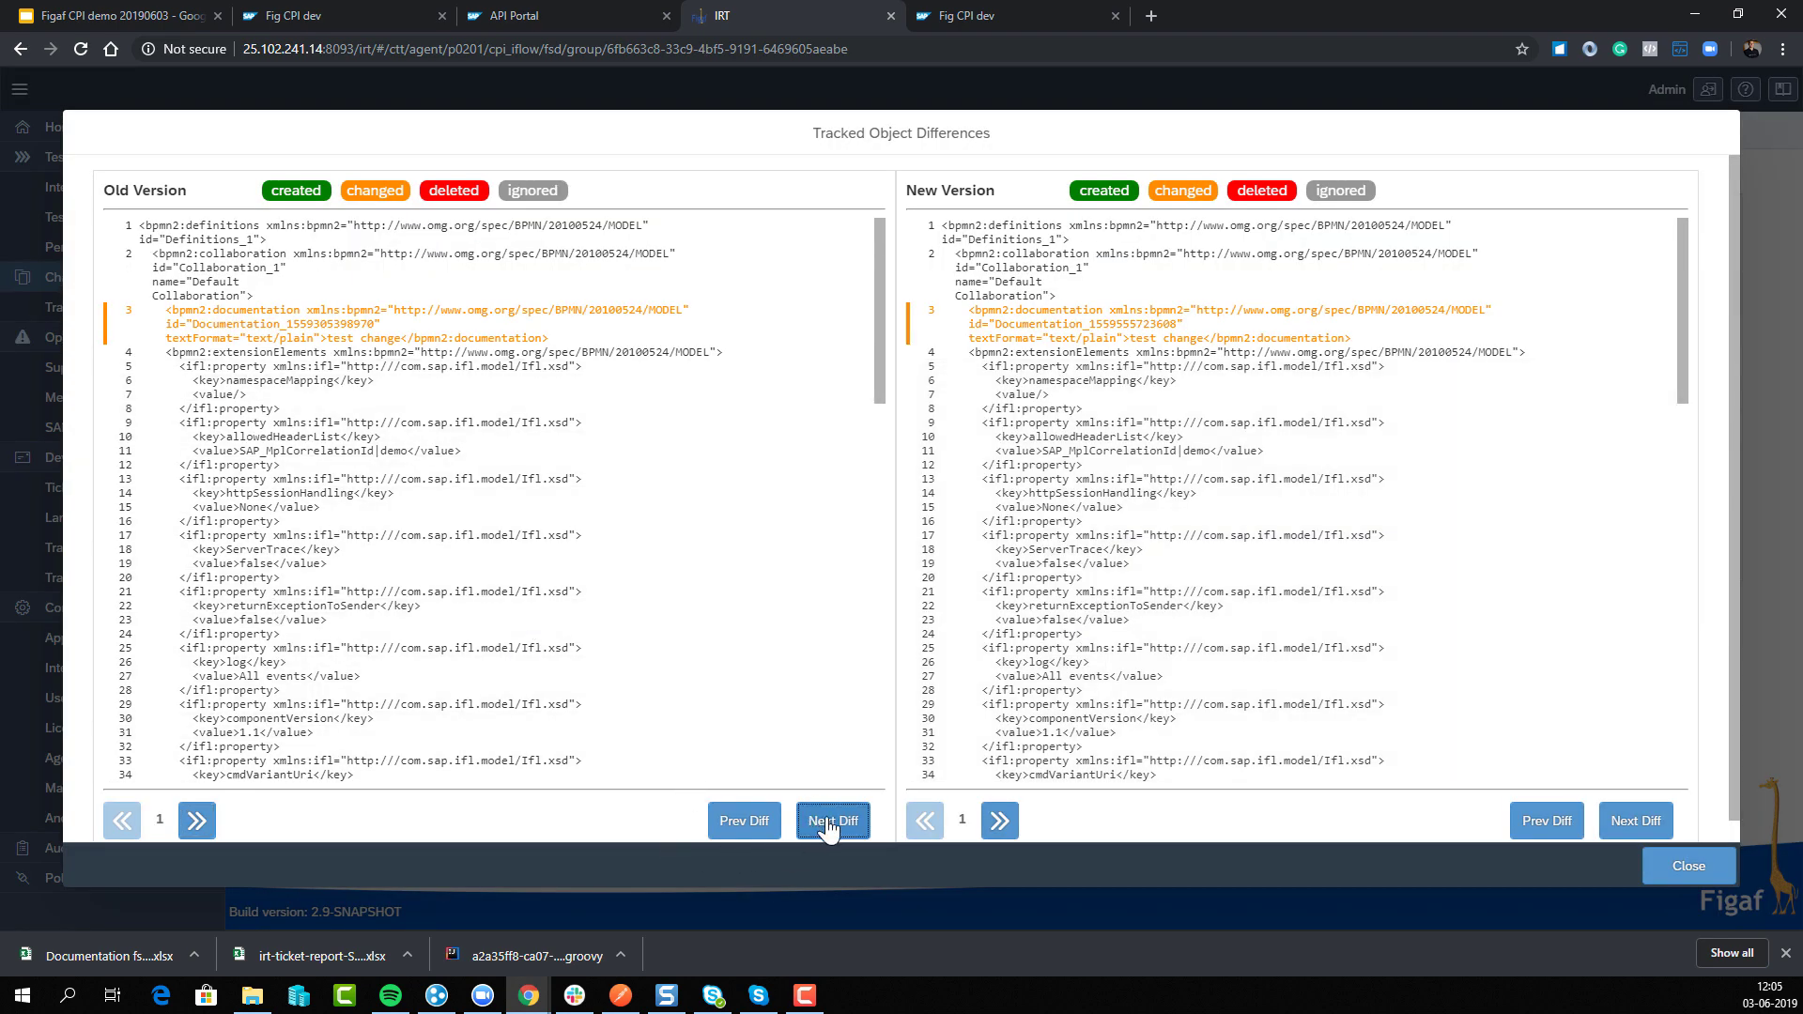
click(828, 826)
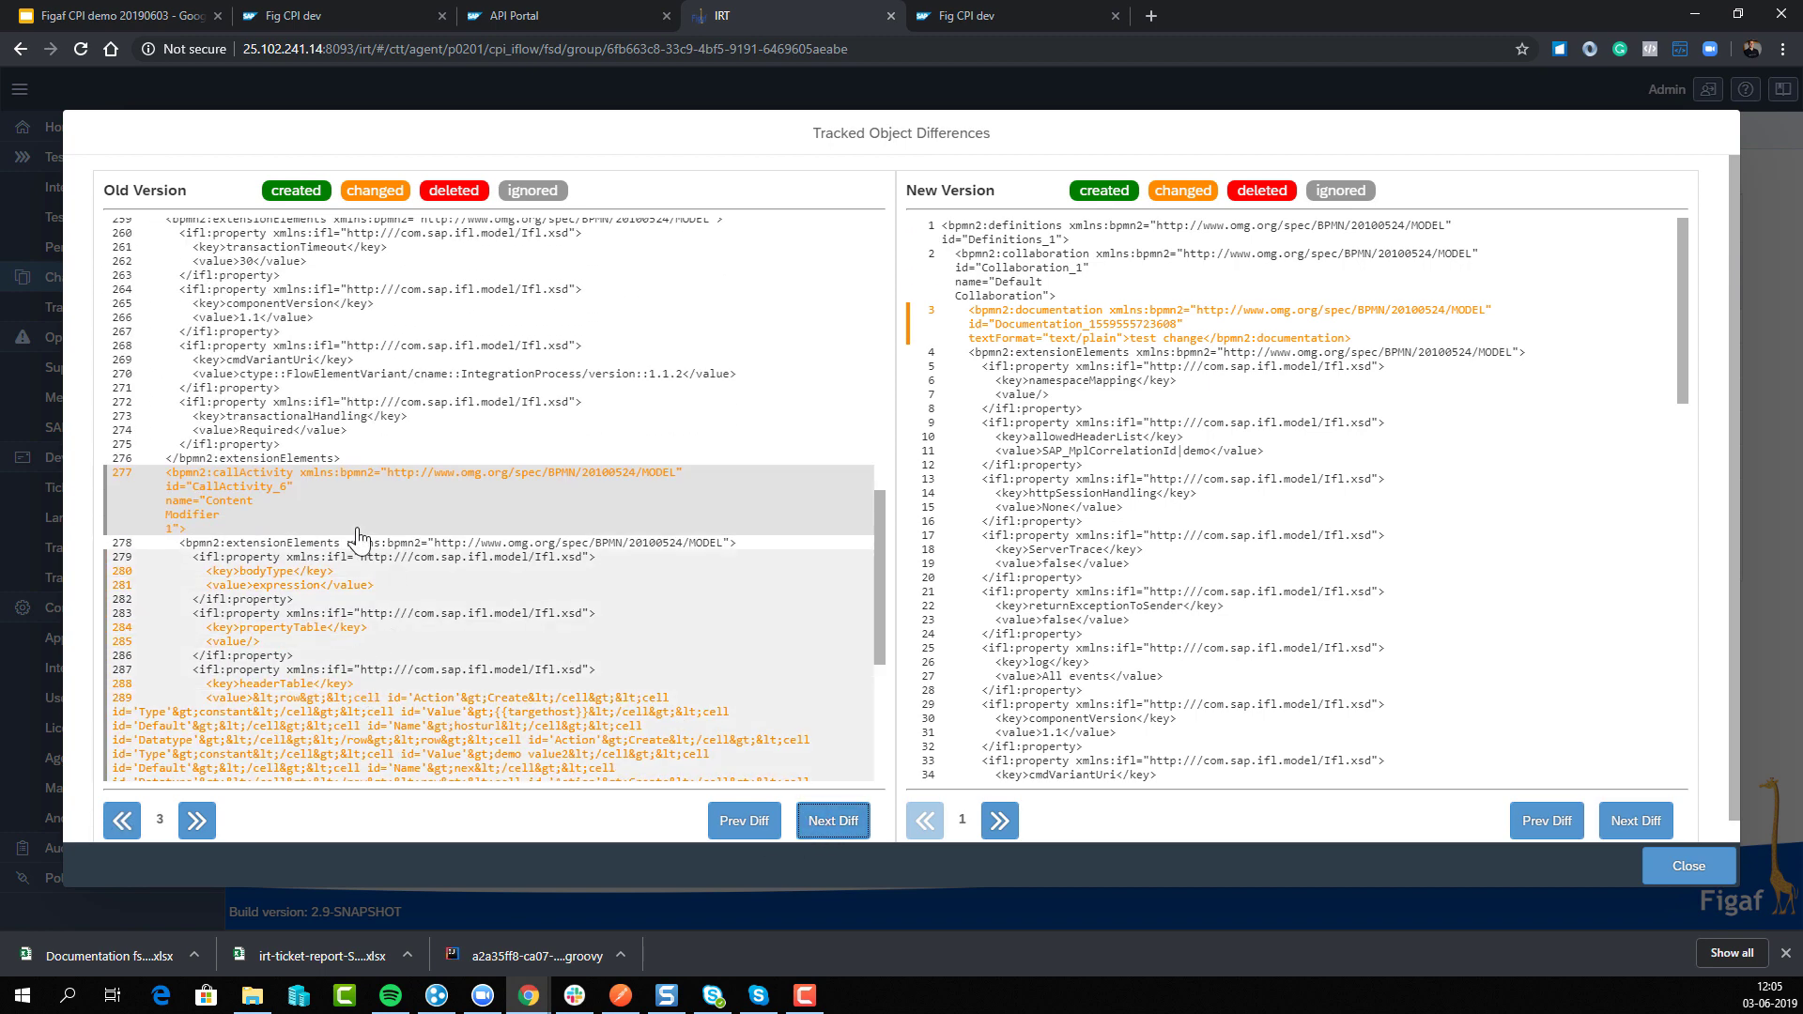
click(1654, 832)
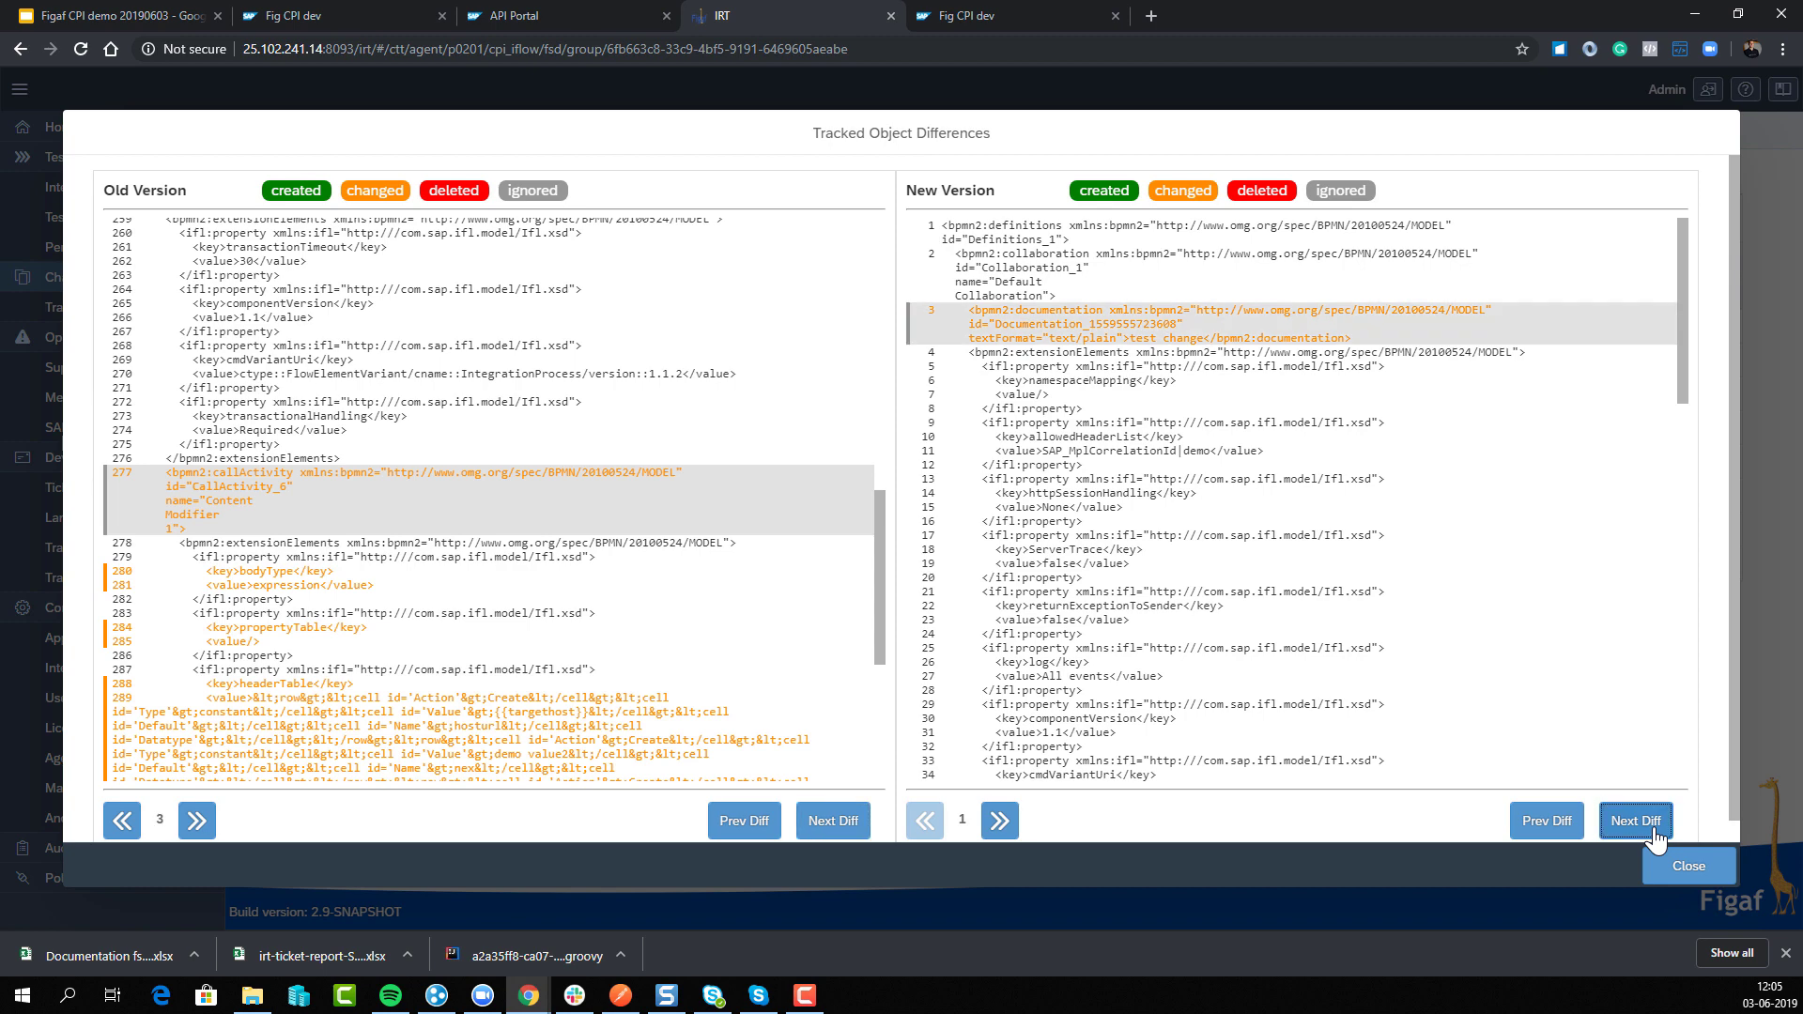
click(1655, 836)
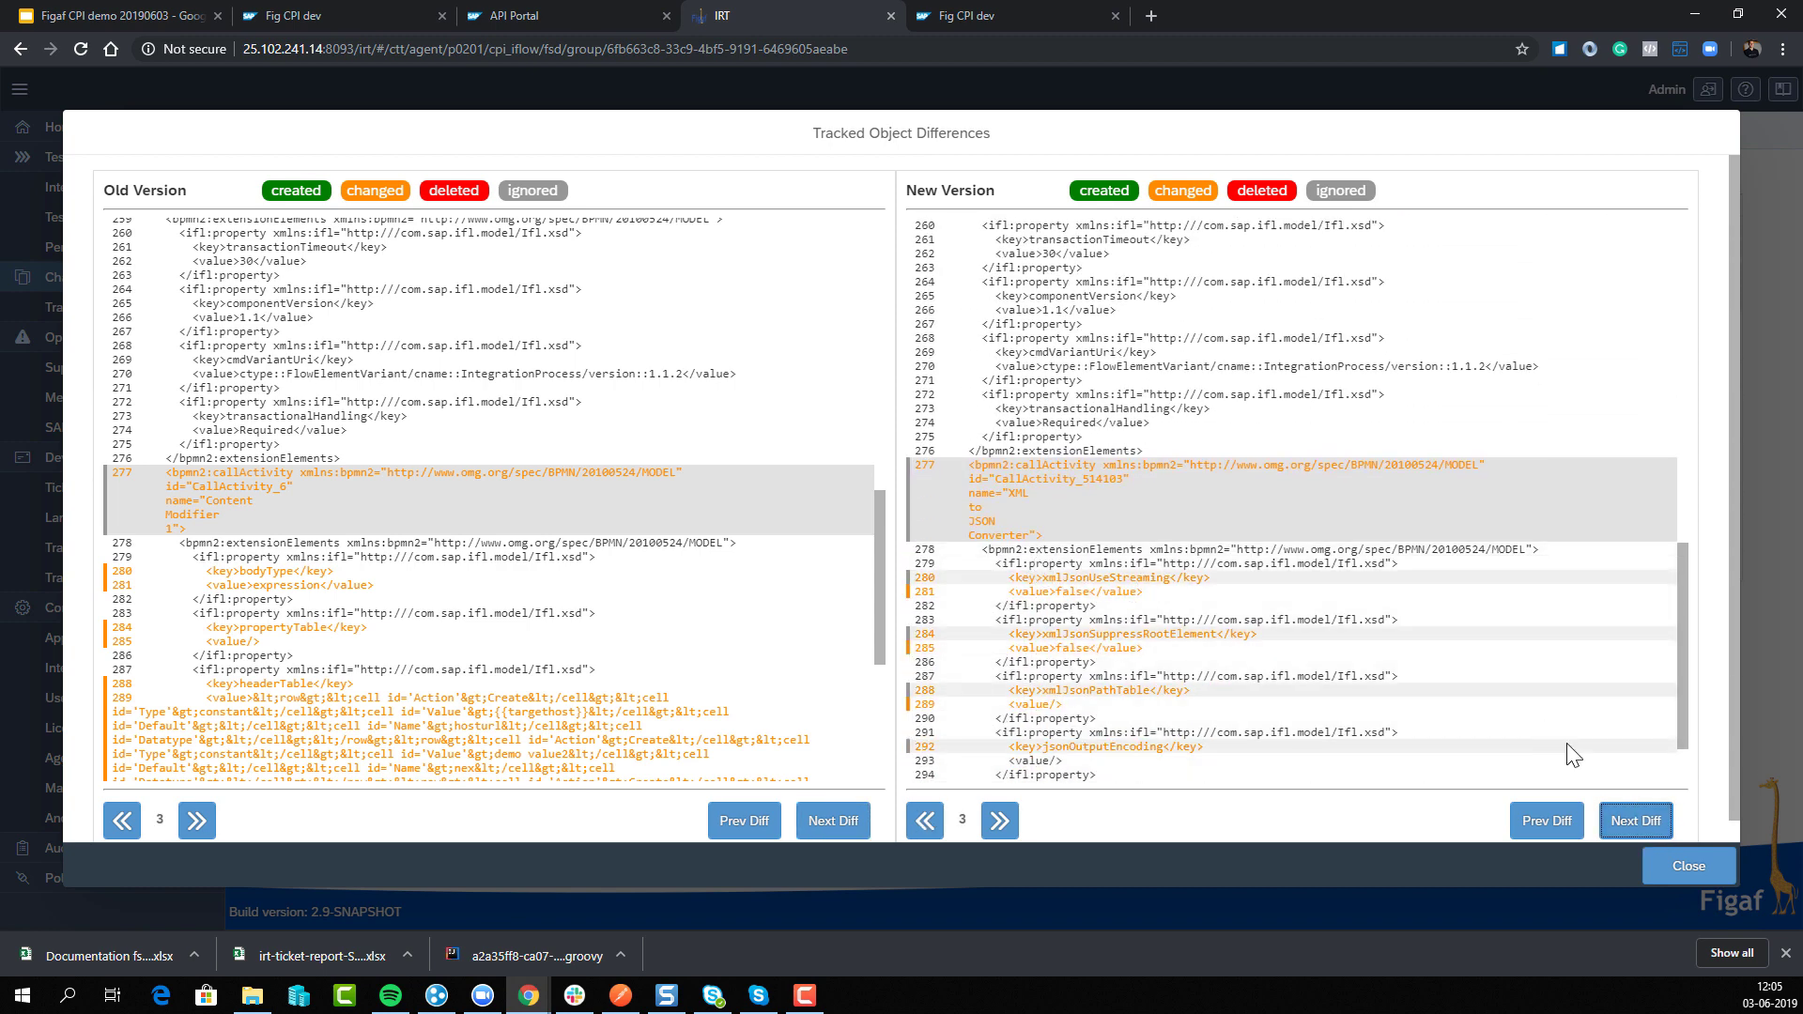
click(1631, 823)
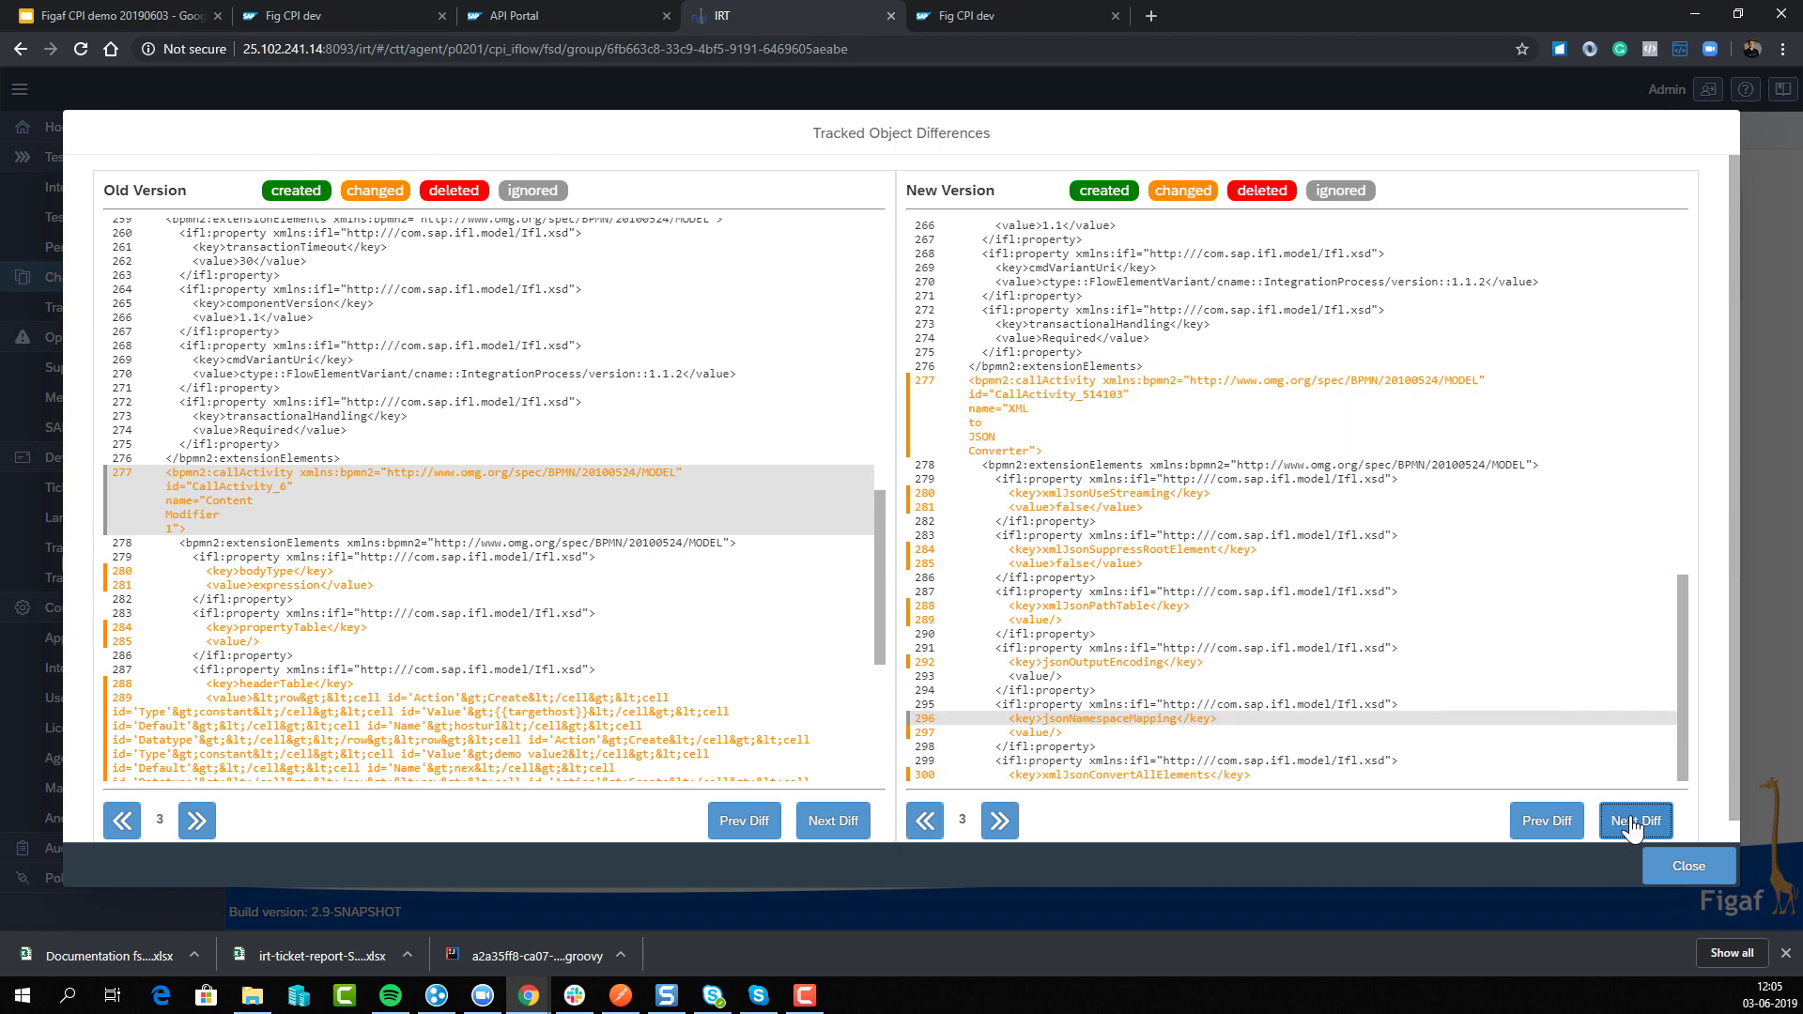
click(1631, 823)
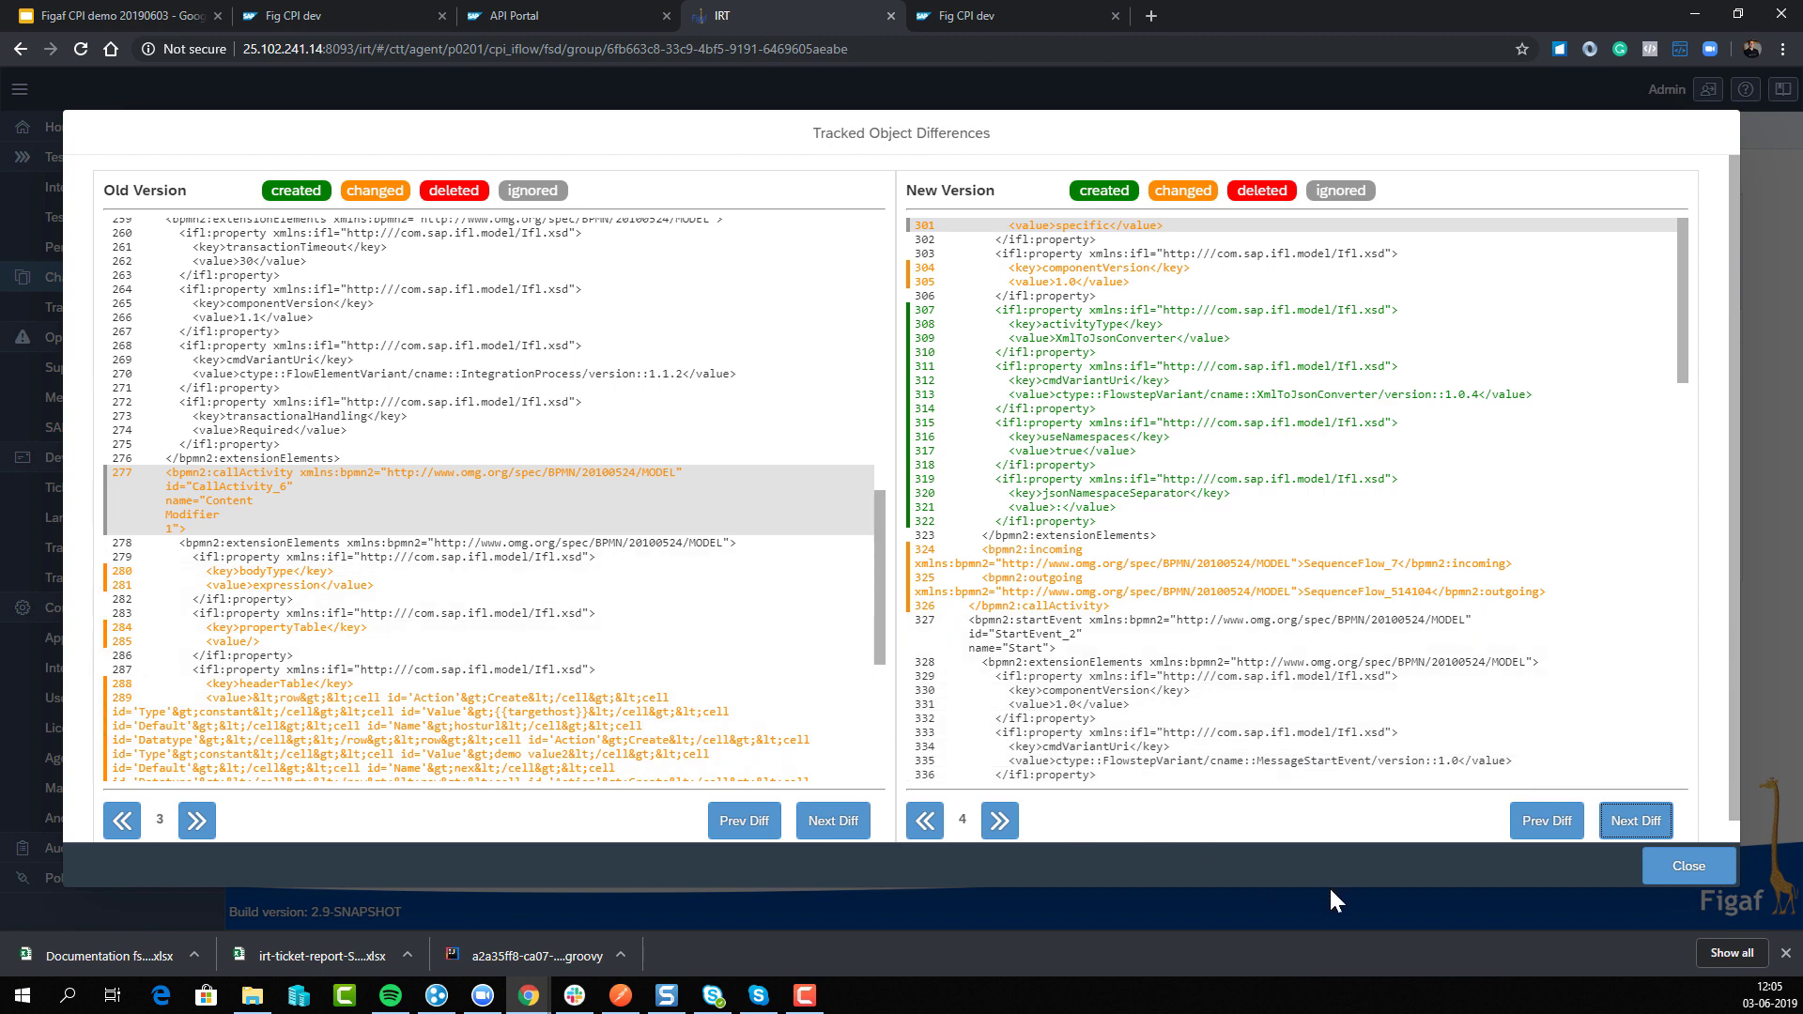
click(1688, 866)
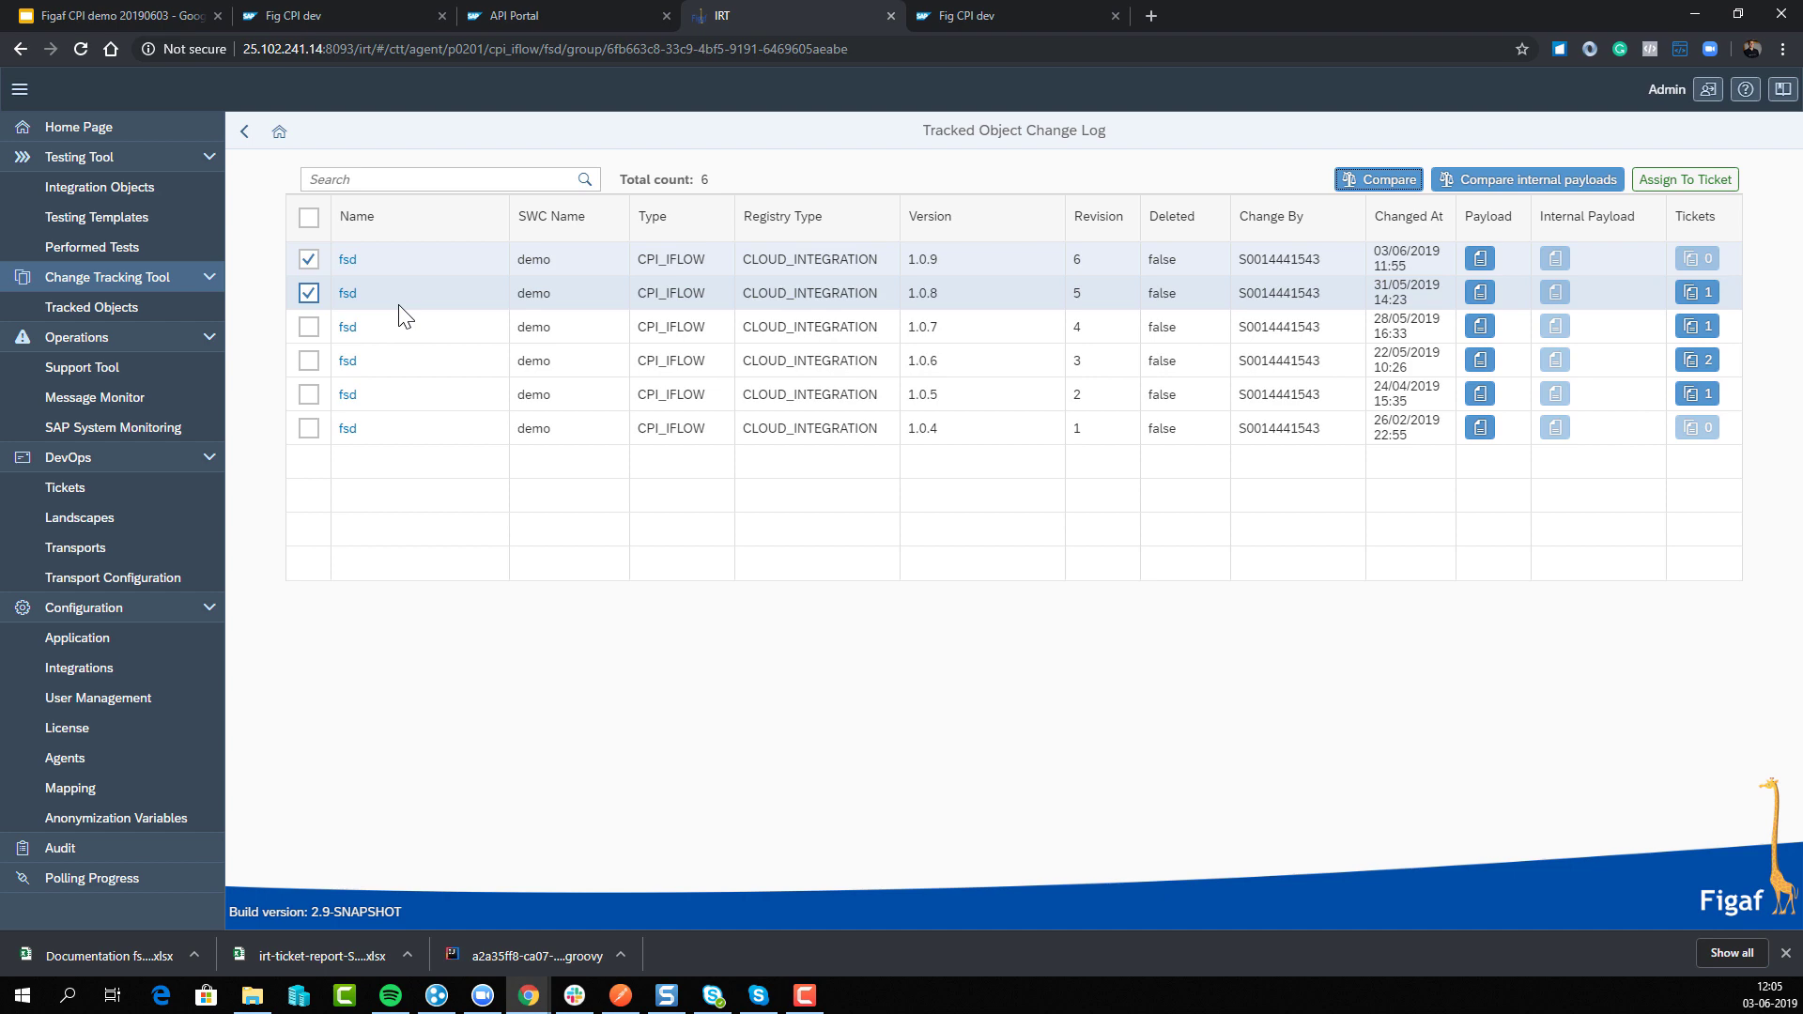
click(245, 131)
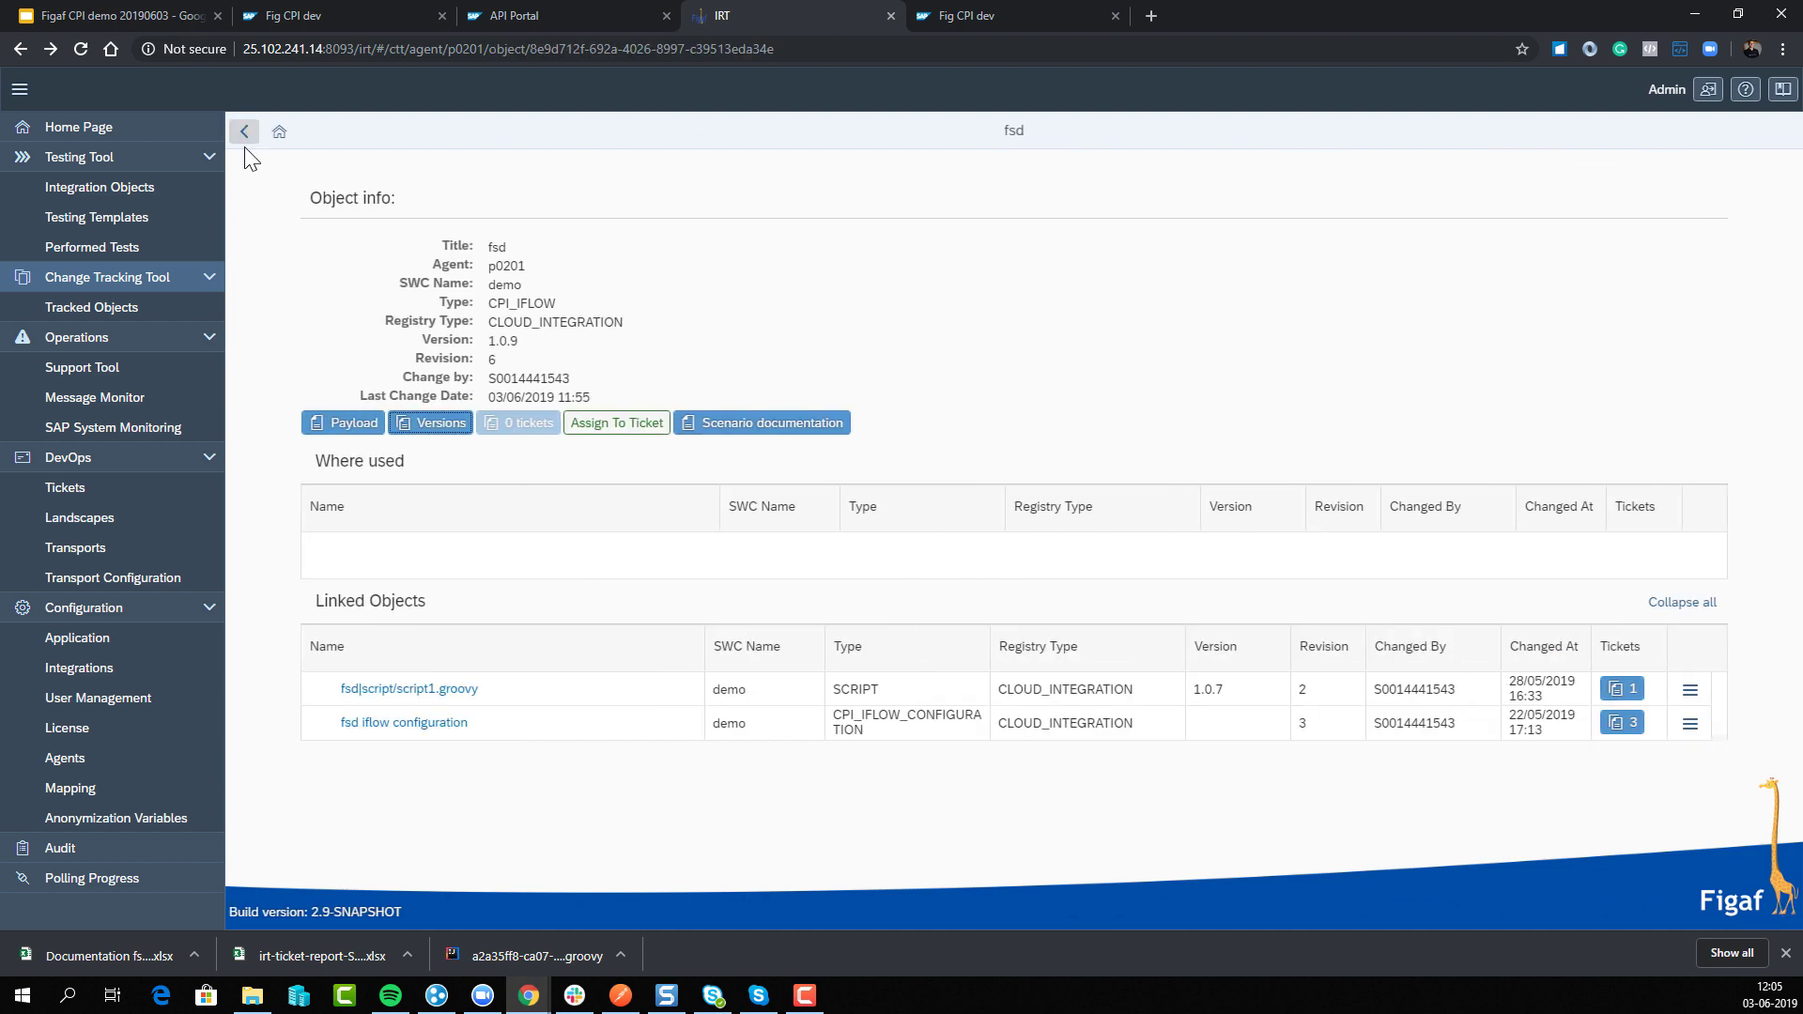
- Switch to the Google Slides presentation, present the slide "Register changes with business reason", and exit the slideshow
click(131, 13)
click(1534, 113)
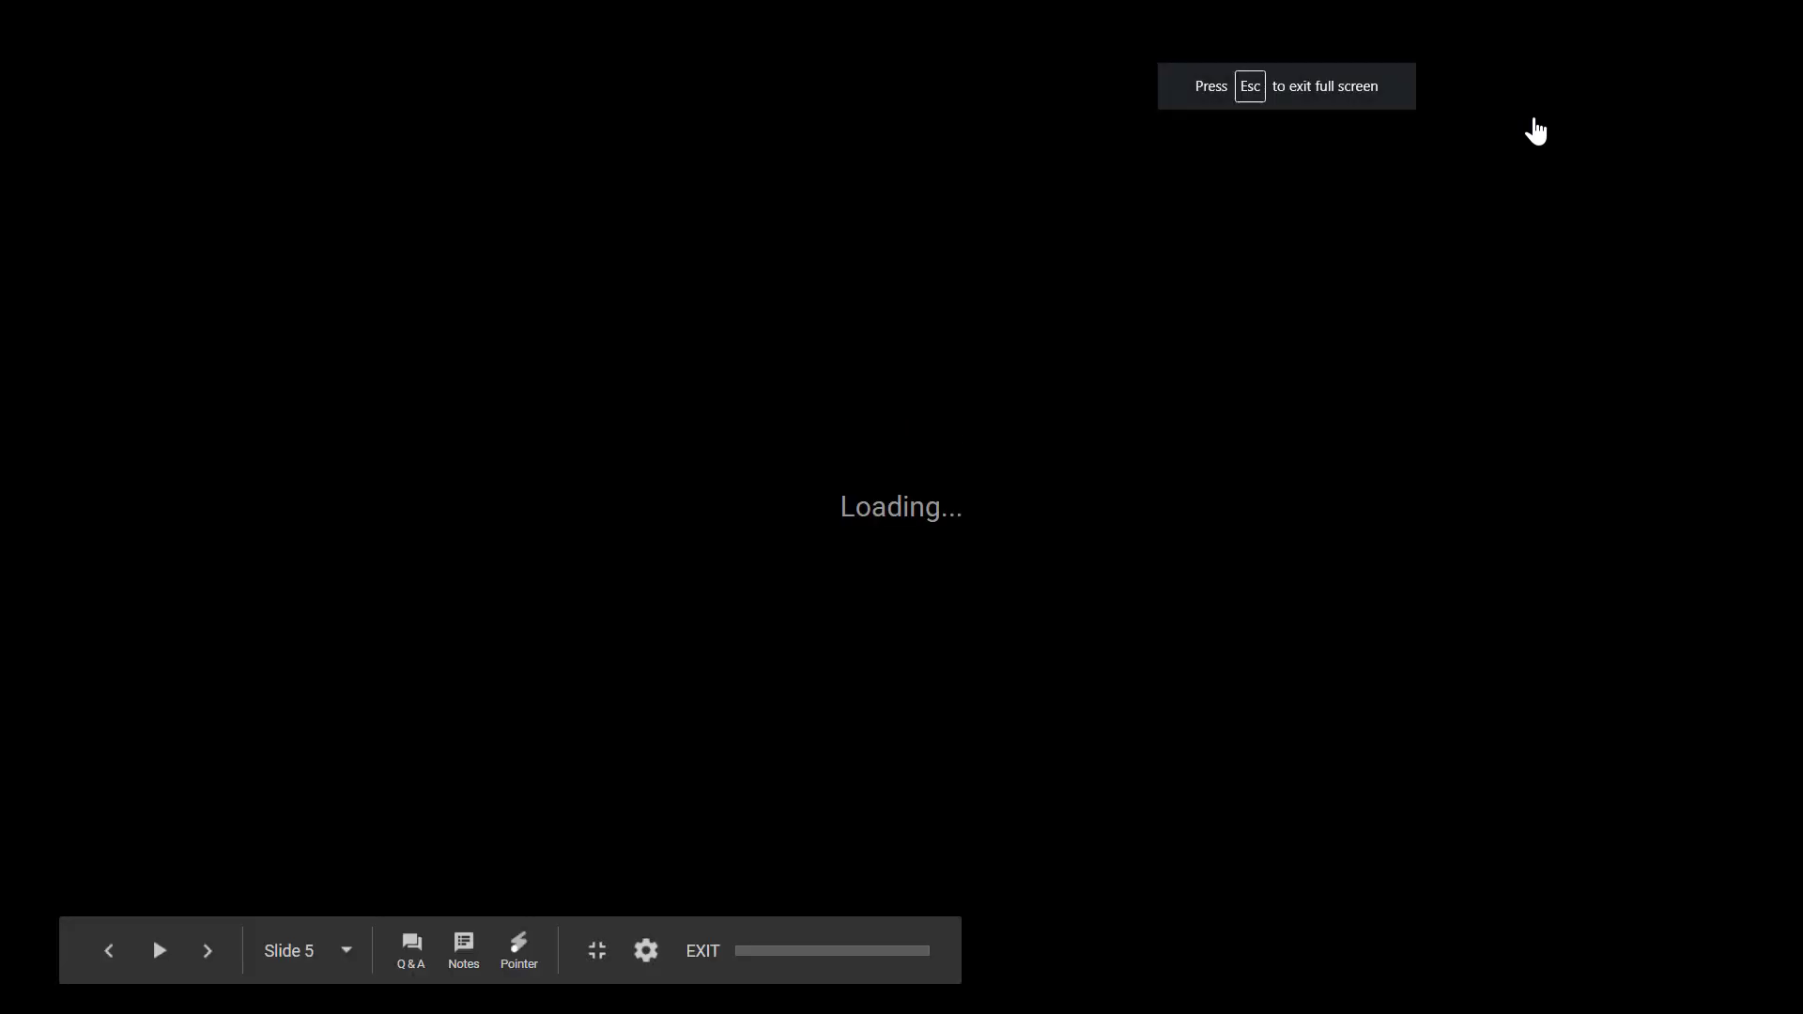
key(Right)
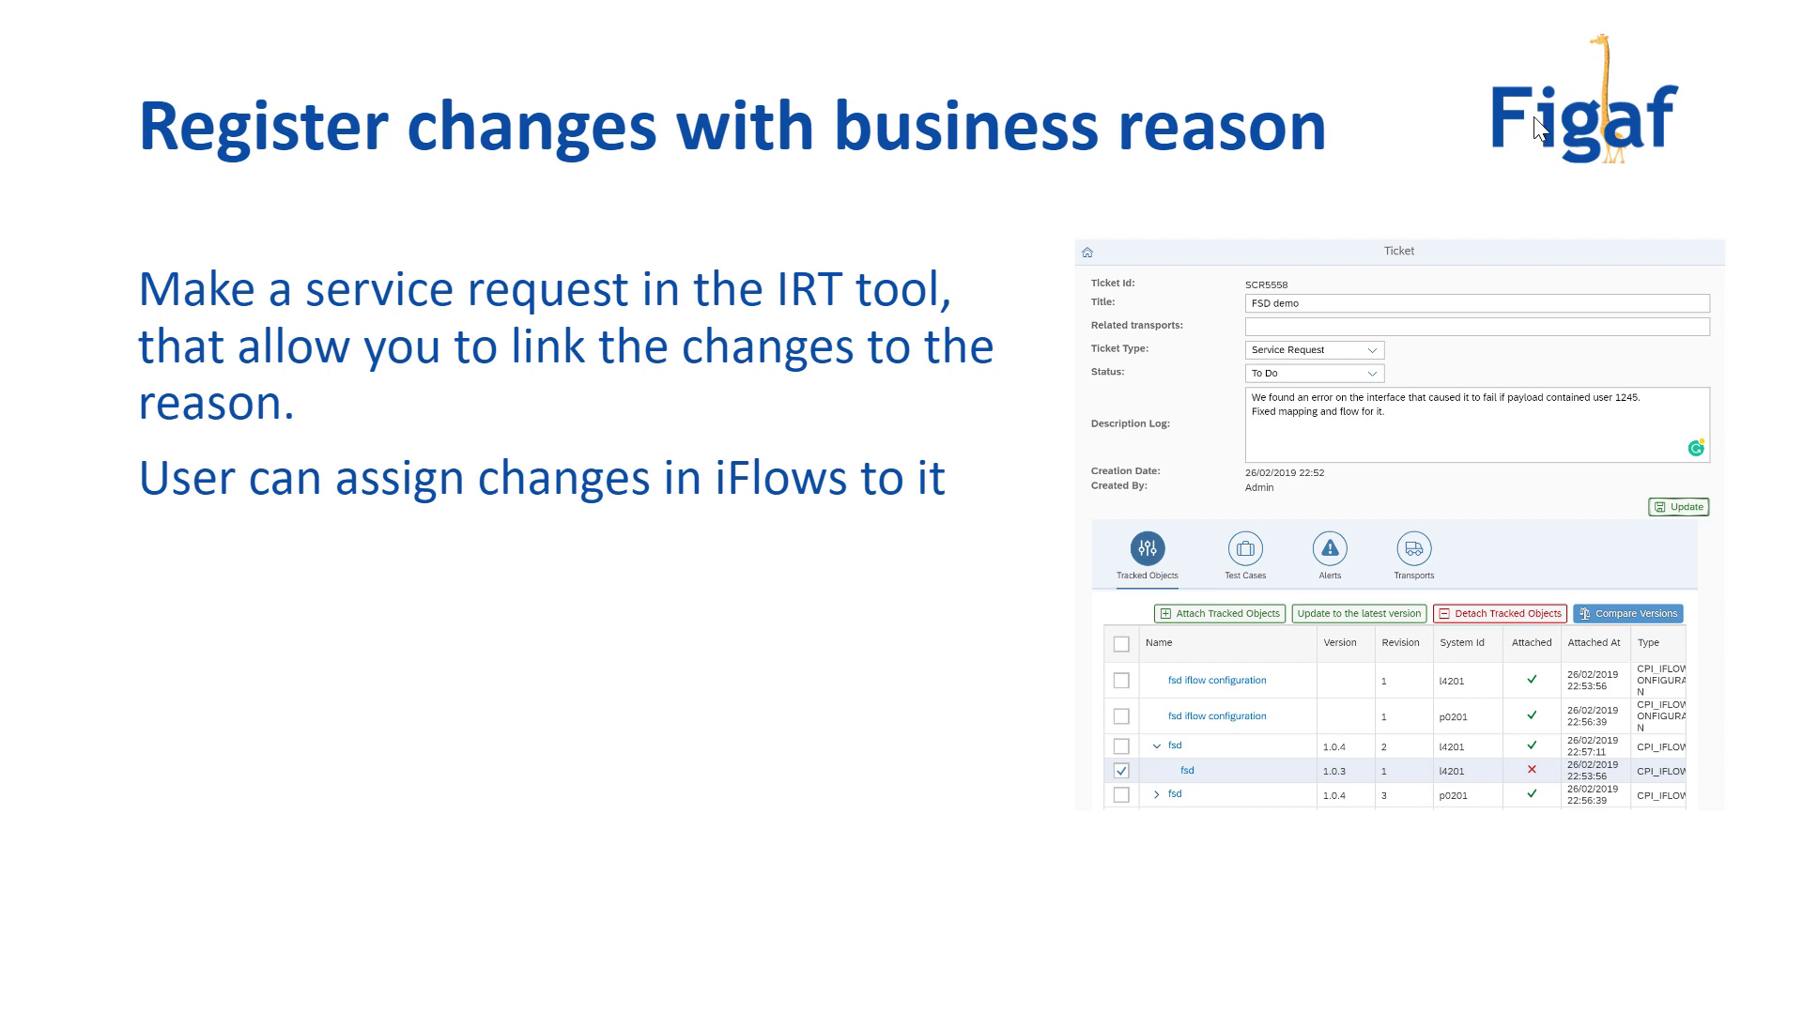
key(Escape)
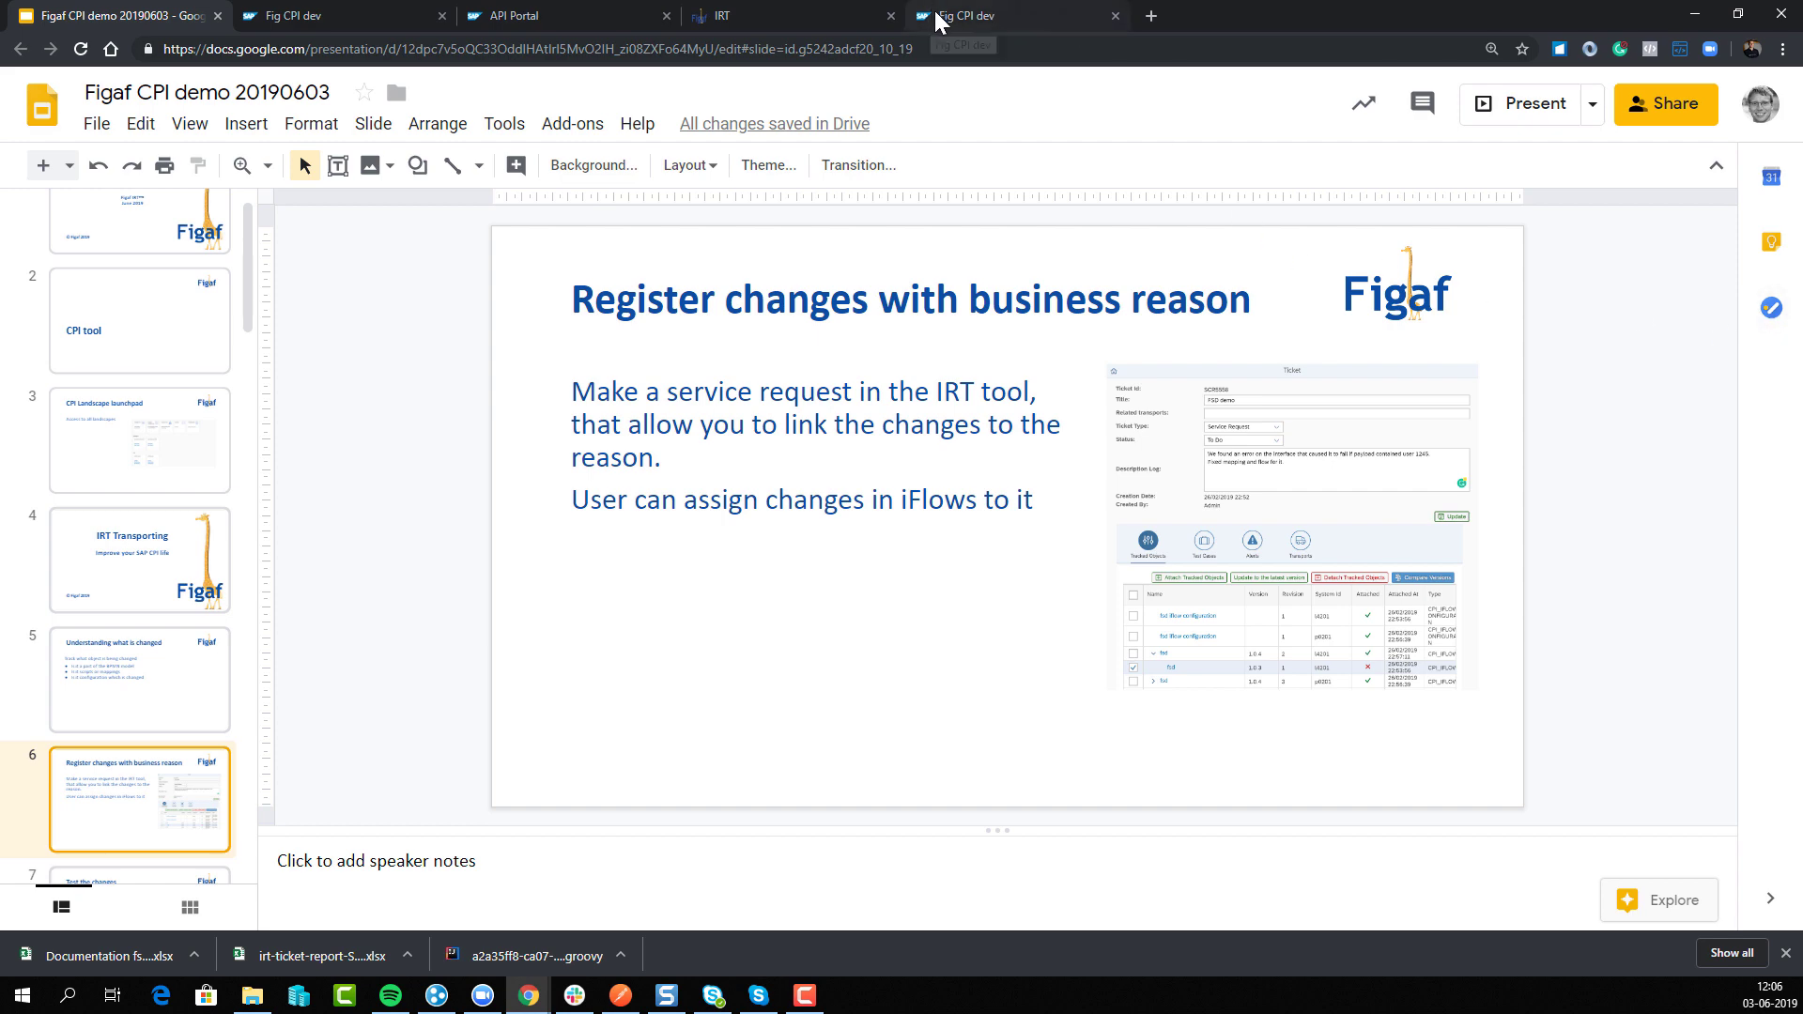
- Switch back to IRT and start assigning fsd to a new ticket with ID SCR950 and title "Live demo 2"
click(781, 7)
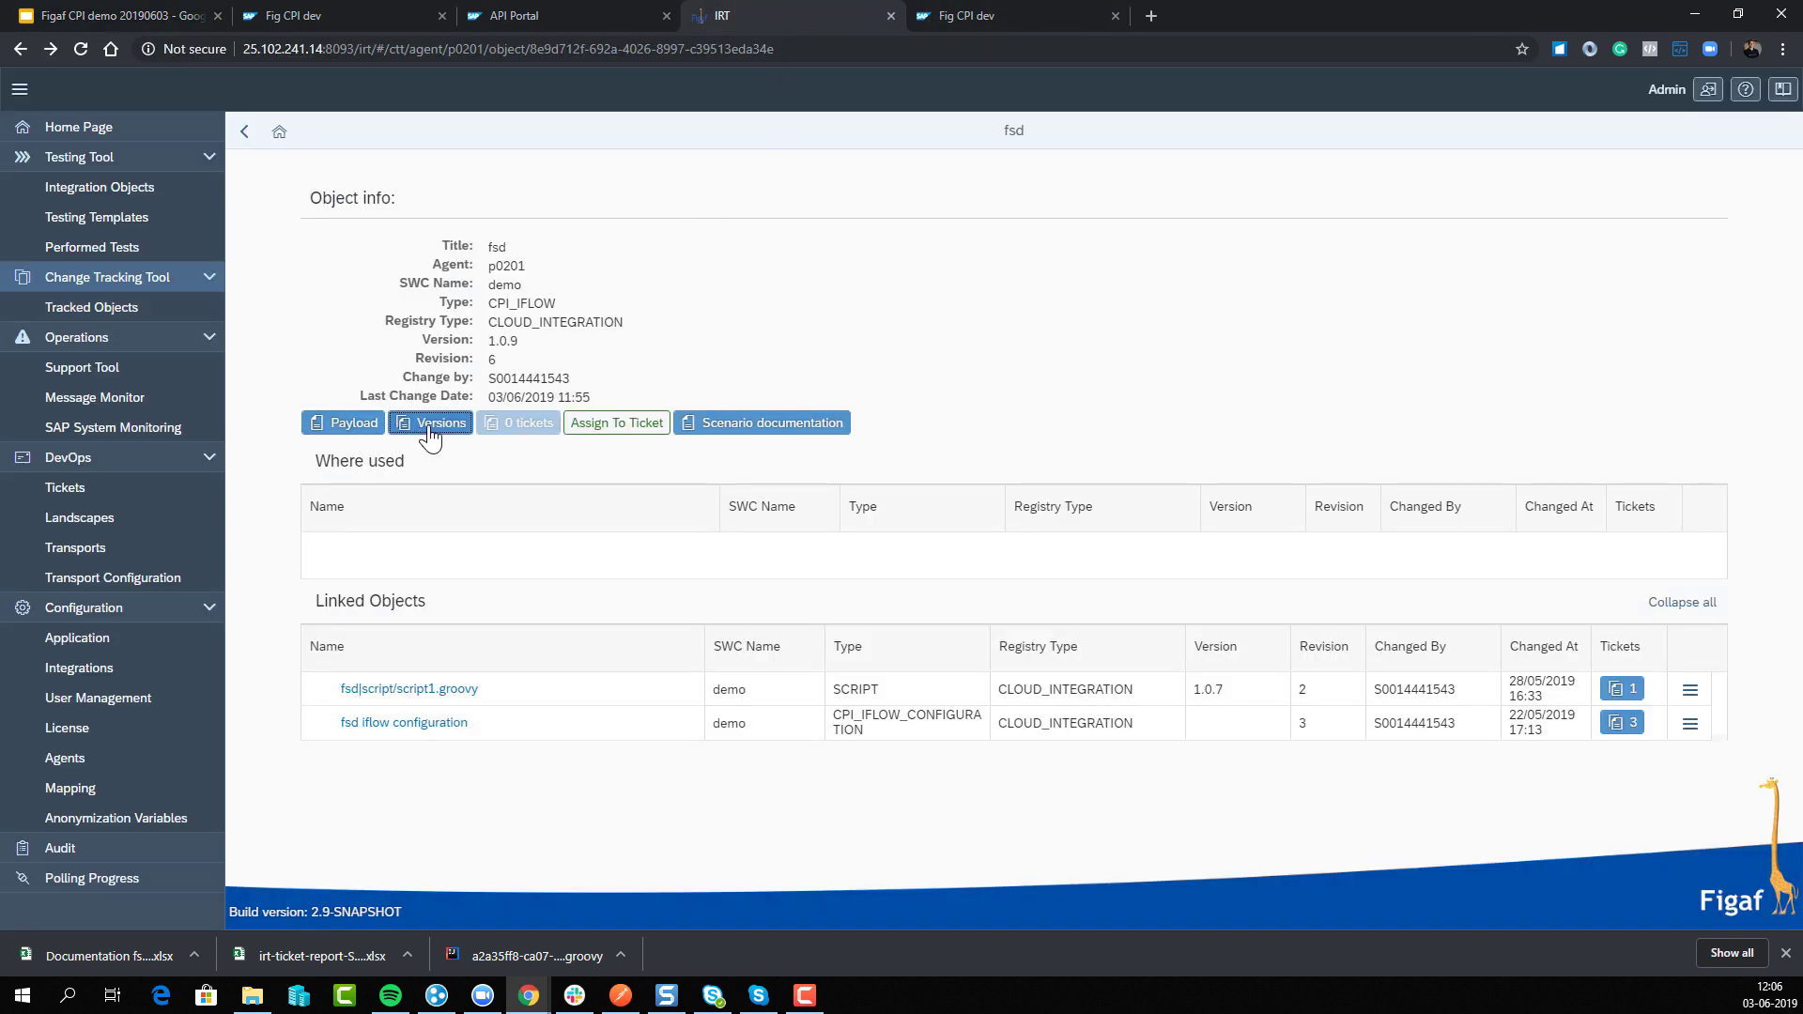
click(644, 428)
click(924, 417)
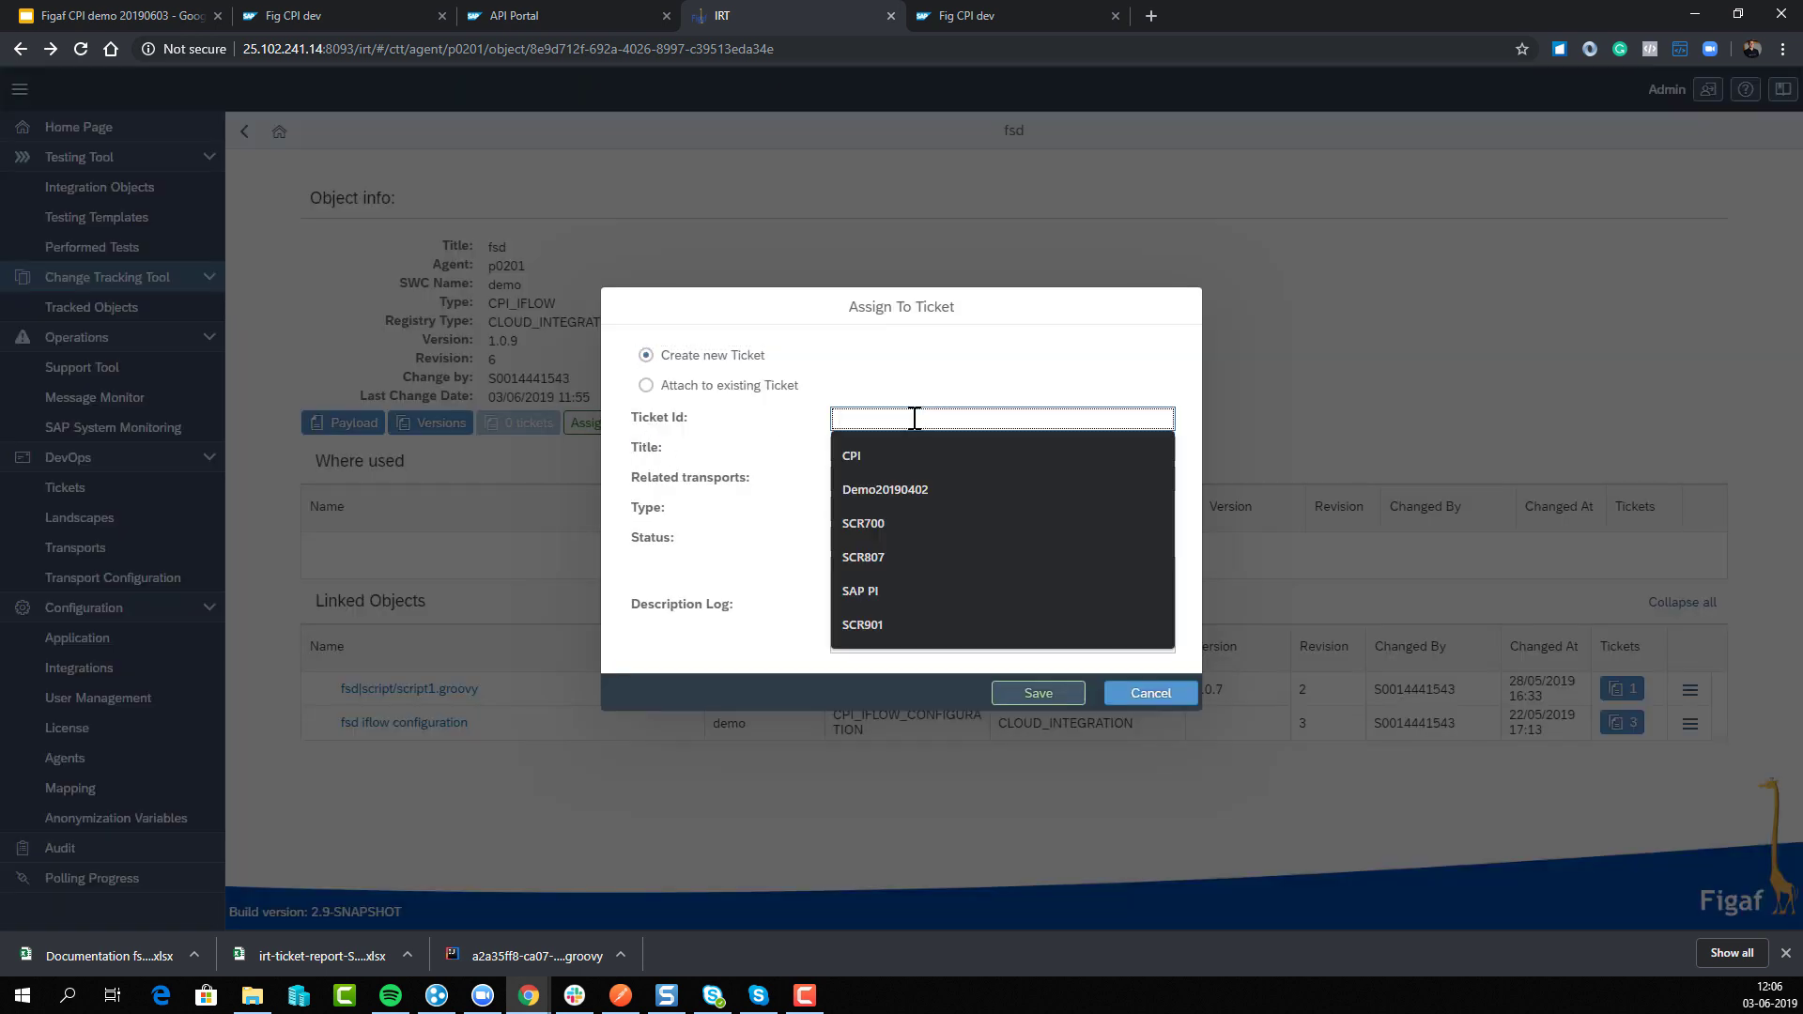
text(SCR9)
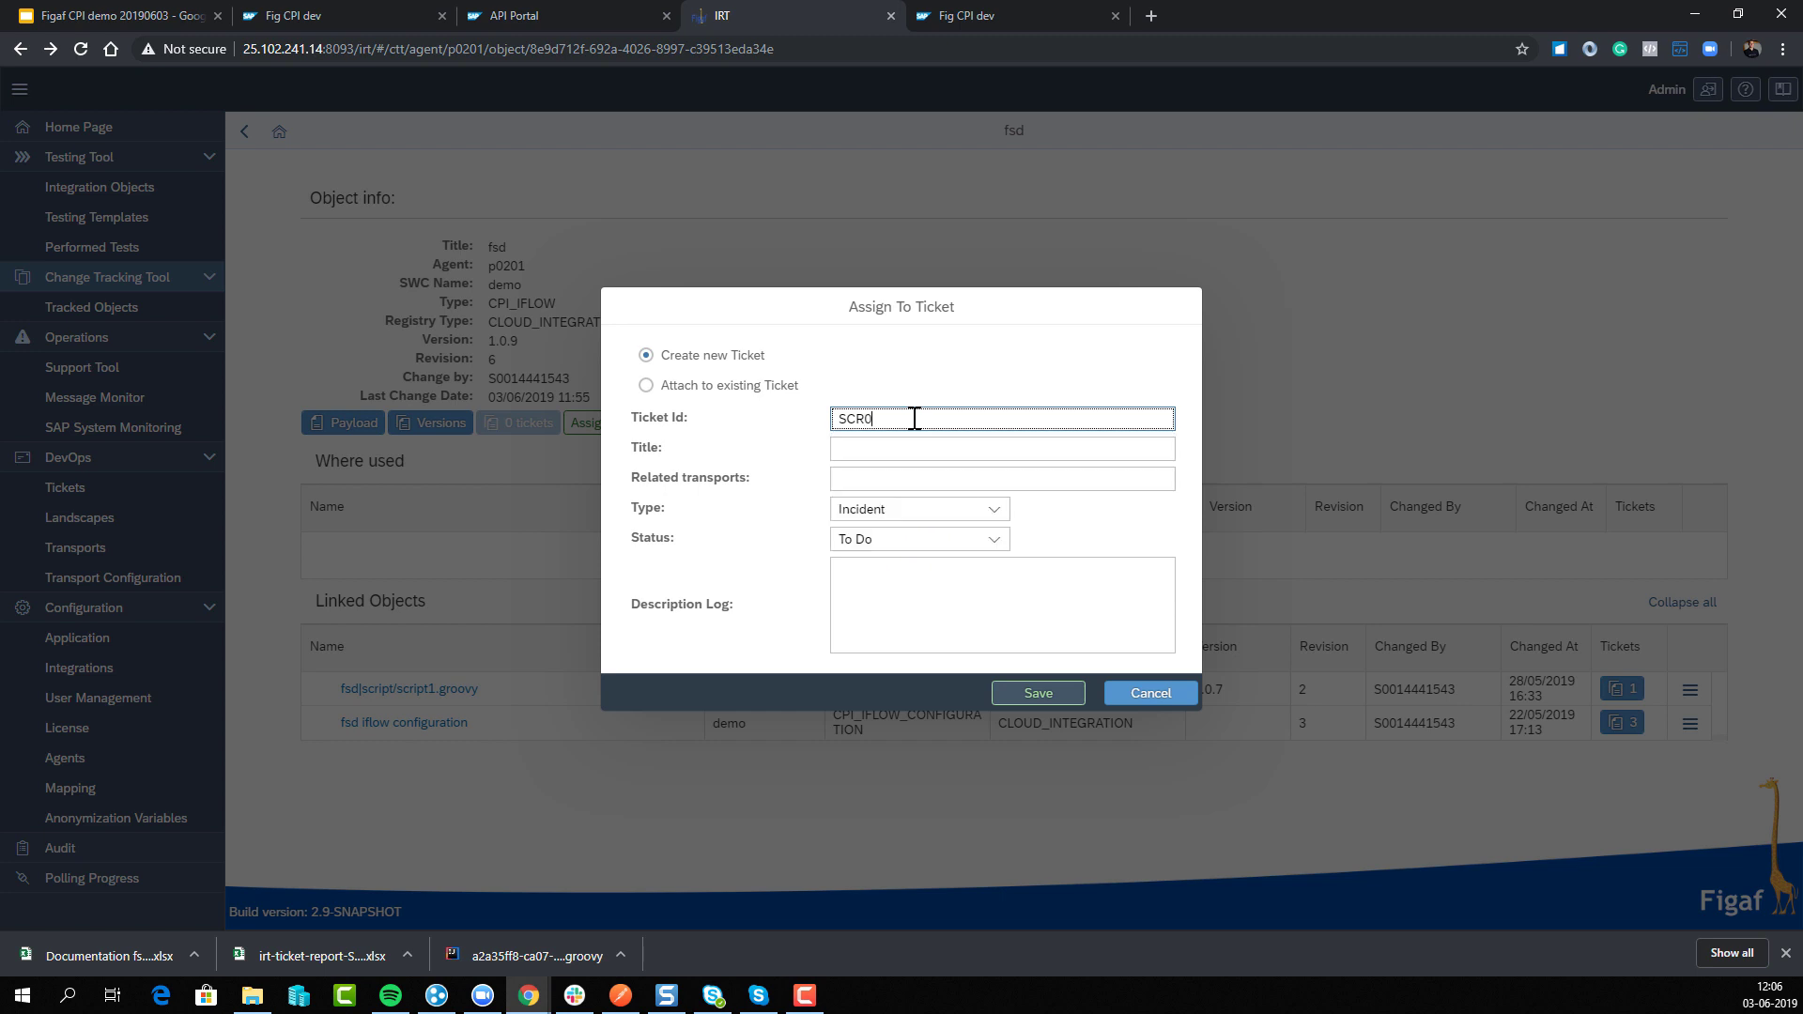
text(50)
key(Tab)
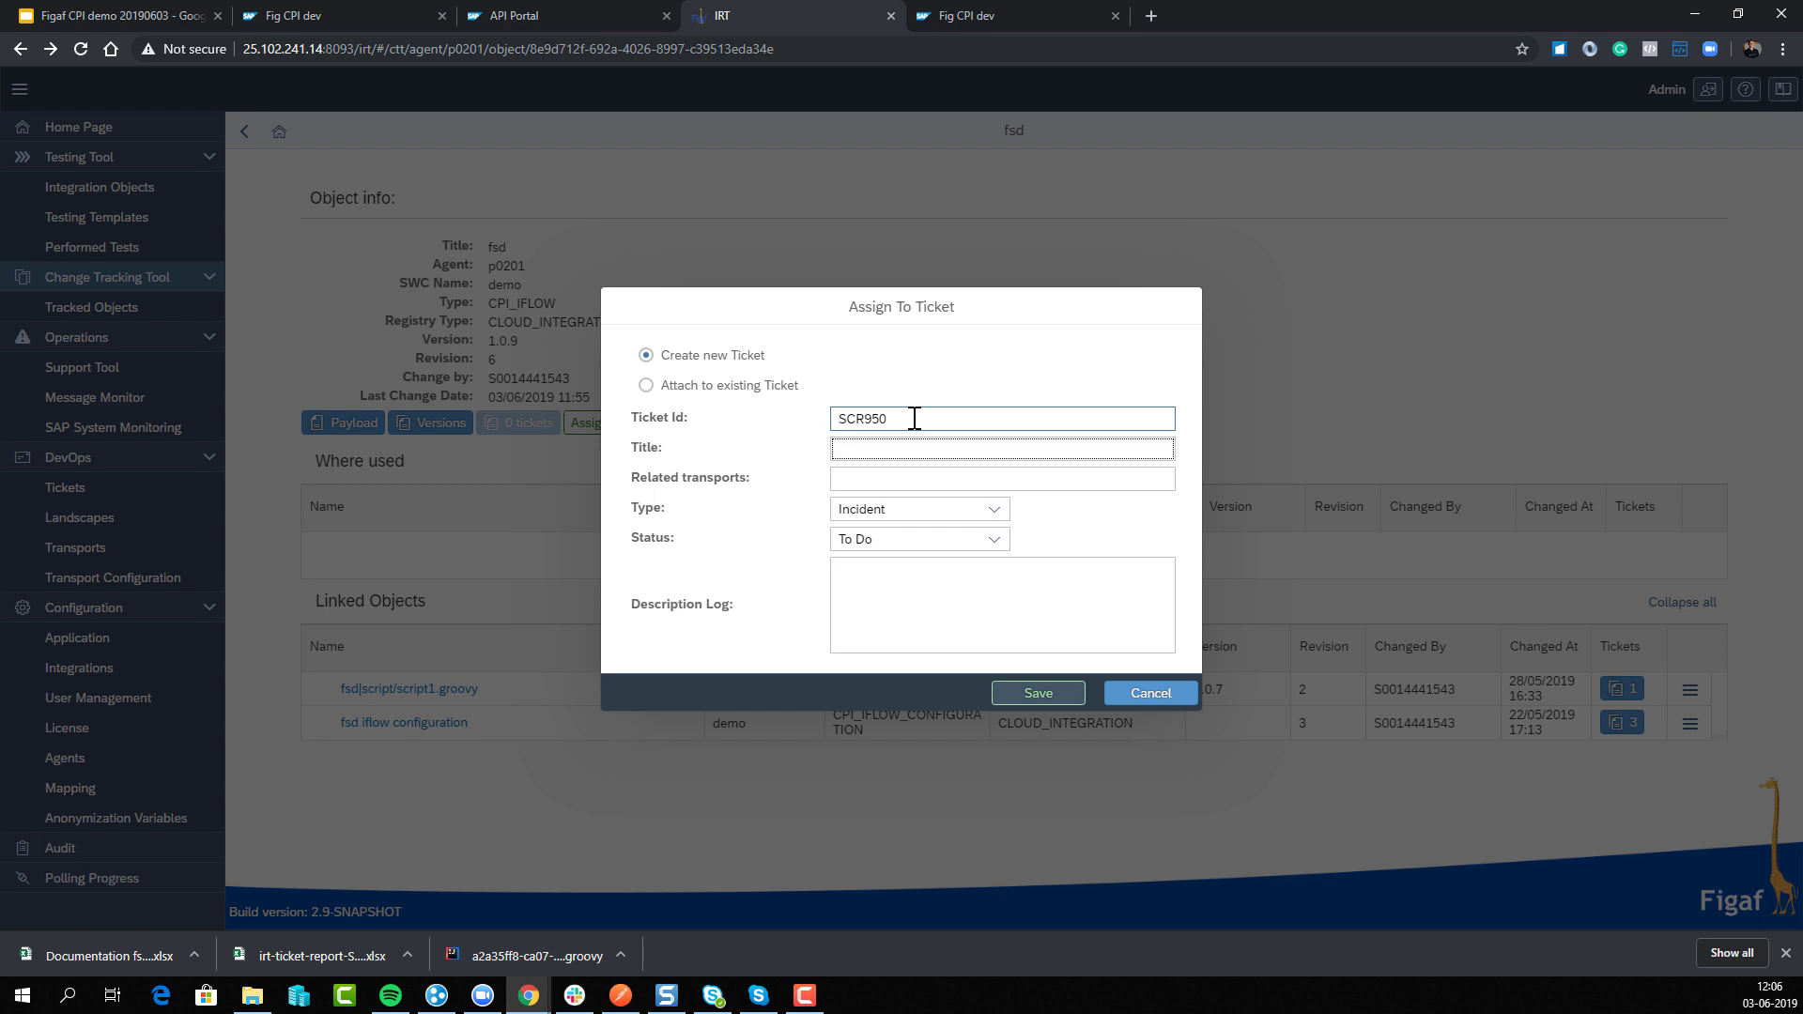
text(Live demo 2)
- Save the ticket with type Service Request and status In Progress, and display its tracked objects
click(949, 512)
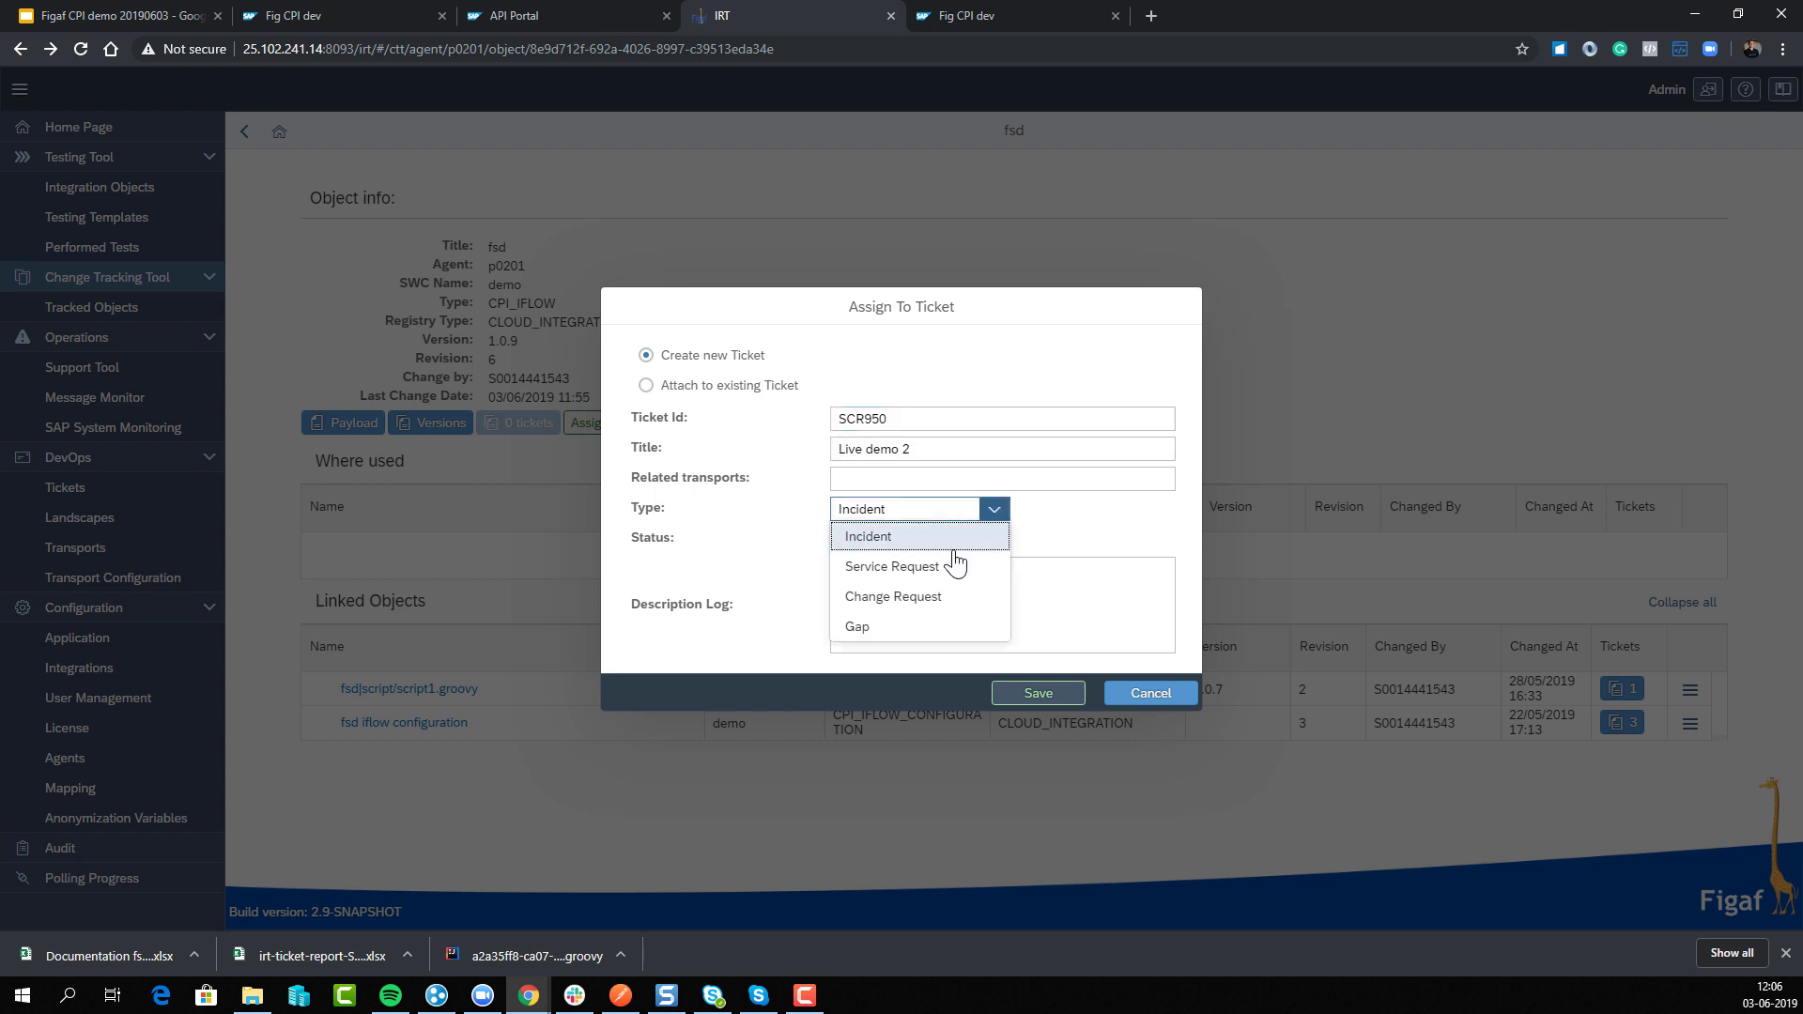
click(956, 563)
click(956, 542)
click(948, 598)
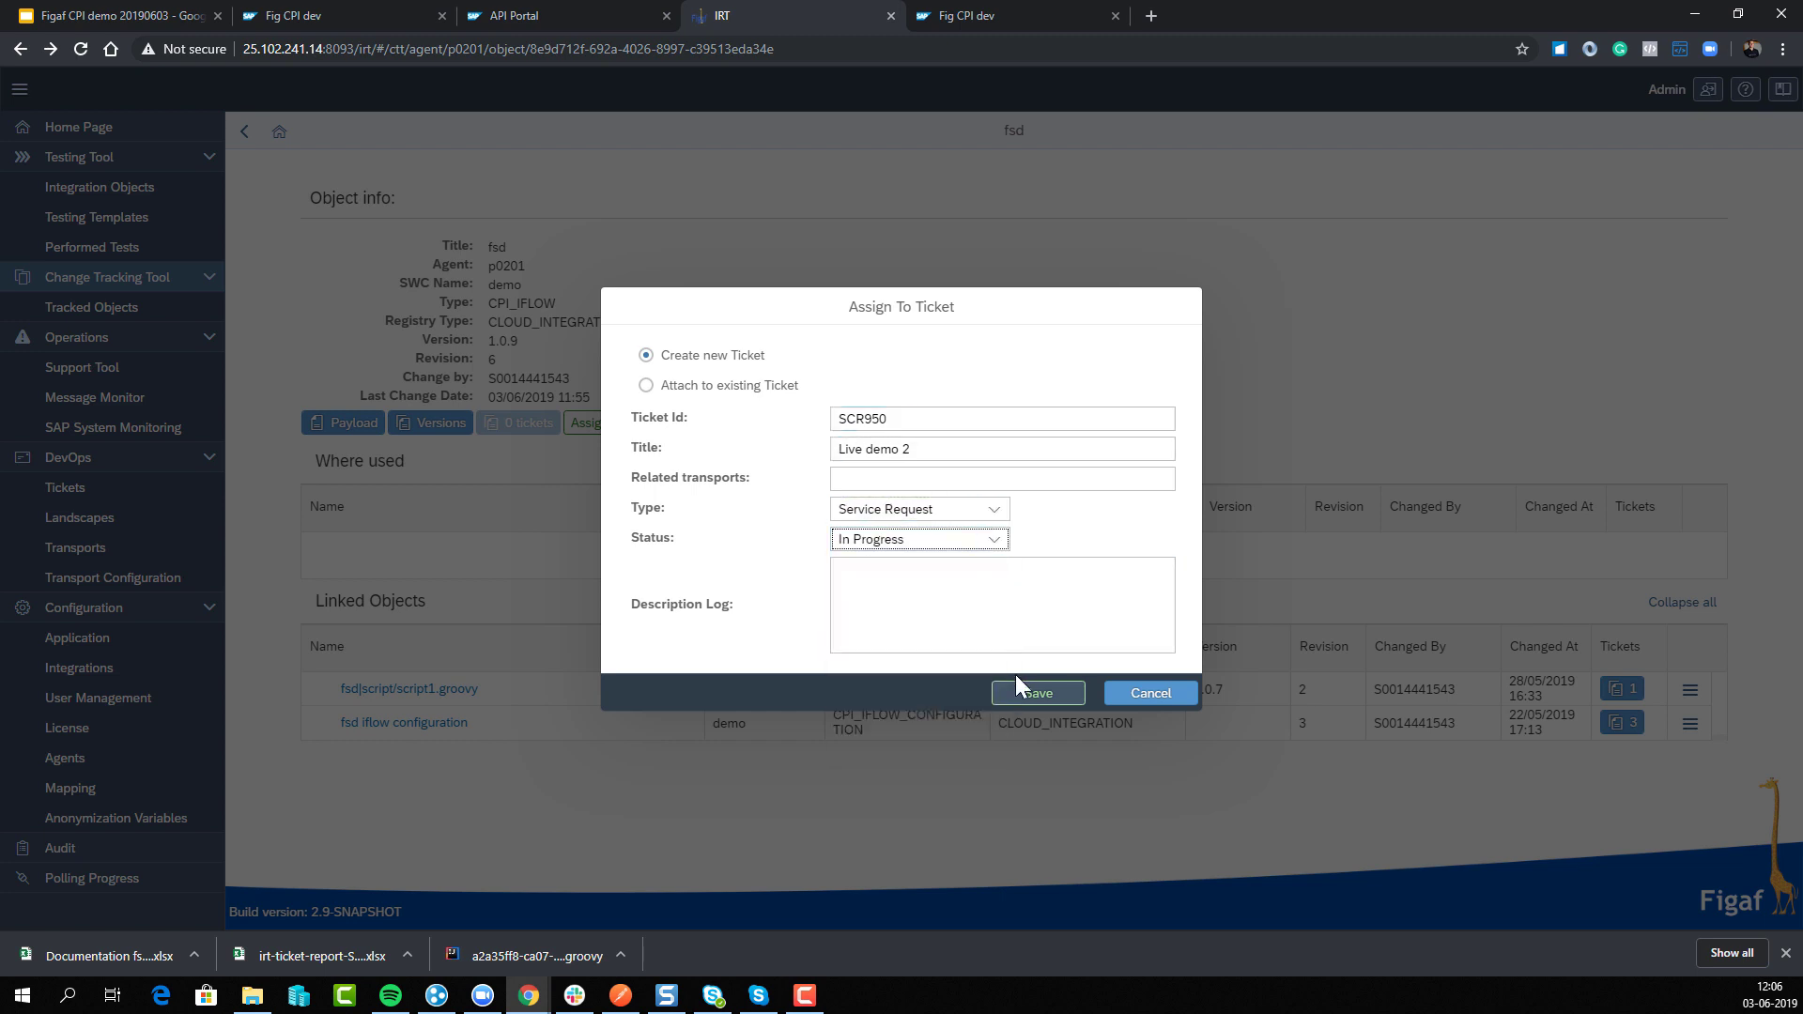
click(1044, 697)
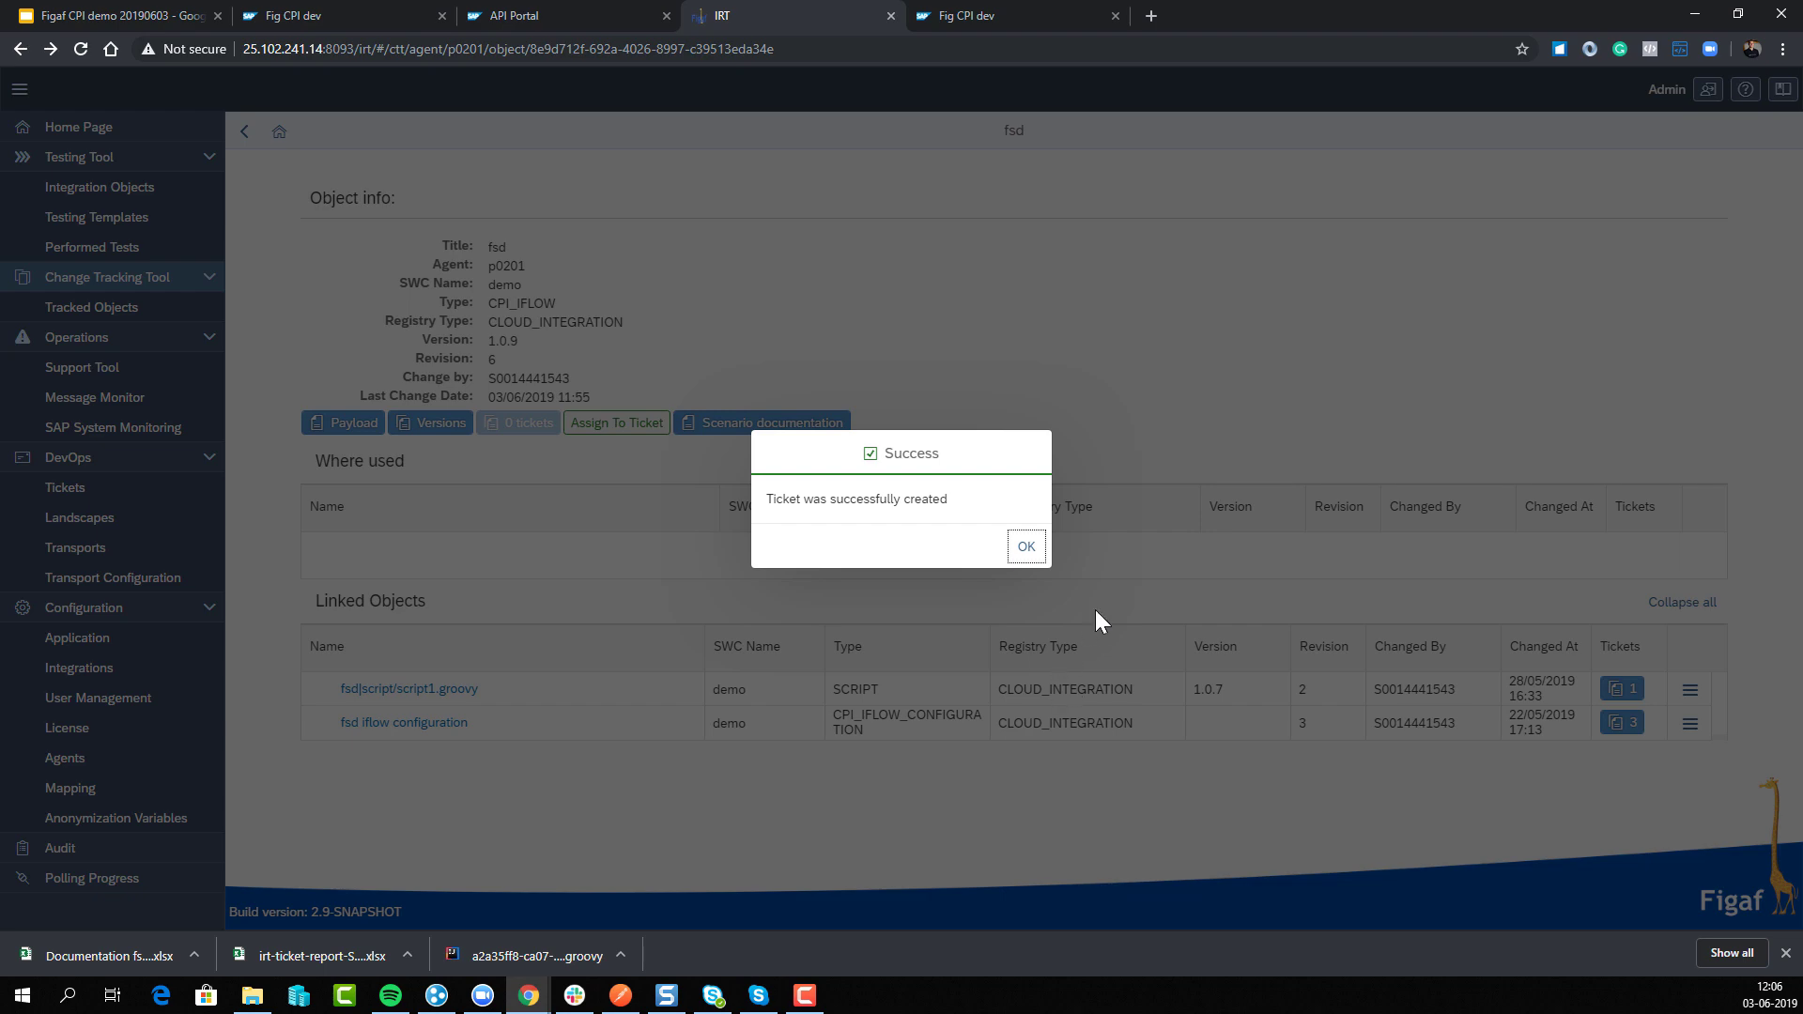
click(1029, 552)
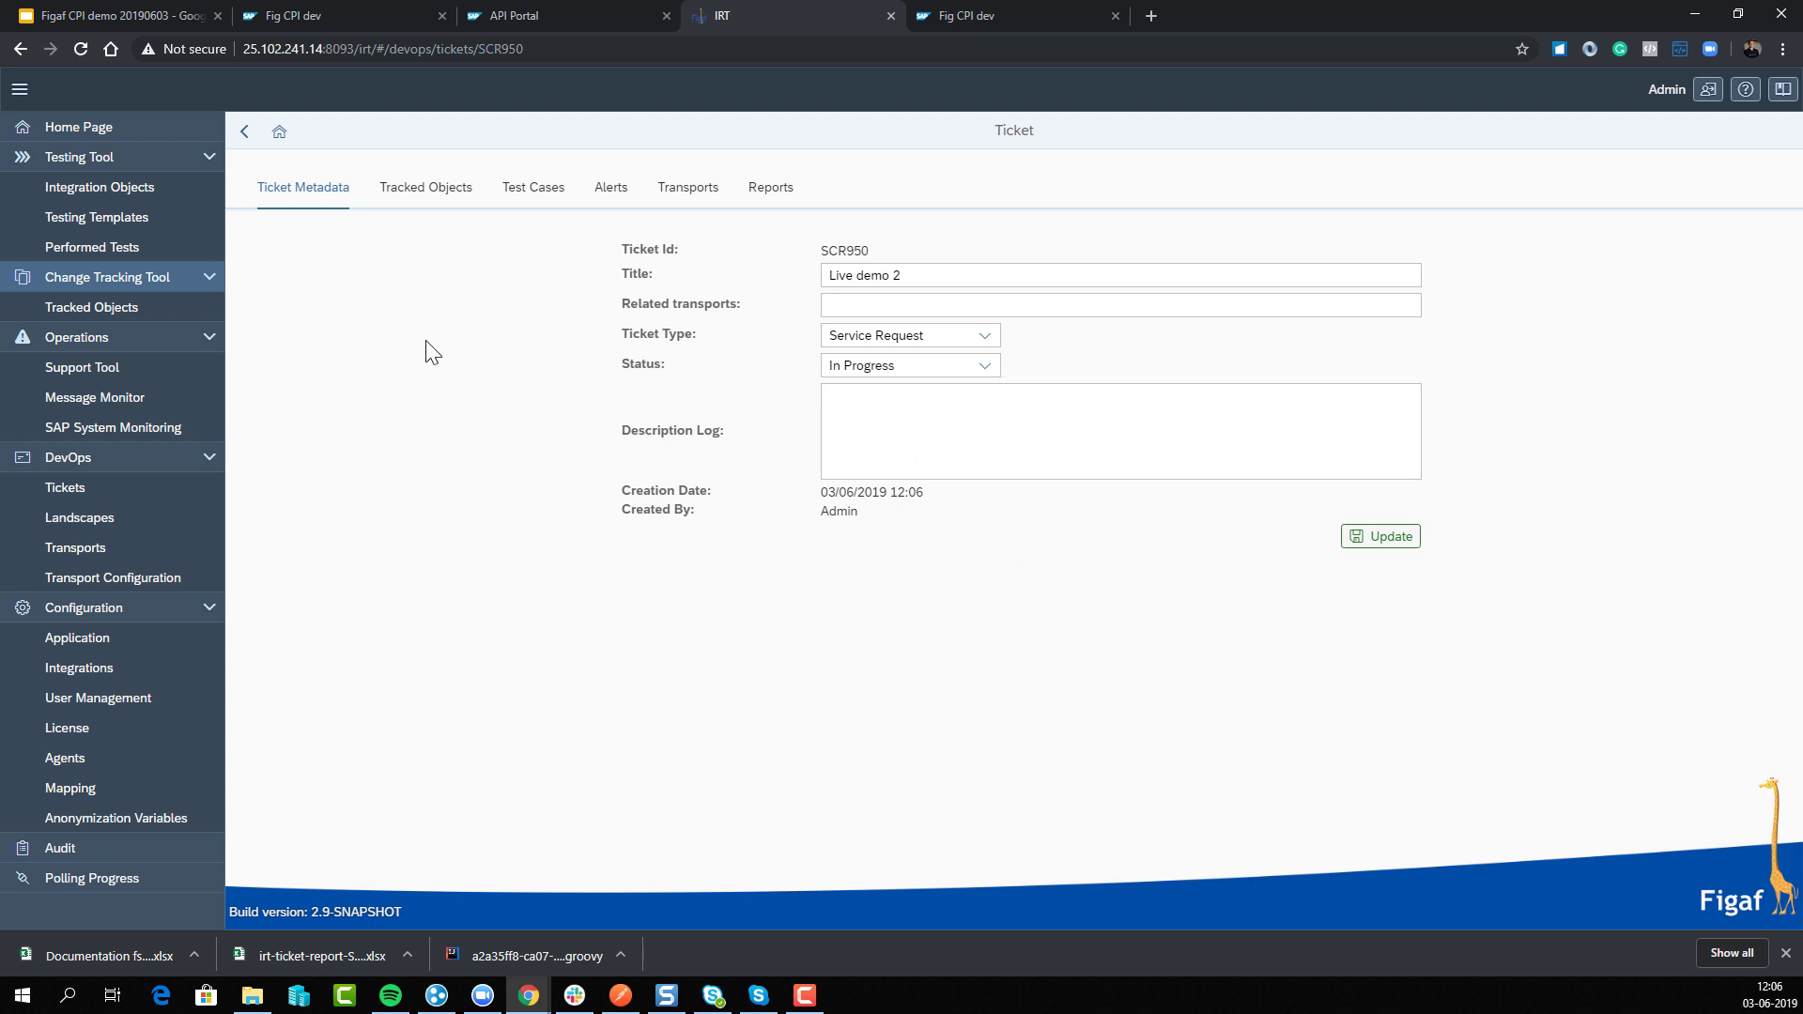
click(424, 209)
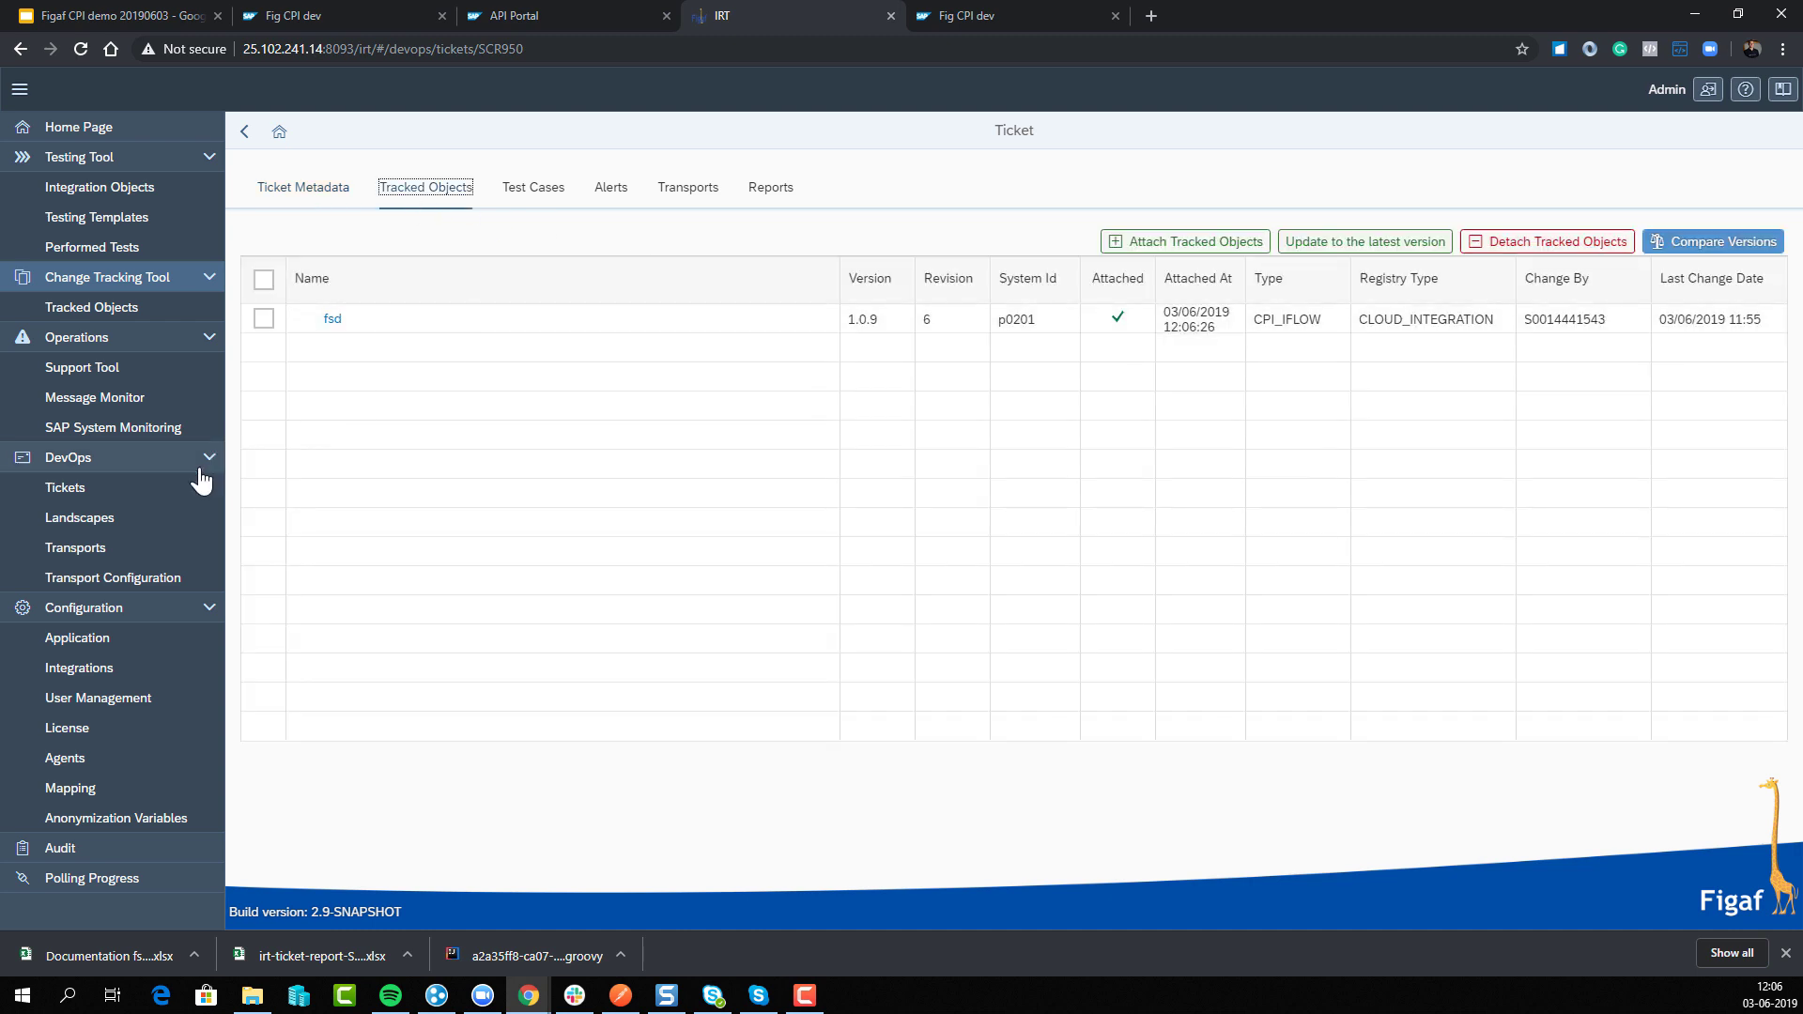
- Load the transport configuration for the CPI landscape and the tracked object fsd 1.0.9
click(131, 589)
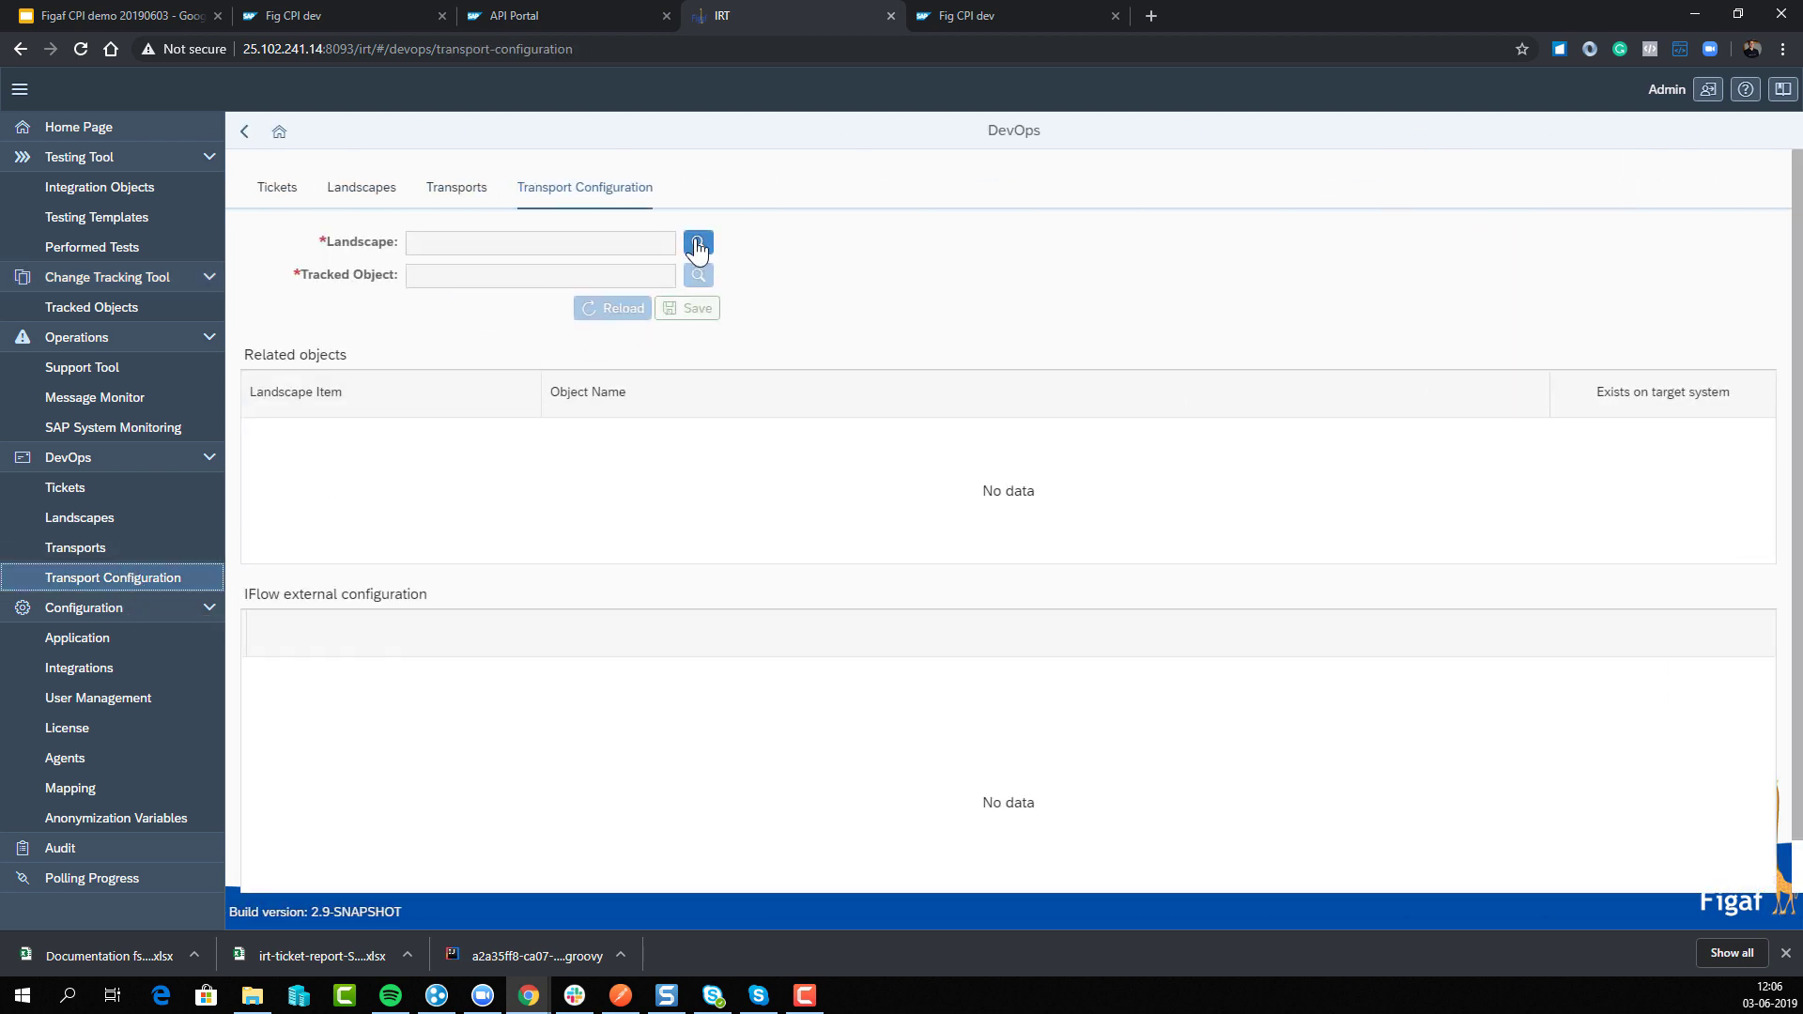
click(696, 246)
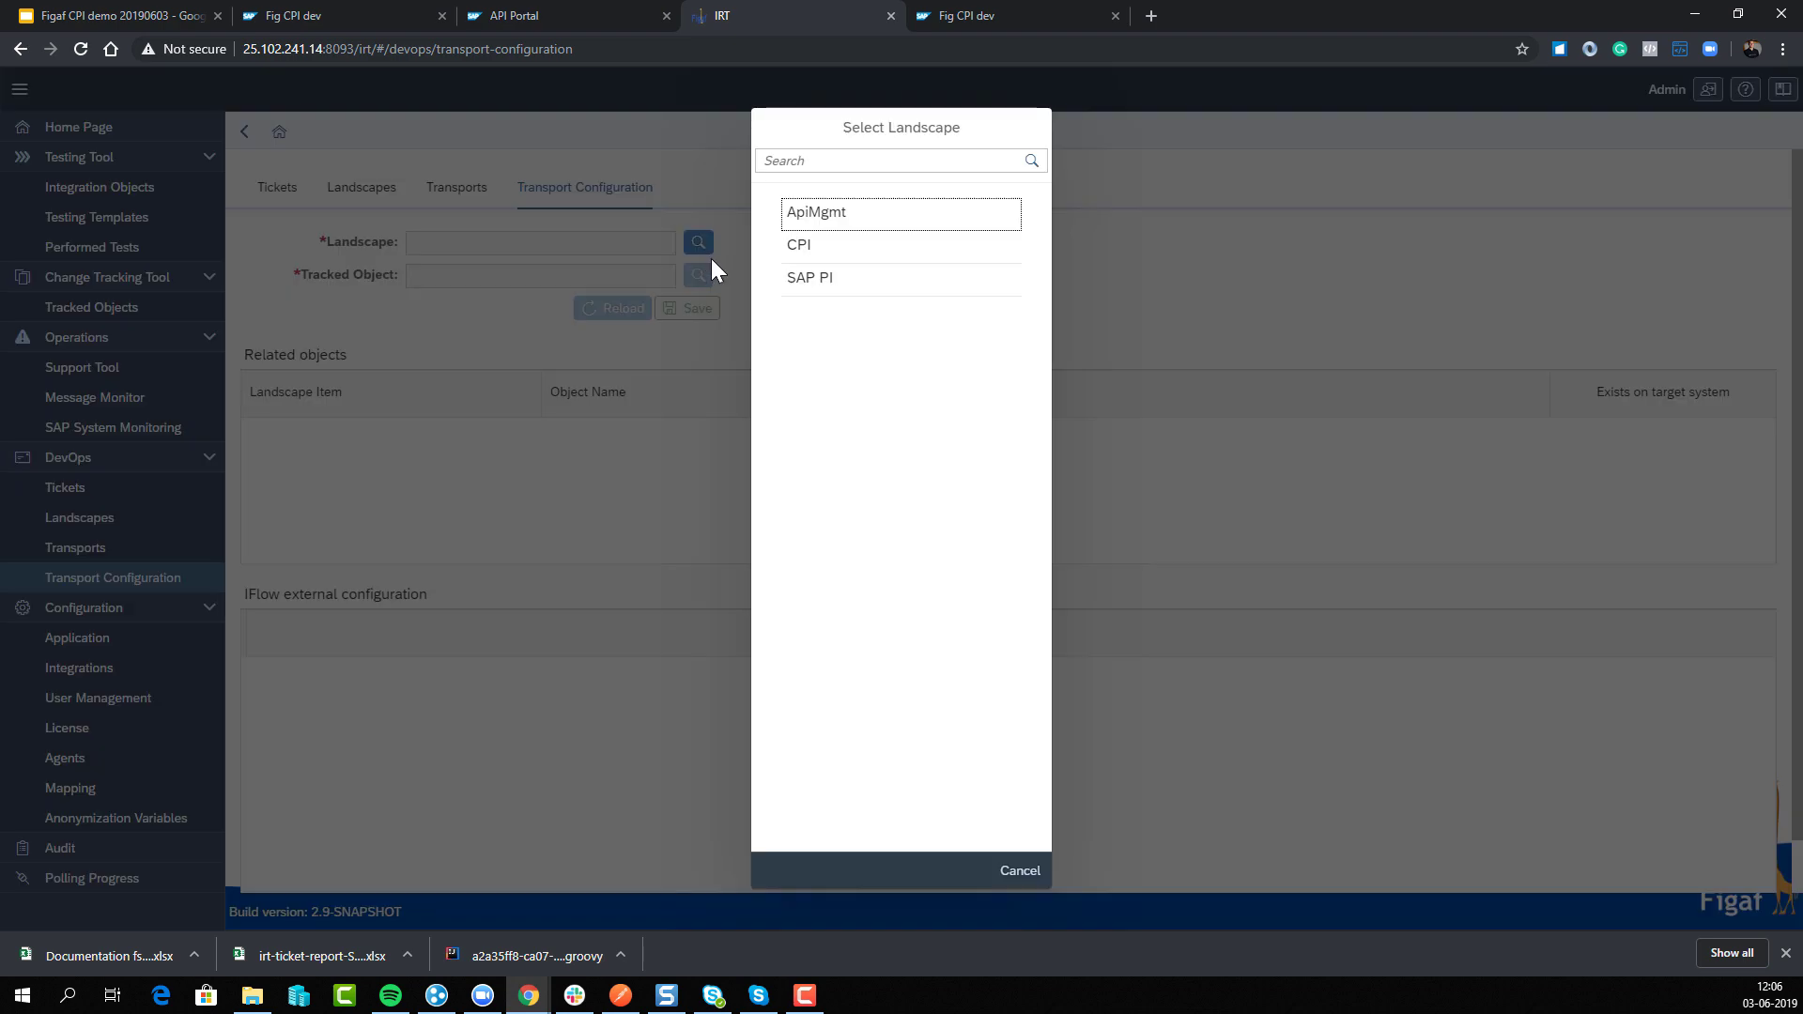
click(848, 253)
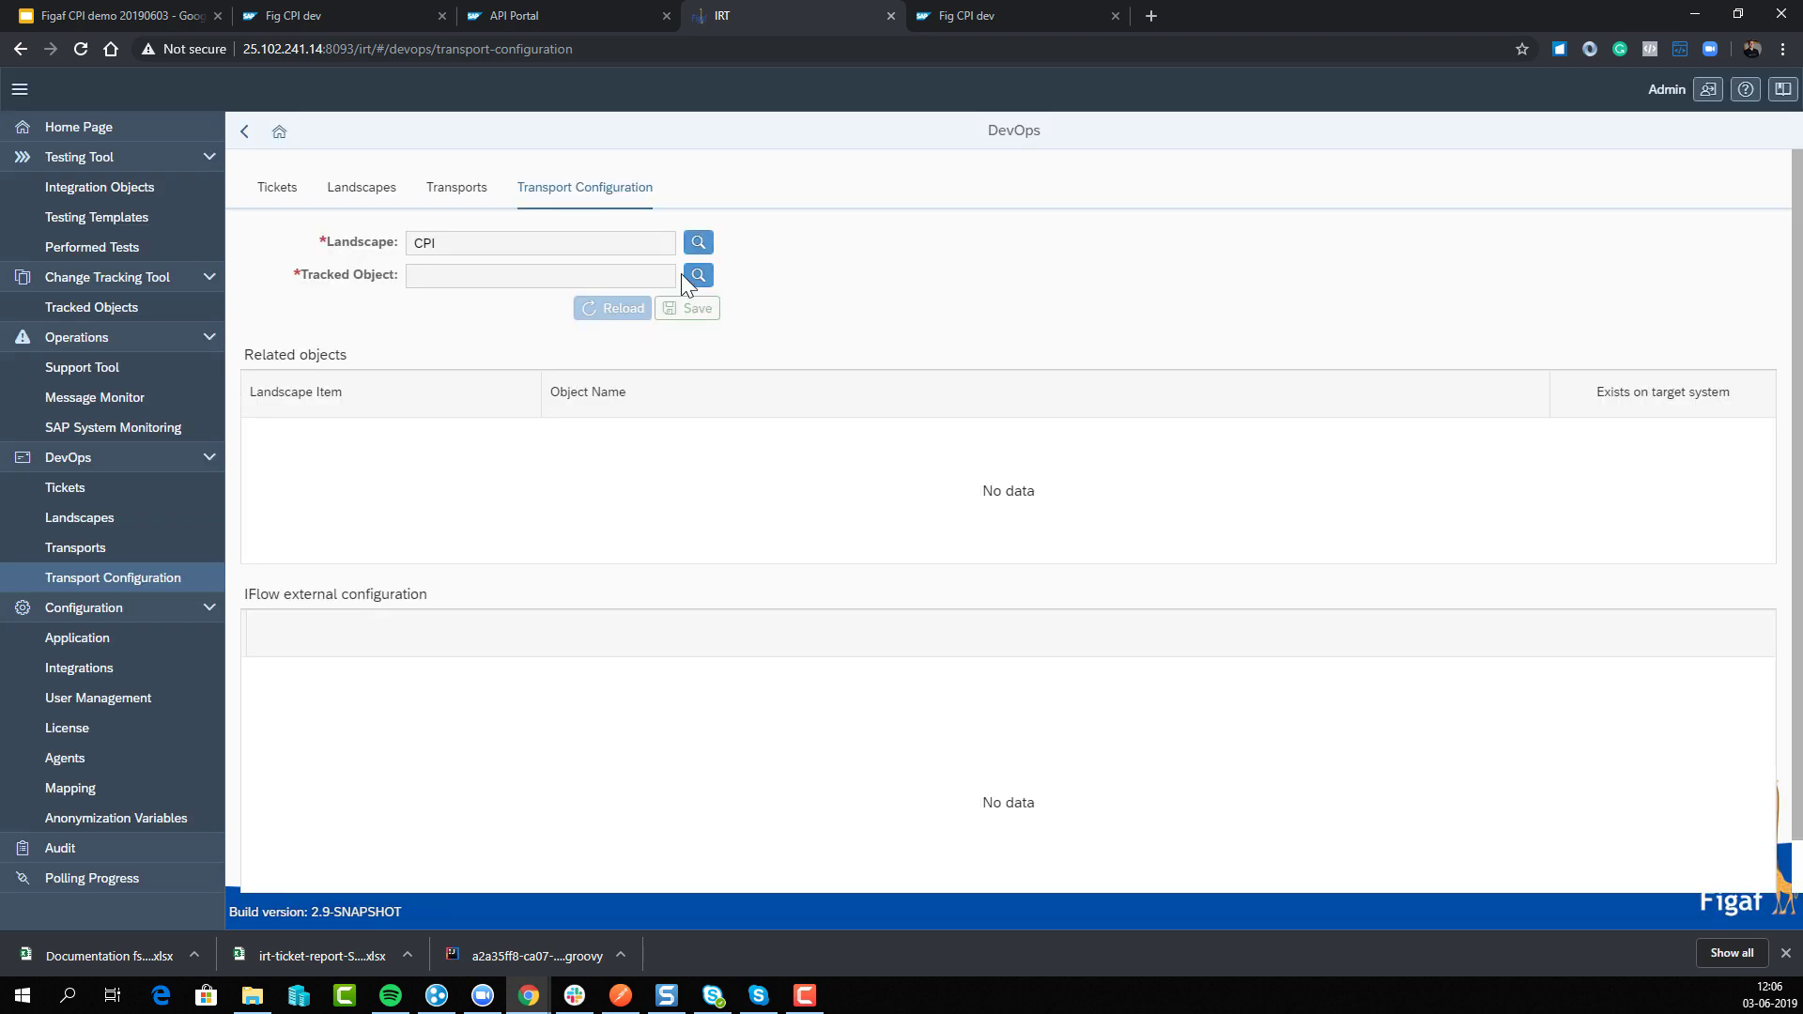
click(695, 278)
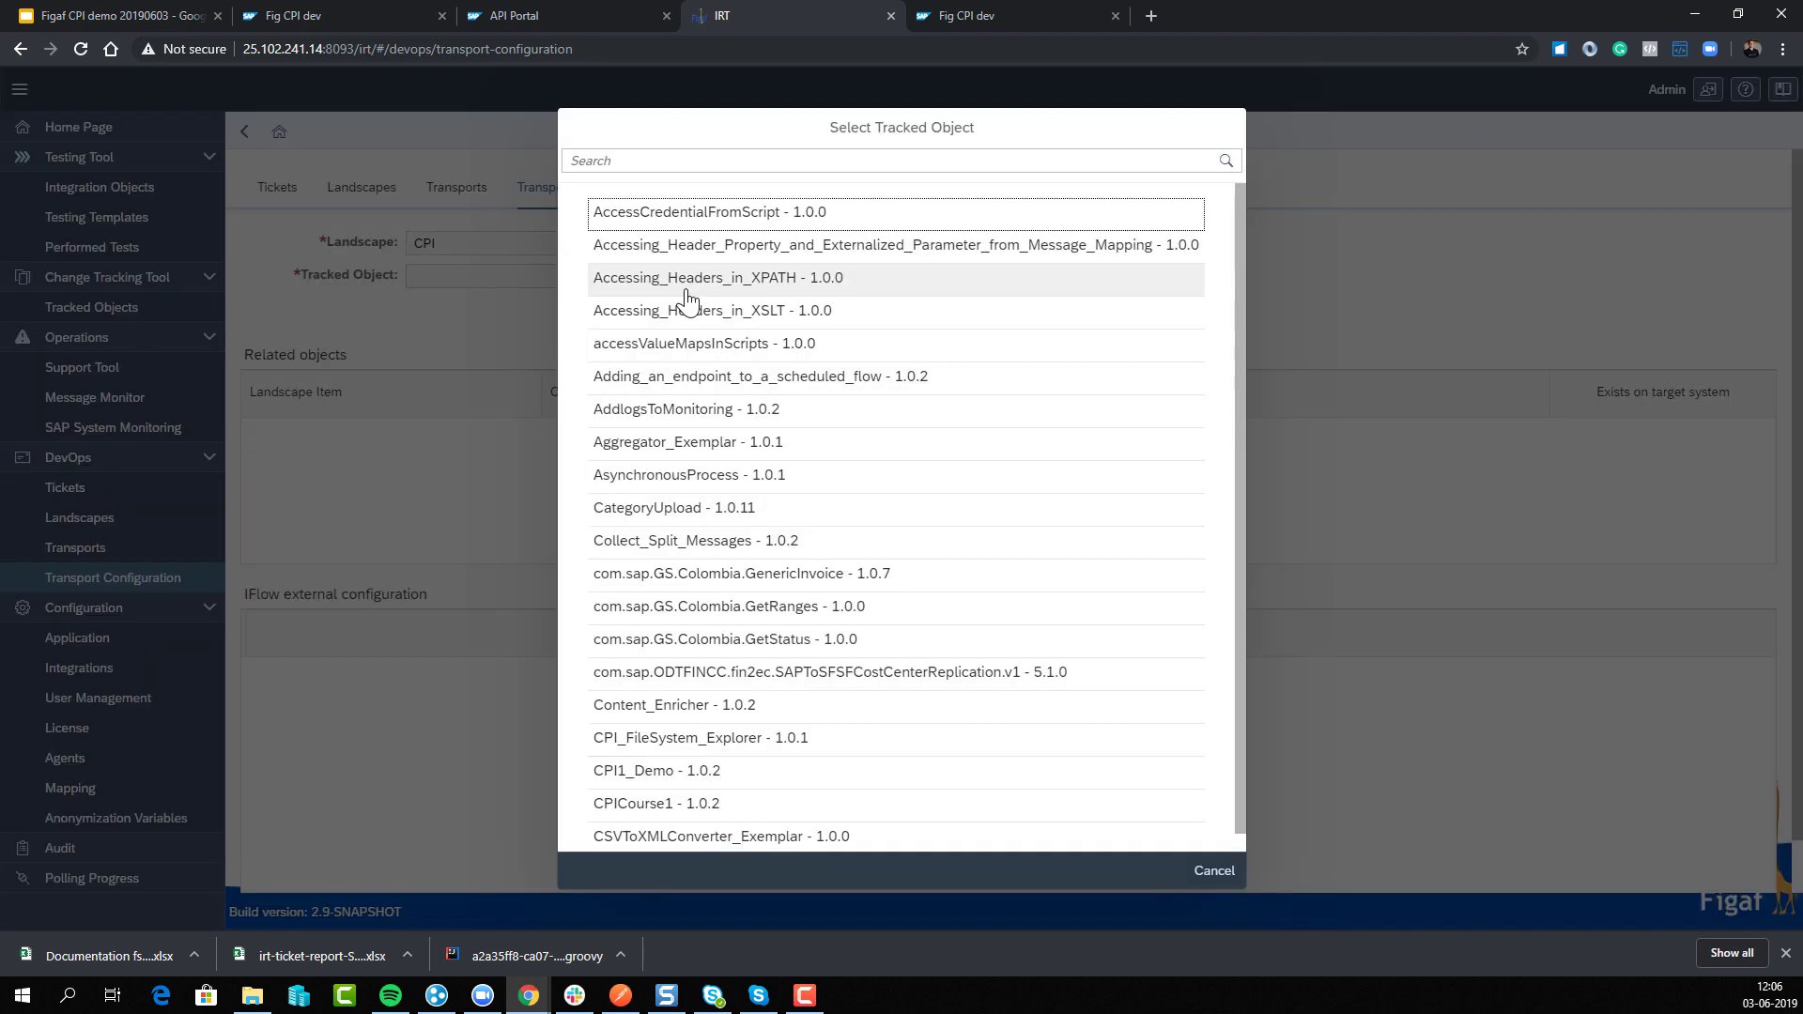
click(664, 161)
text(fsd)
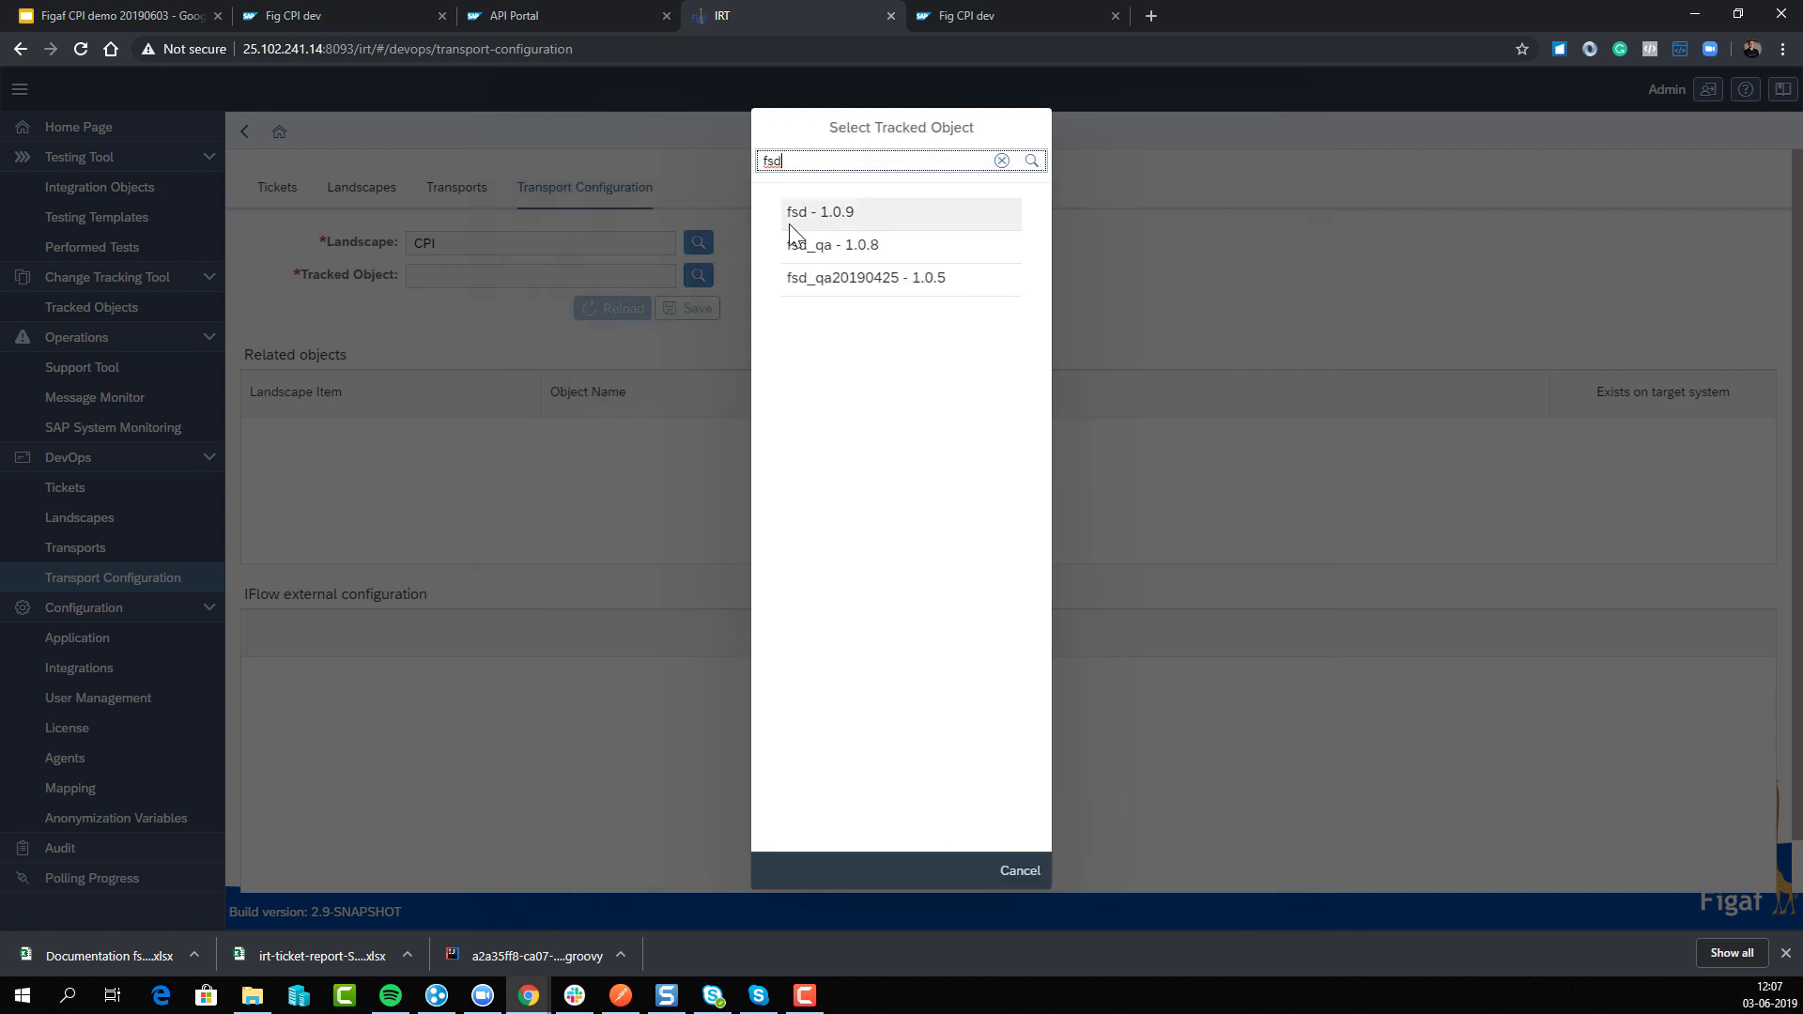
click(791, 220)
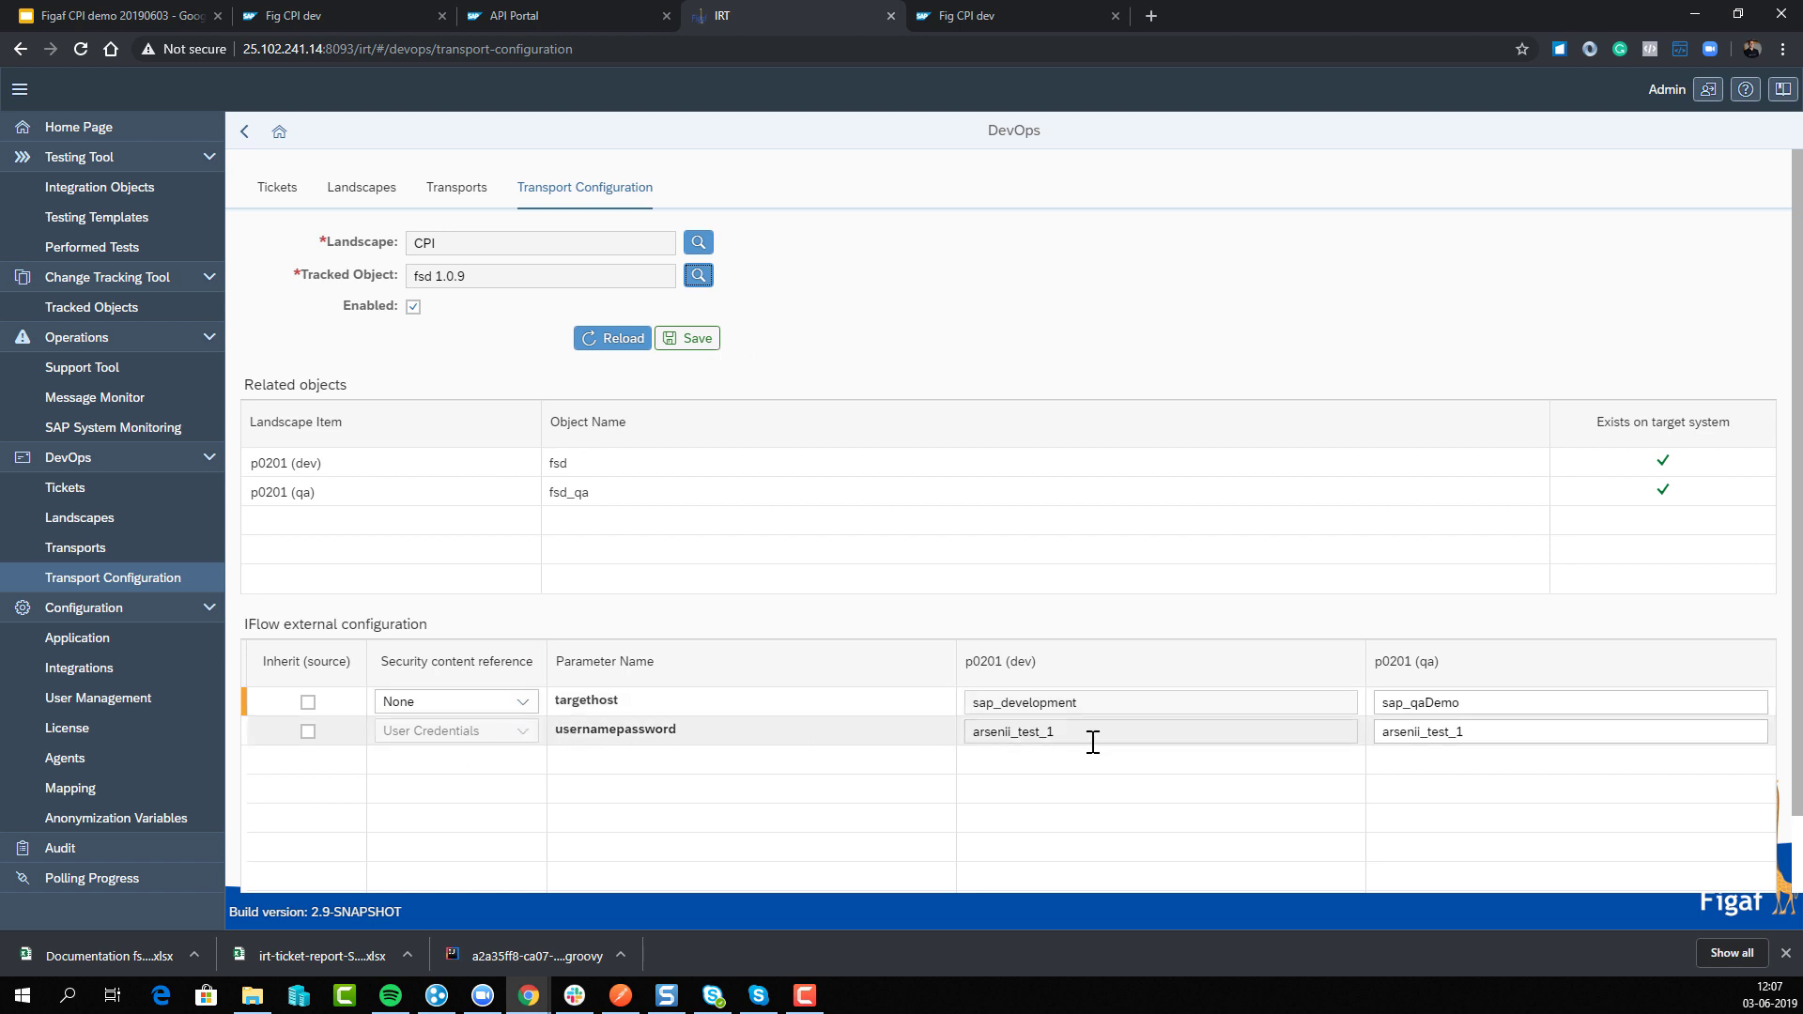
- Replace the ending of the usernamepassword value for p0201 (qa) with "_4" and save the transport configuration
click(1500, 733)
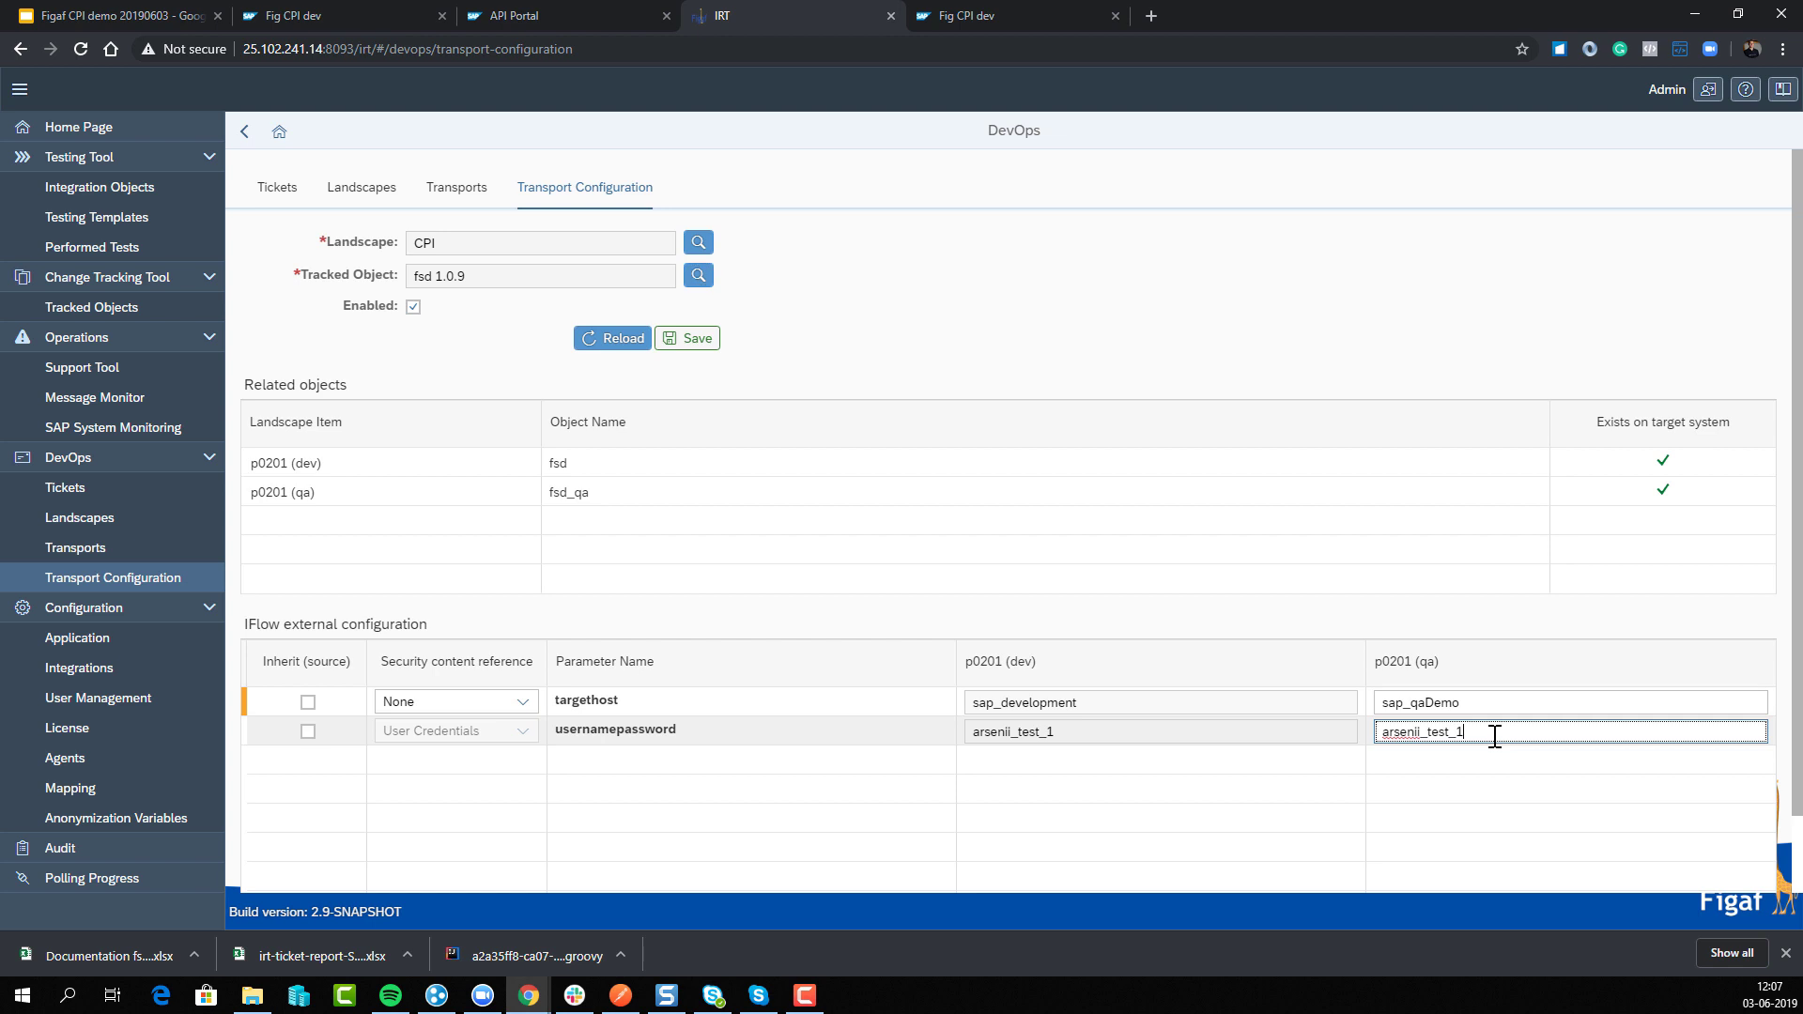
key(F12)
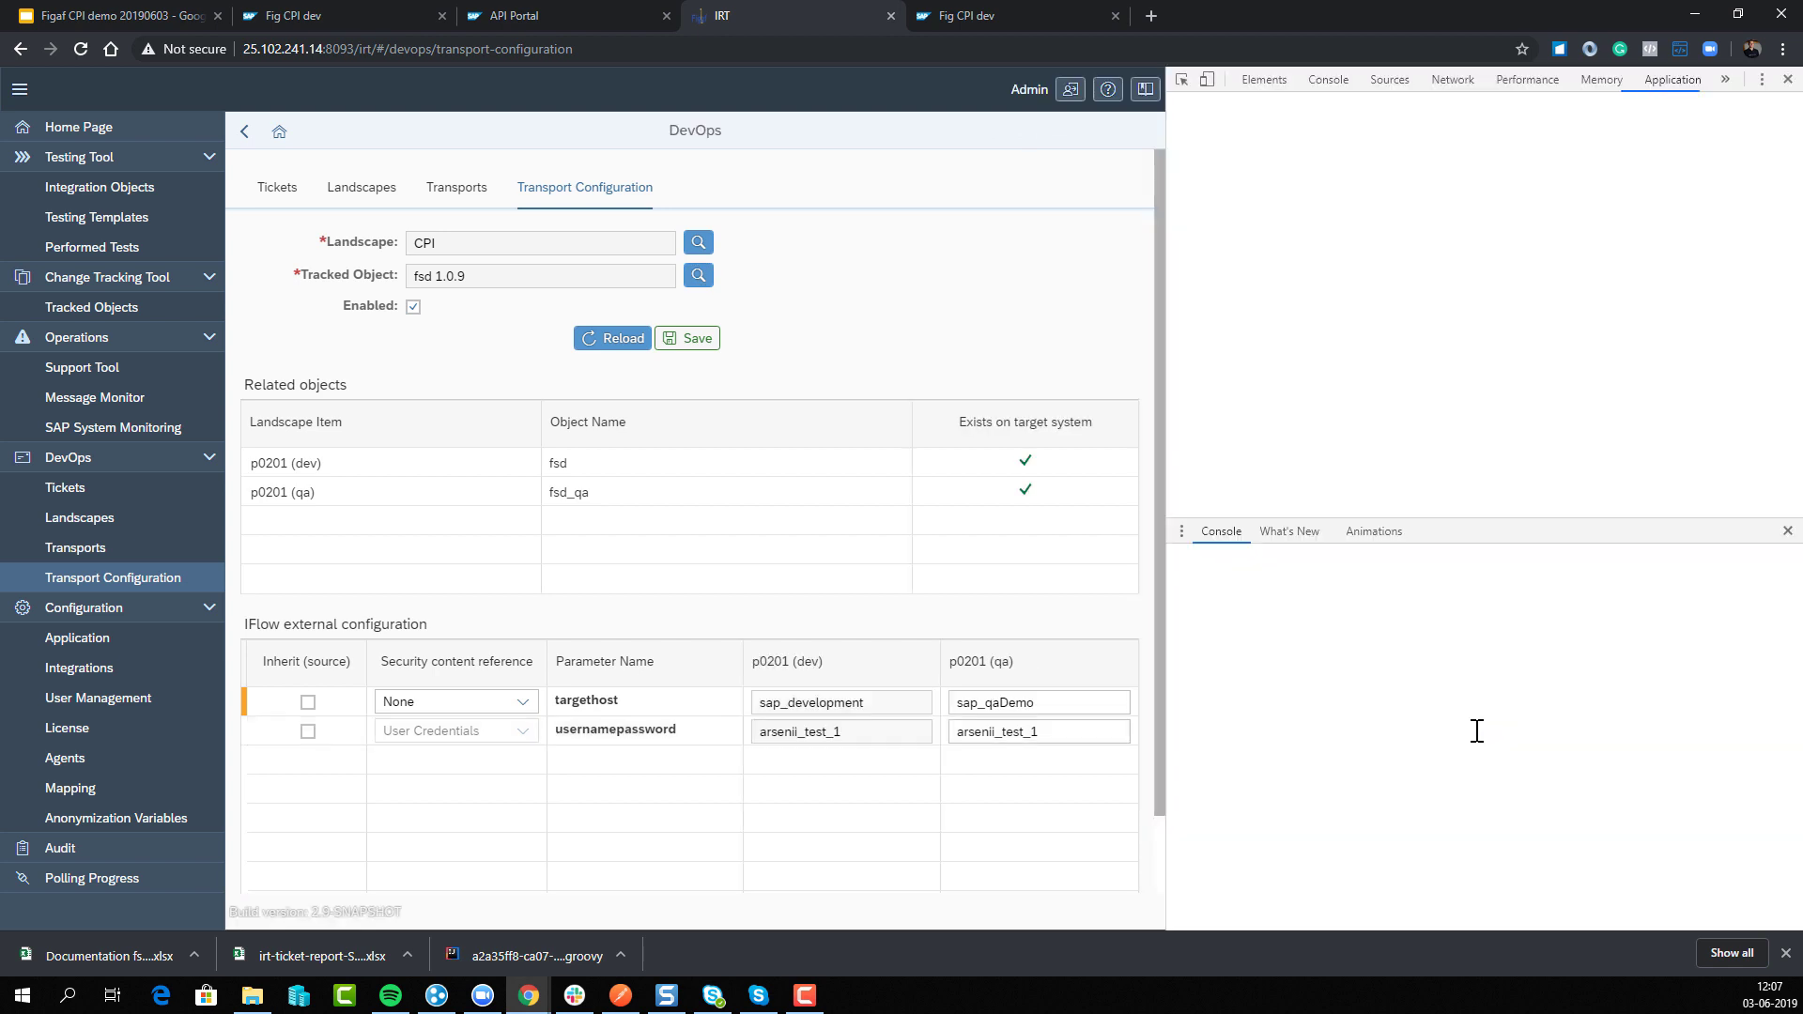
click(1787, 79)
drag(1478, 737, 1454, 741)
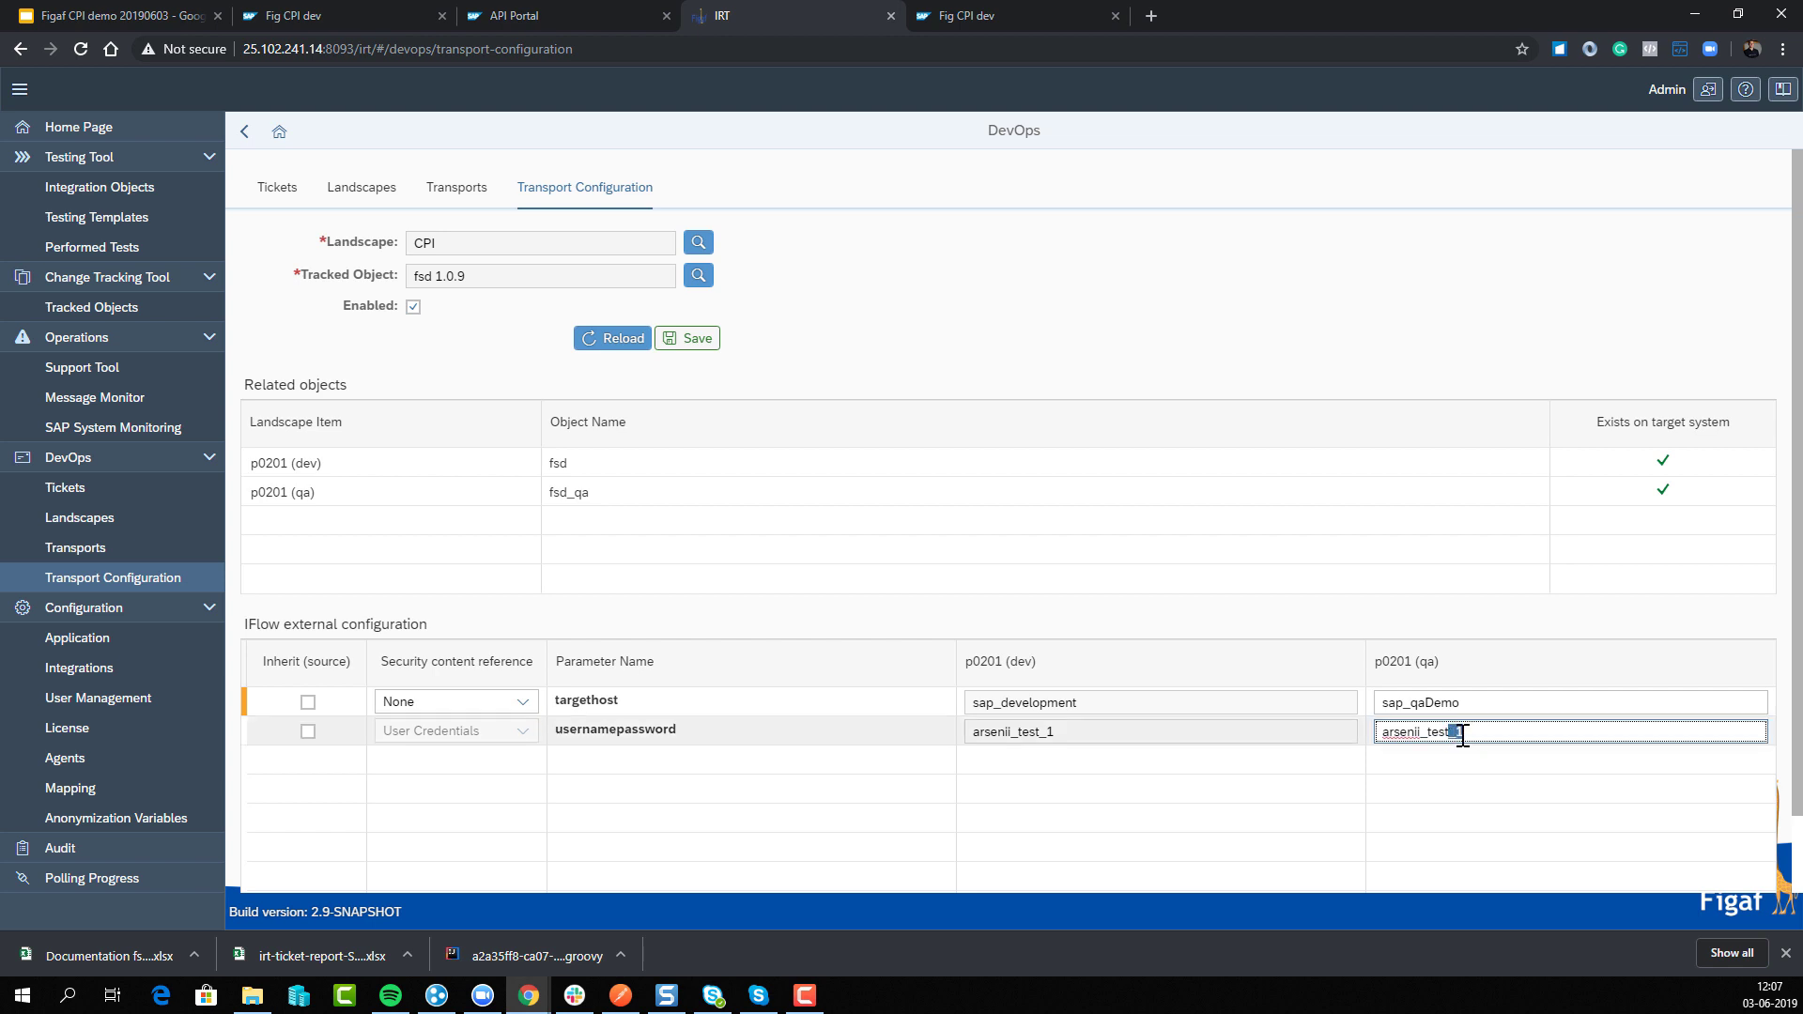
text(_4)
click(690, 338)
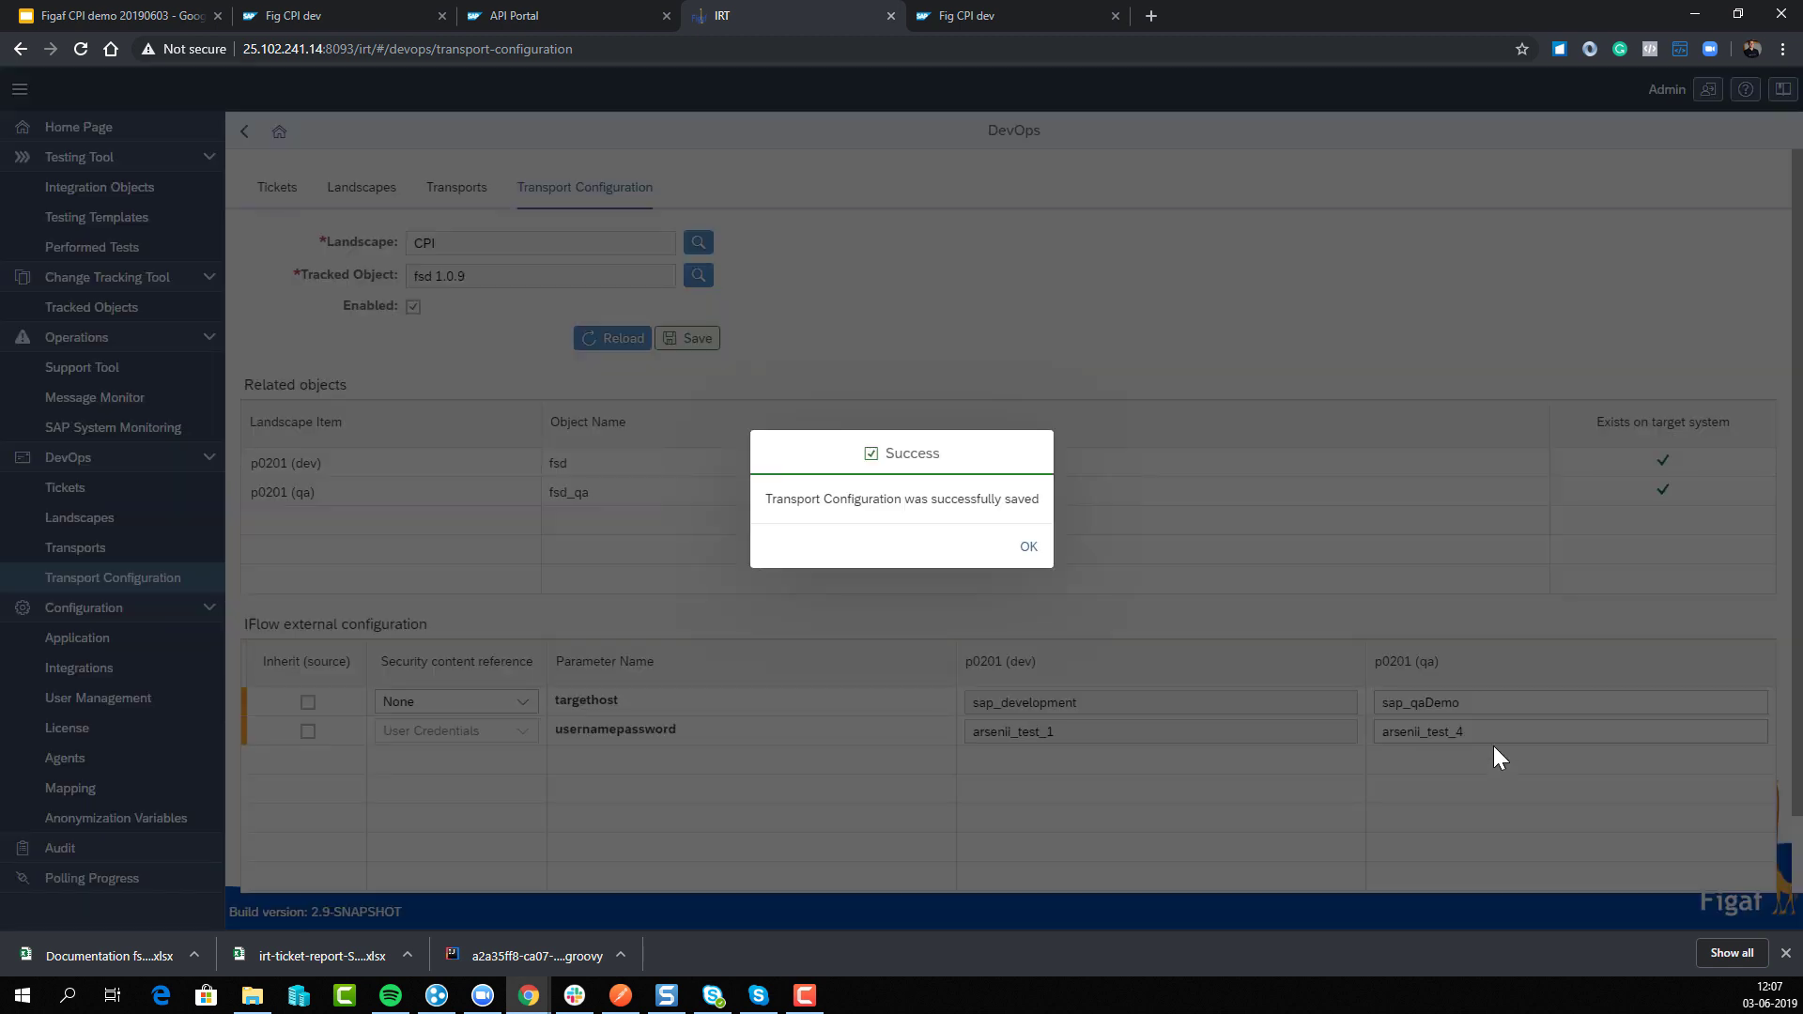
- For p0201 (qa), change the usernamepassword value's ending to "_1" and set targethost to sap_qaDemo2
click(1029, 547)
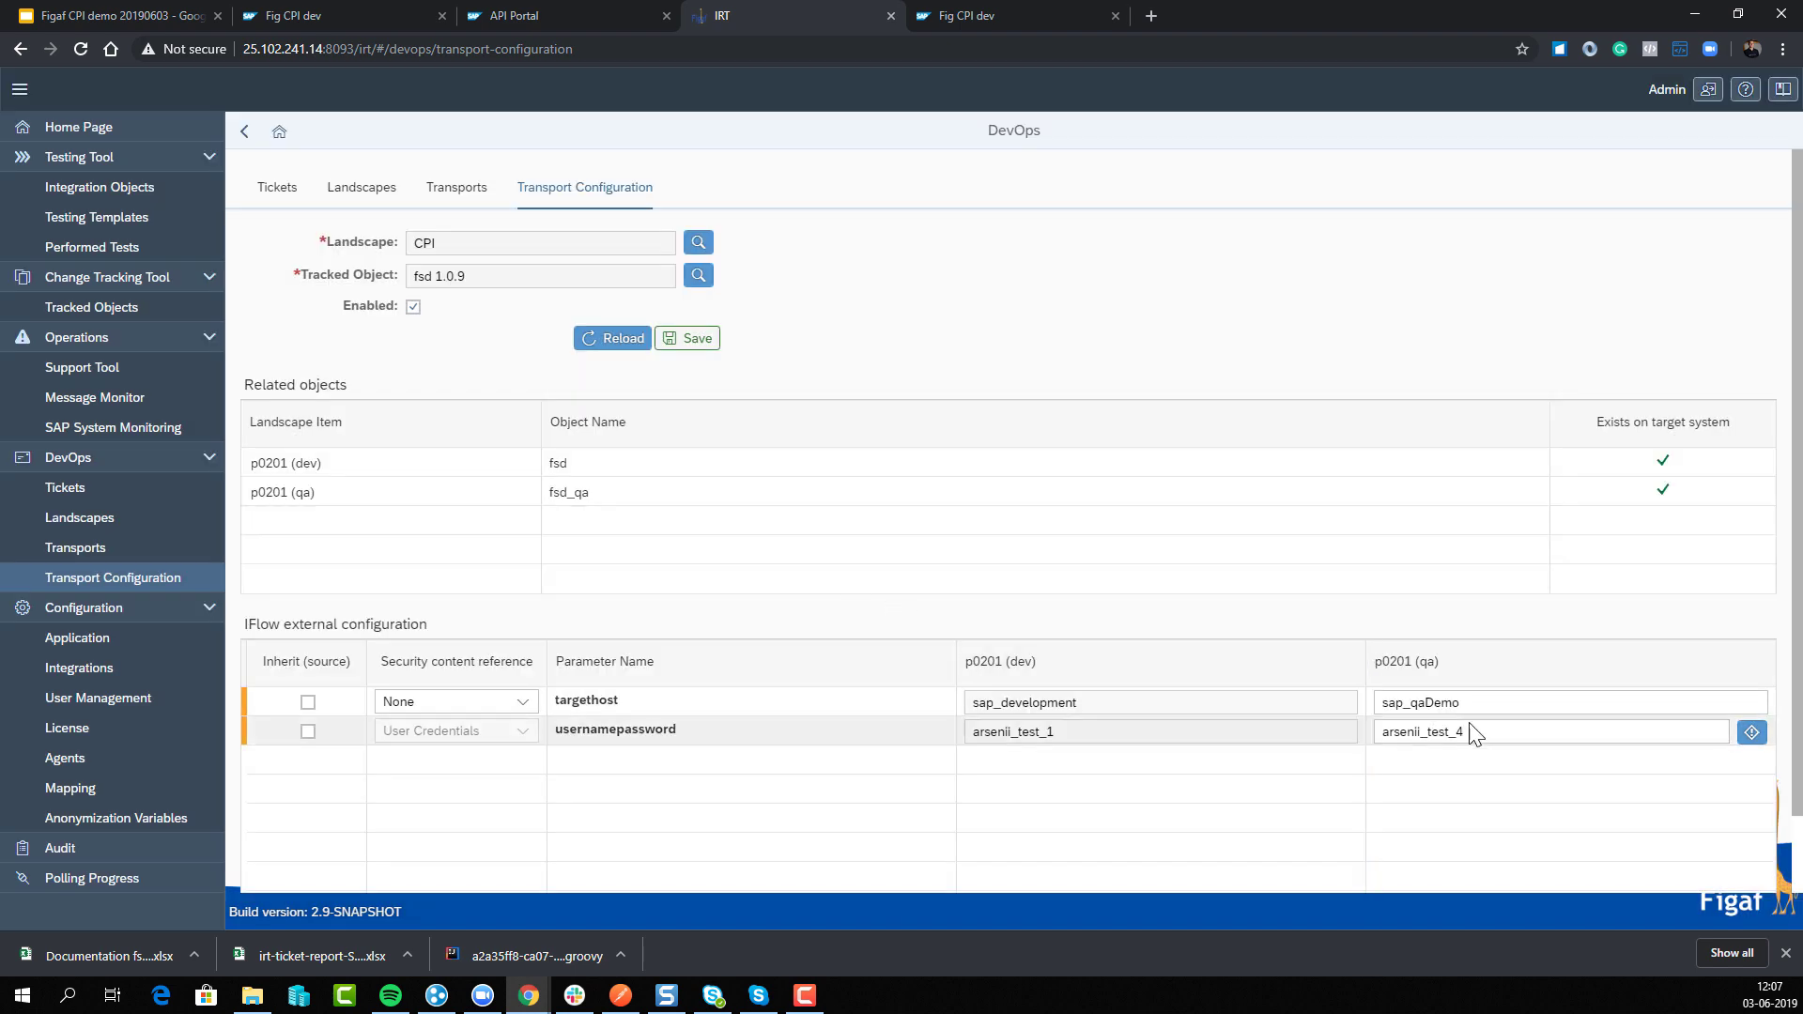
click(1471, 732)
drag(1471, 732, 1454, 732)
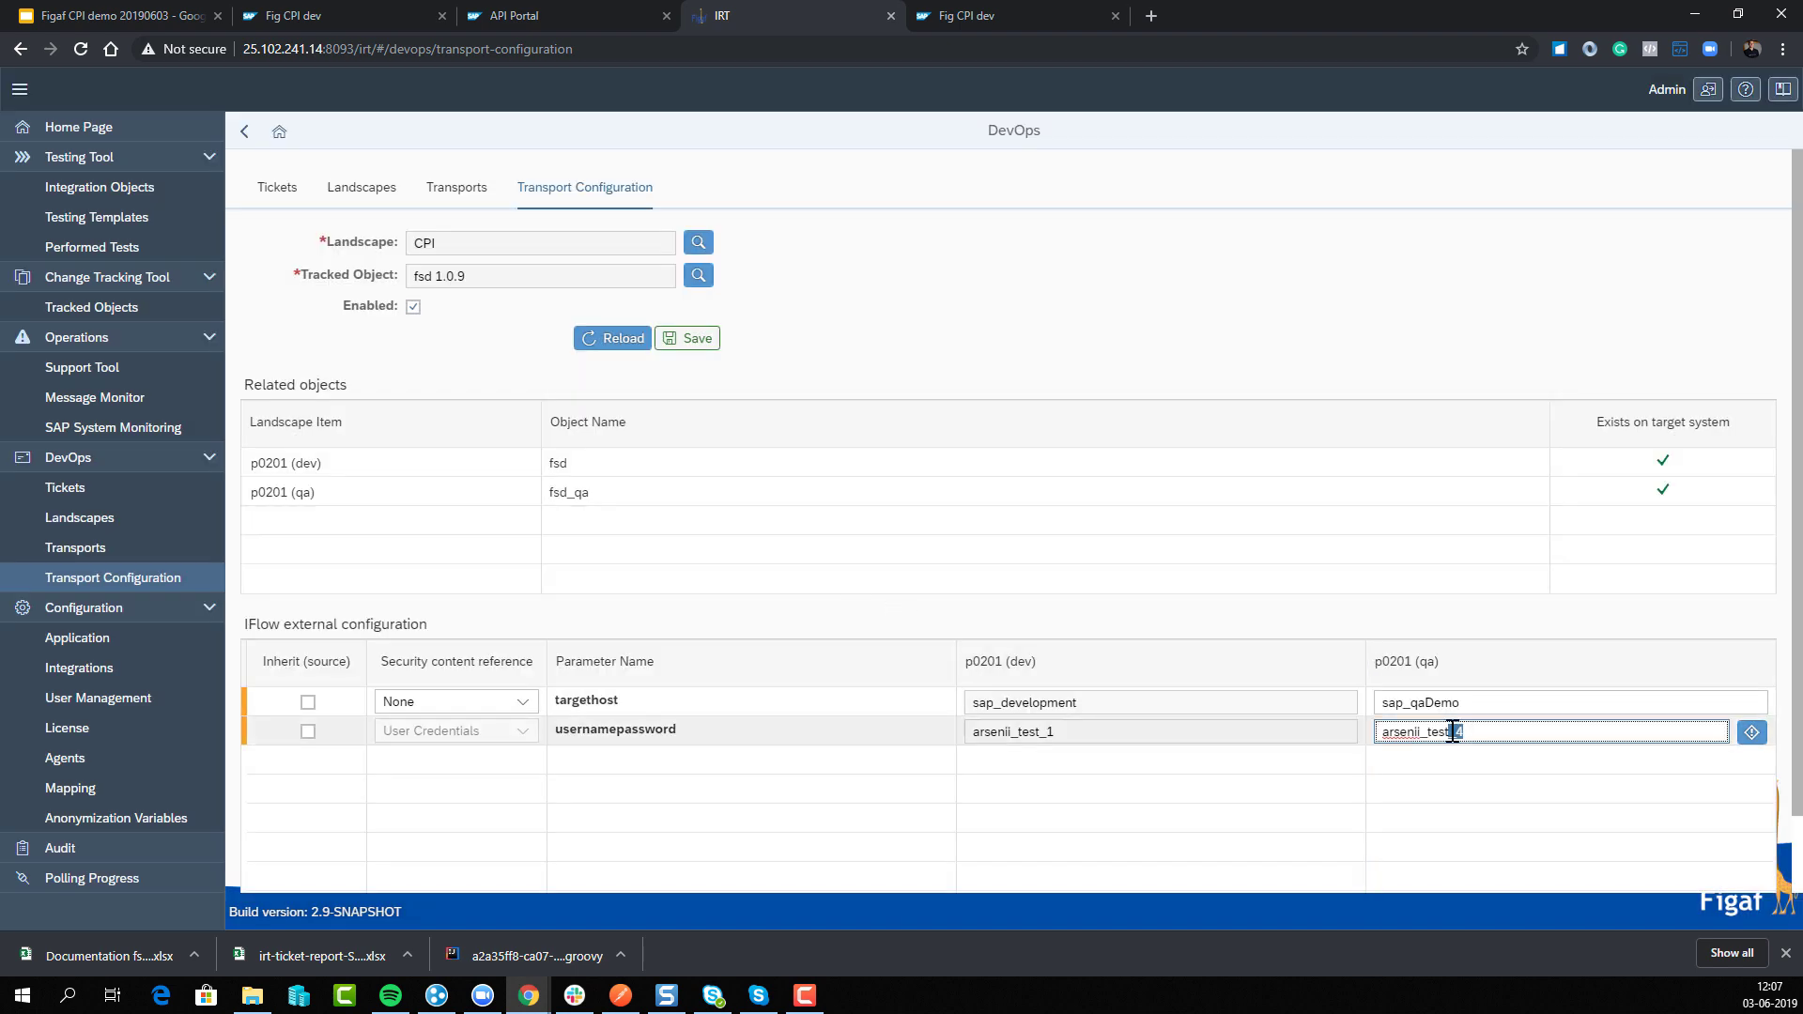
text(1)
click(1474, 705)
text(2)
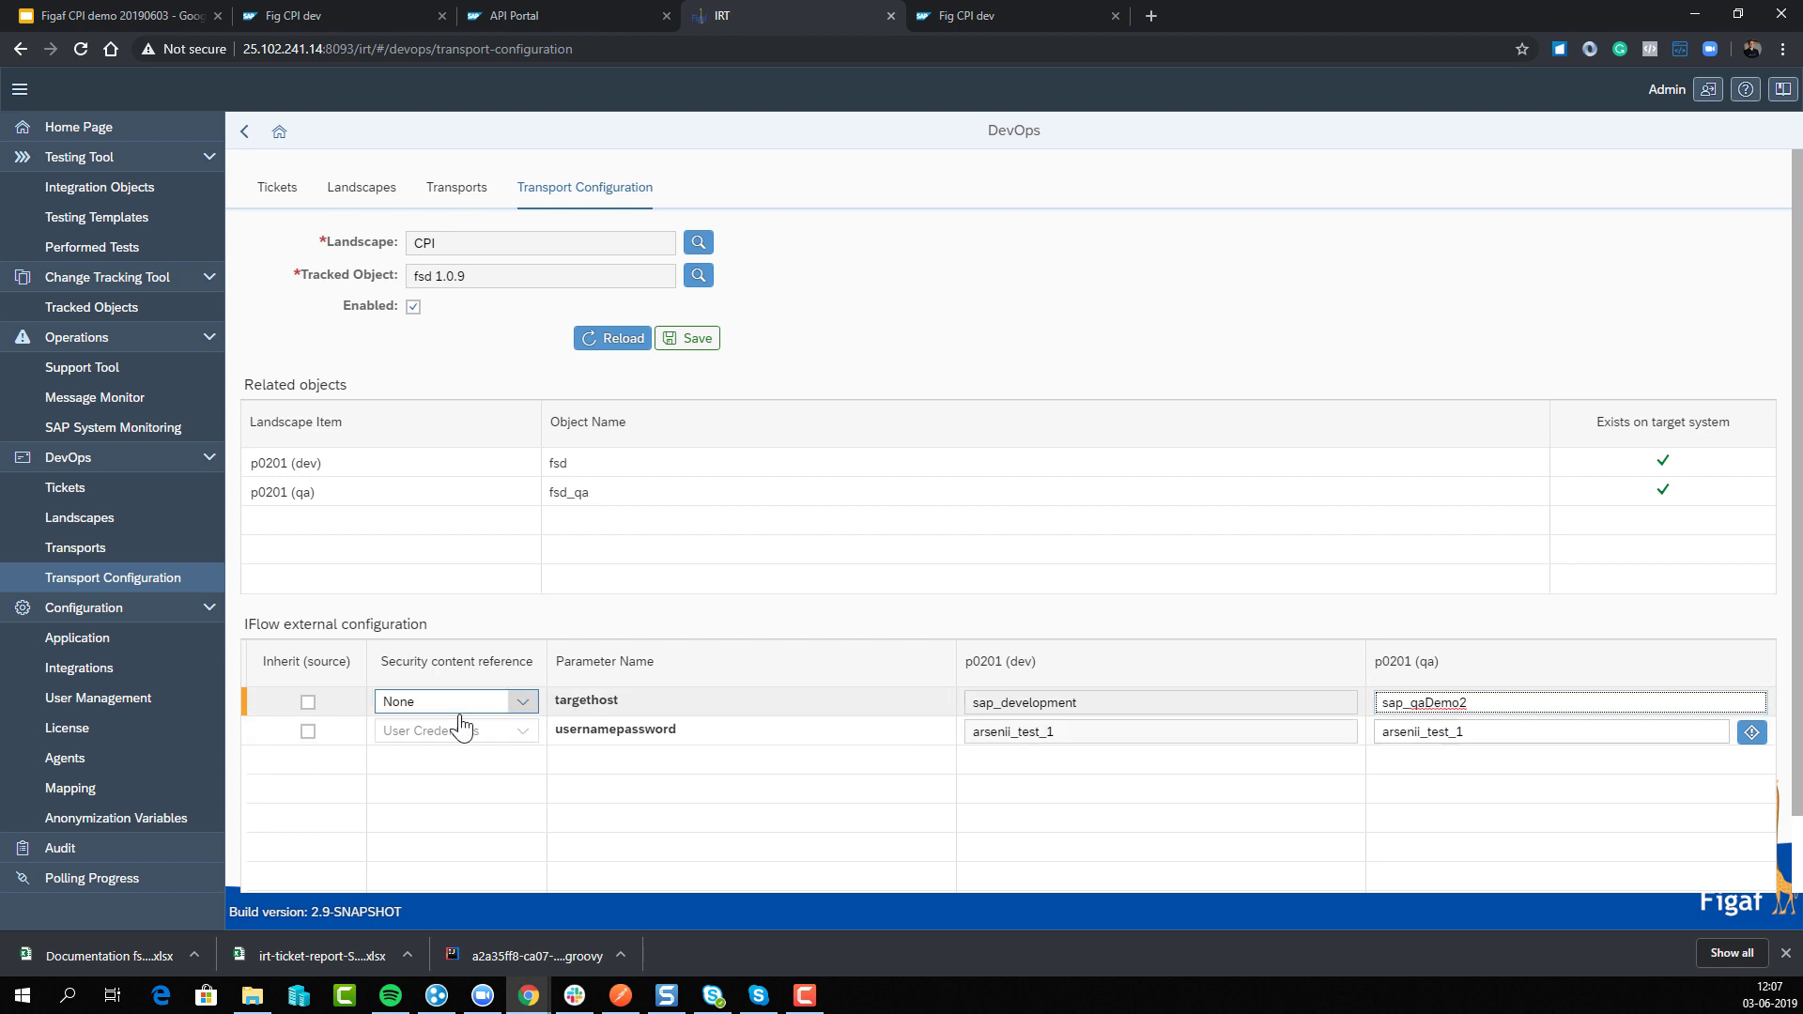
- Check the security content reference options for targethost, keep None, and save the transport configuration
click(532, 711)
click(524, 704)
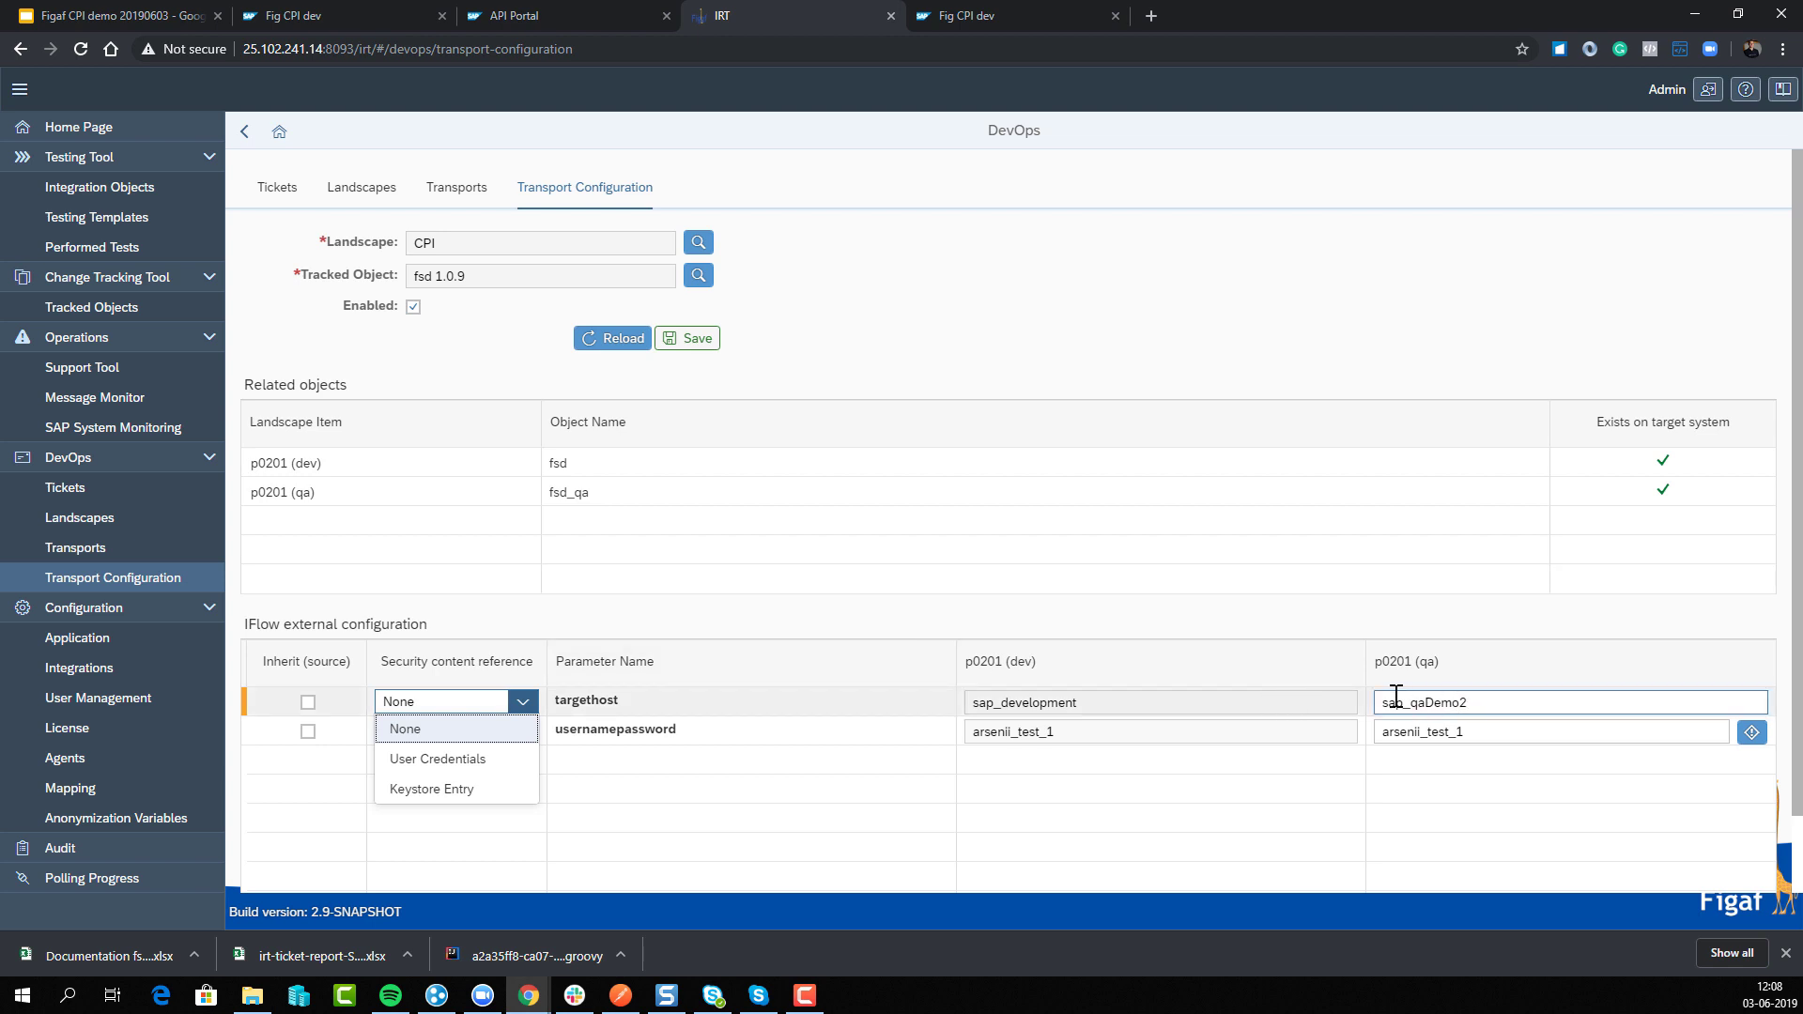
click(713, 336)
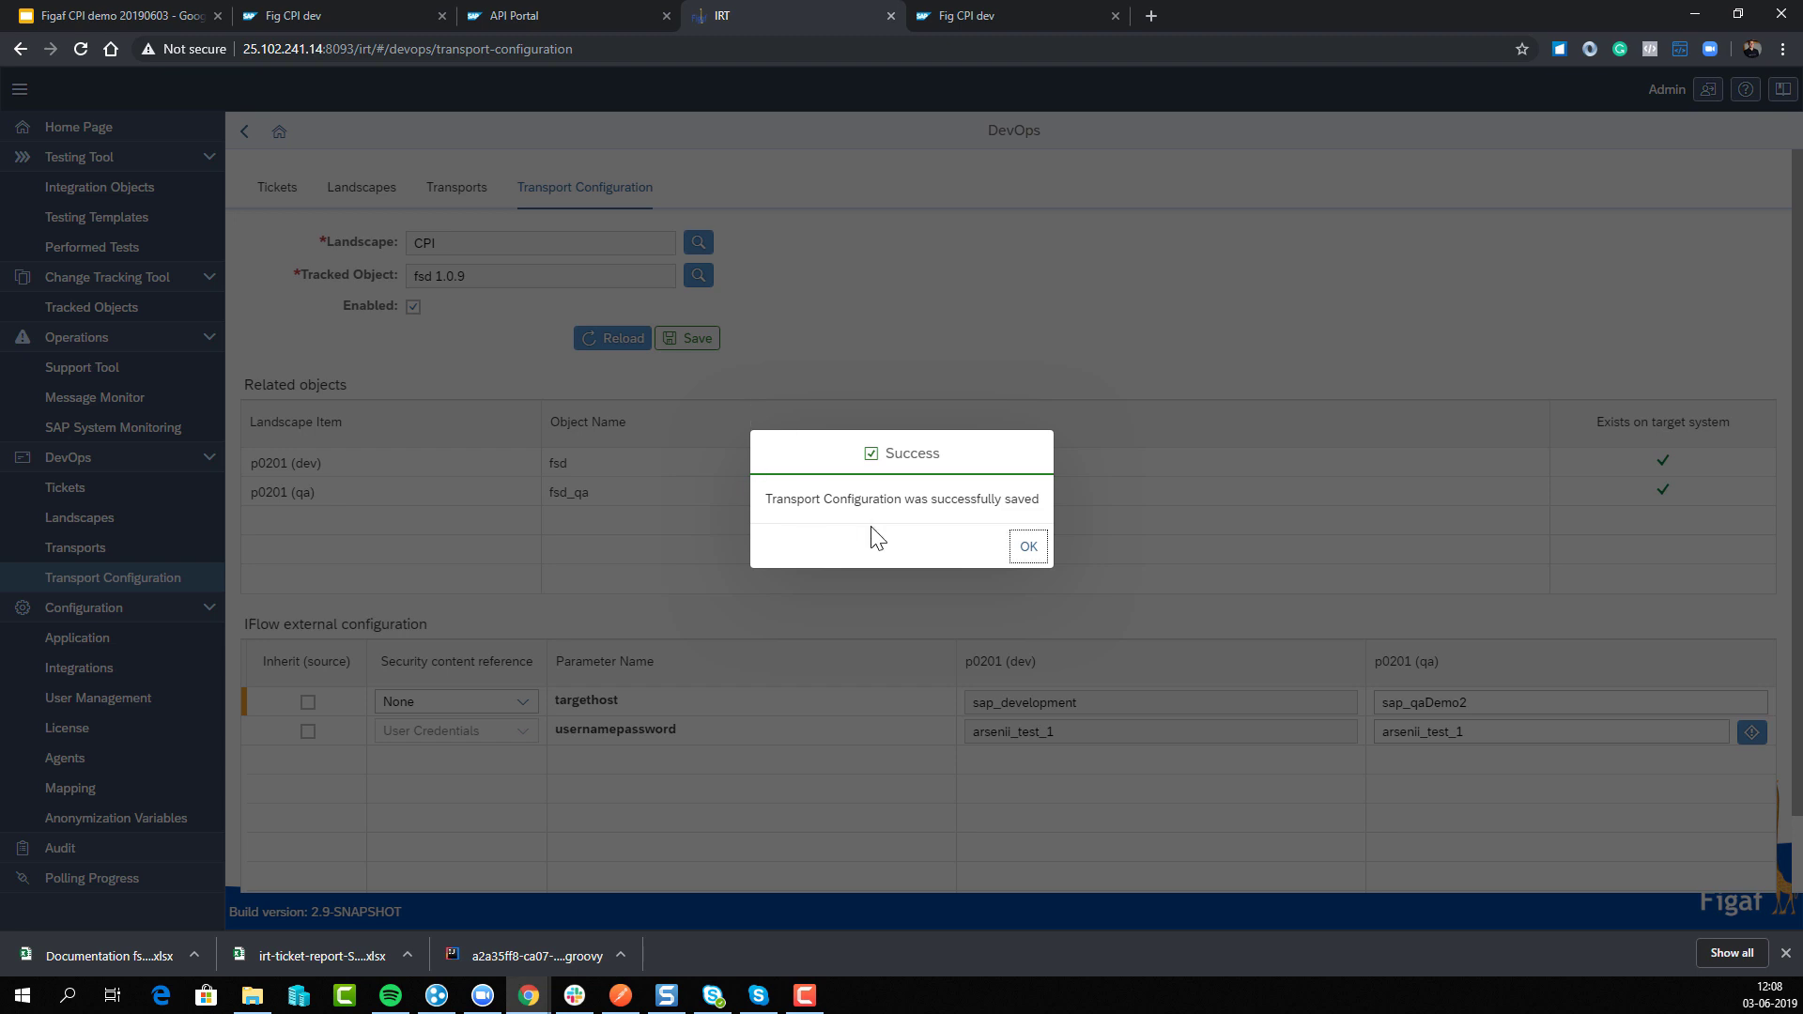
click(1029, 547)
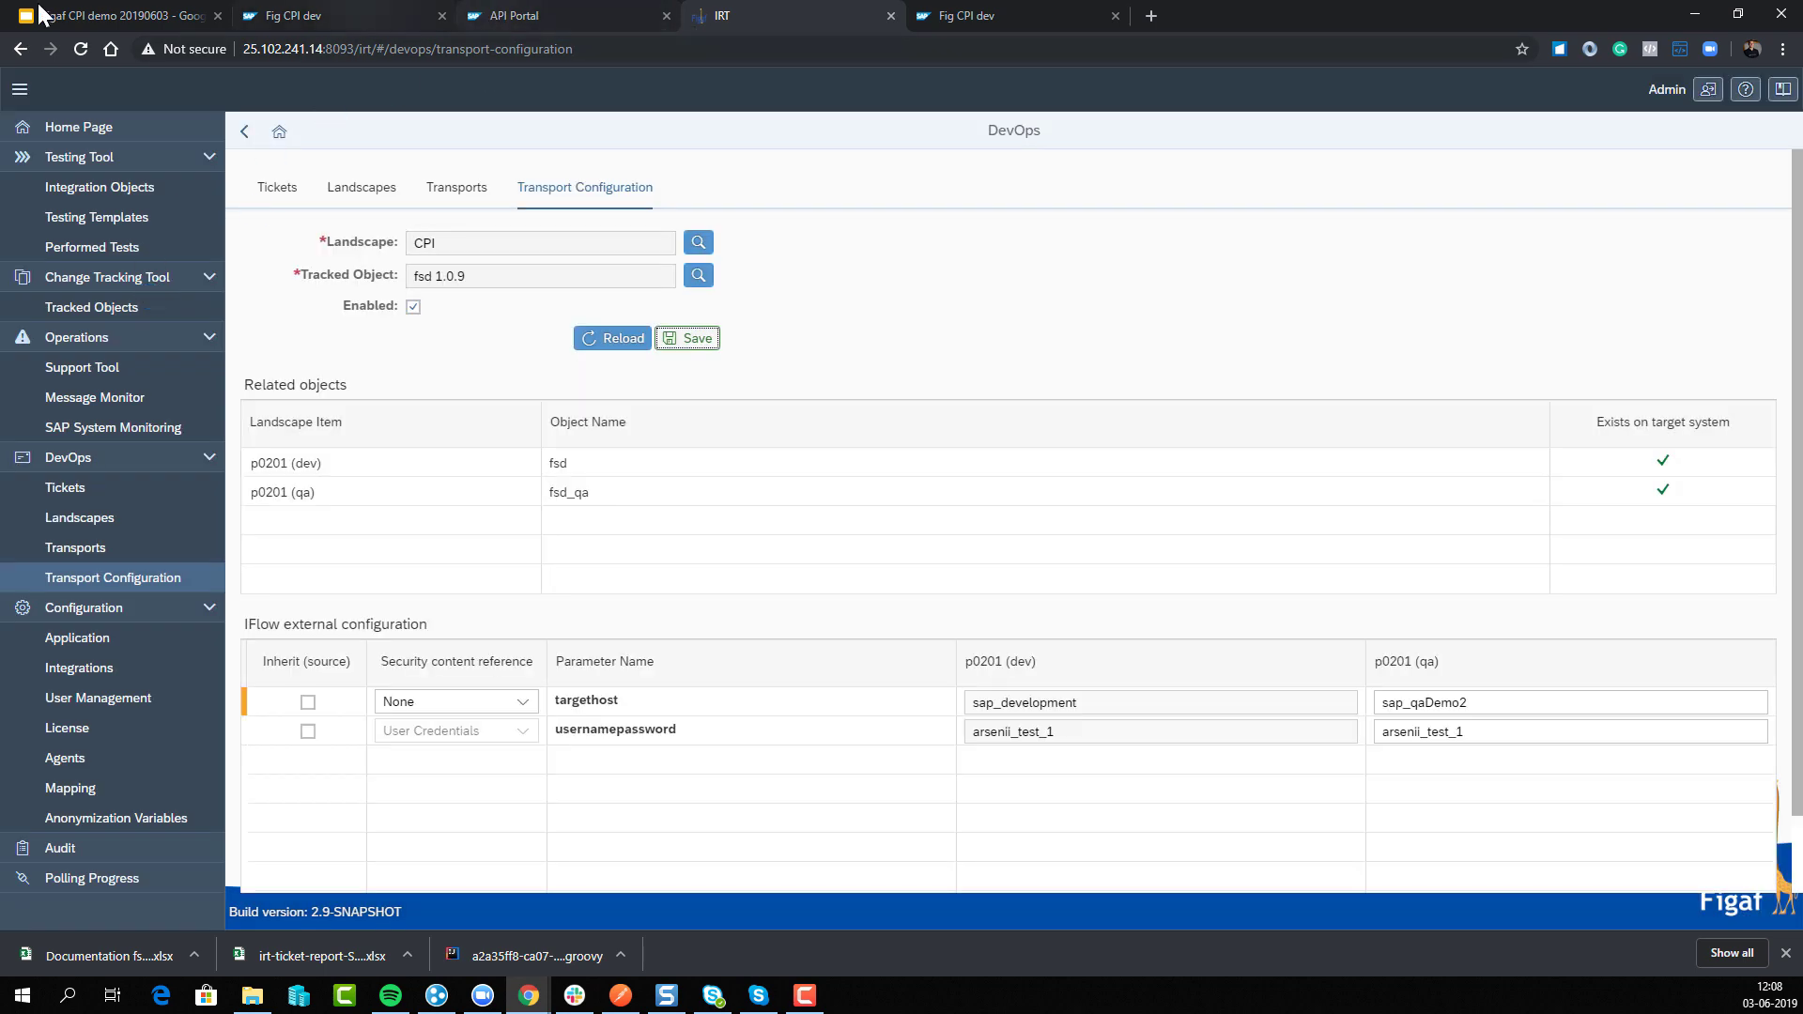
- Switch to the Figaf CPI demo presentation, present slides 6 to 8 in full screen, and exit the slideshow
click(85, 16)
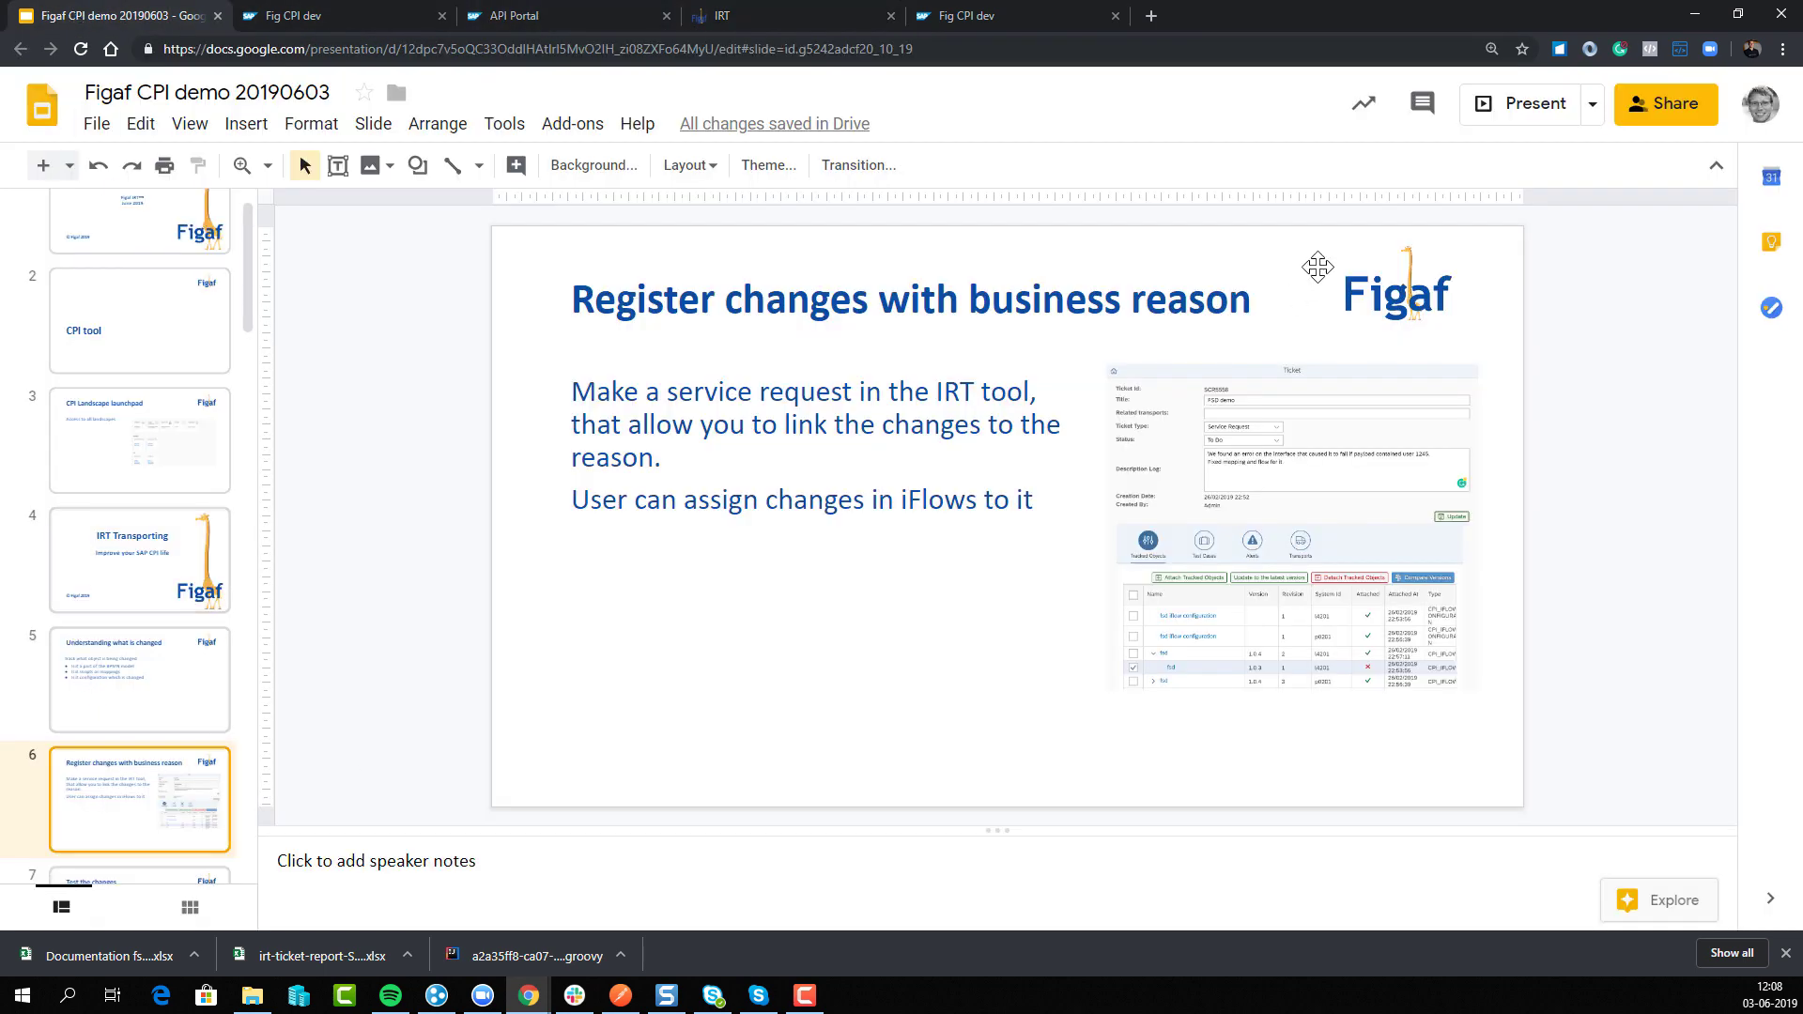
click(1477, 103)
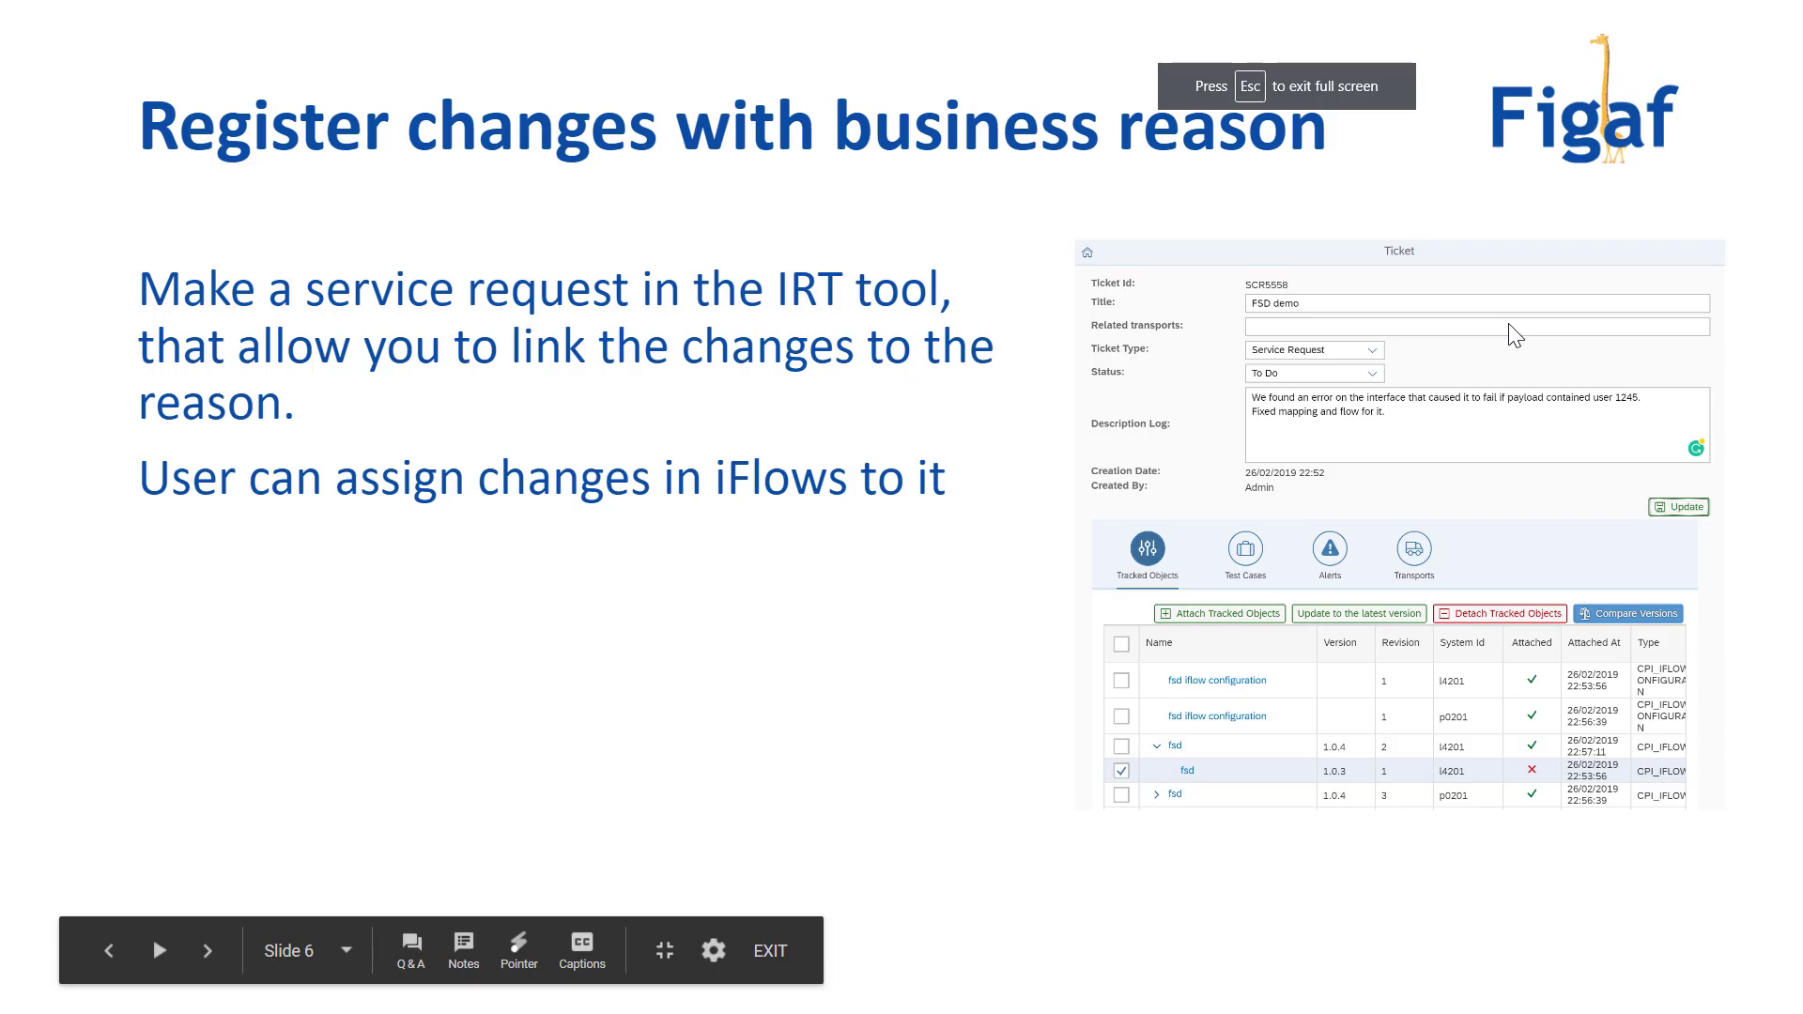
key(Right)
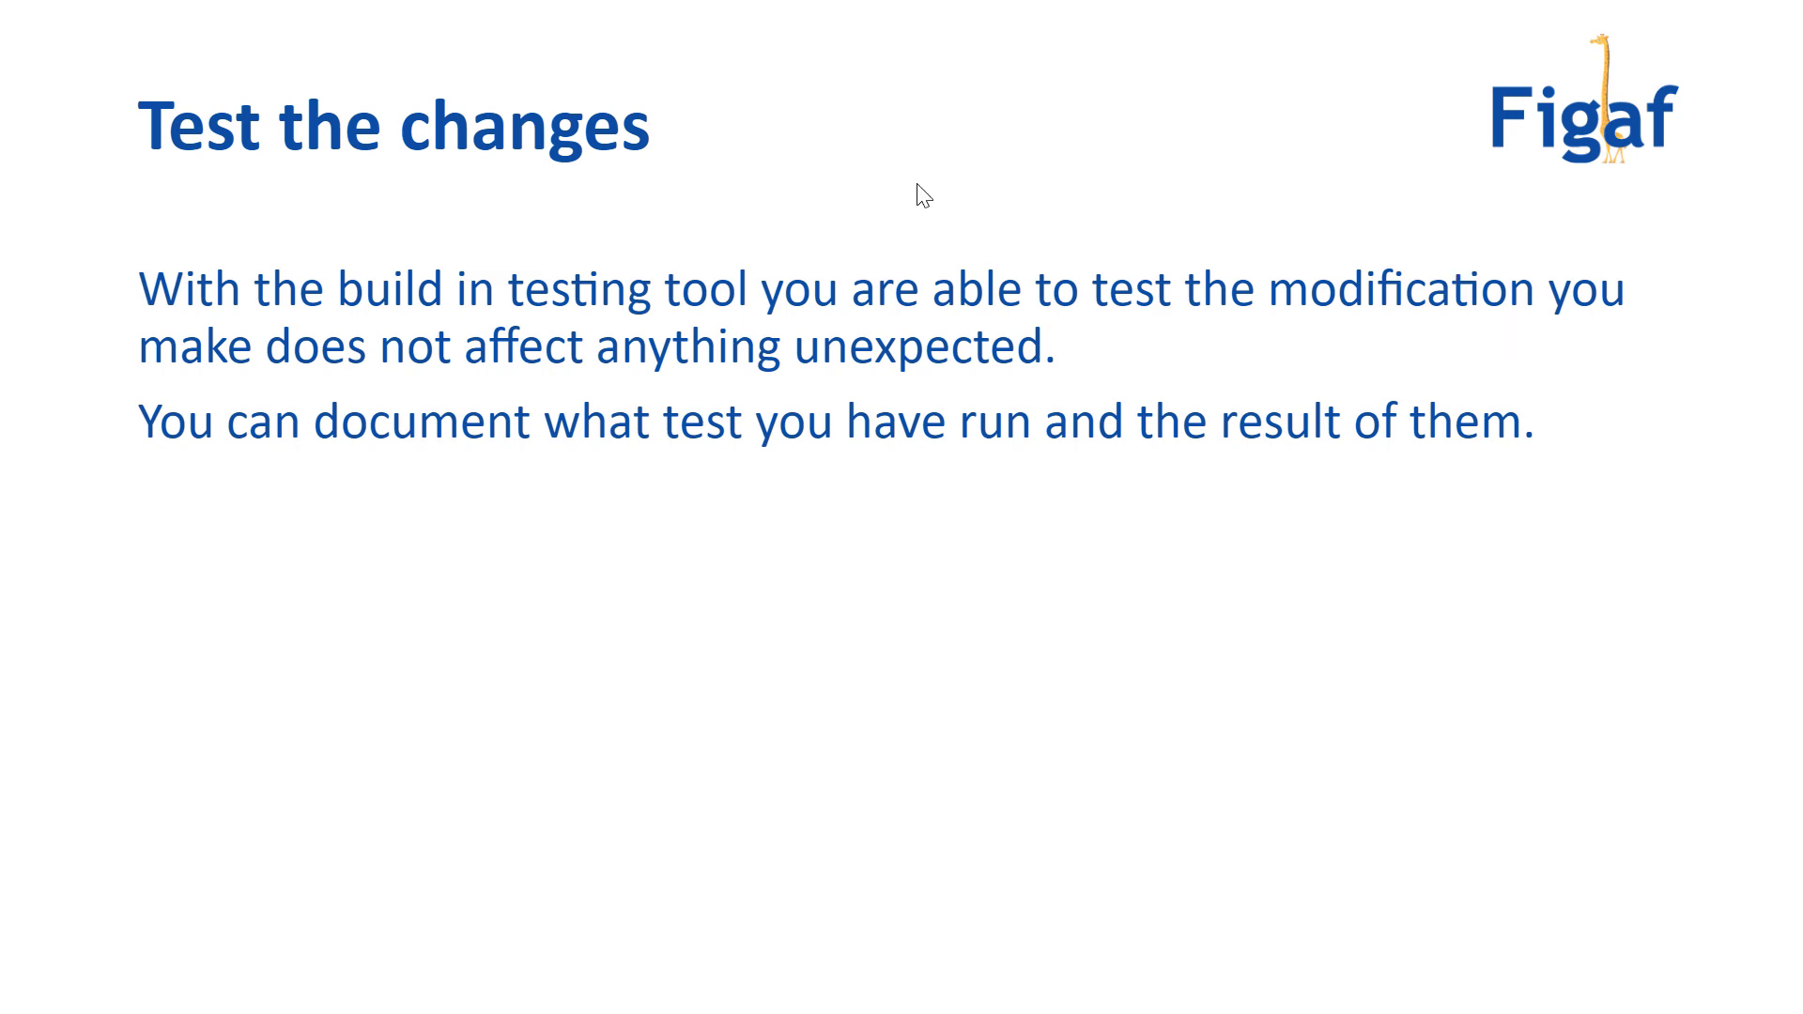
key(Right)
key(Escape)
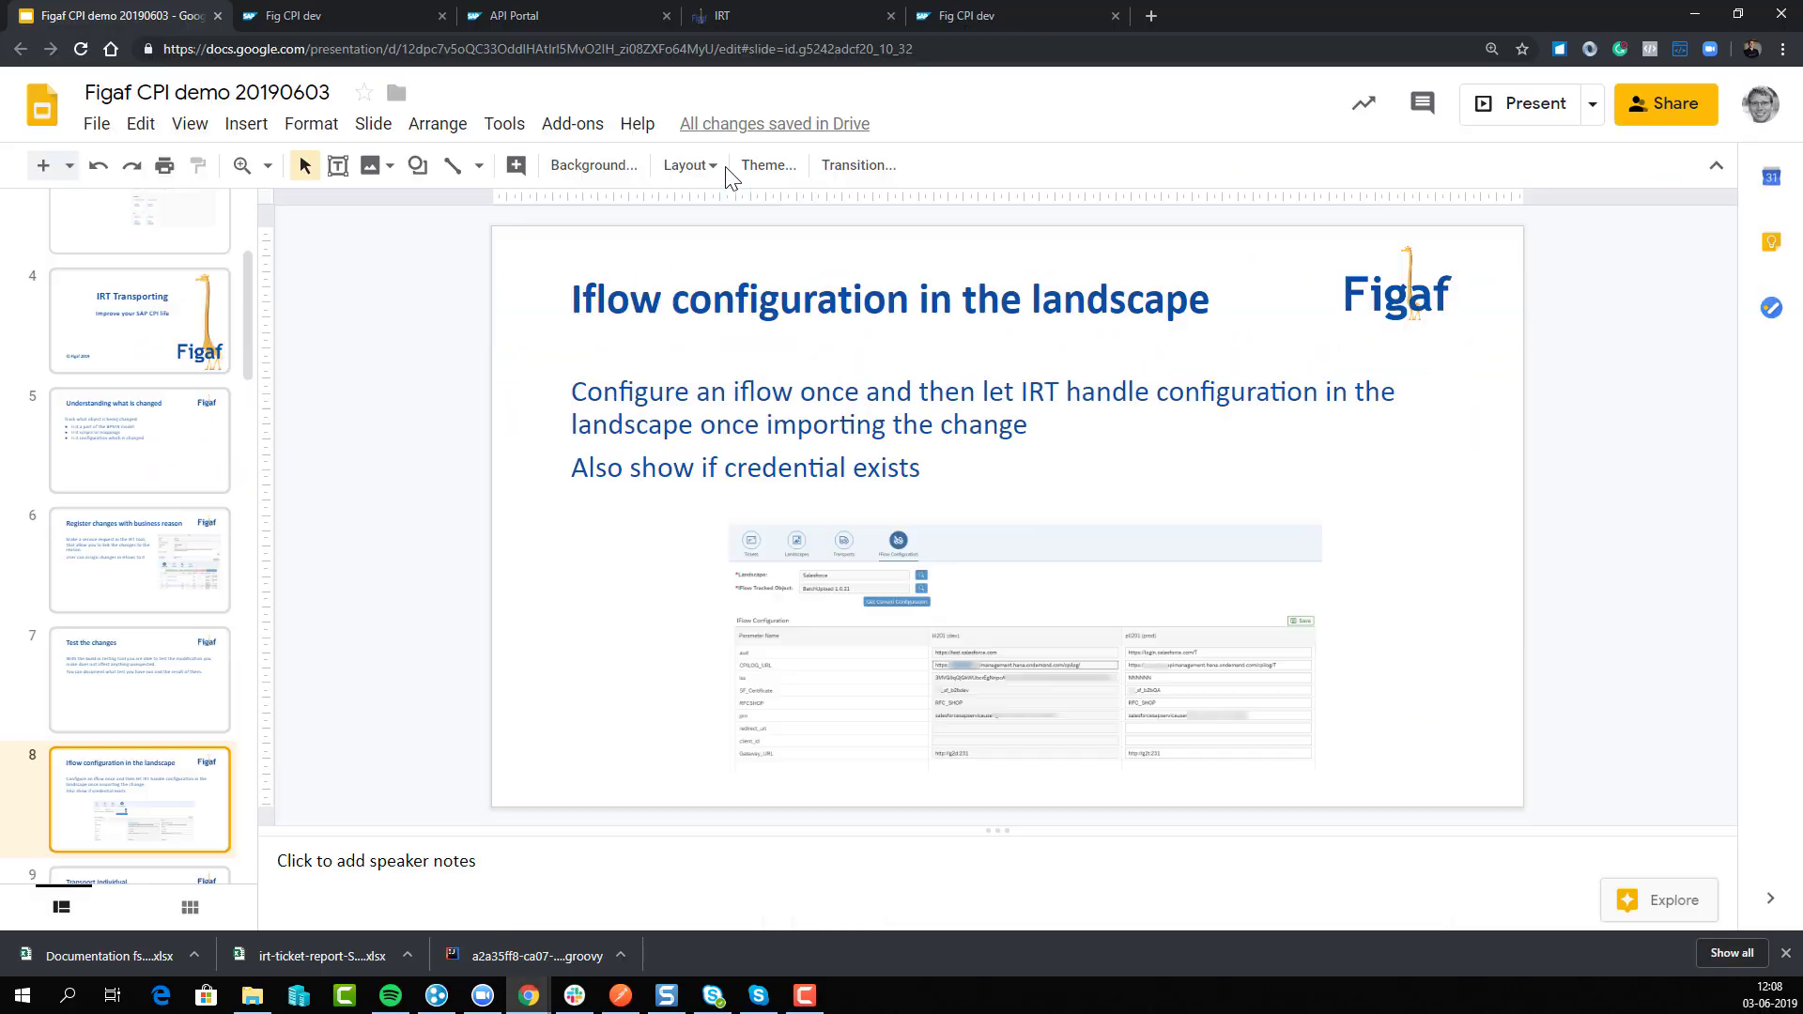
- Switch back to IRT and display the test cases of ticket SCR950 "Live demo 2"
click(826, 15)
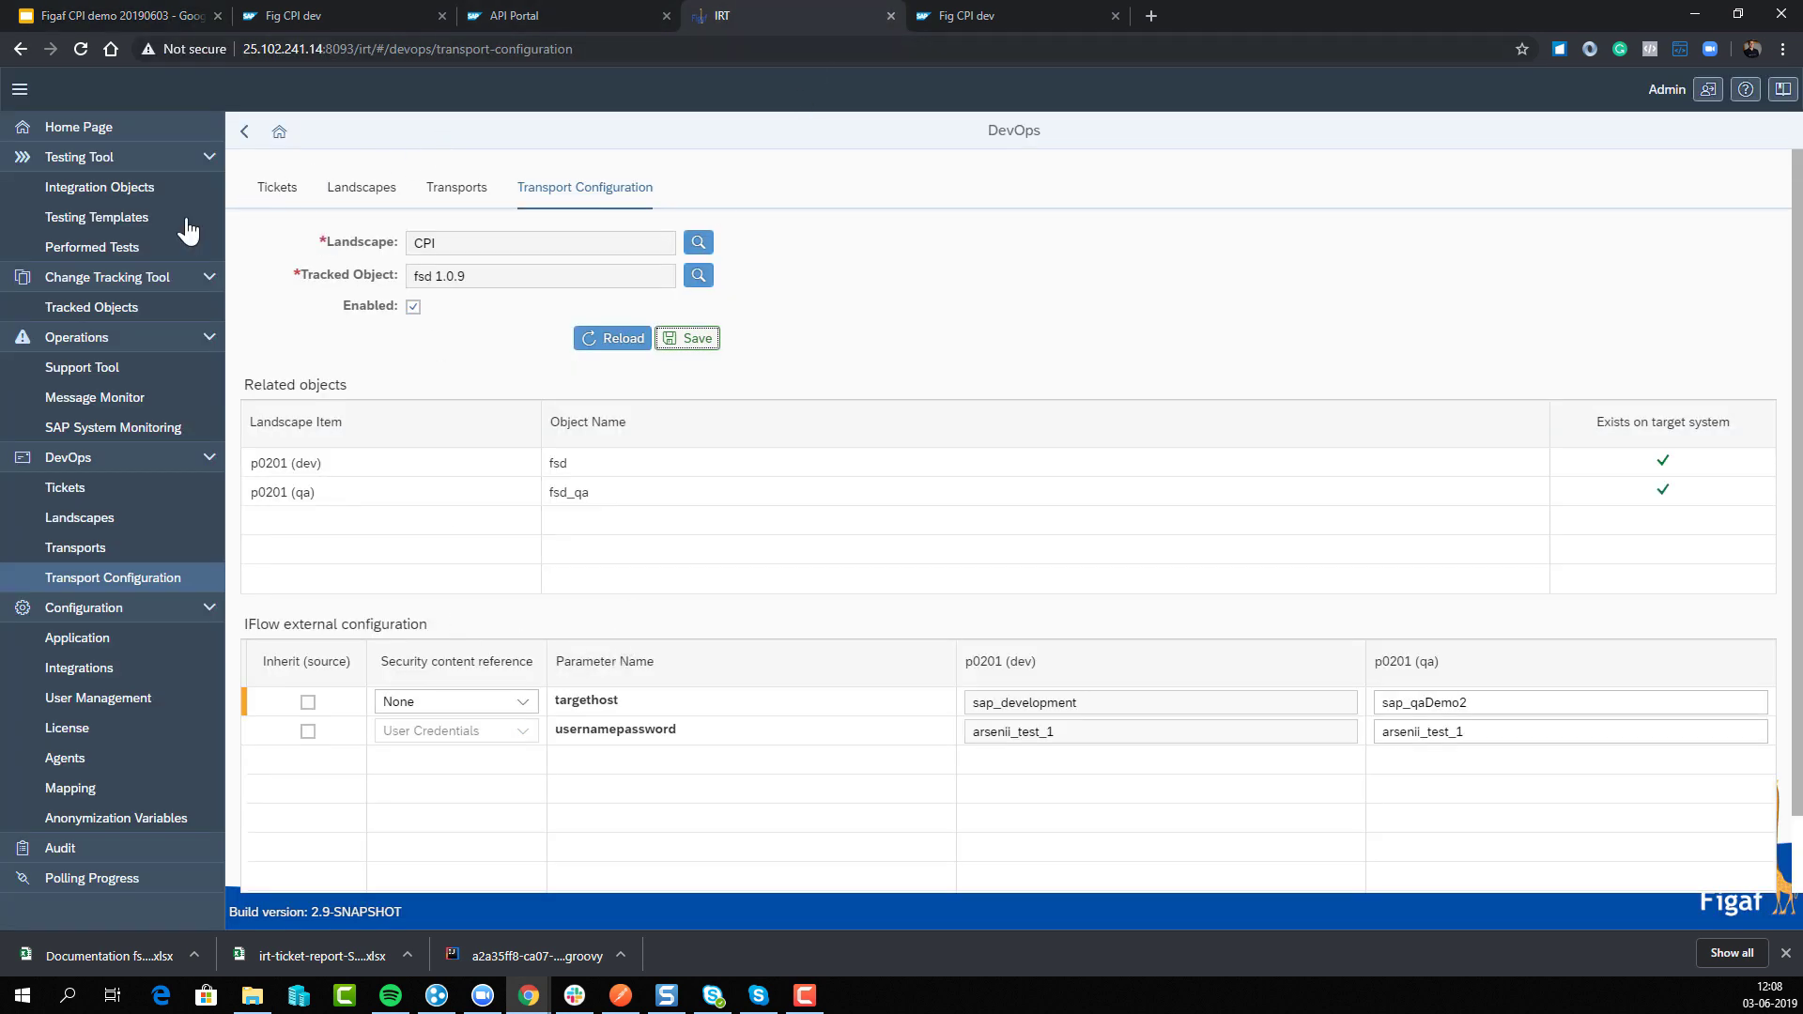
click(274, 200)
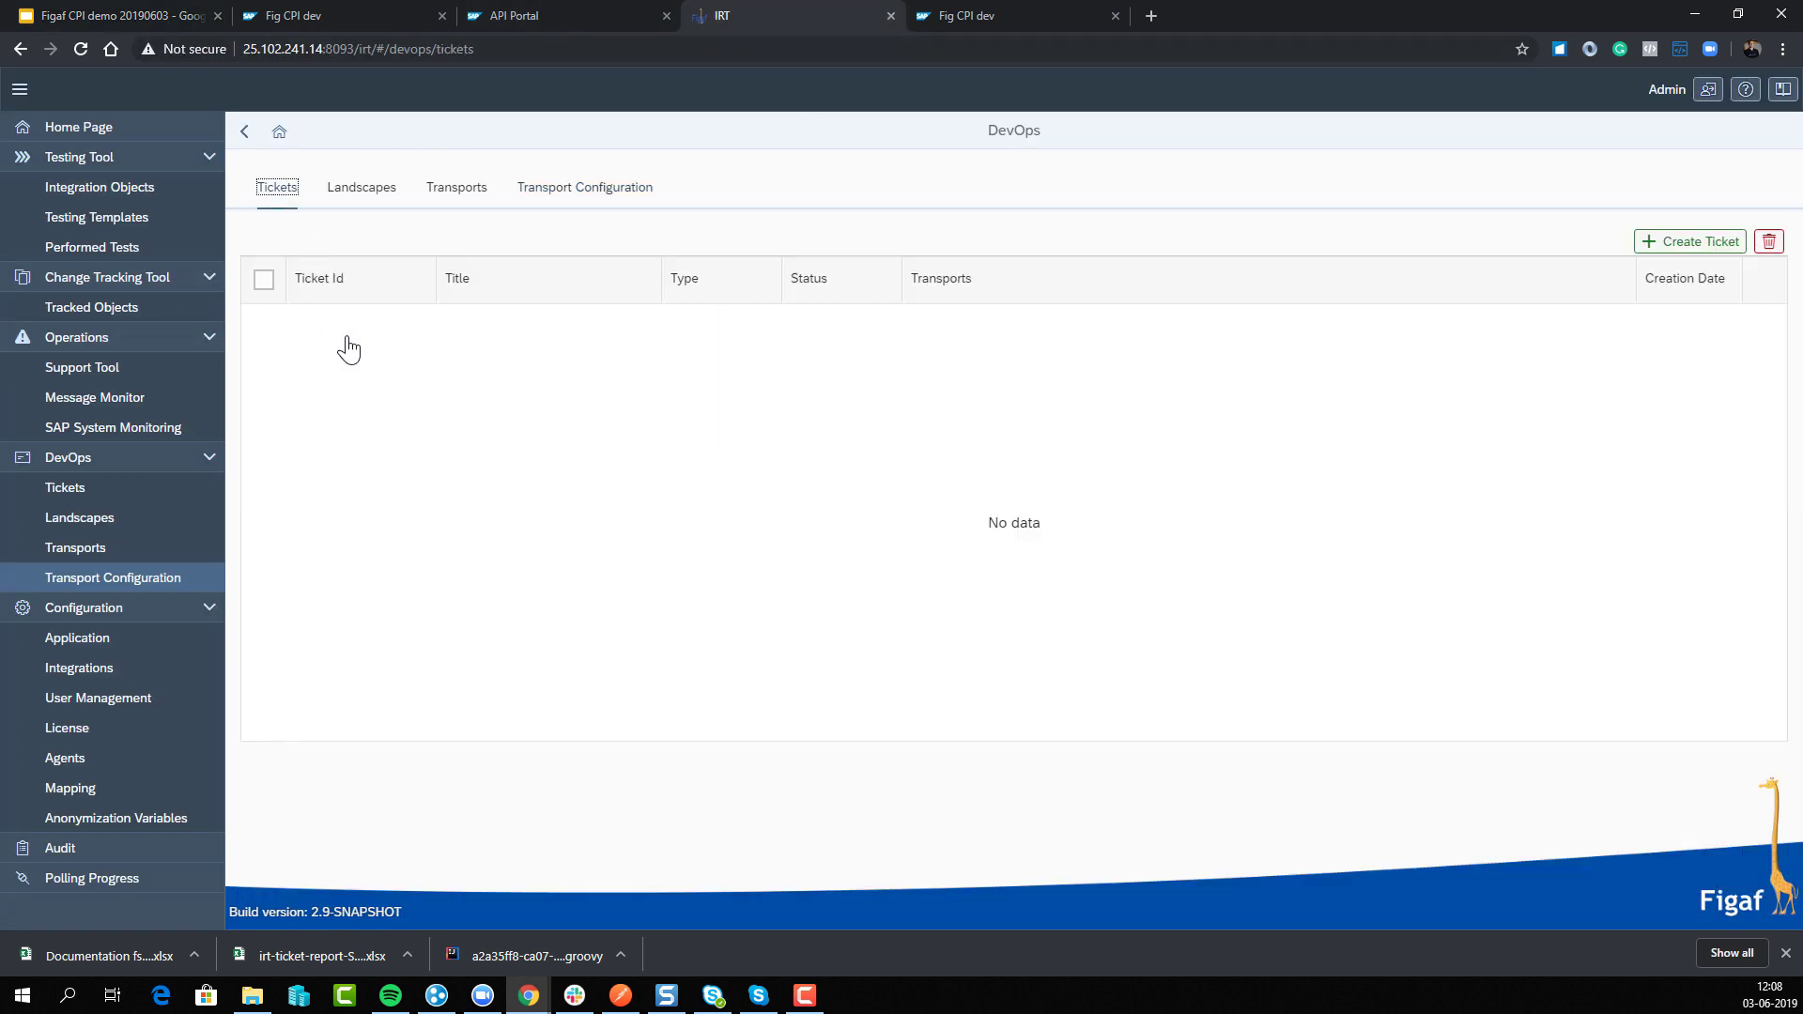
click(123, 490)
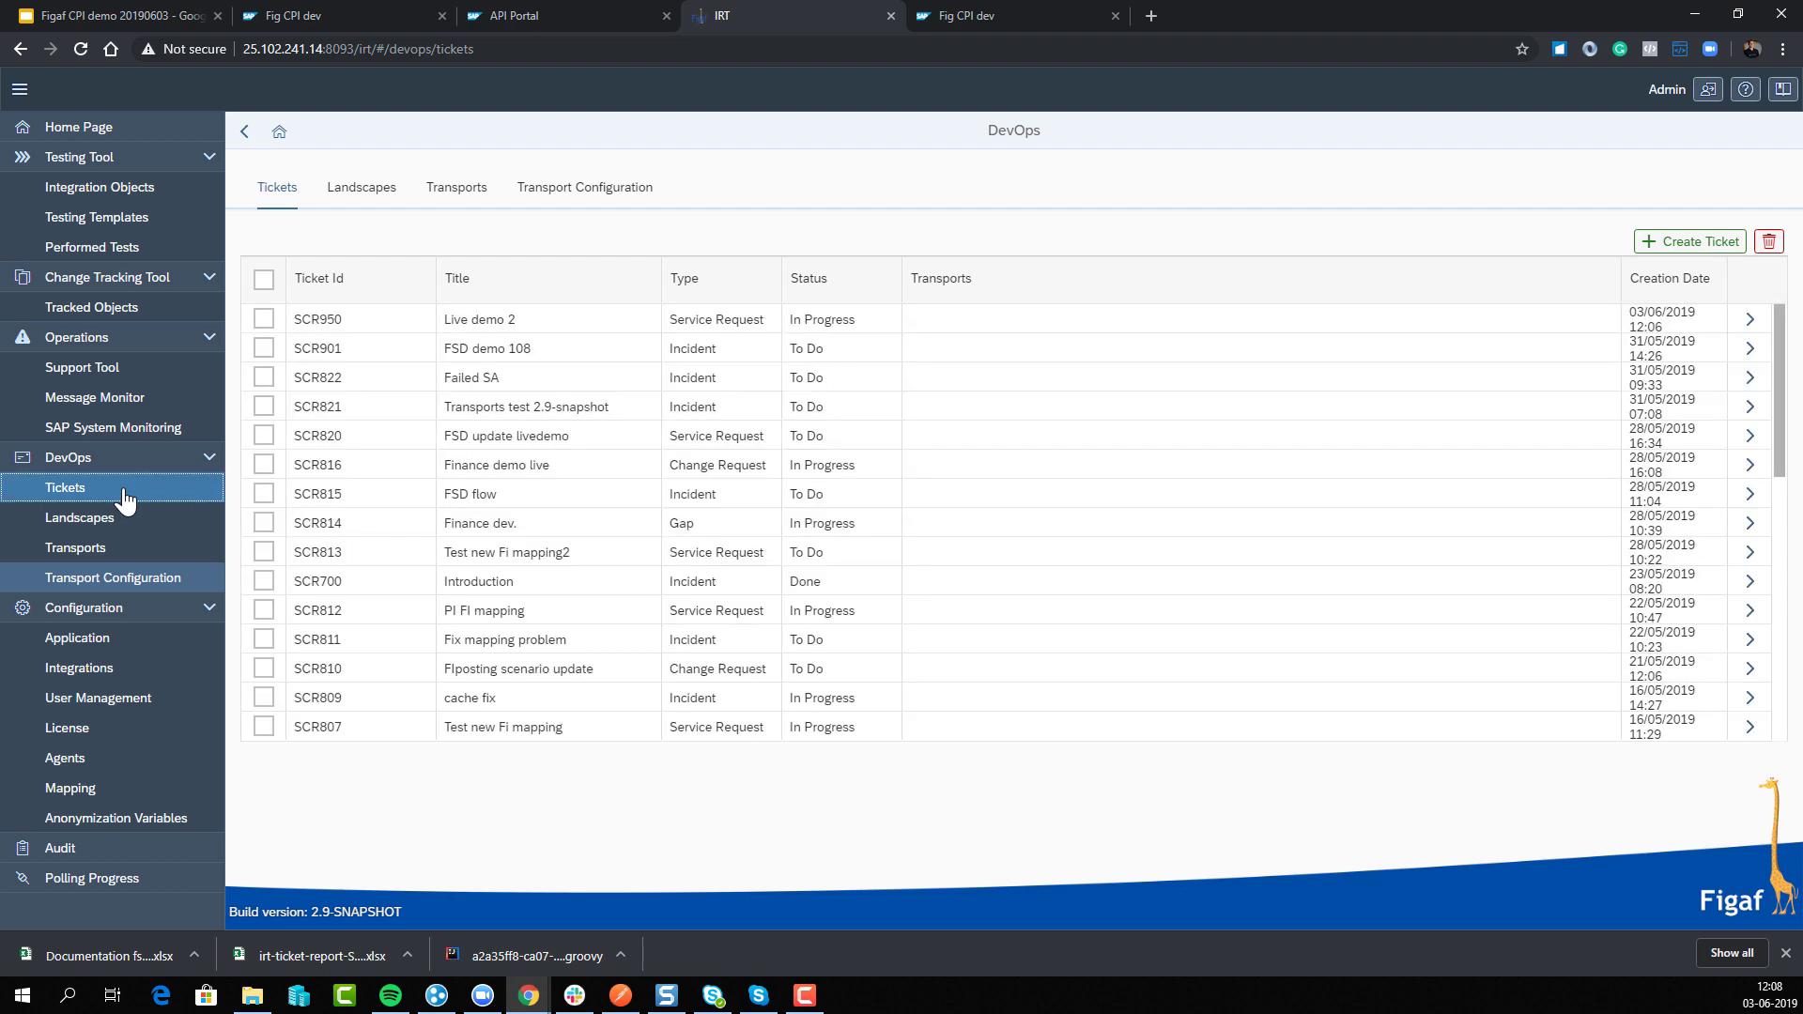
click(1751, 321)
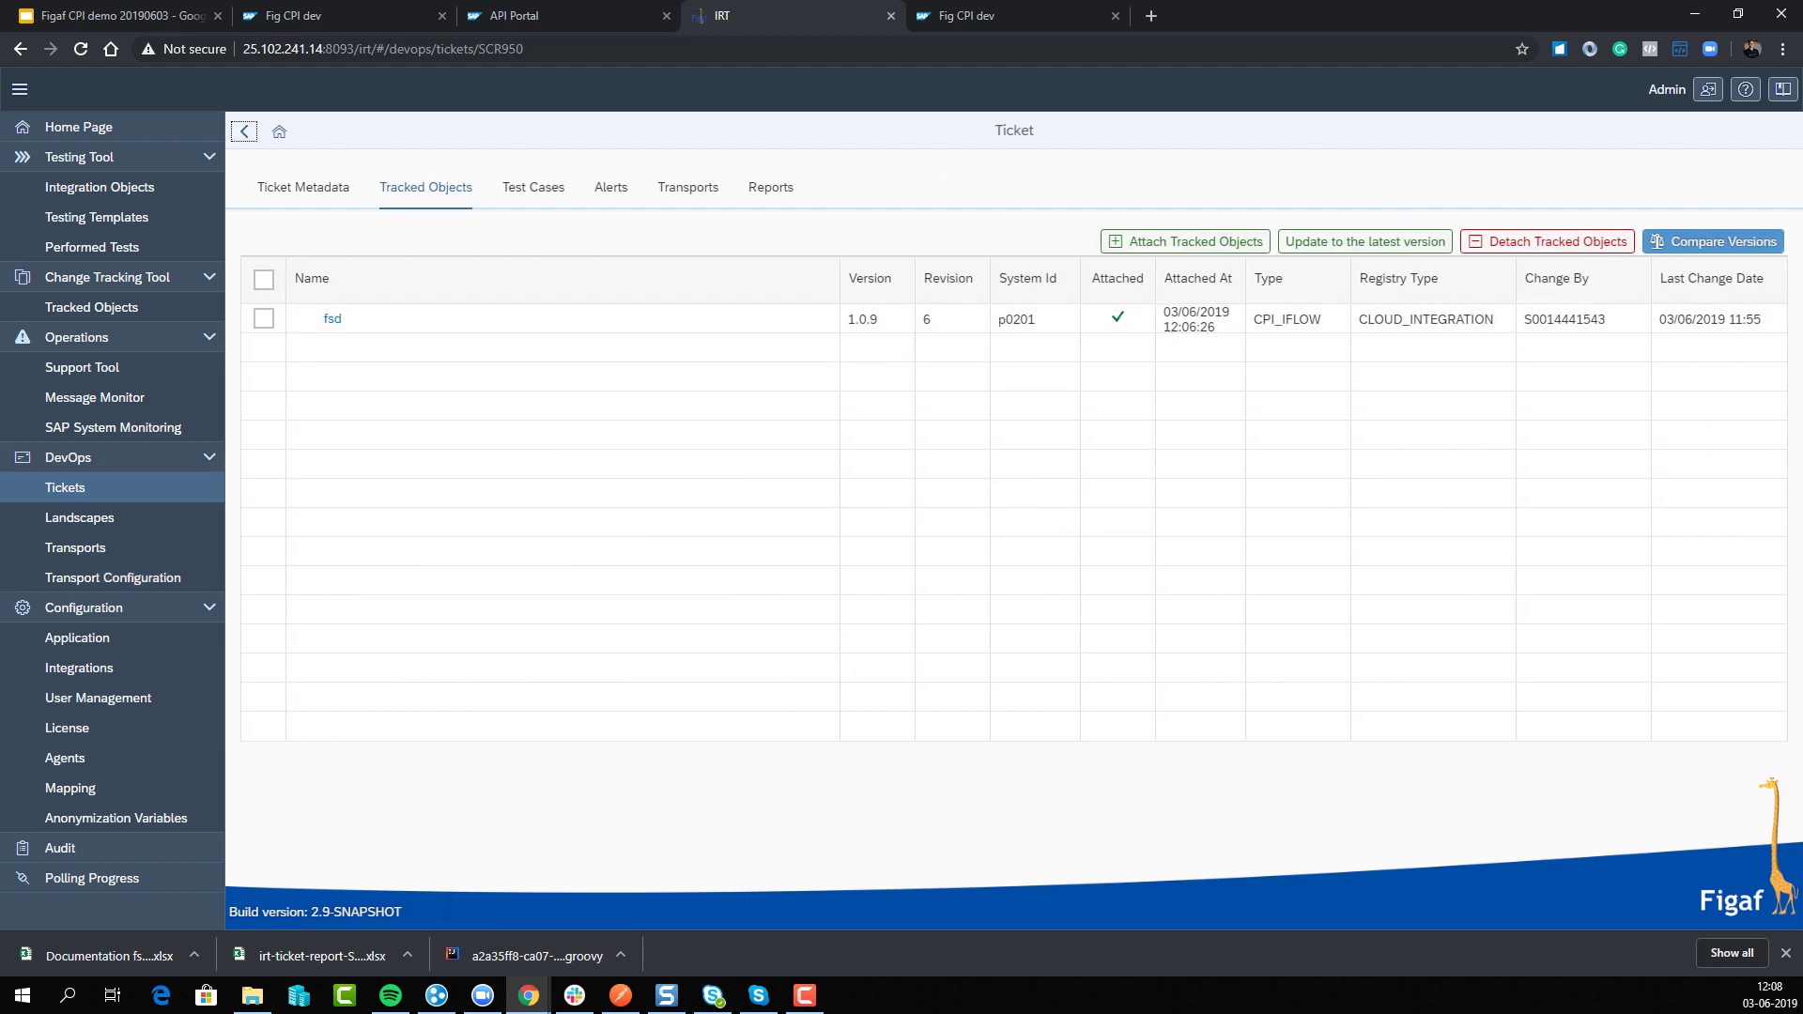
click(529, 190)
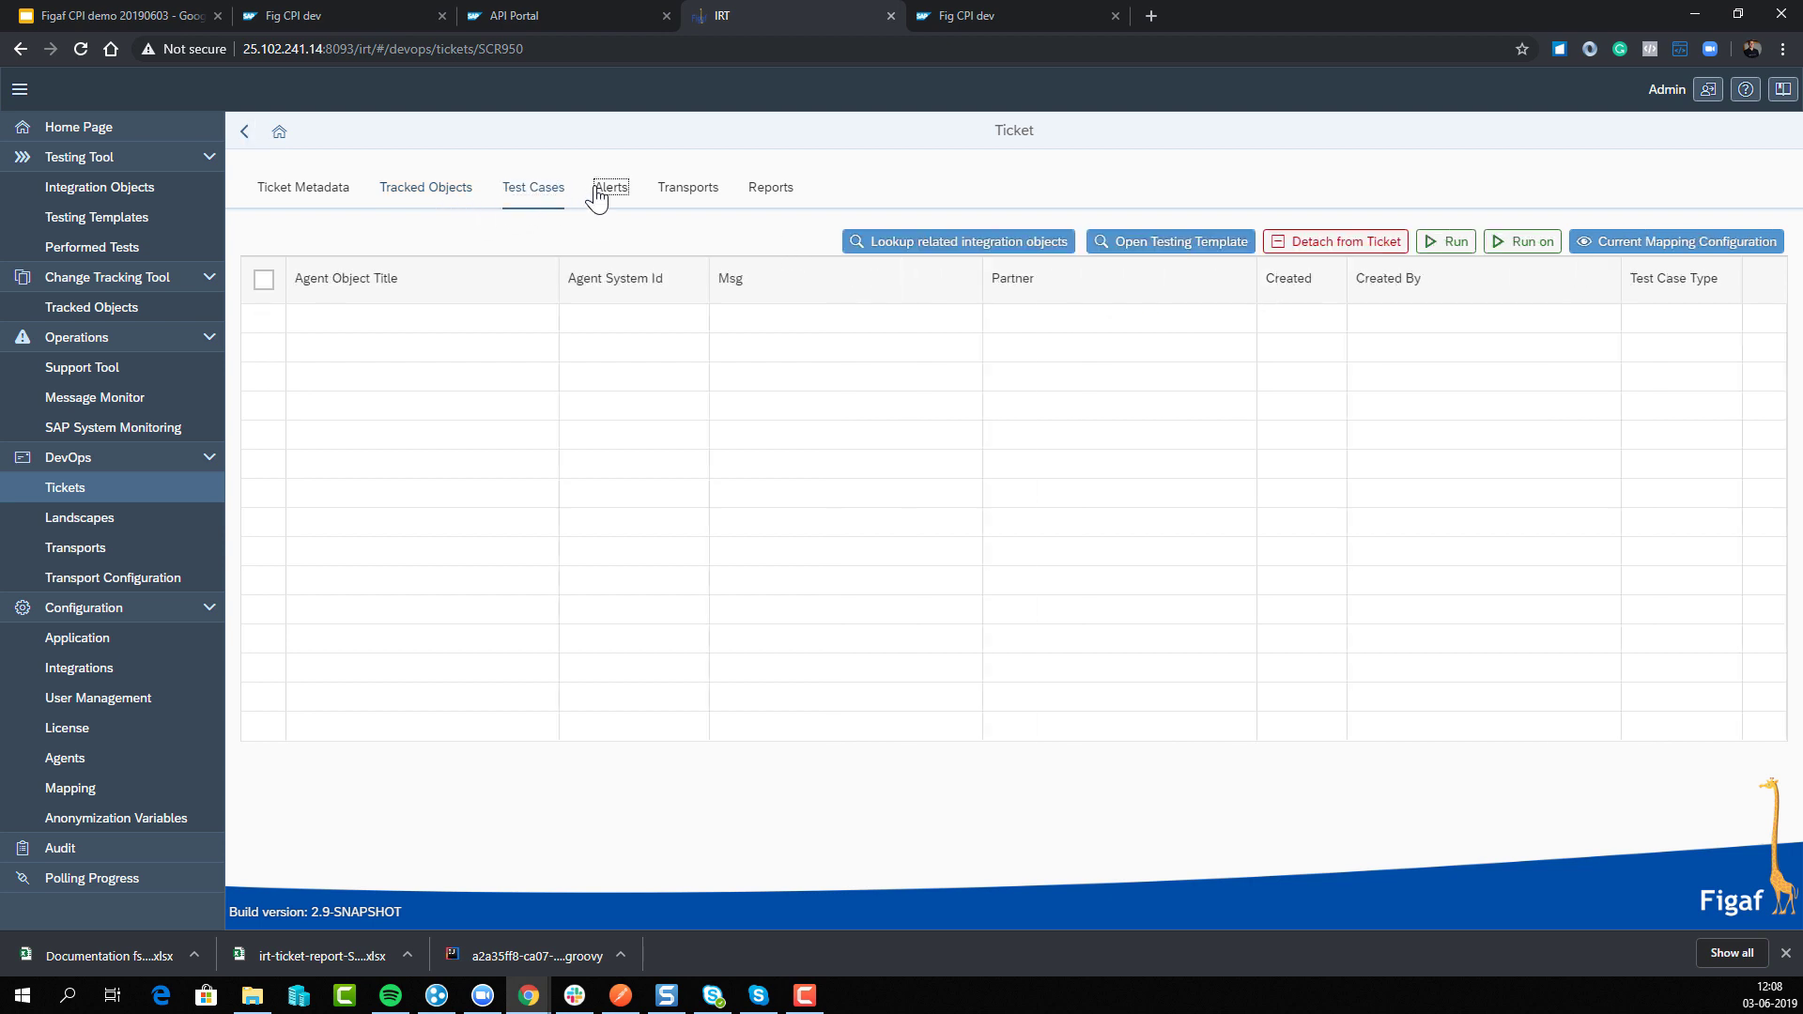
click(608, 189)
click(524, 192)
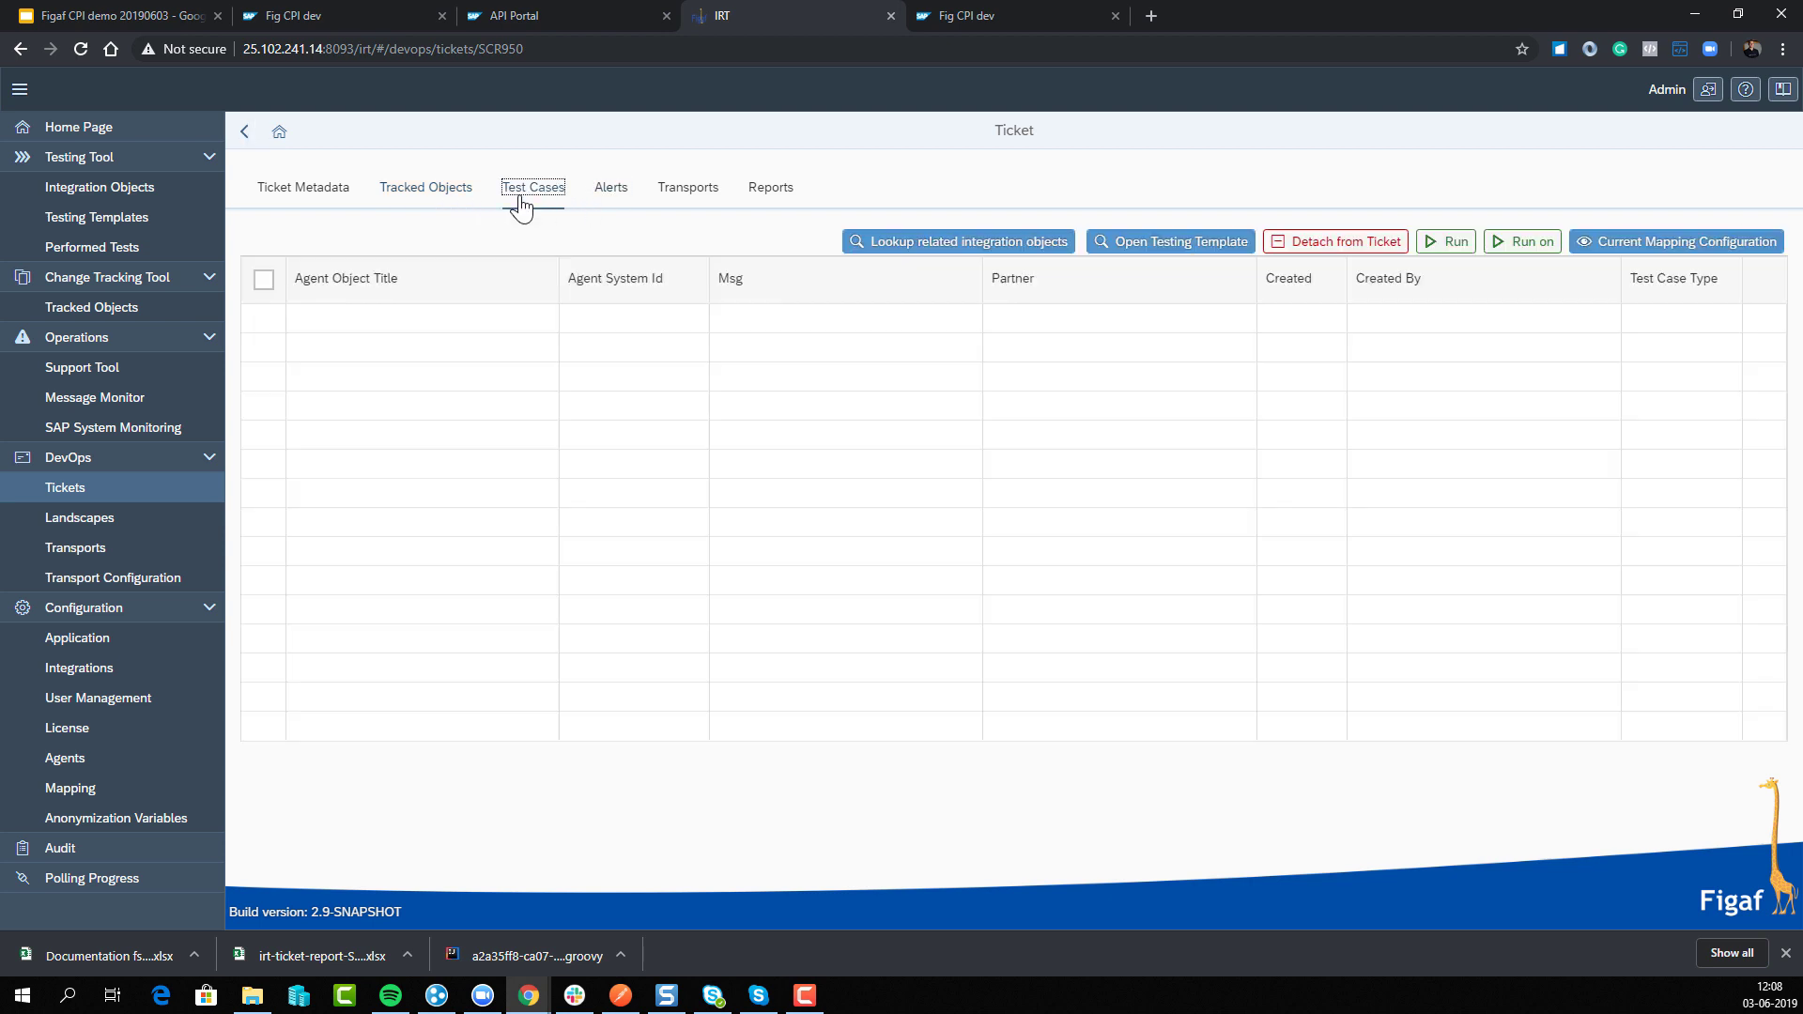
- Look up related integration objects and assign the fsd regression test case livedemo to the ticket
click(1010, 246)
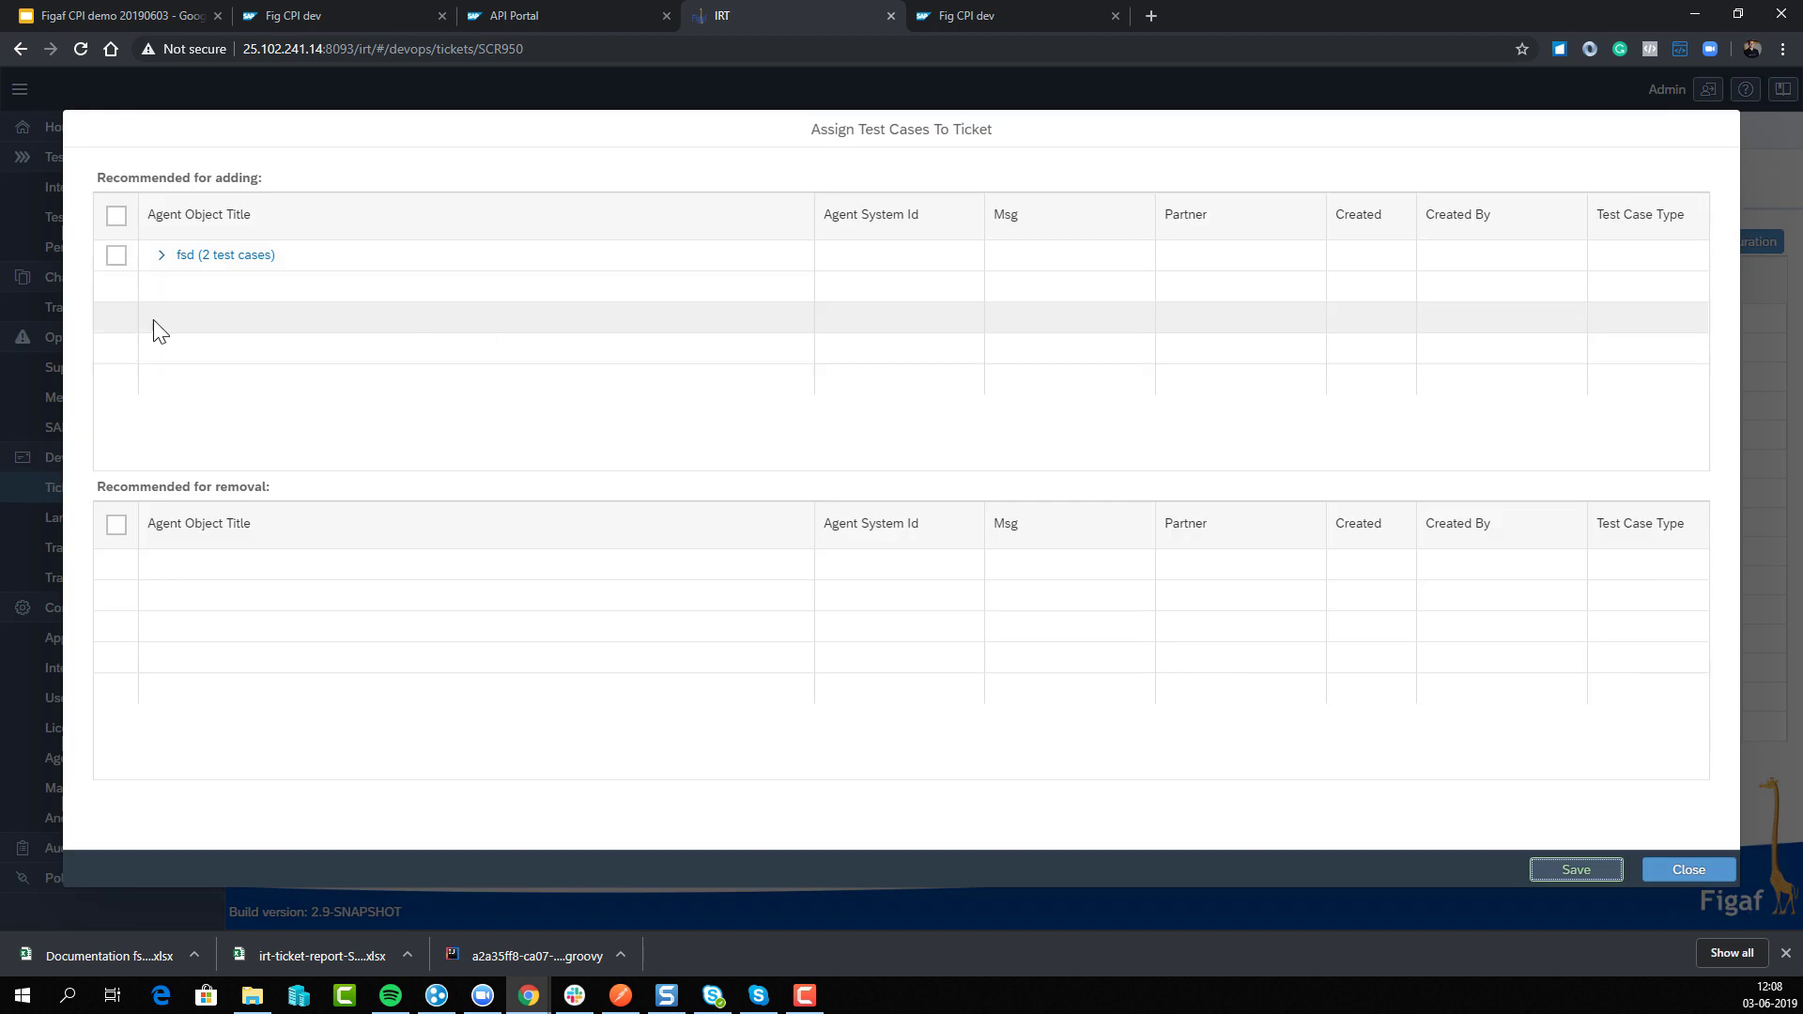
click(160, 254)
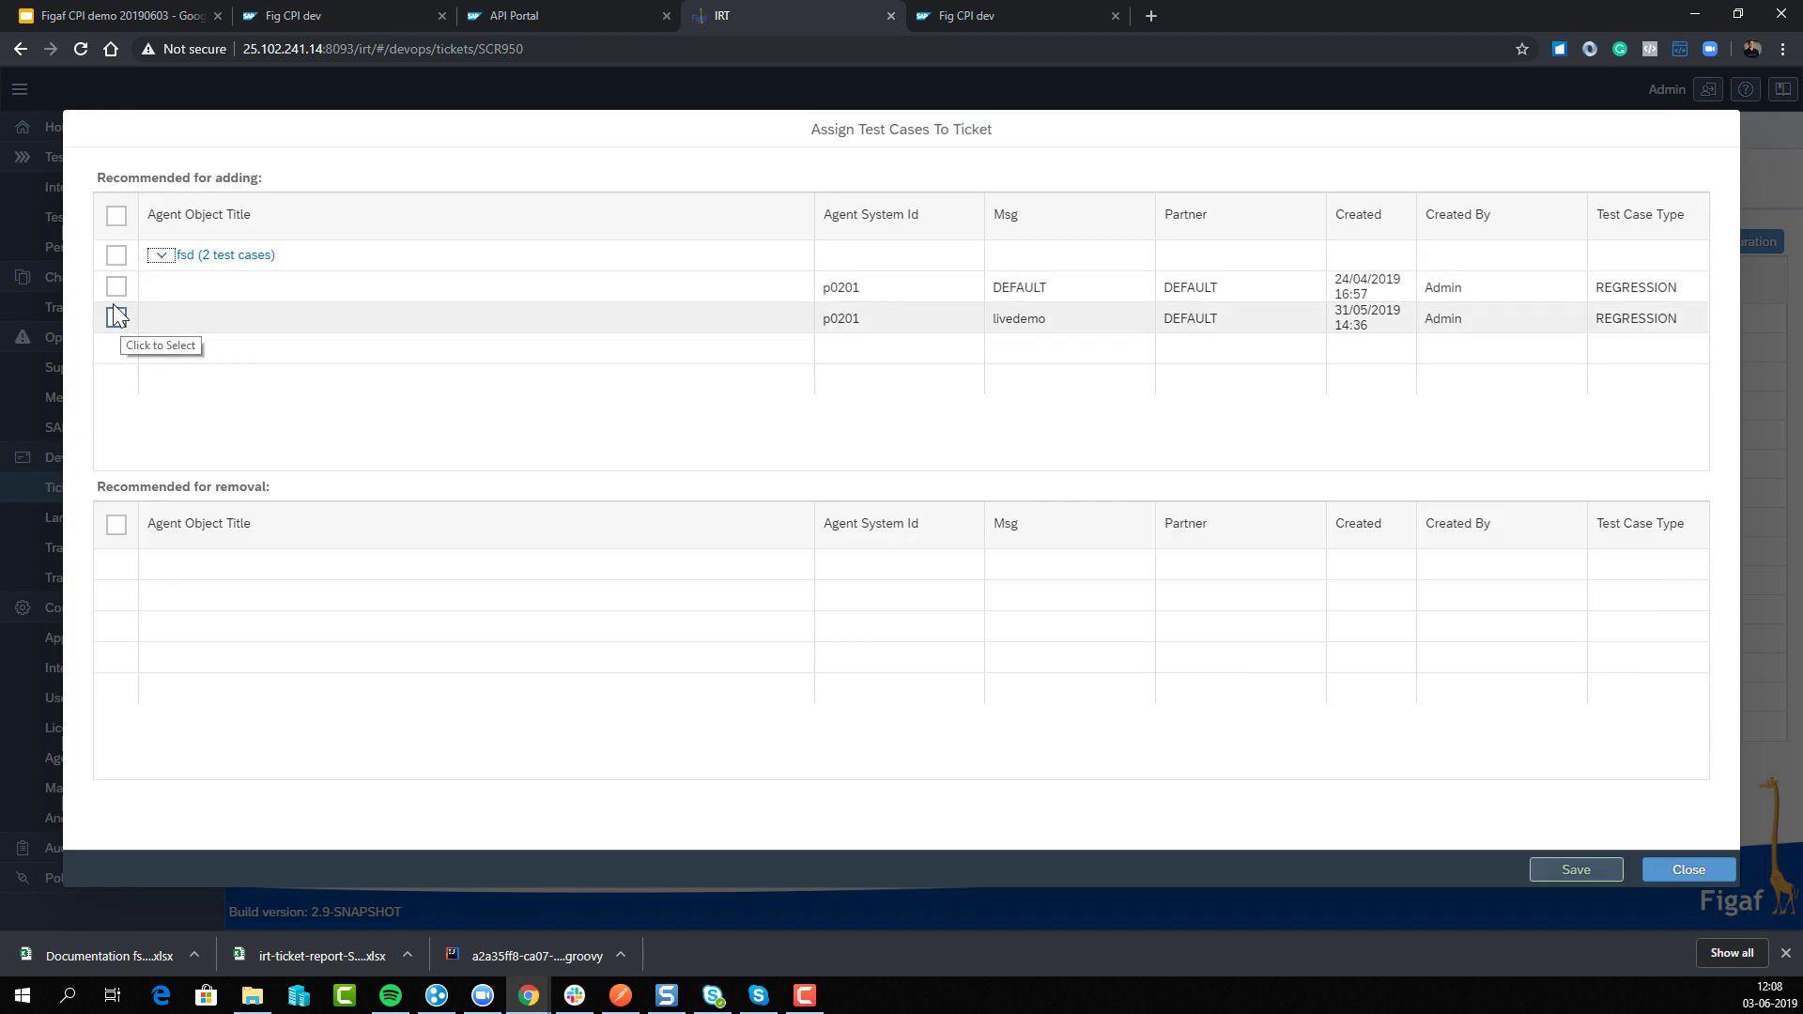
click(116, 318)
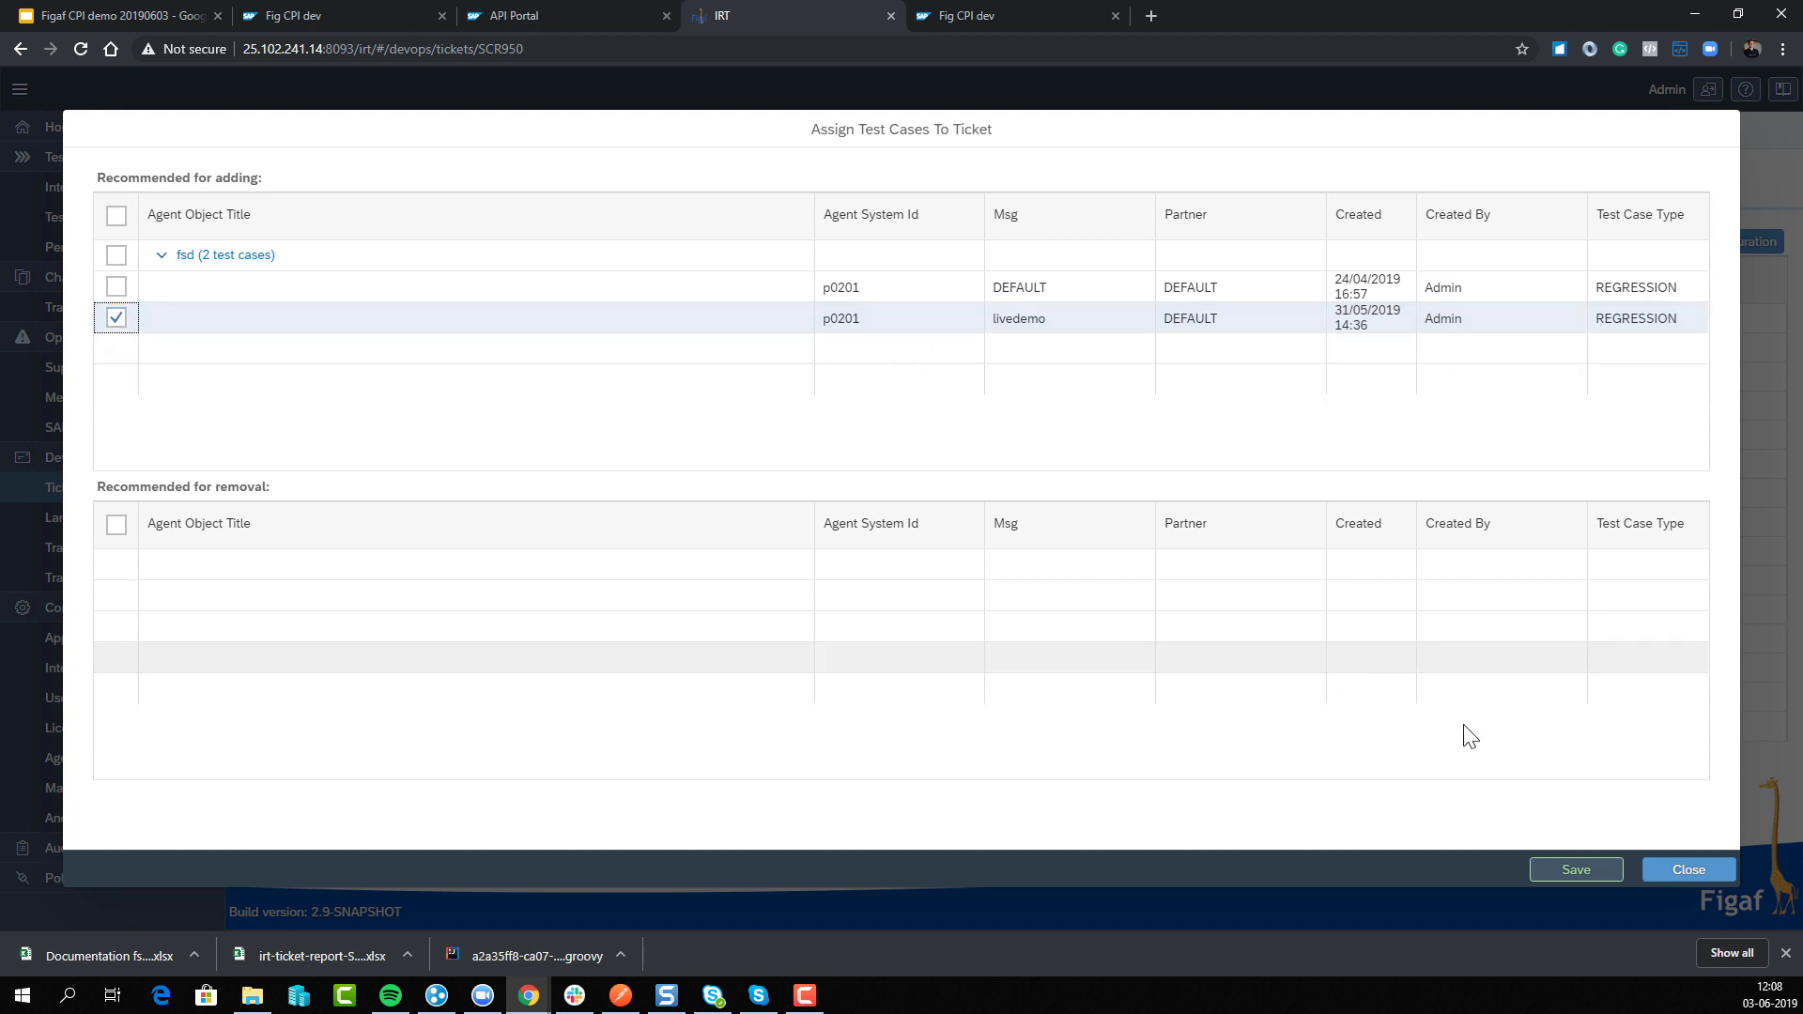
click(1553, 875)
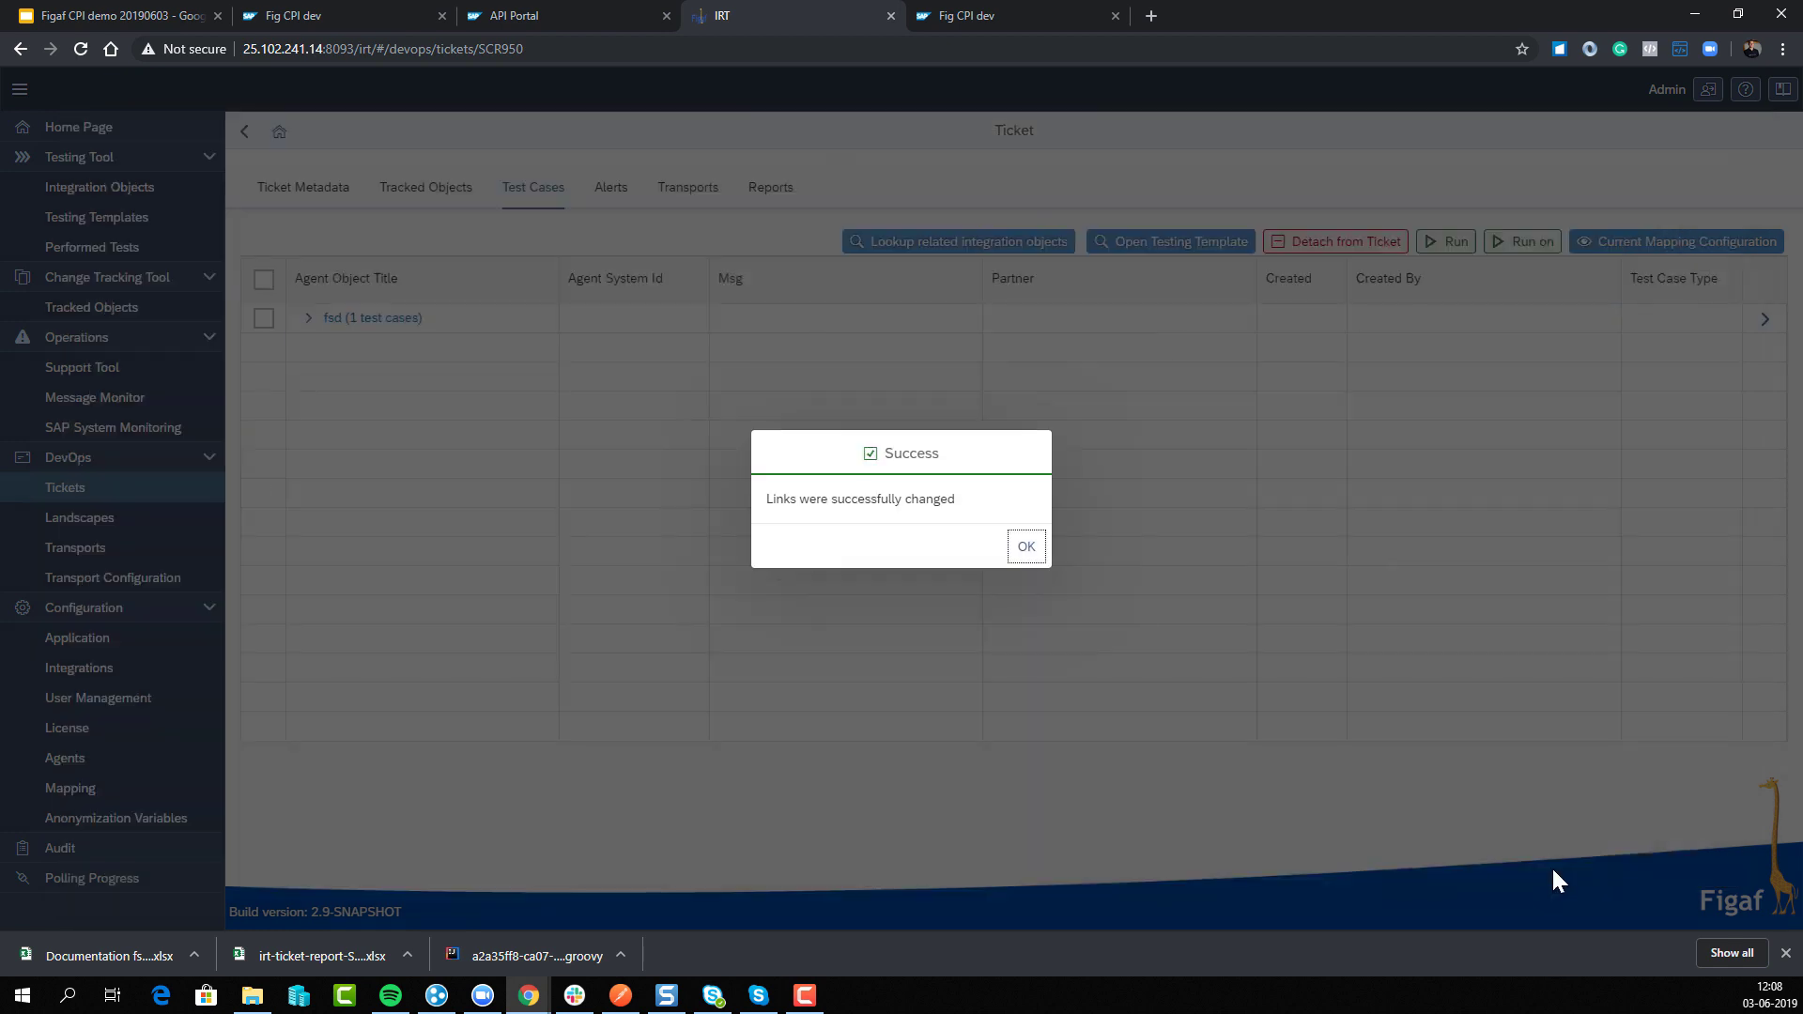
click(1023, 548)
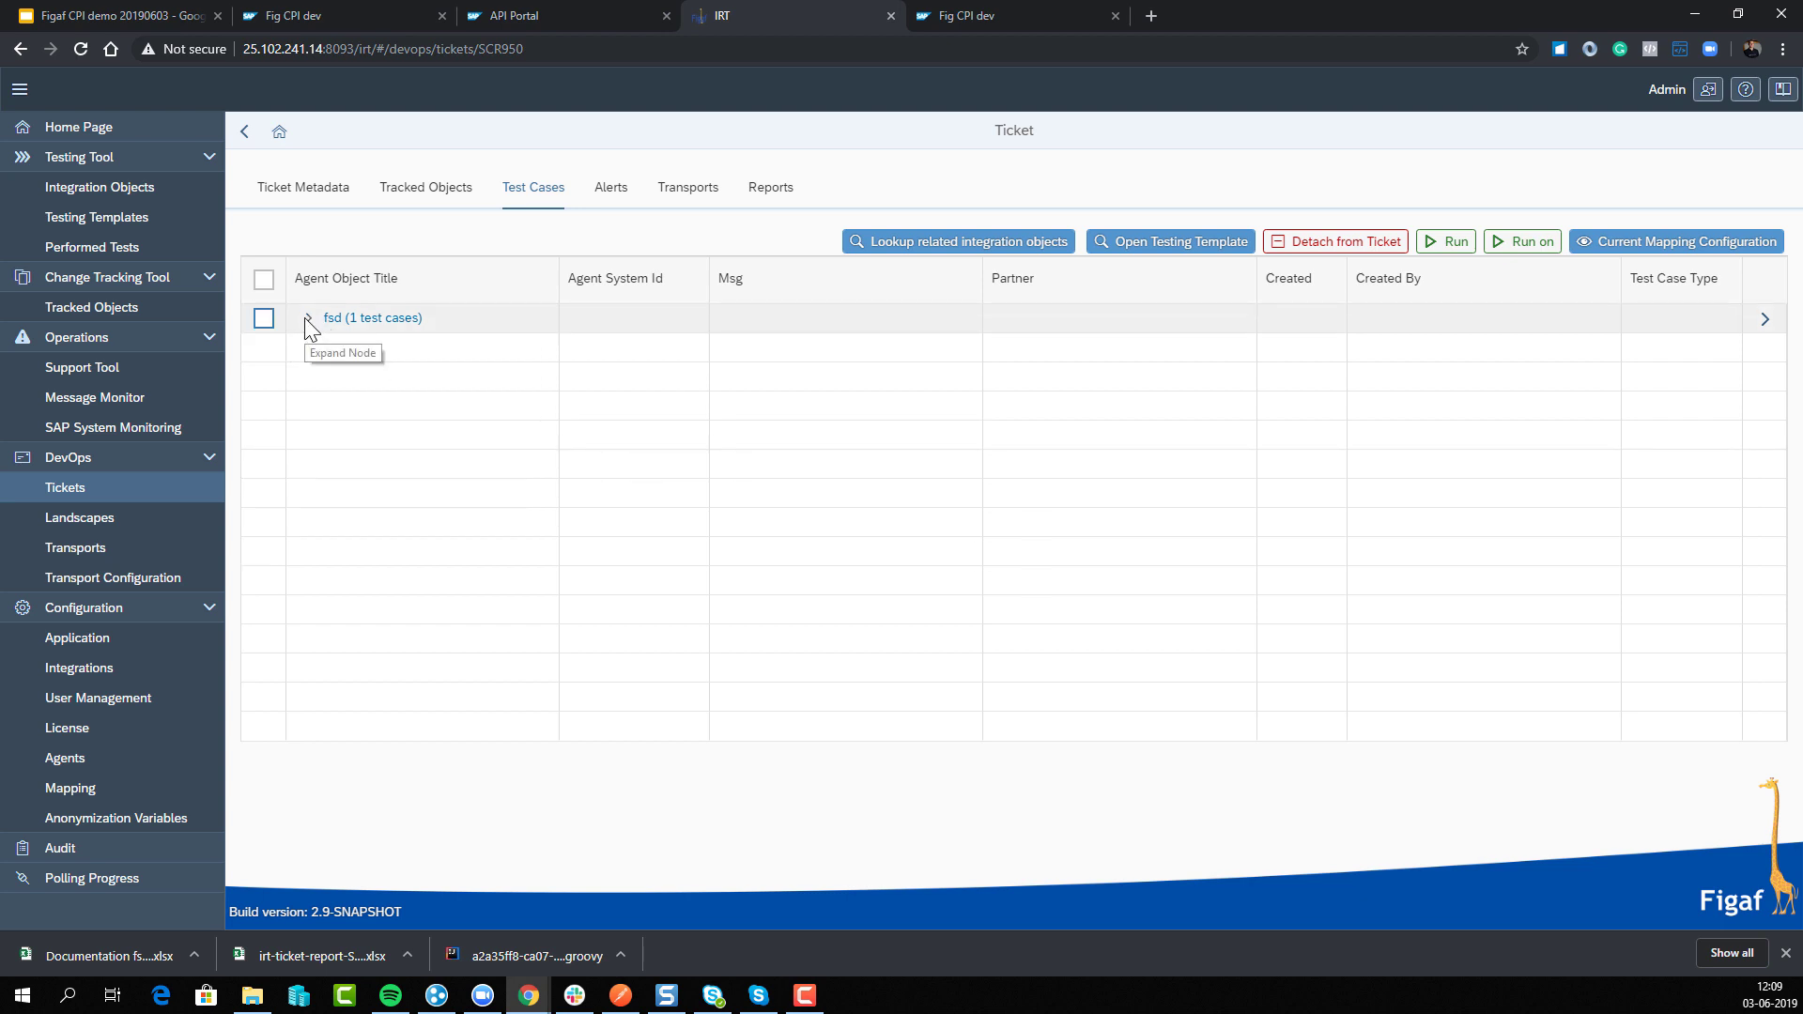
- Open the ticket's testing template and run its linked livedemo test case without choosing other test systems
click(1227, 246)
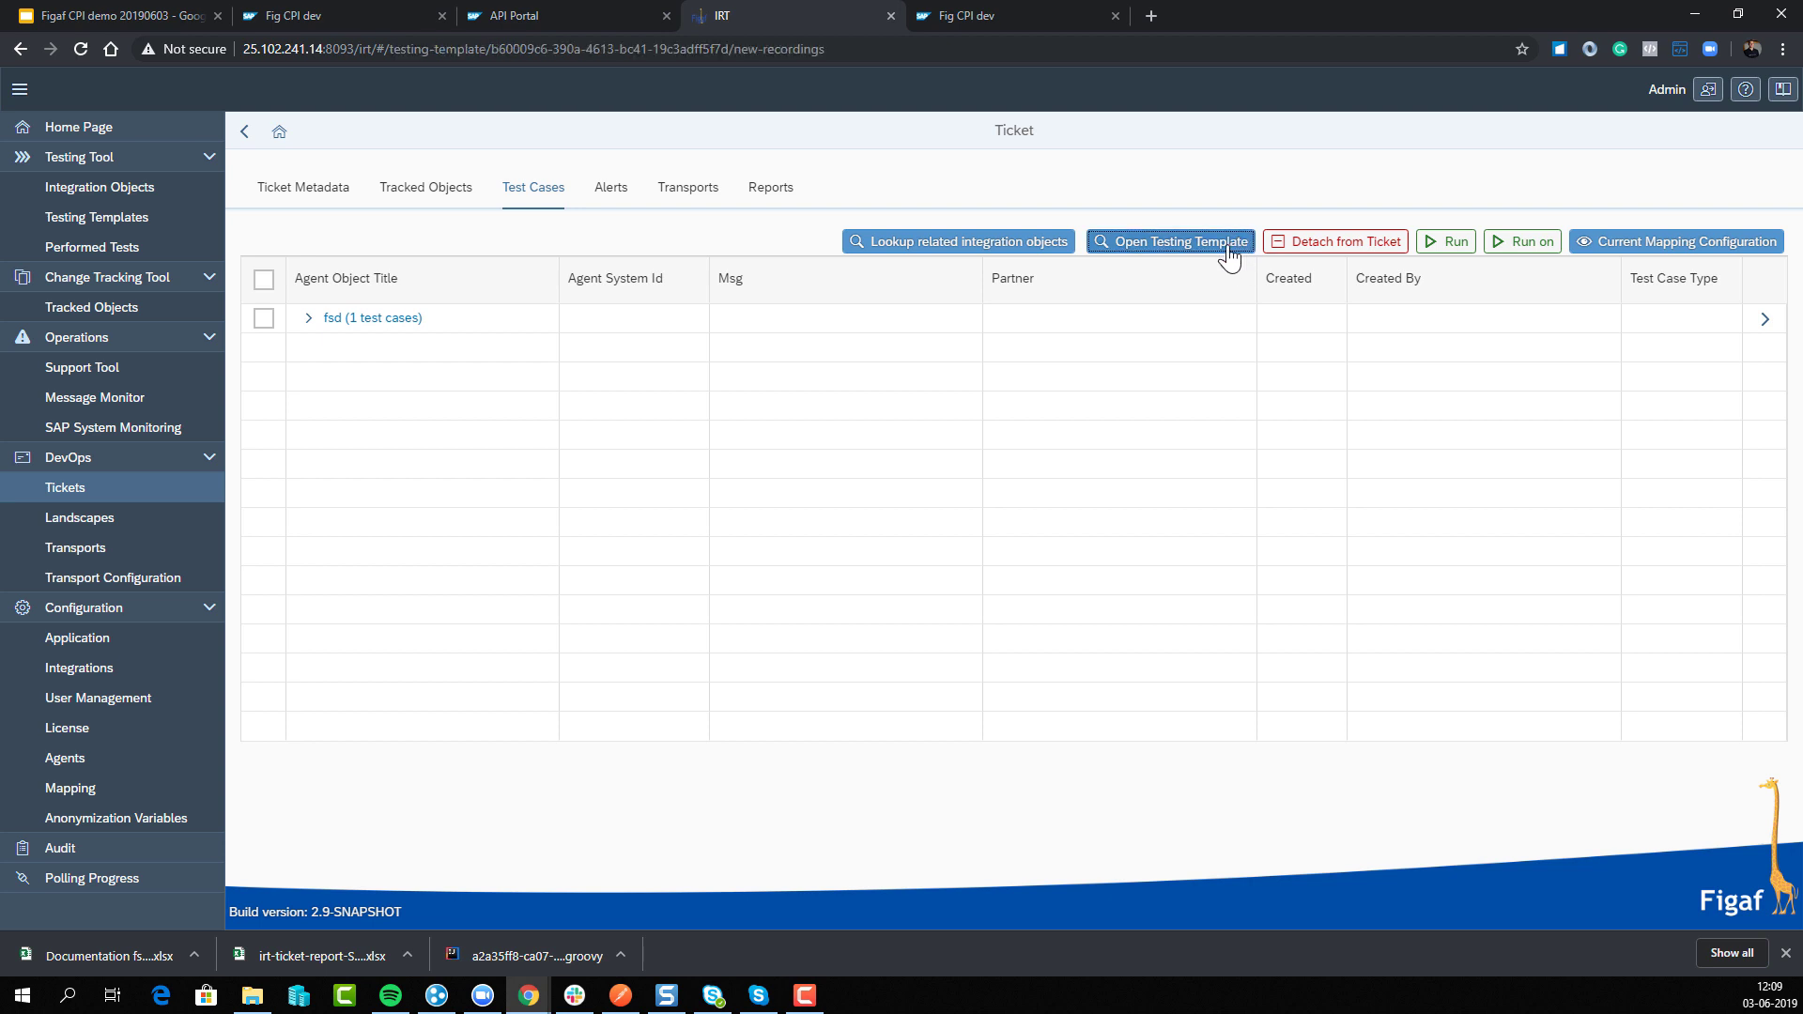
click(714, 343)
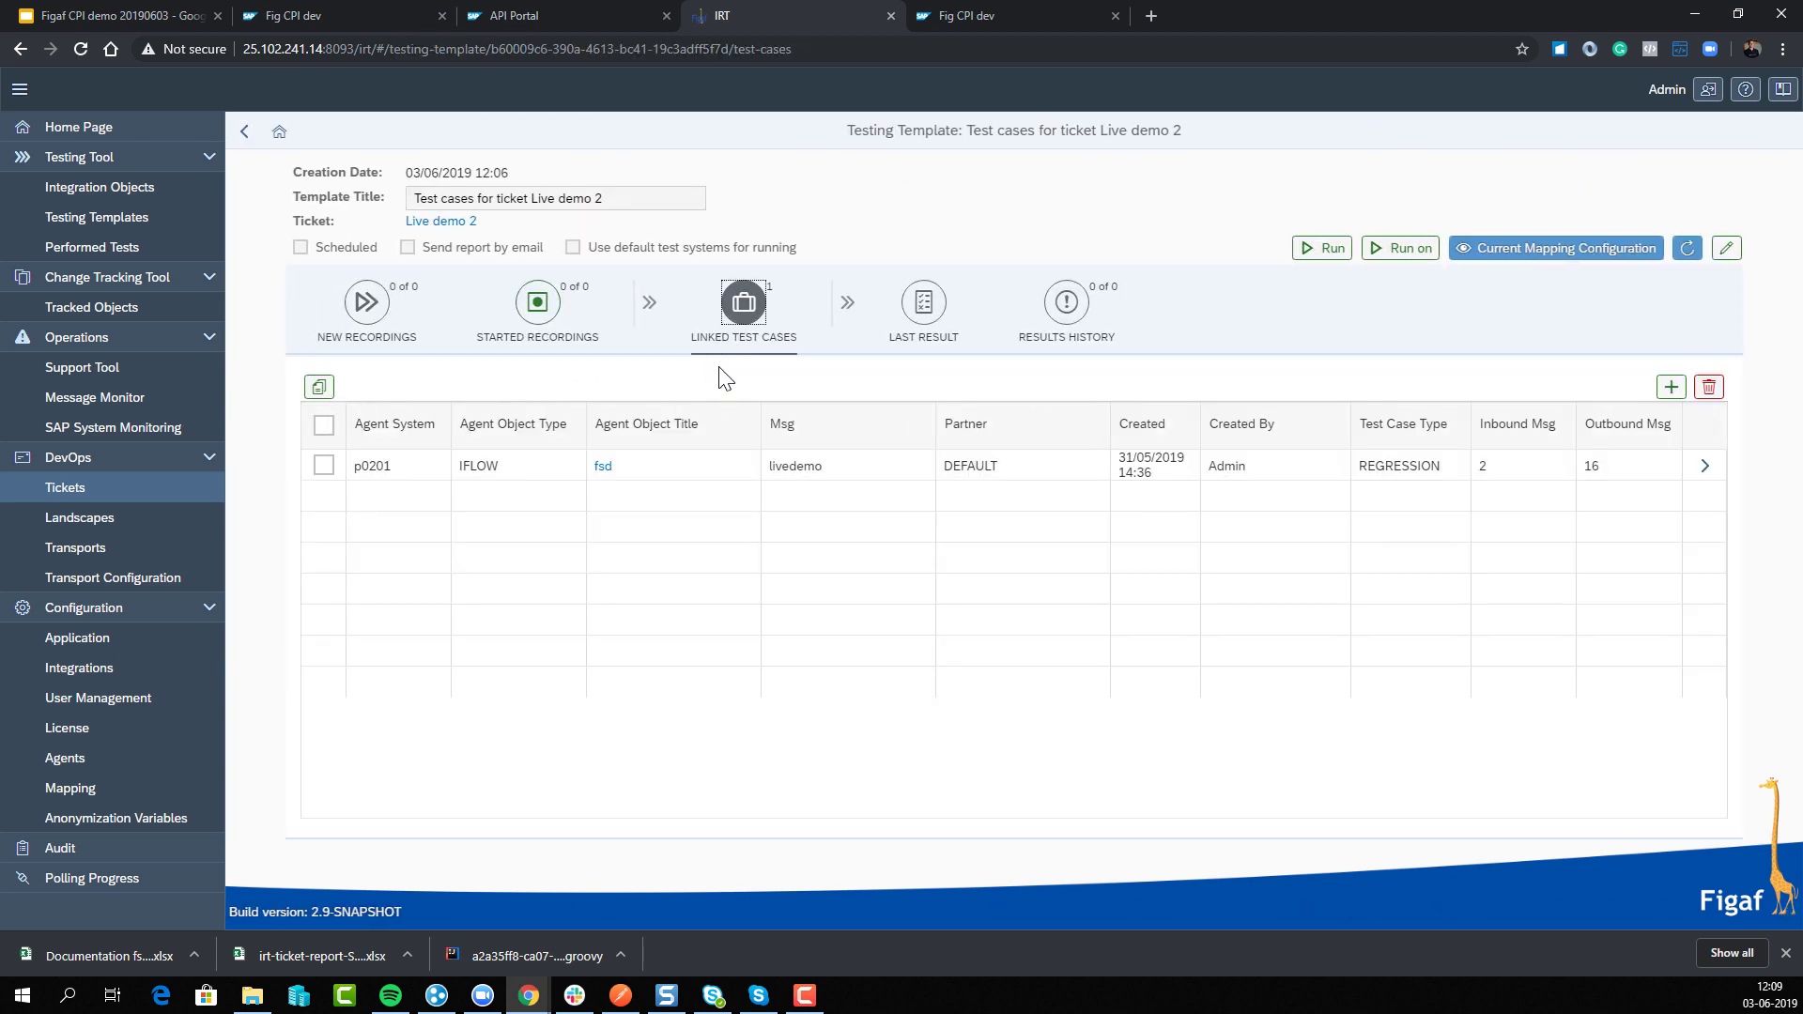
click(1436, 259)
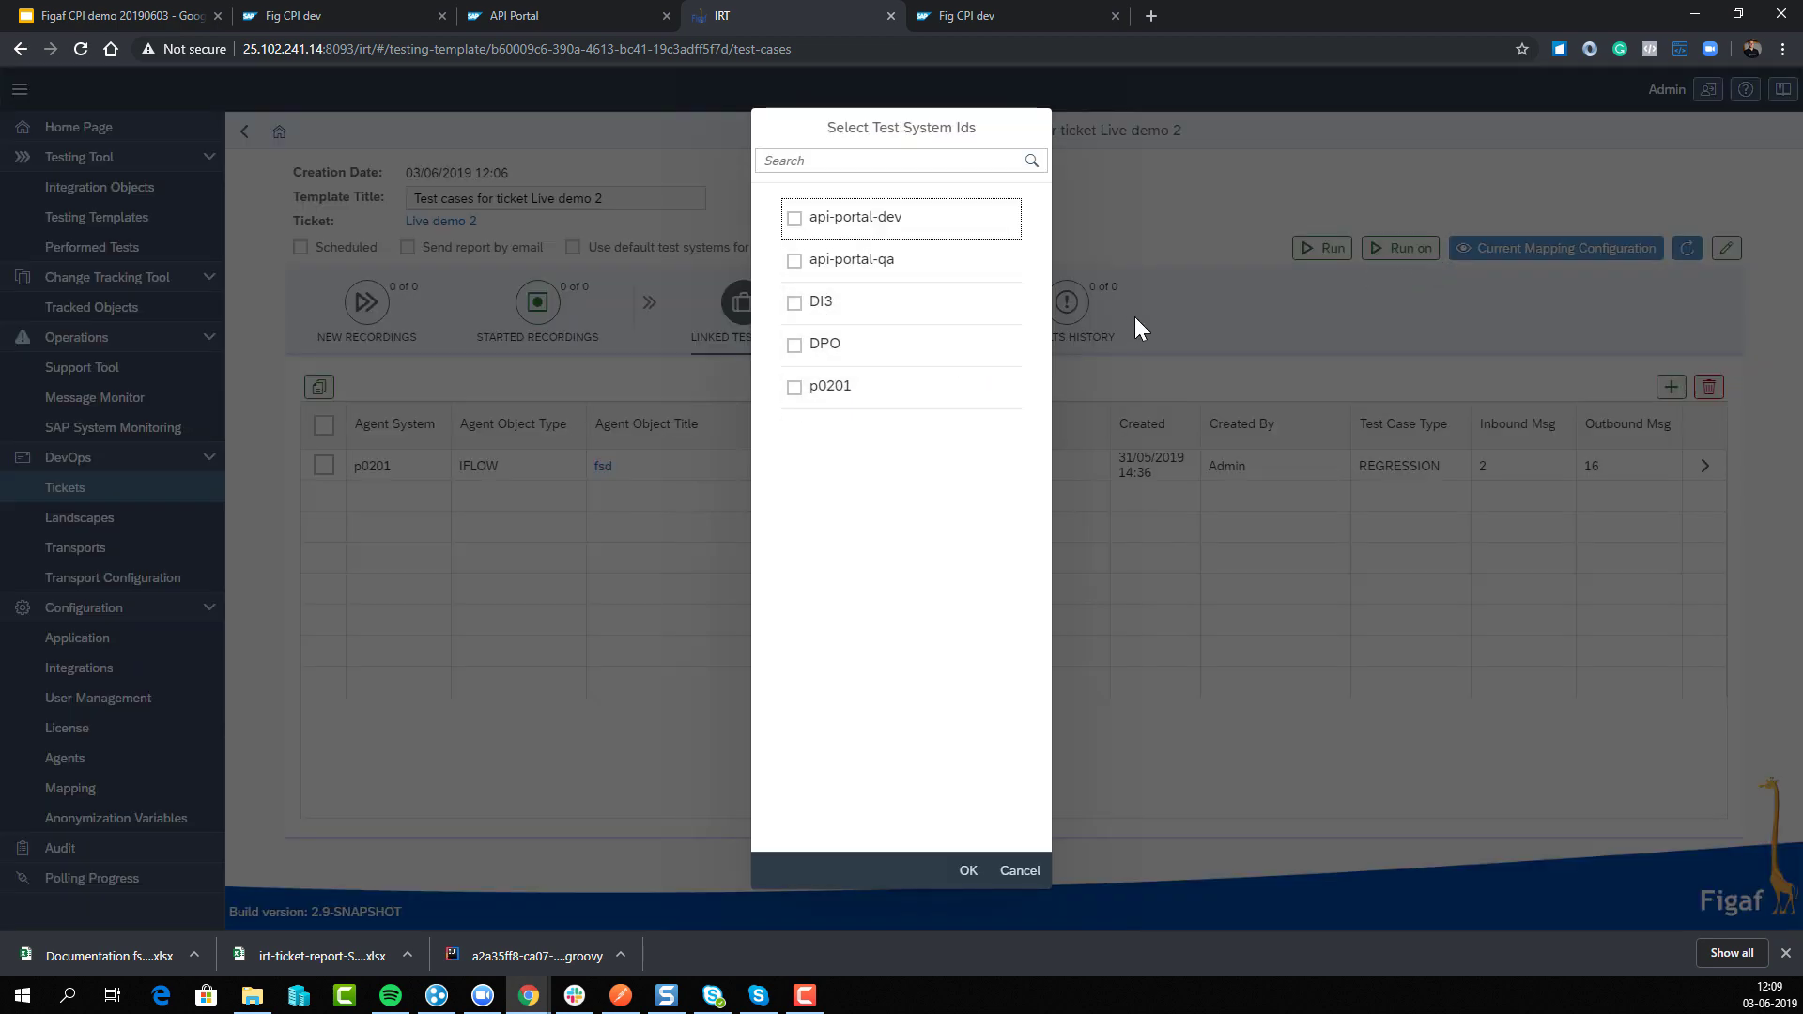
key(Escape)
click(1324, 248)
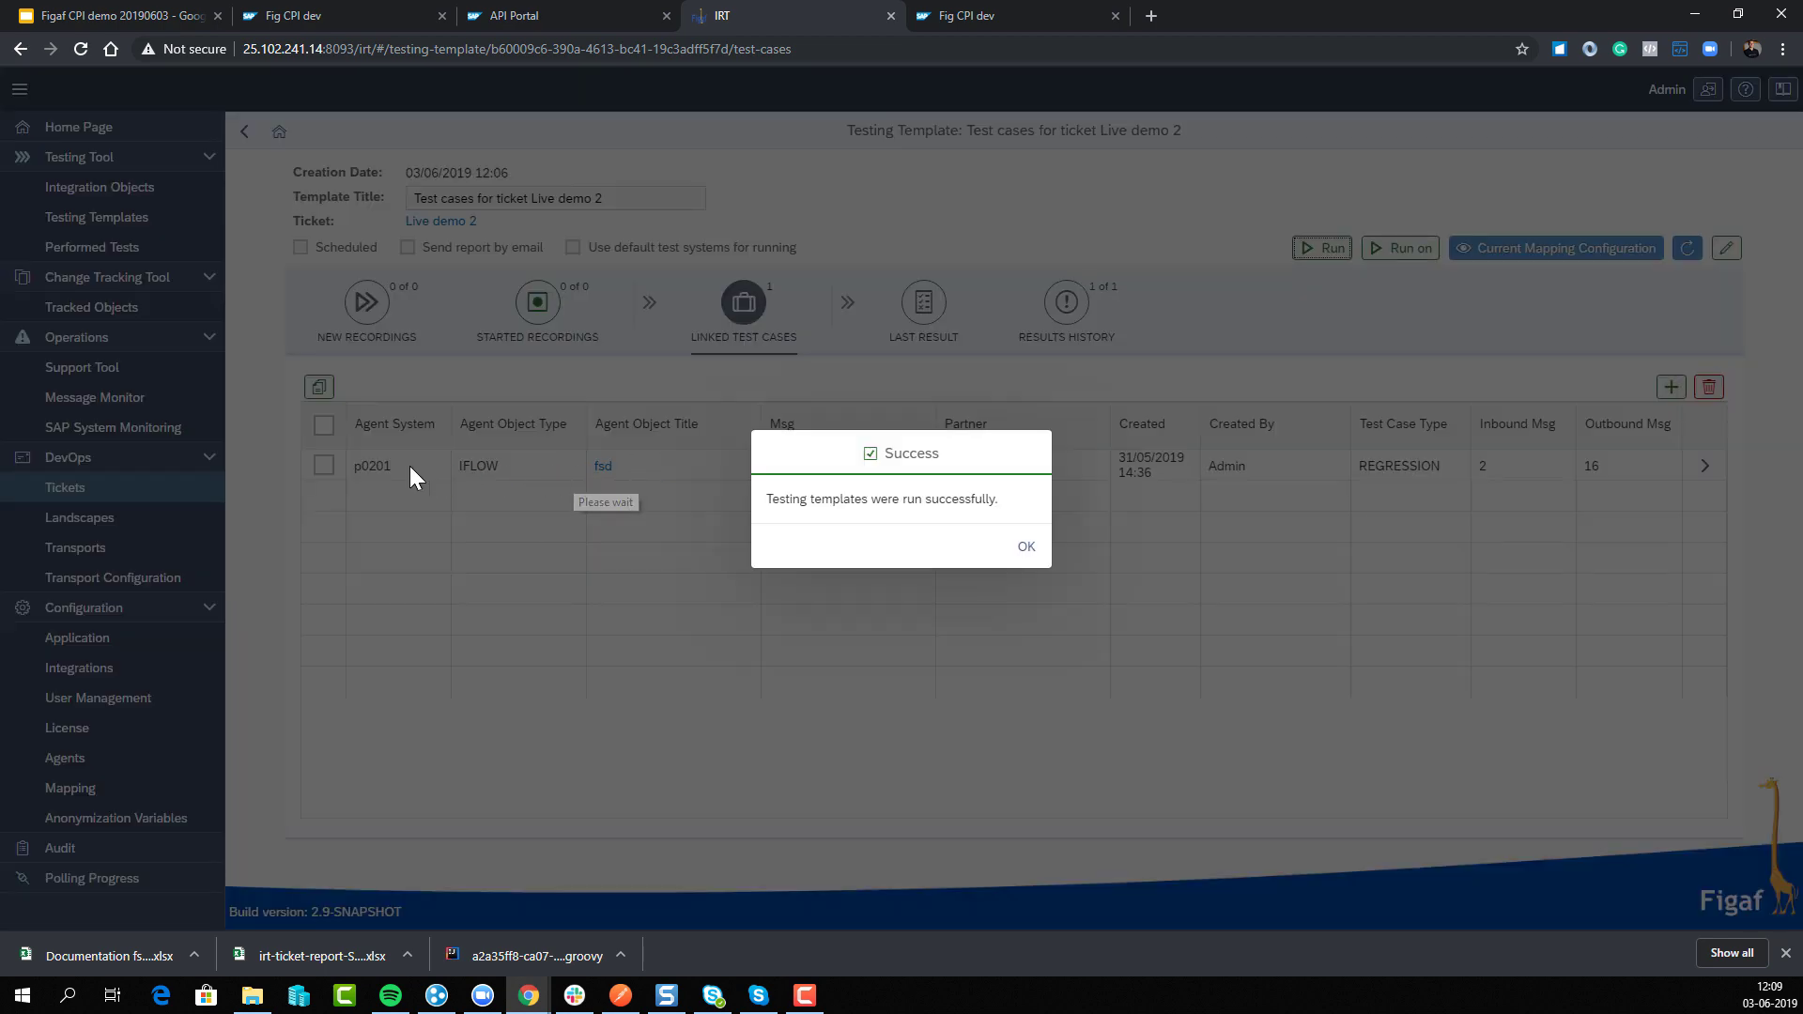
click(1012, 542)
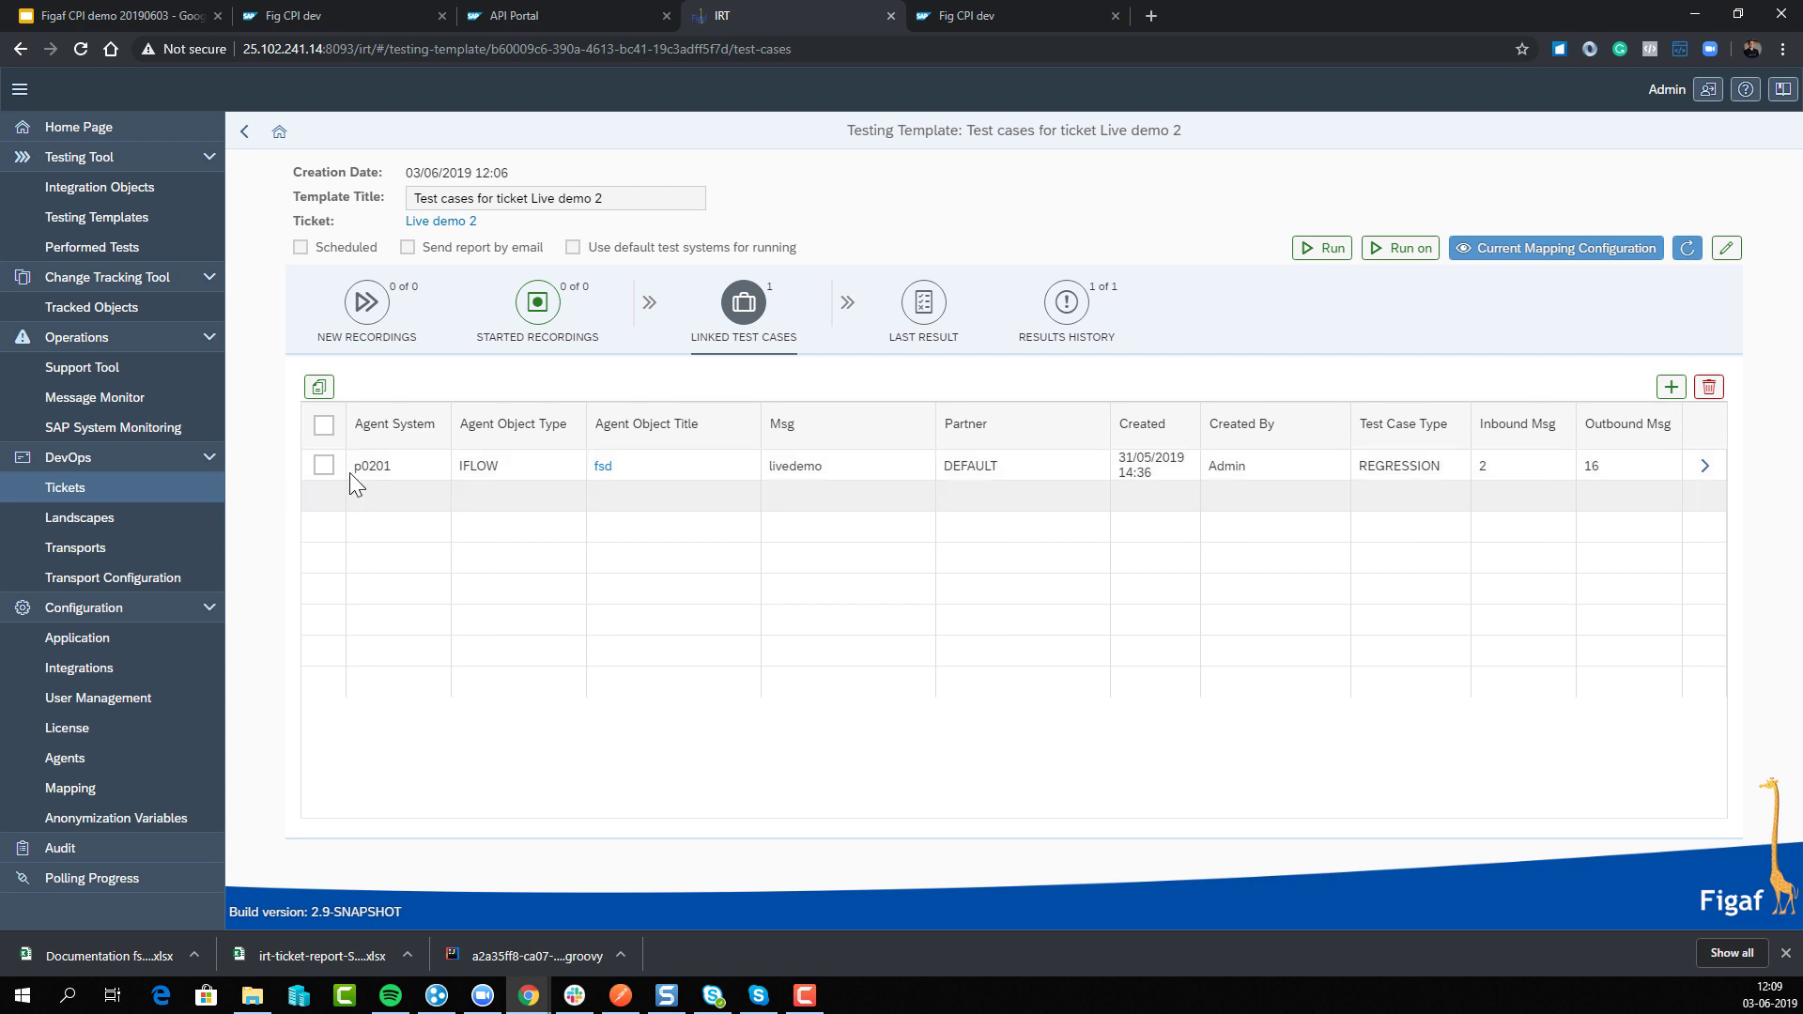
- Poll the remote results of the template's last test run and close the polling overview
click(899, 324)
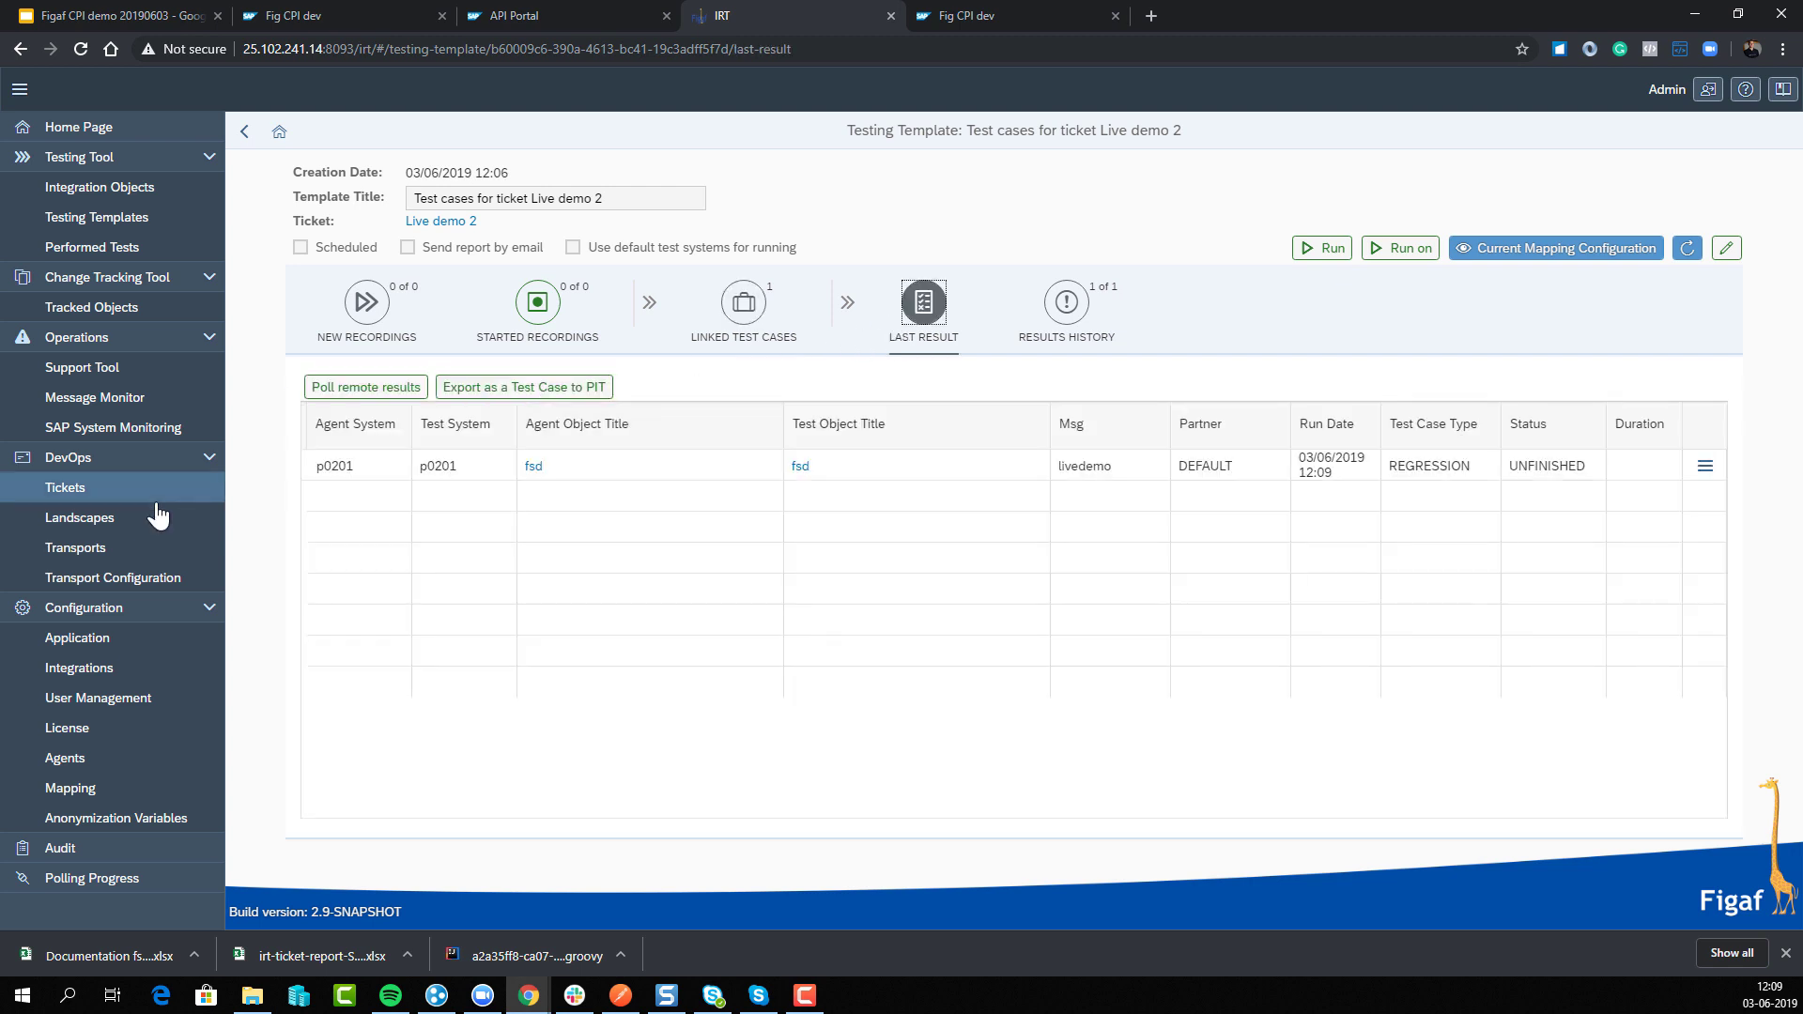
click(422, 389)
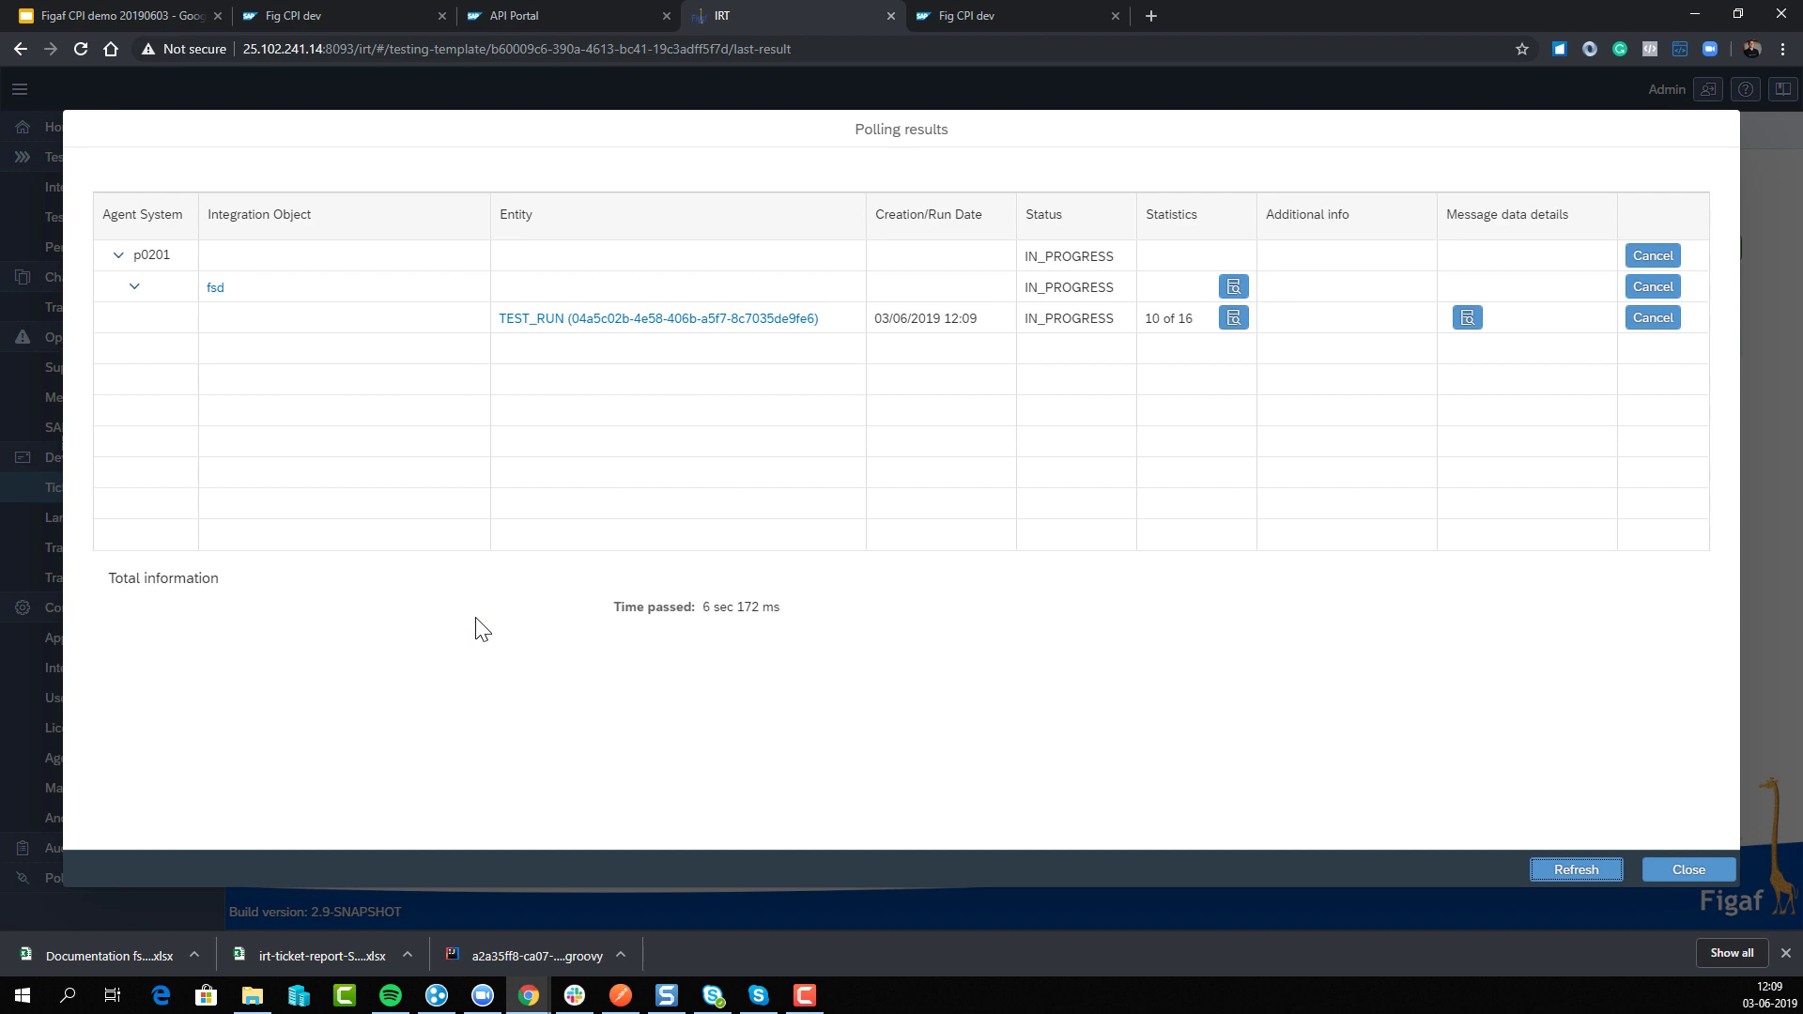
click(1708, 875)
- View the results of the livedemo test run and look through the run and result statuses of its messages
click(1706, 466)
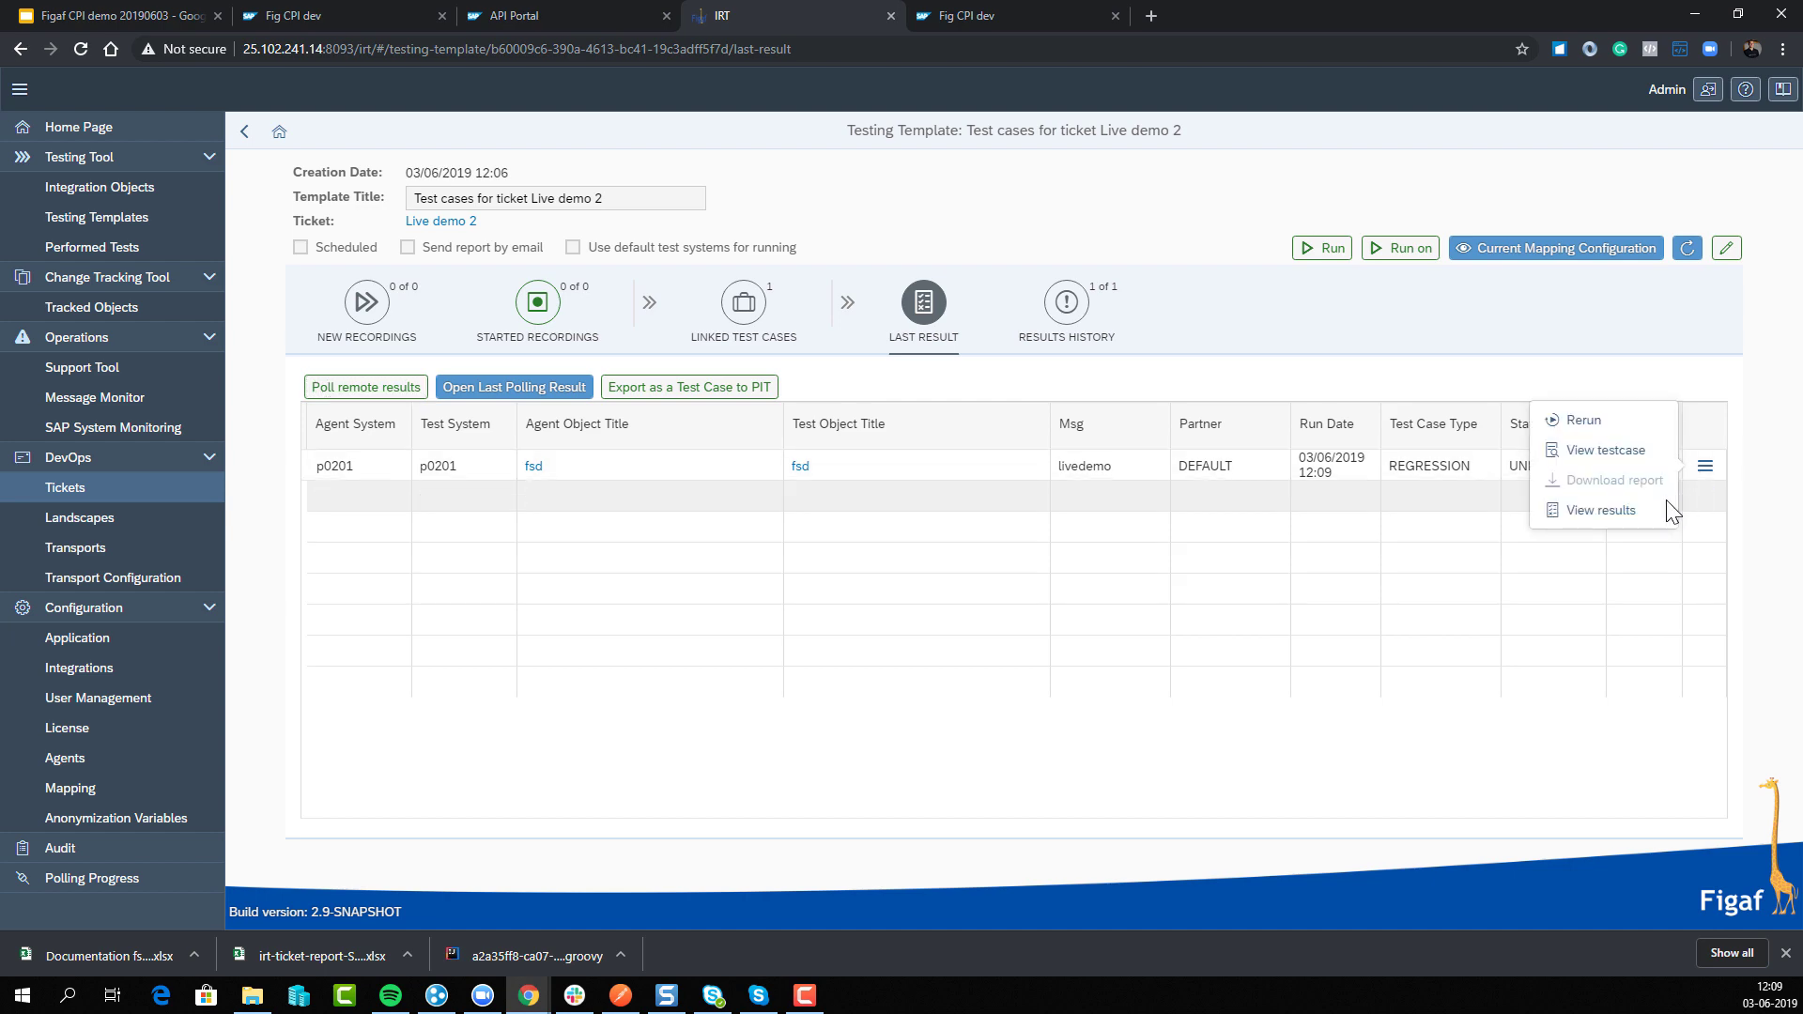
click(1639, 514)
scroll(611, 460, down, 3)
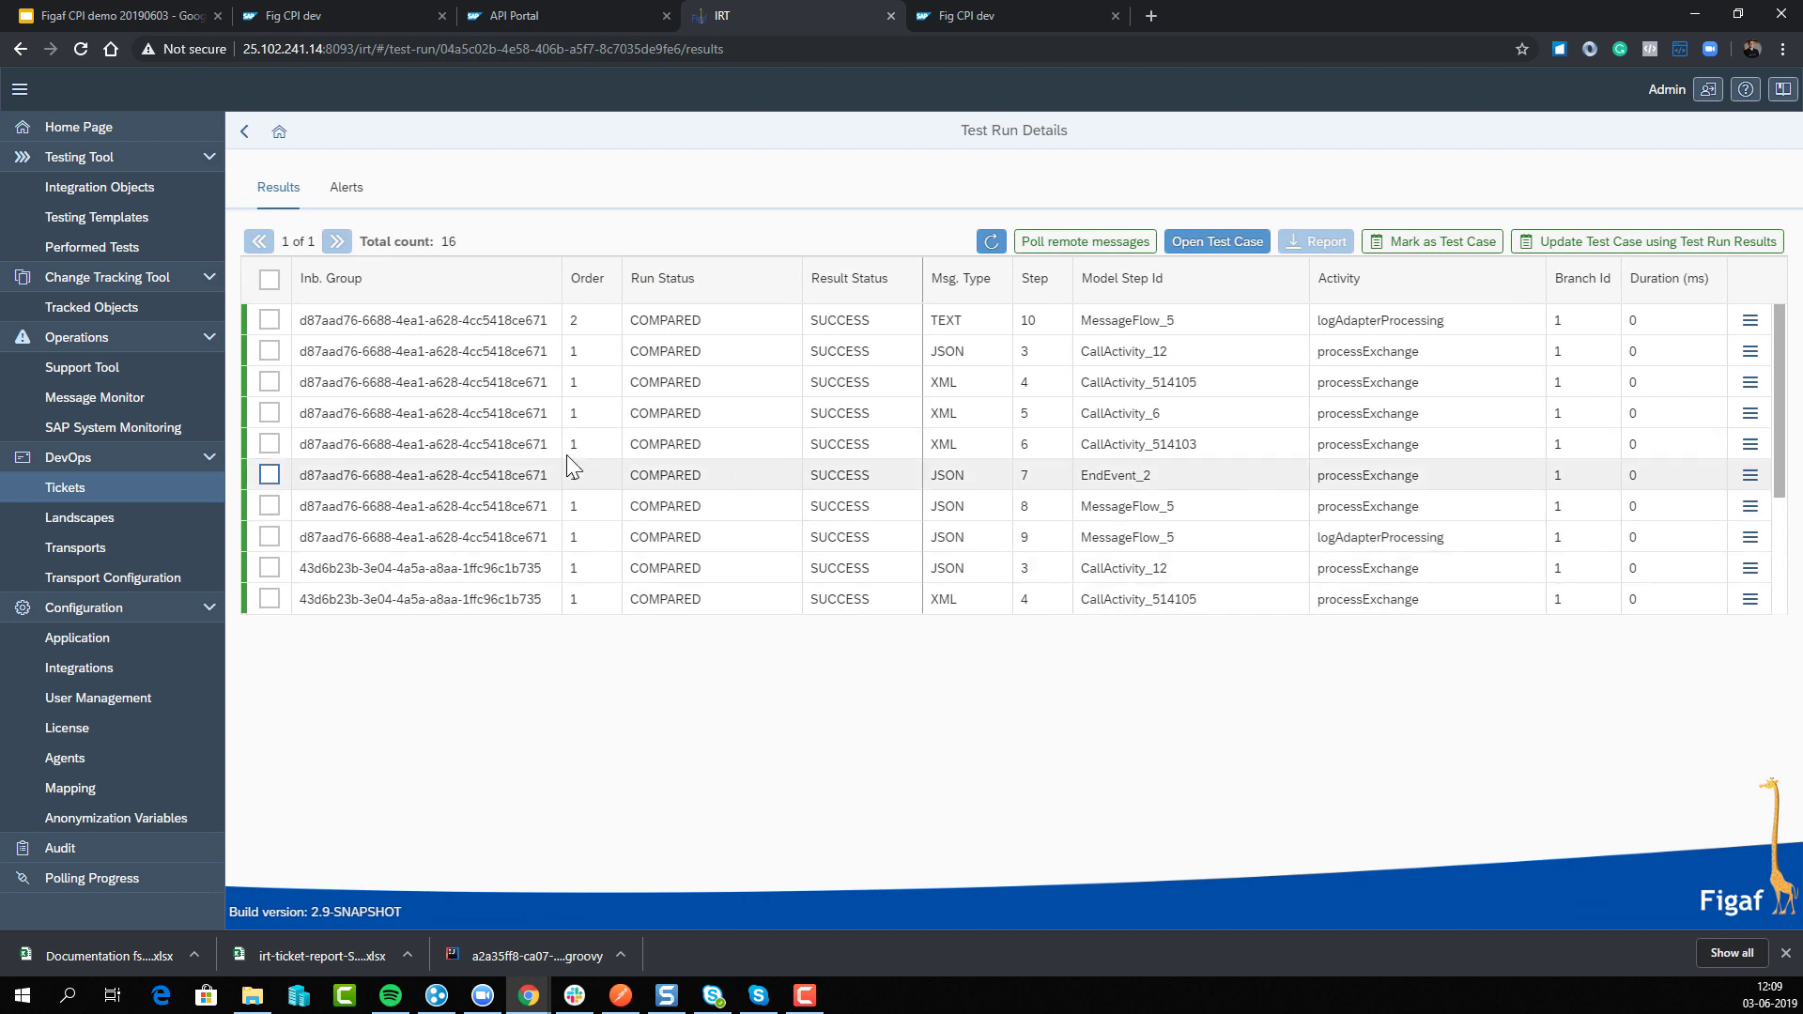
scroll(1678, 499, up, 3)
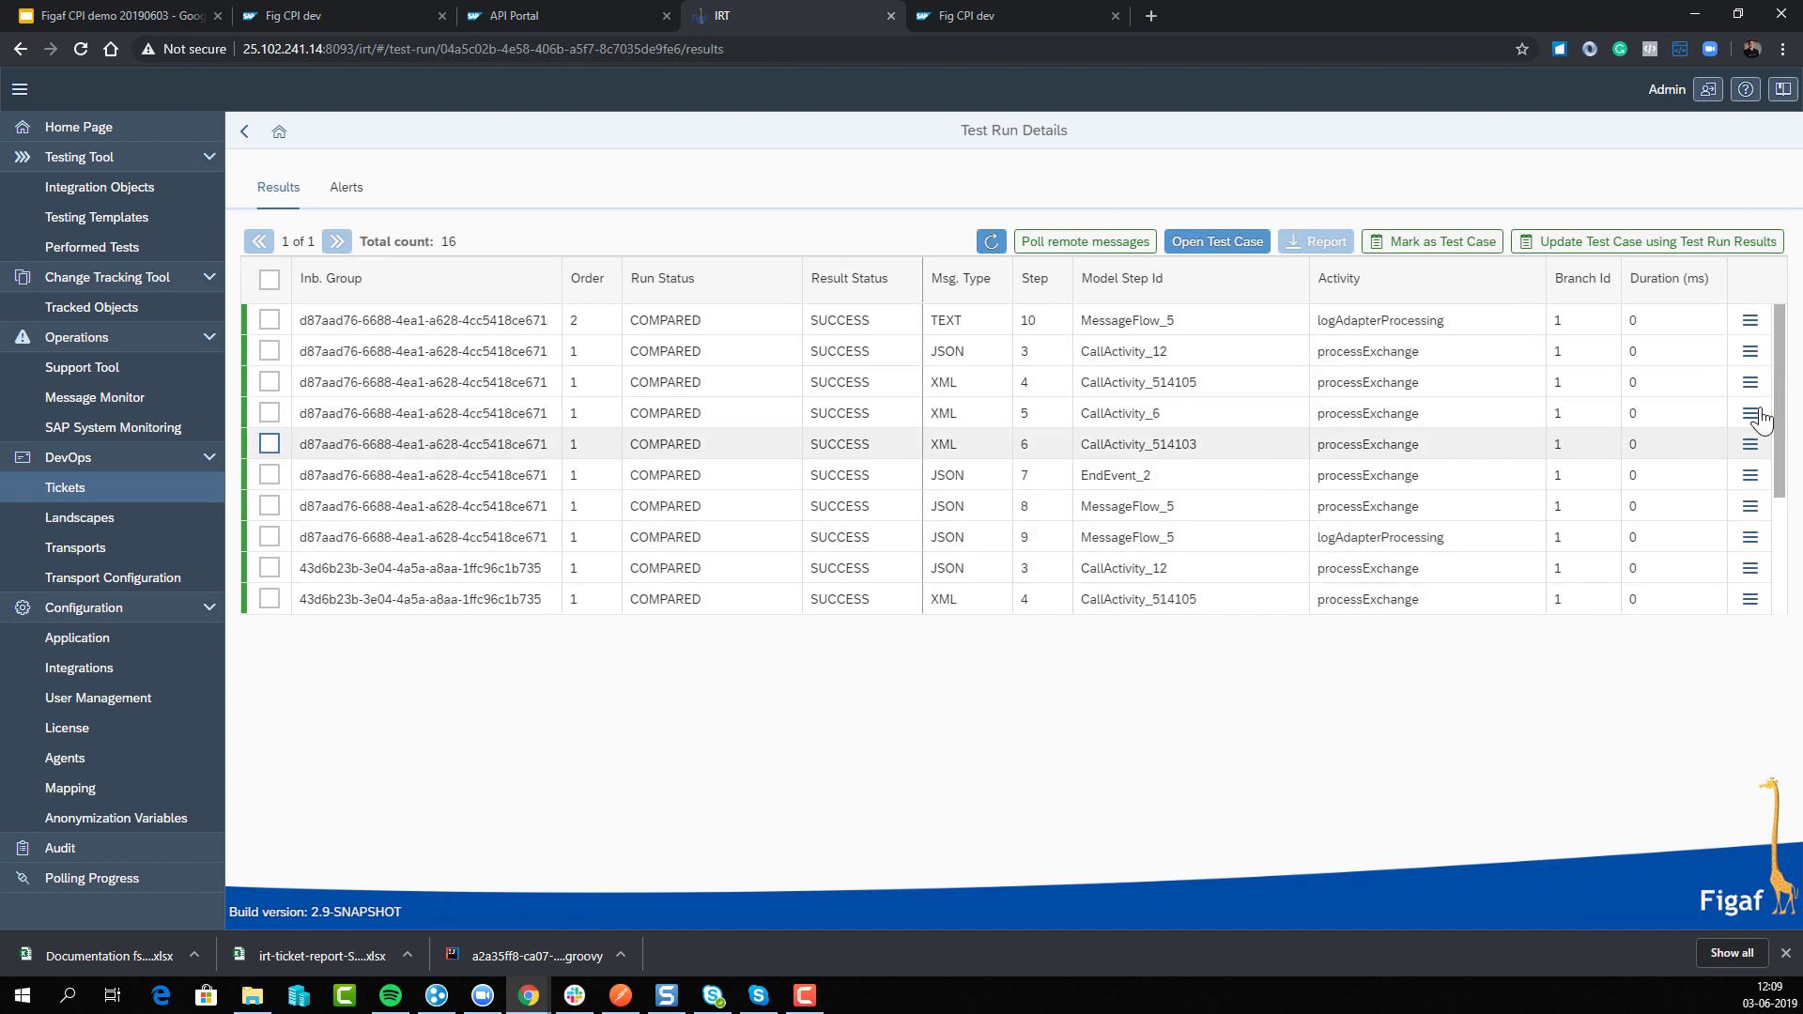
- Compare the expected and actual results of the first CallActivity_12 JSON message, and show the ignore-list dialog for /glossary/demo
click(1750, 351)
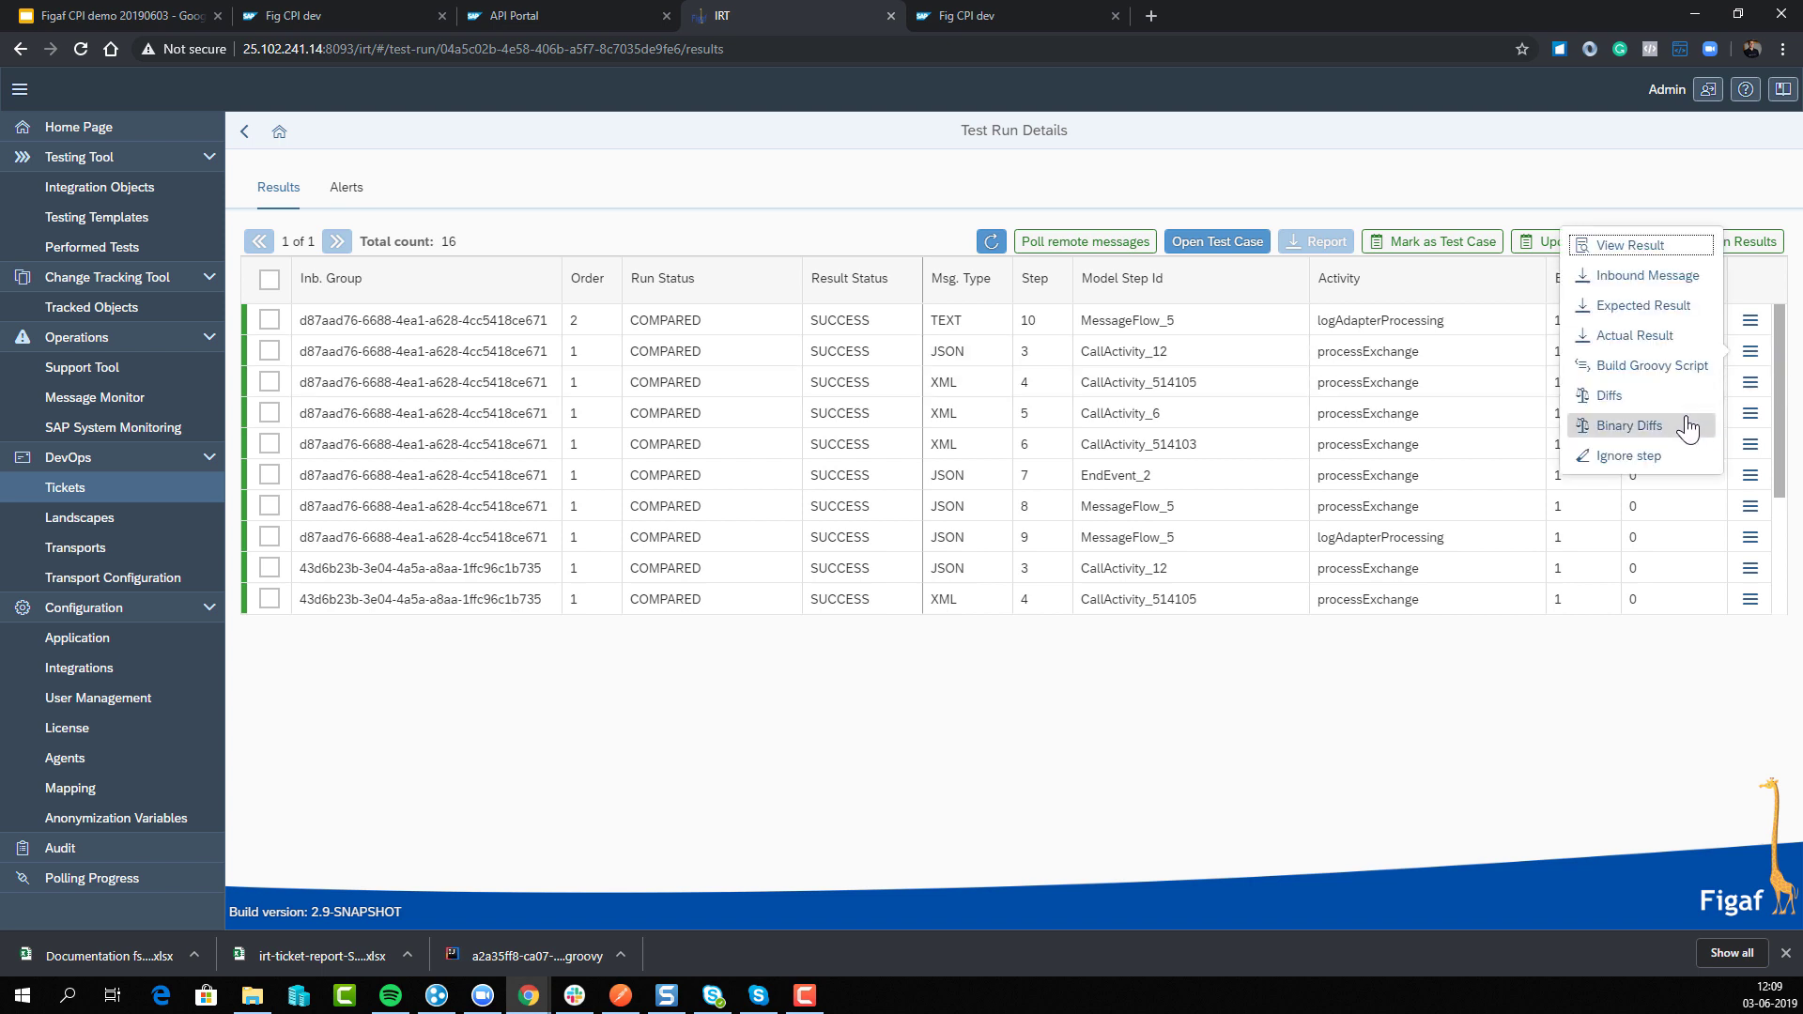
click(1601, 393)
scroll(695, 481, up, 1)
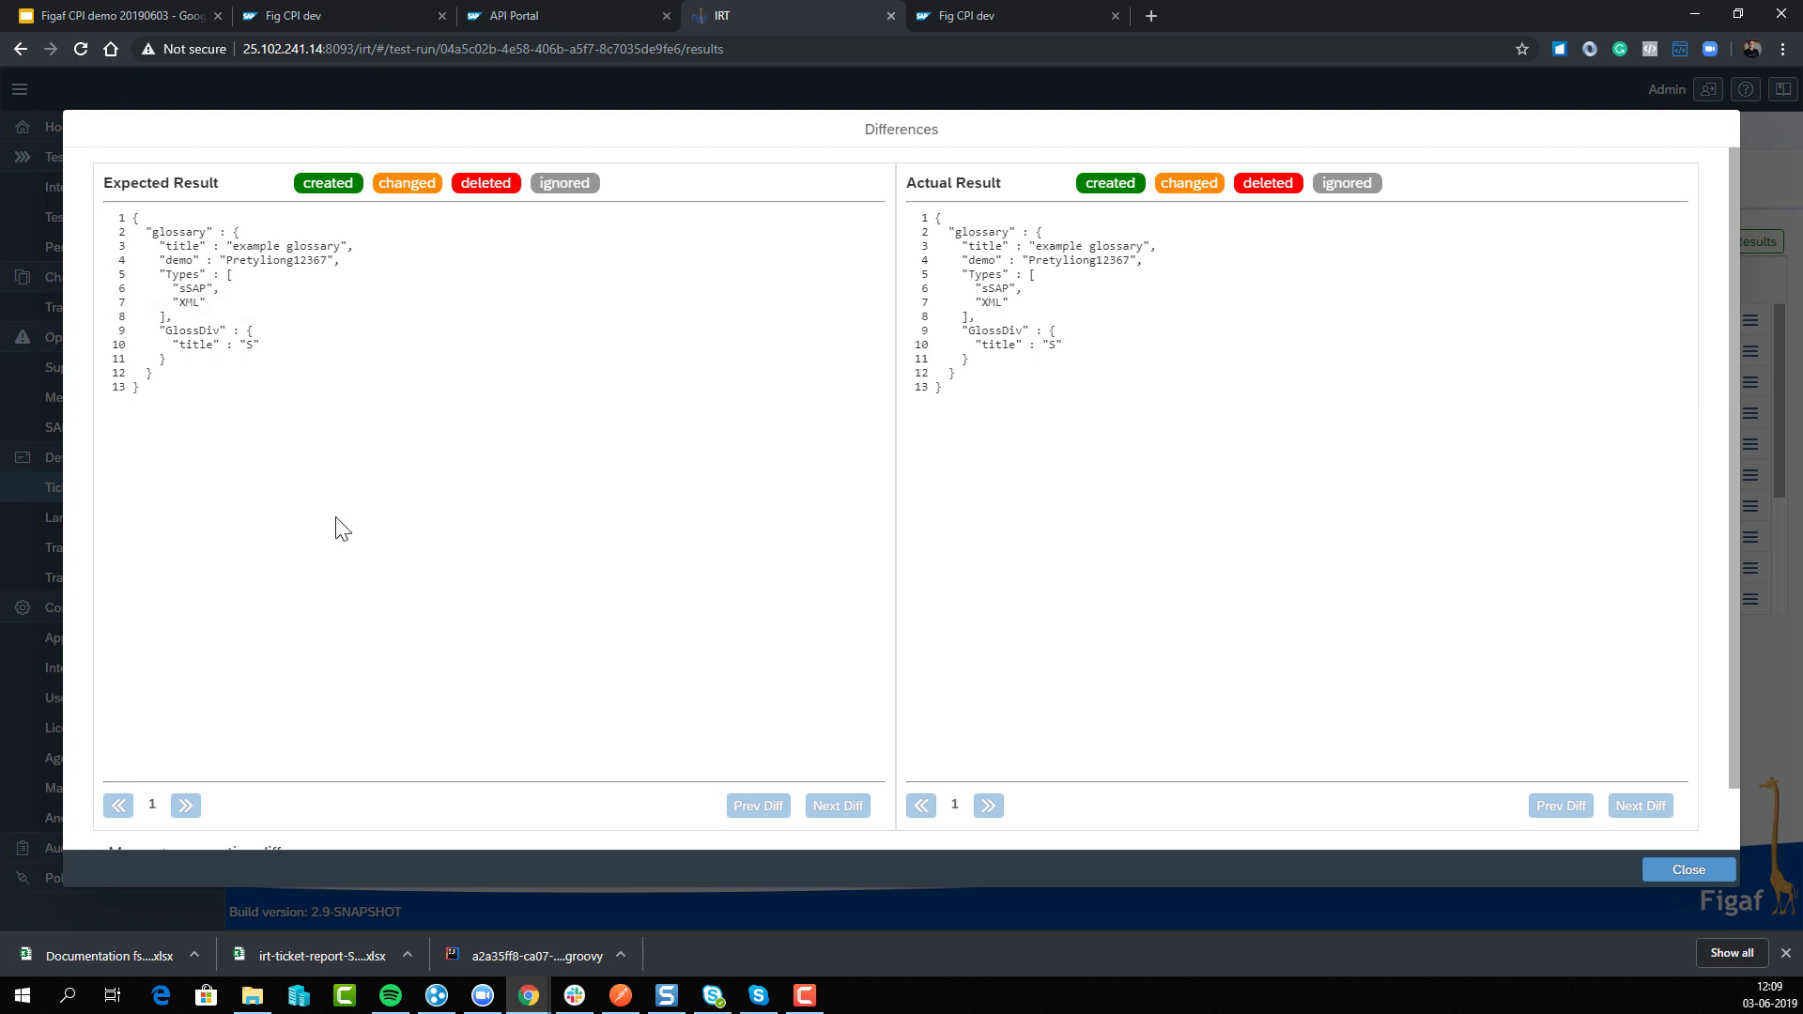
click(1038, 263)
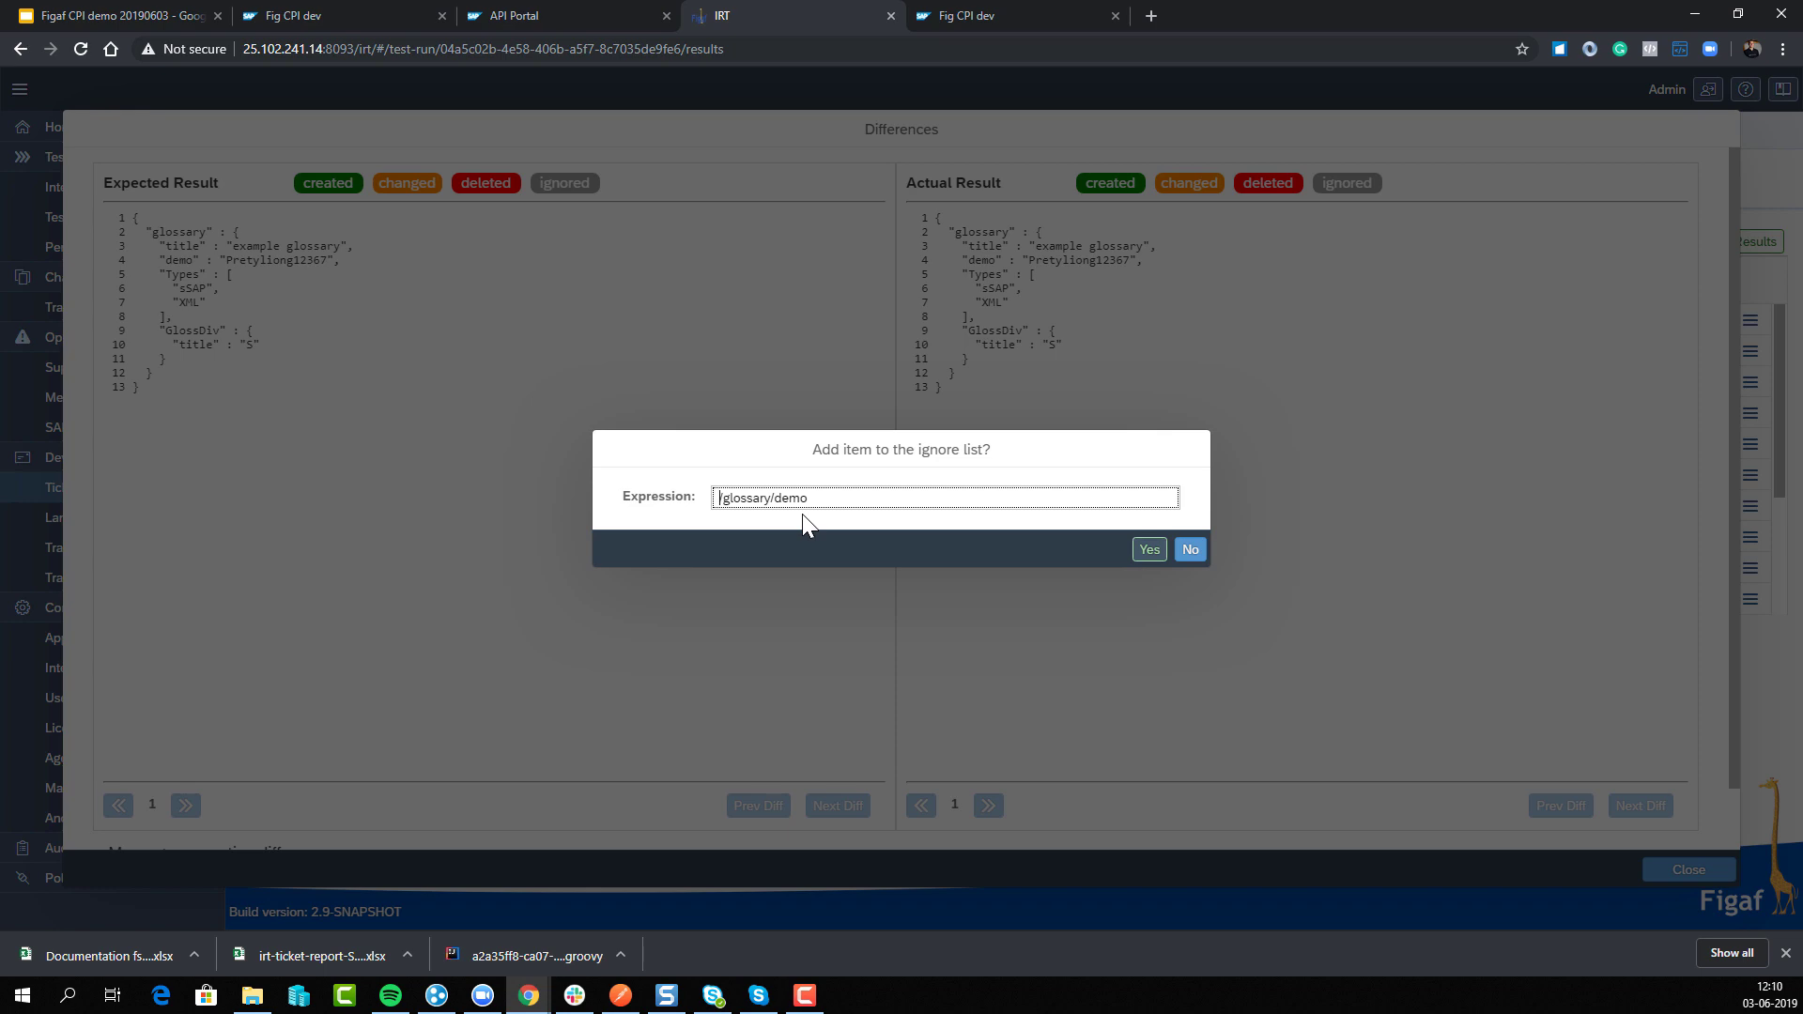
key(Return)
click(1687, 870)
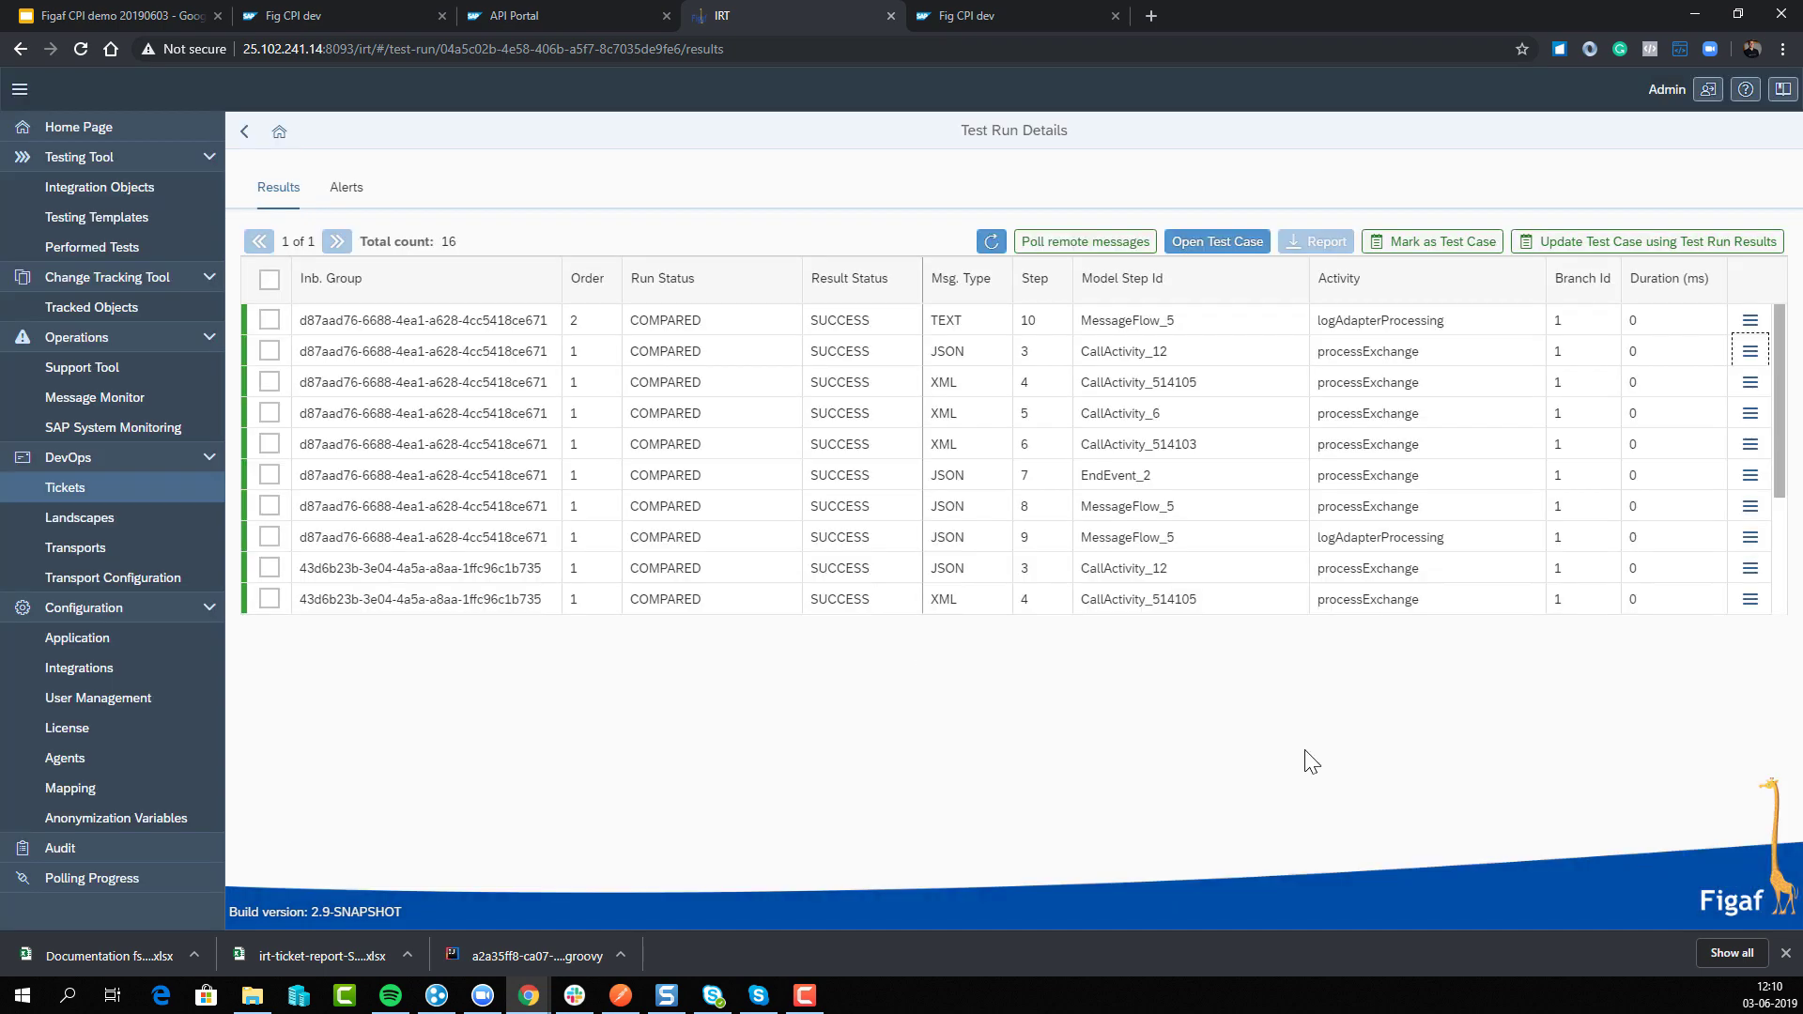
- Leave the test run results and the testing template, and return to the ticket's test cases
click(244, 132)
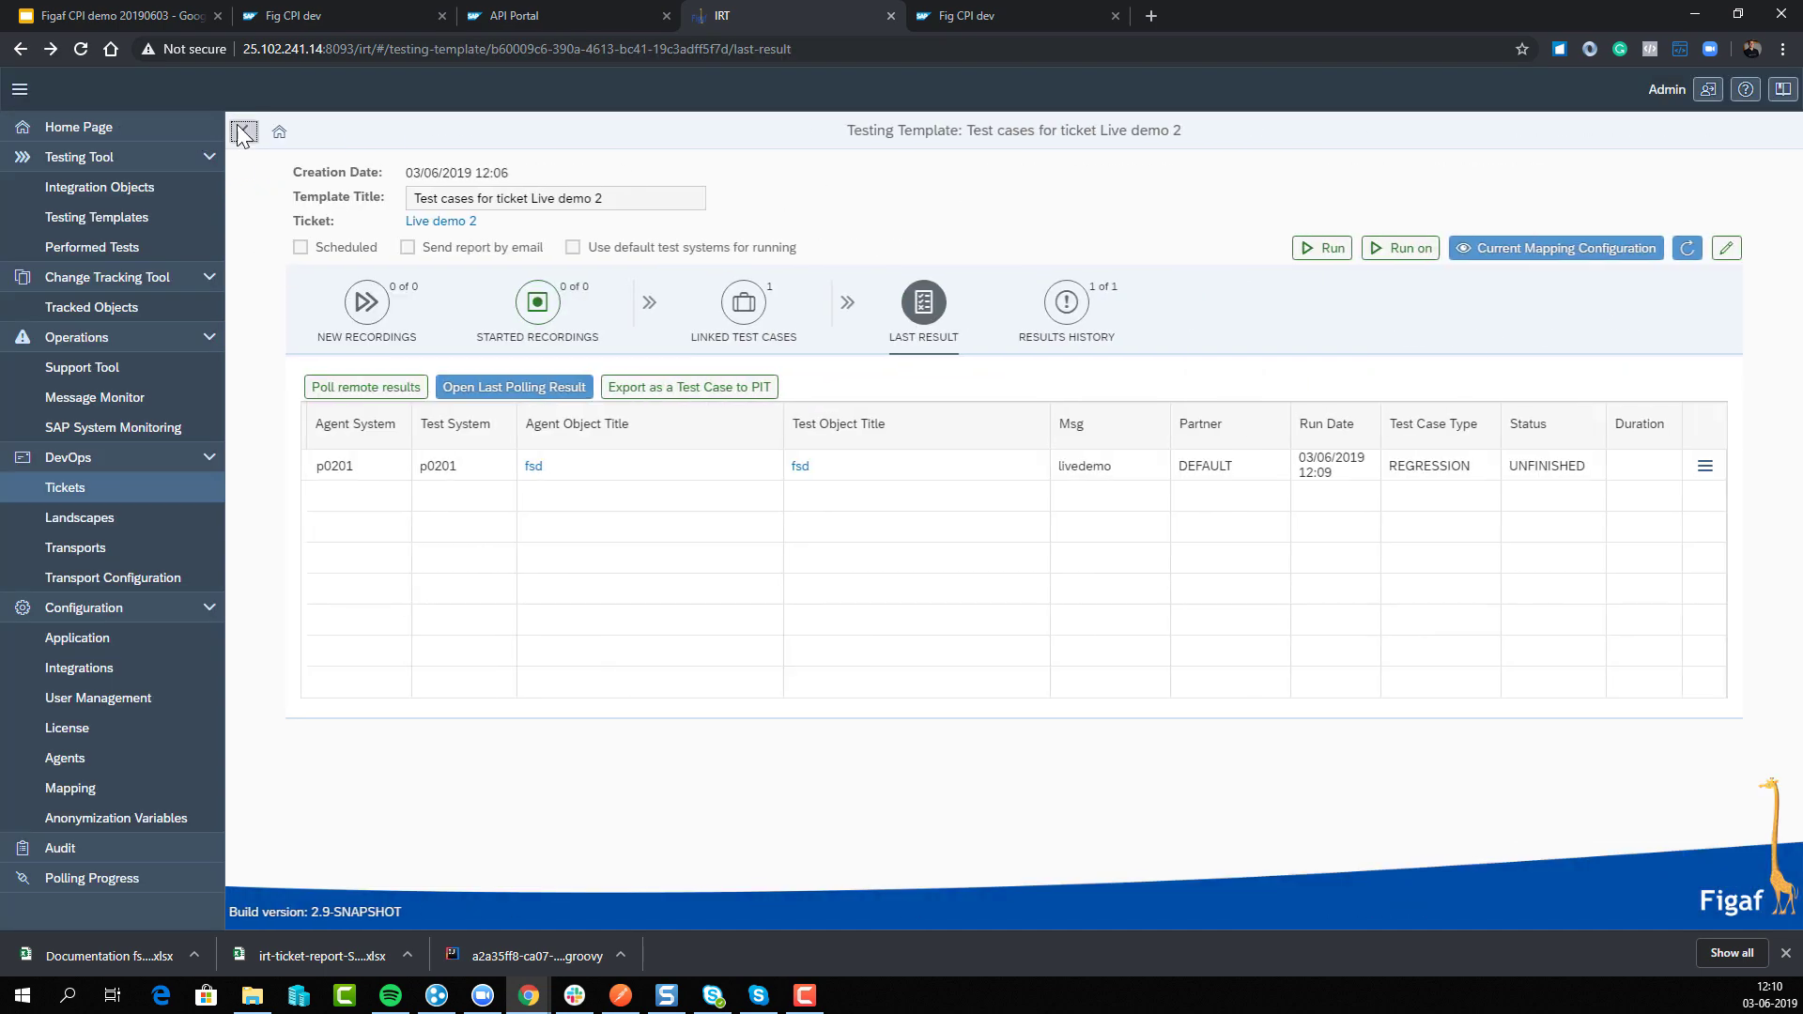
click(243, 132)
click(242, 135)
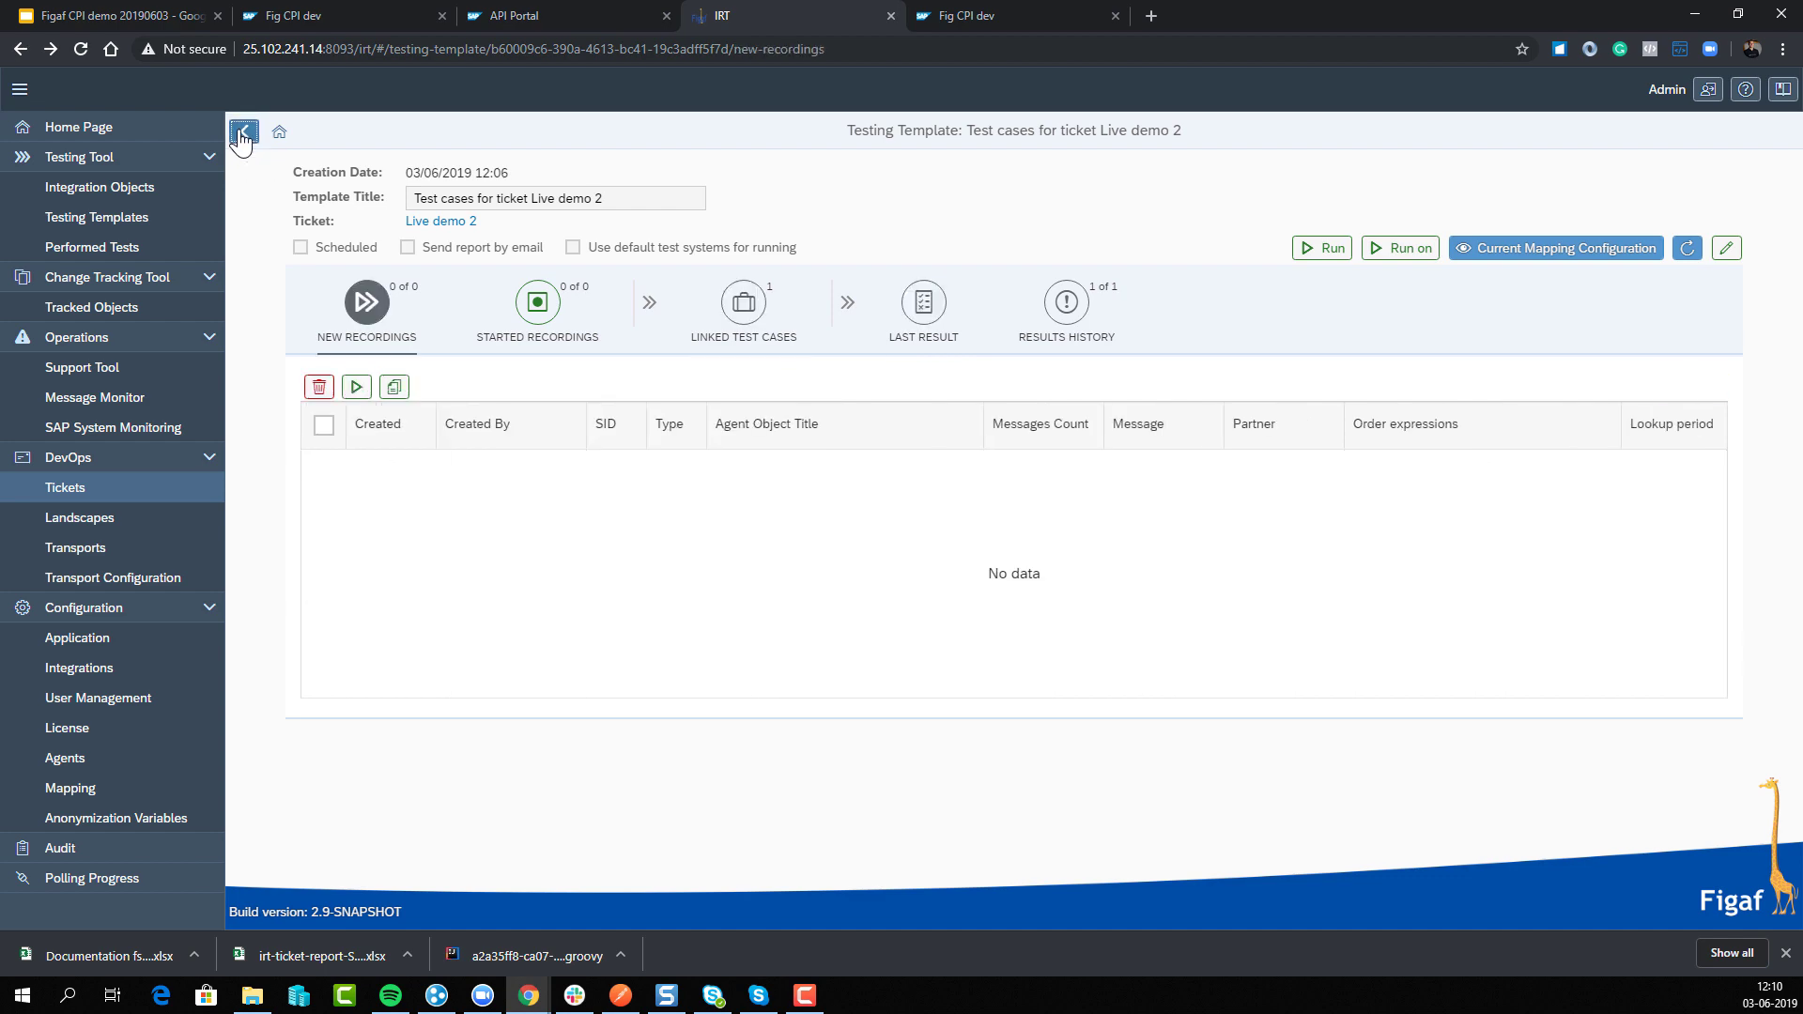
click(242, 134)
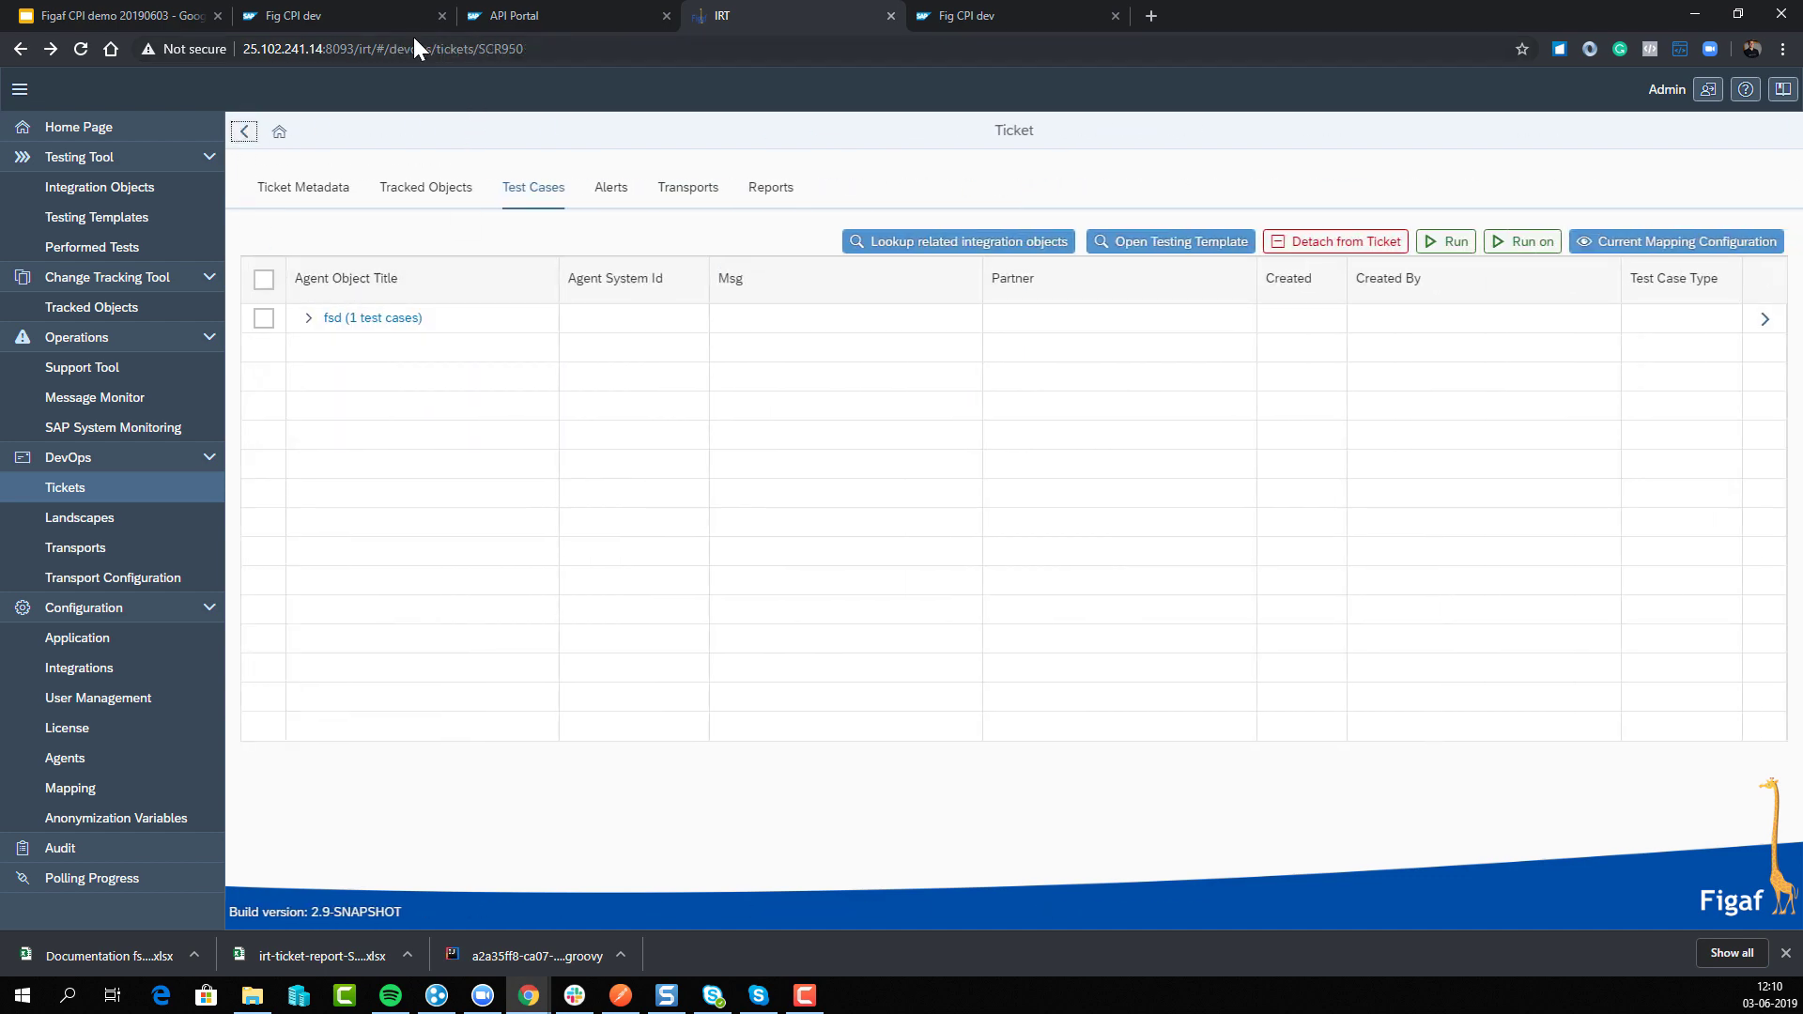
- Switch to Google Slides, present the slides on iflow configuration in the landscape and individual transport, and end the slideshow
click(151, 22)
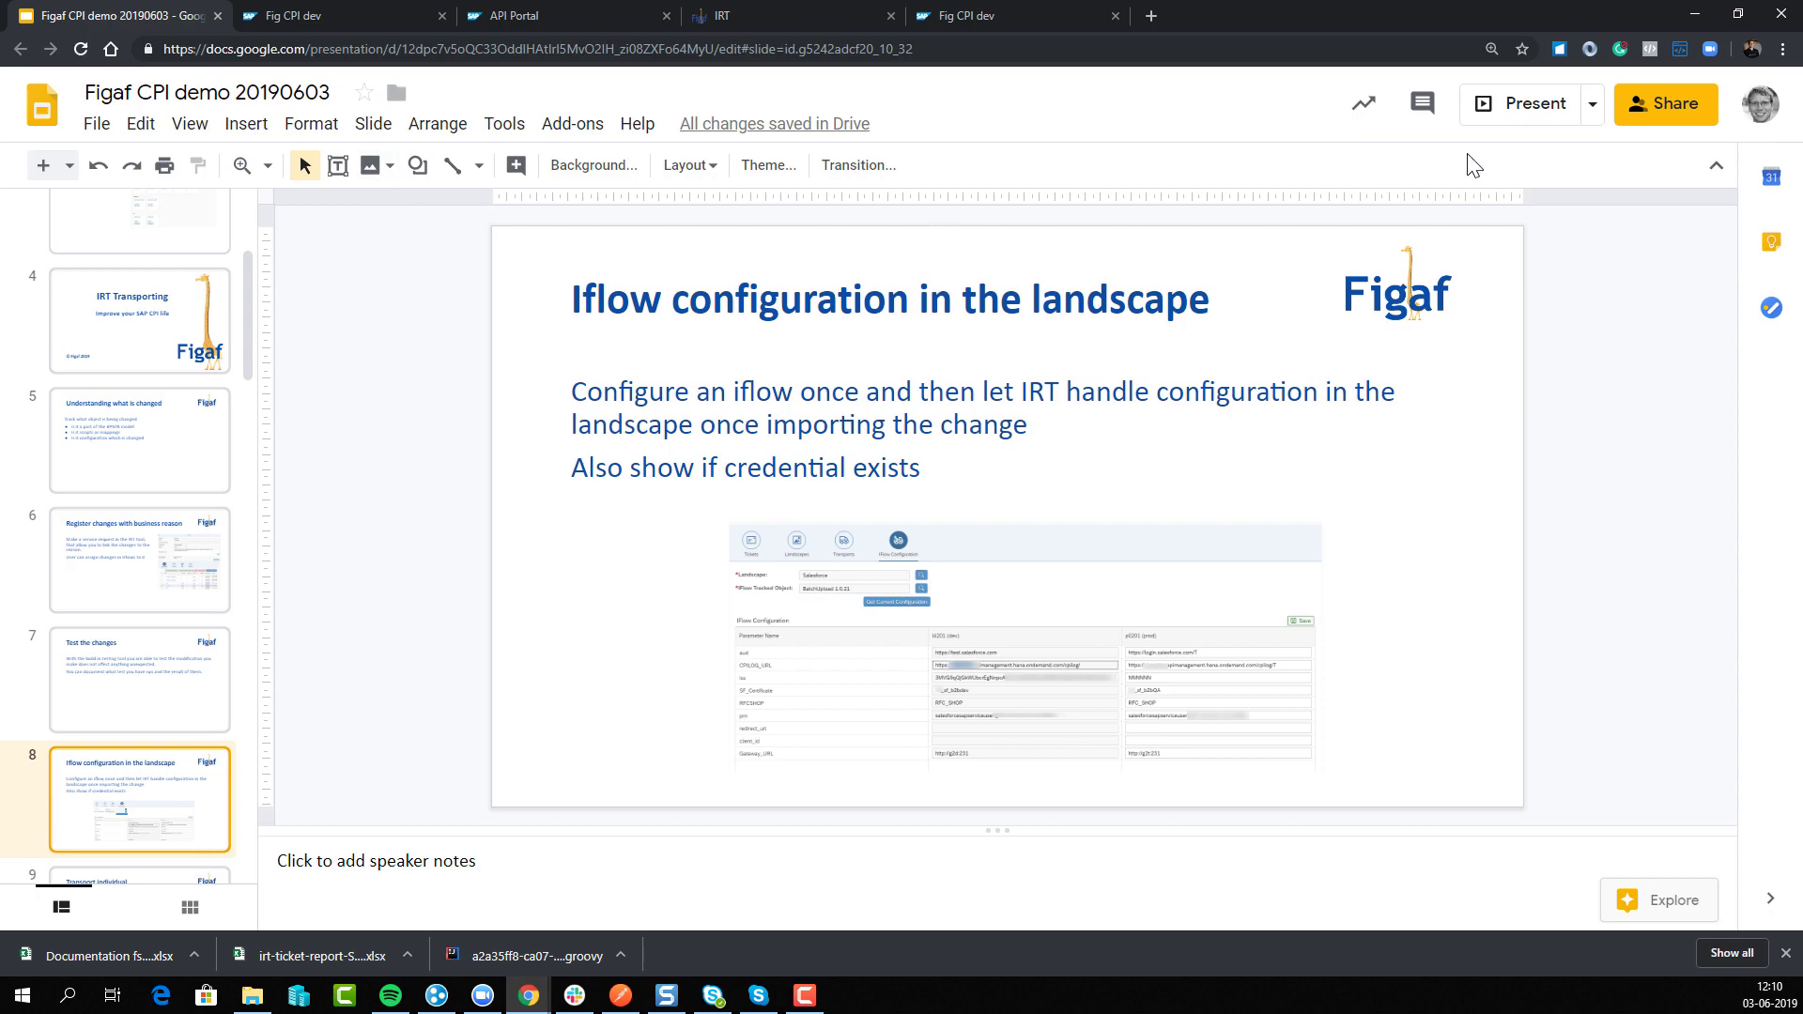
click(1497, 125)
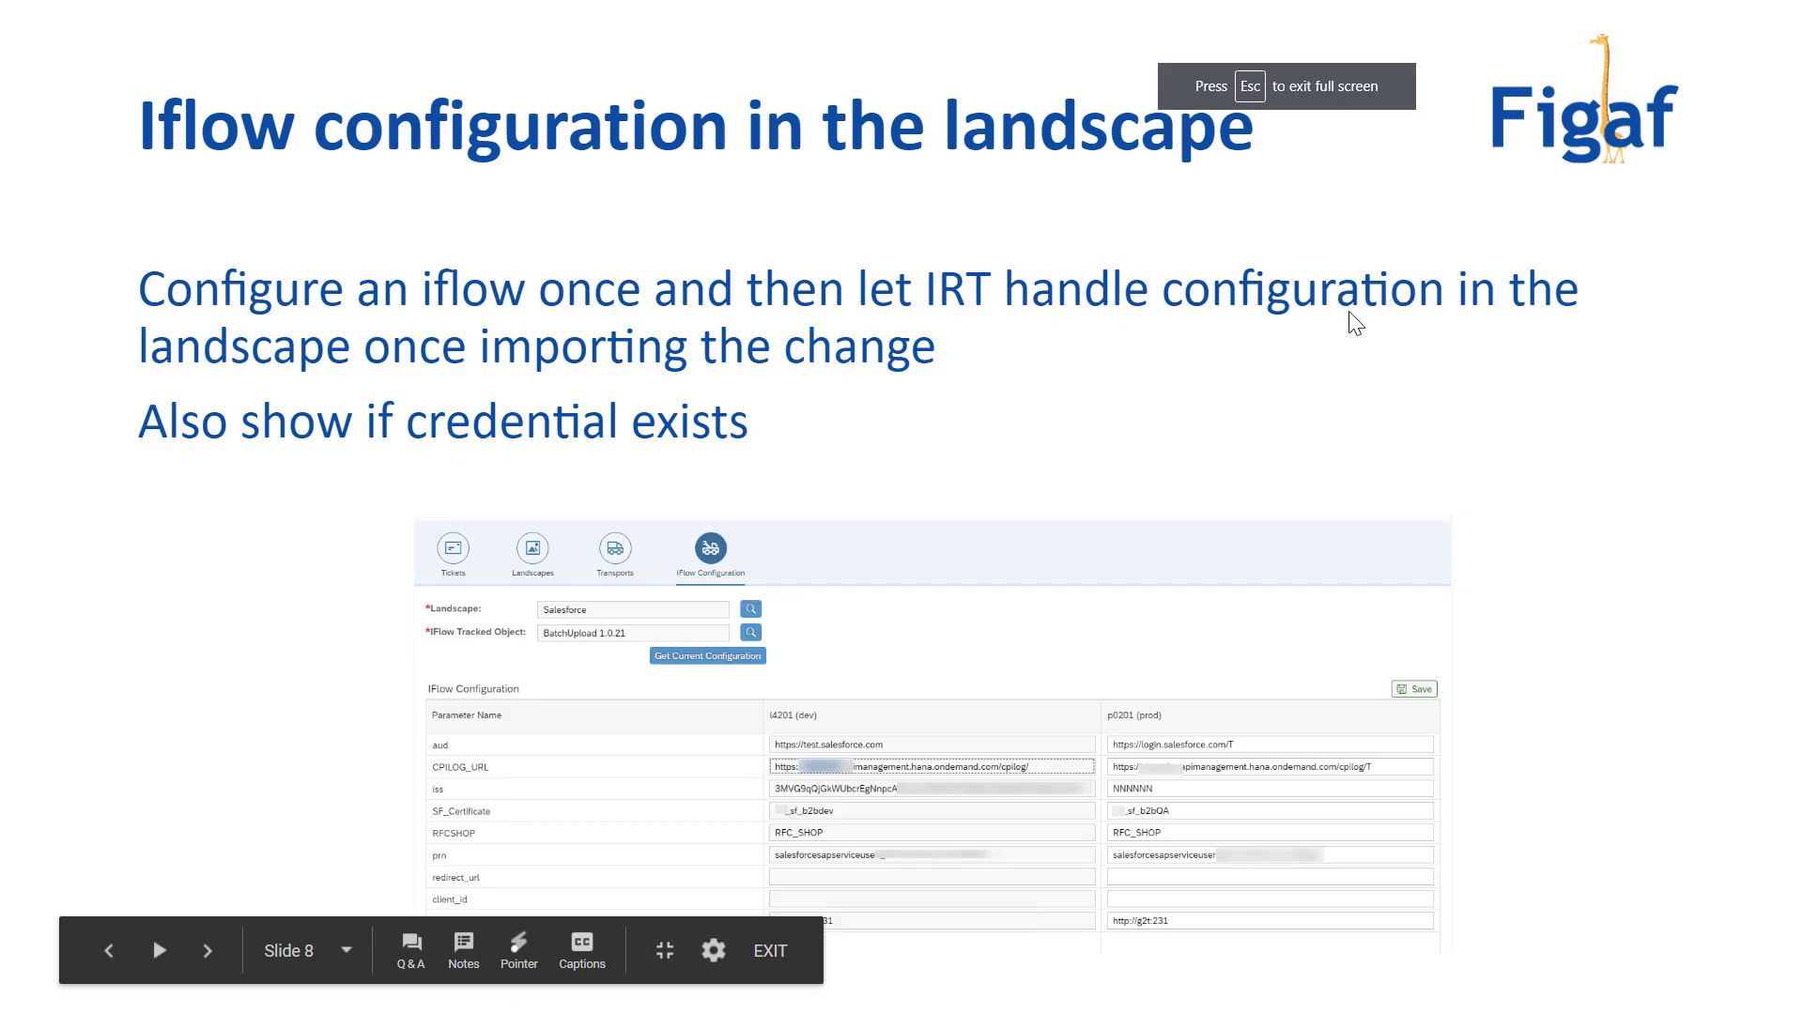
key(Right)
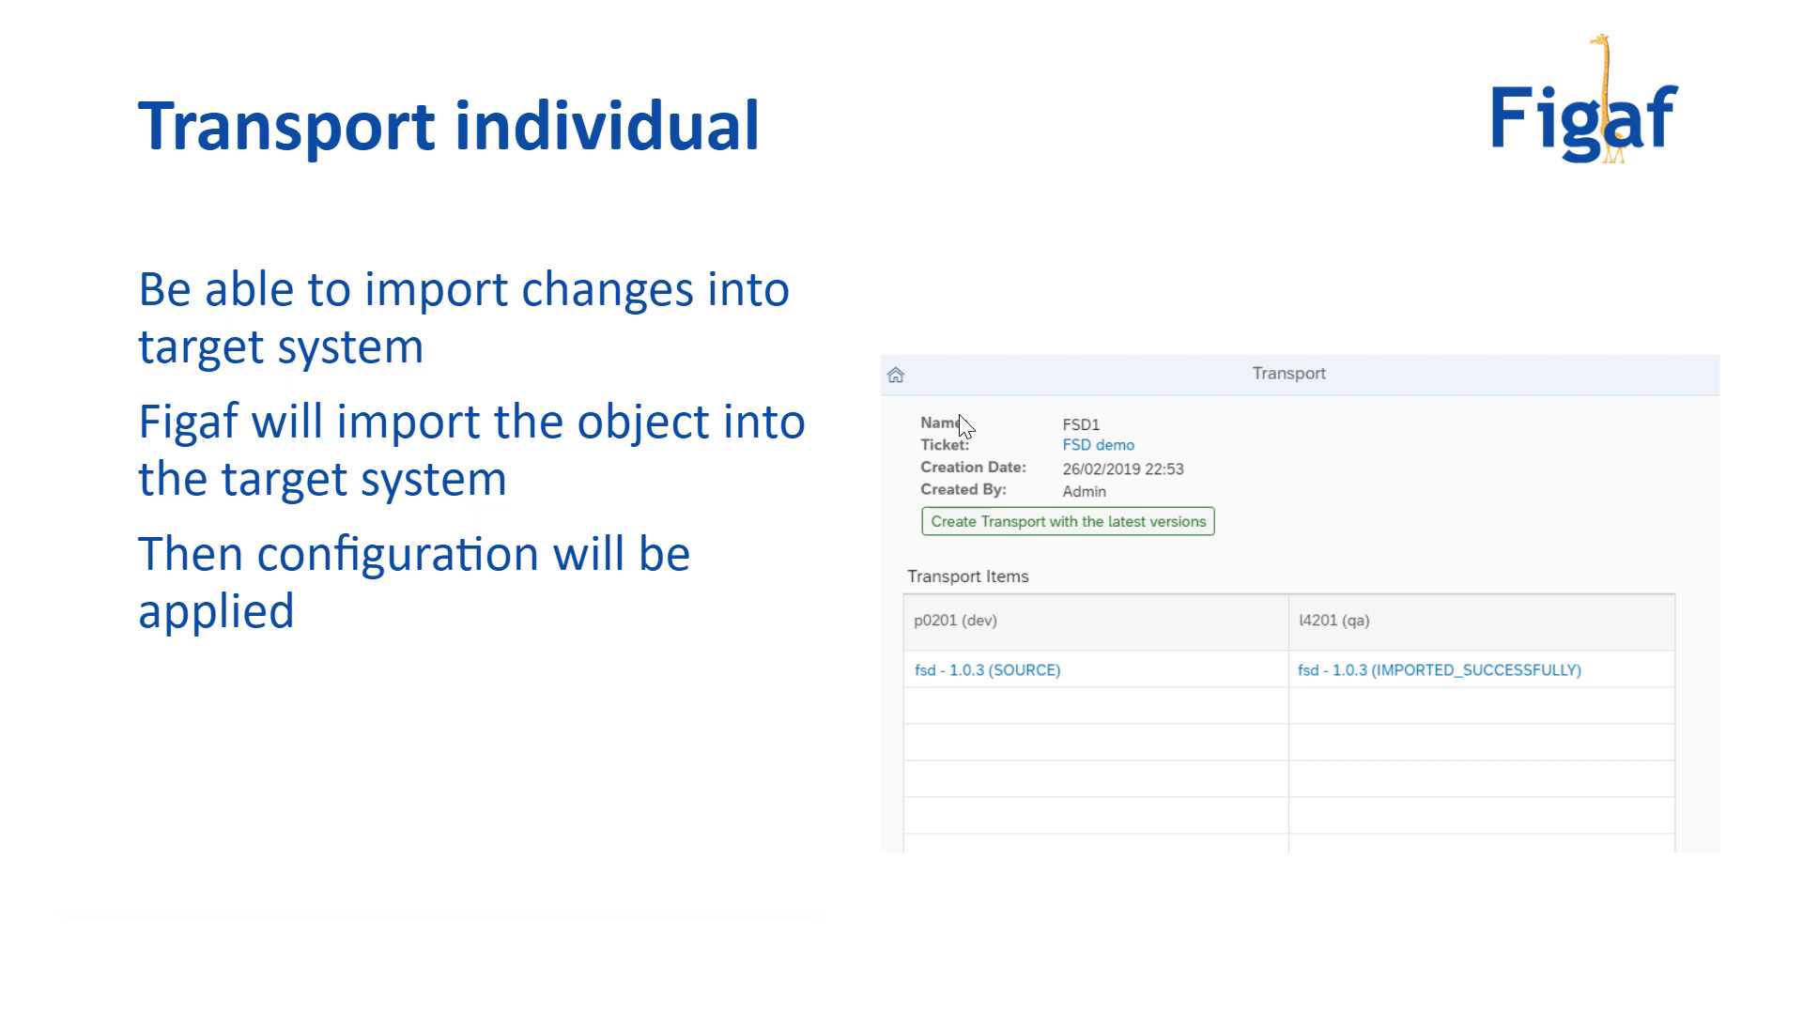
key(Escape)
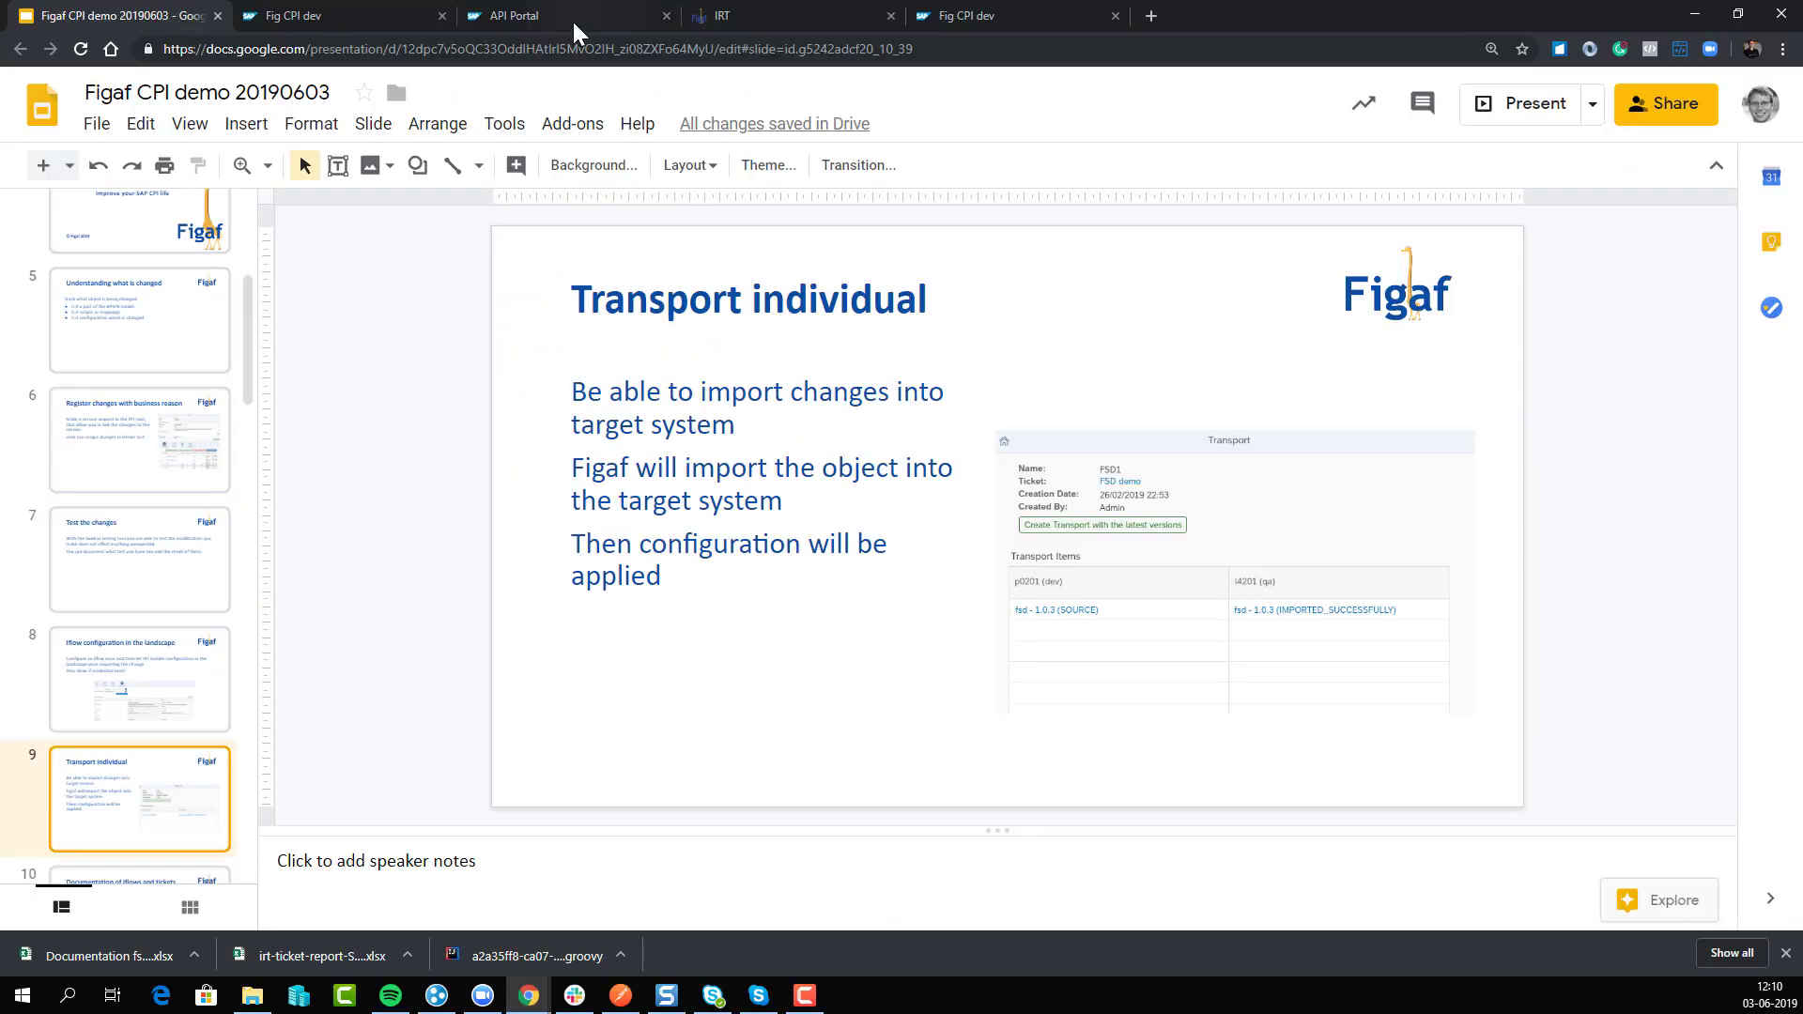
click(362, 15)
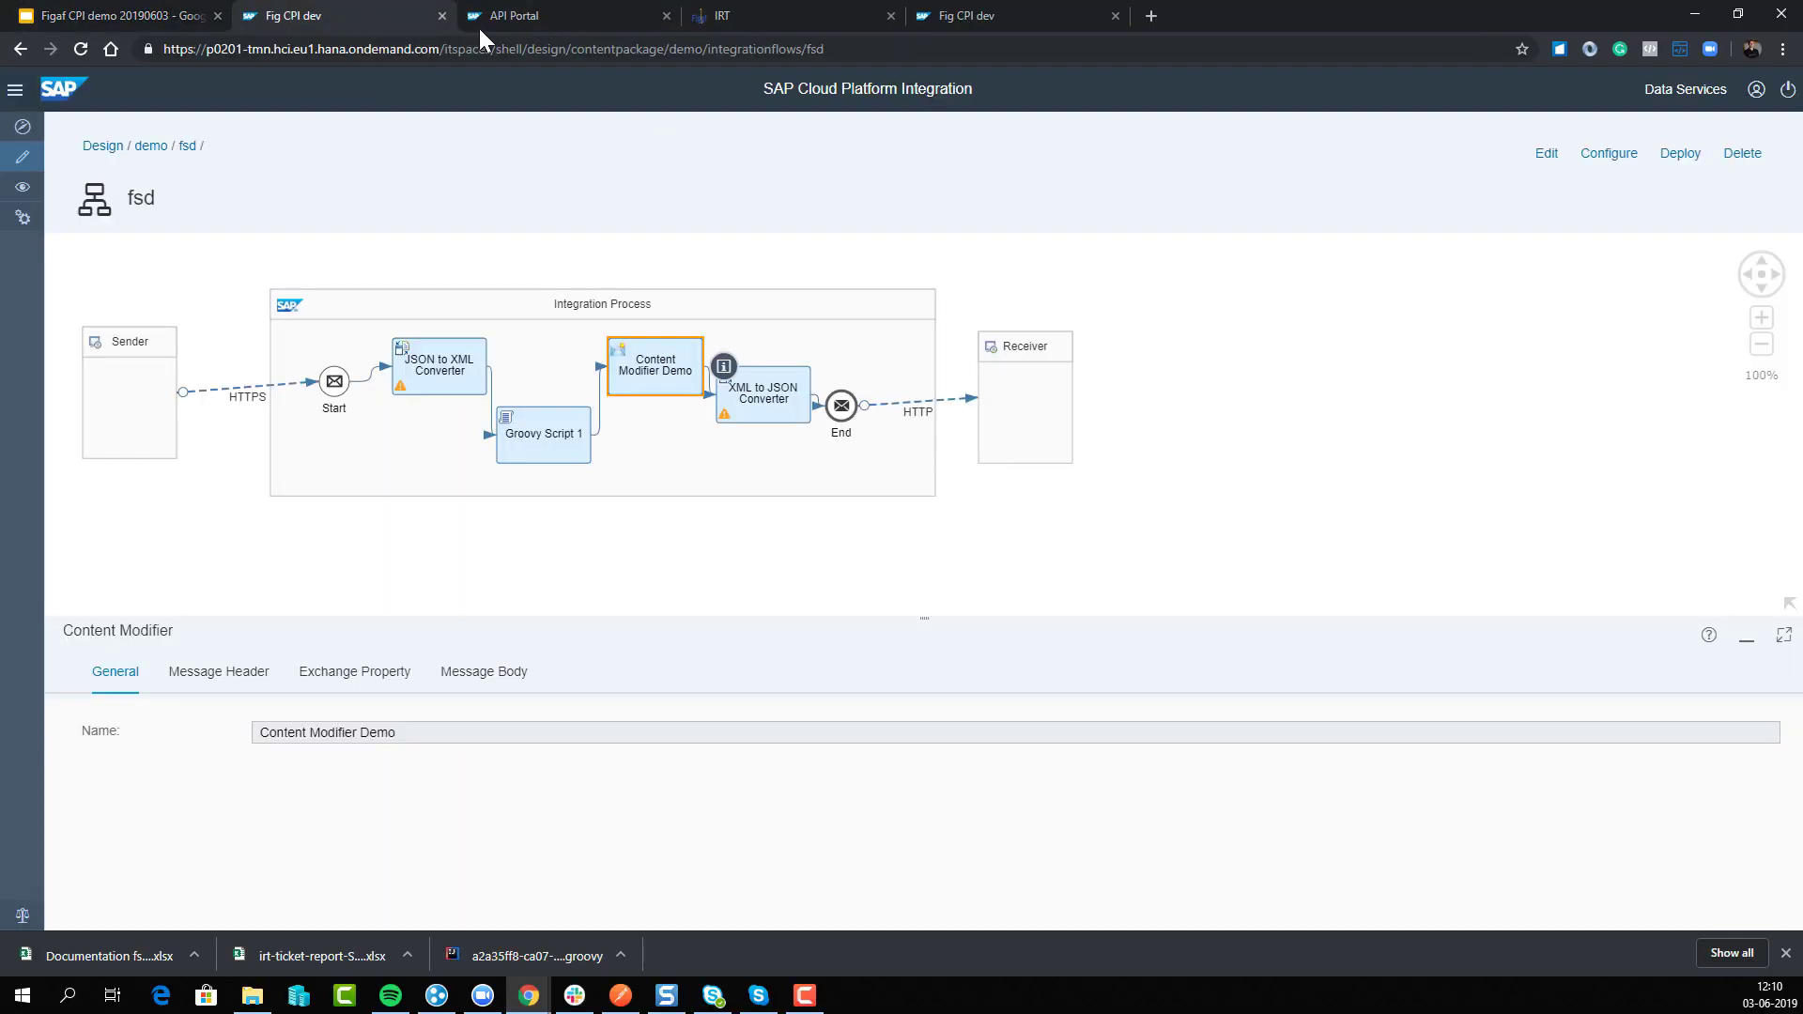
- Switch back to IRT and start a new ticket transport named Live demo 2 transport 1 for the CPI landscape
click(729, 19)
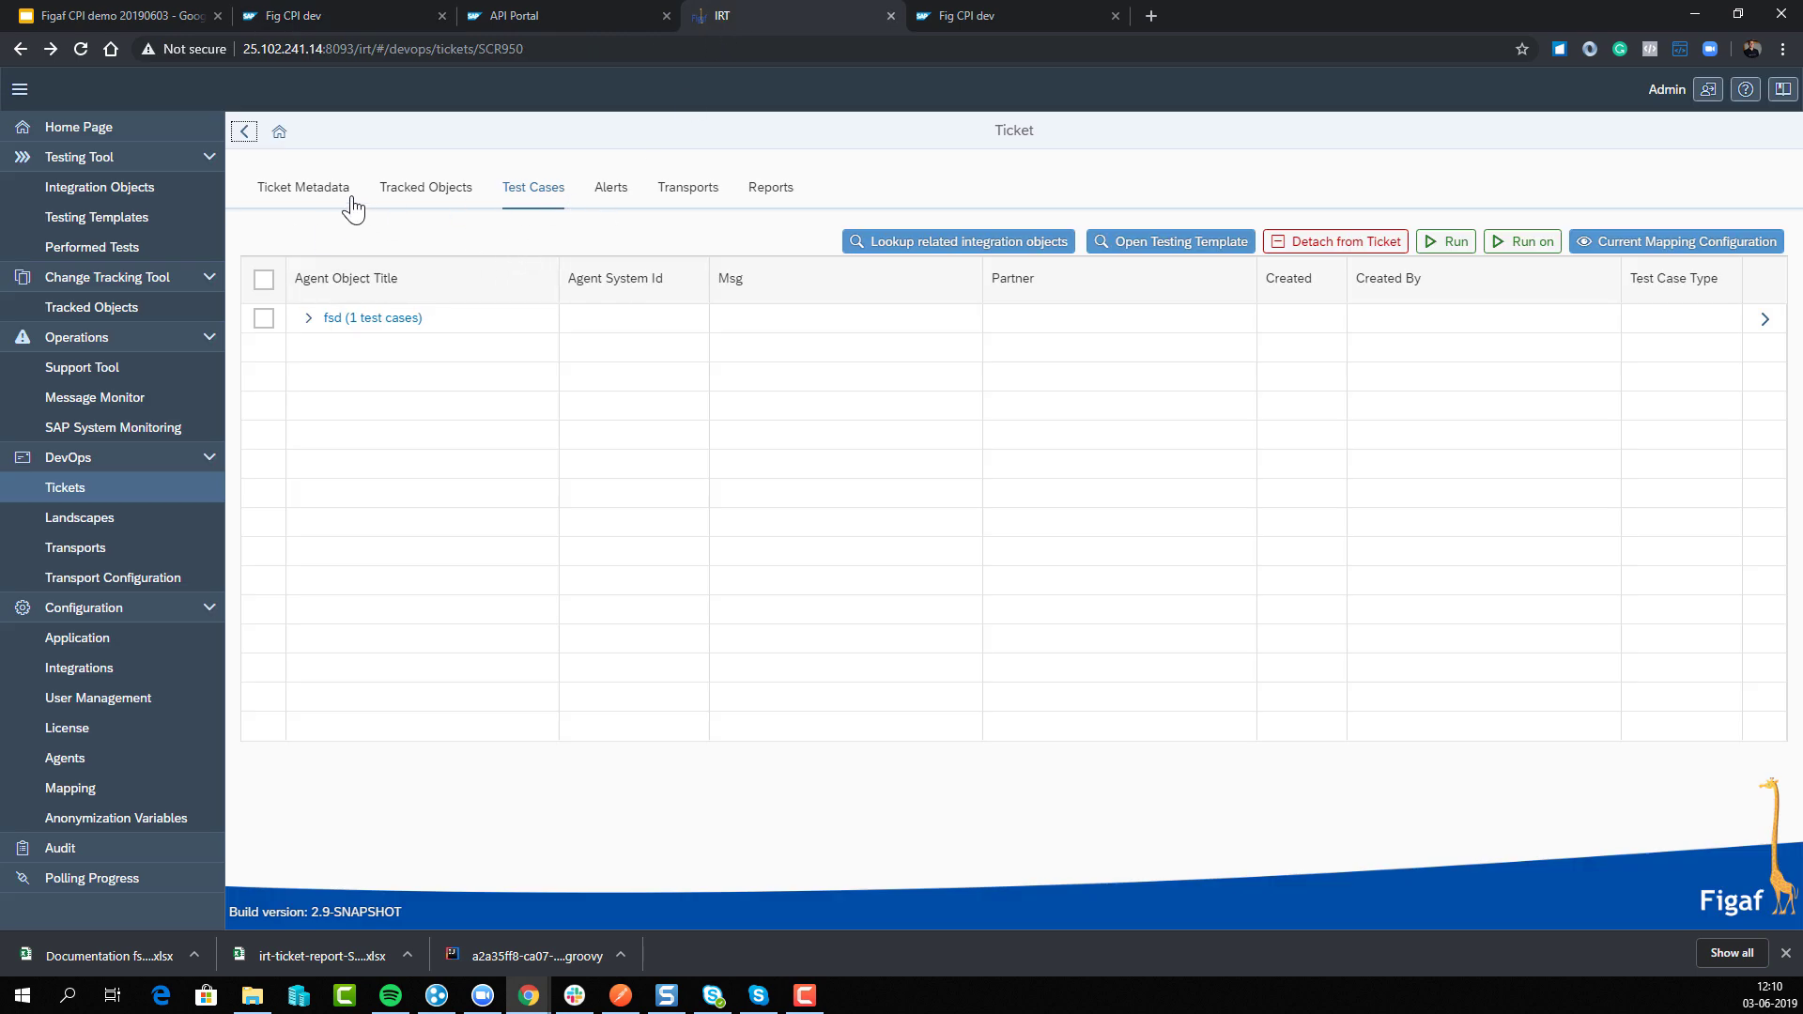
click(438, 198)
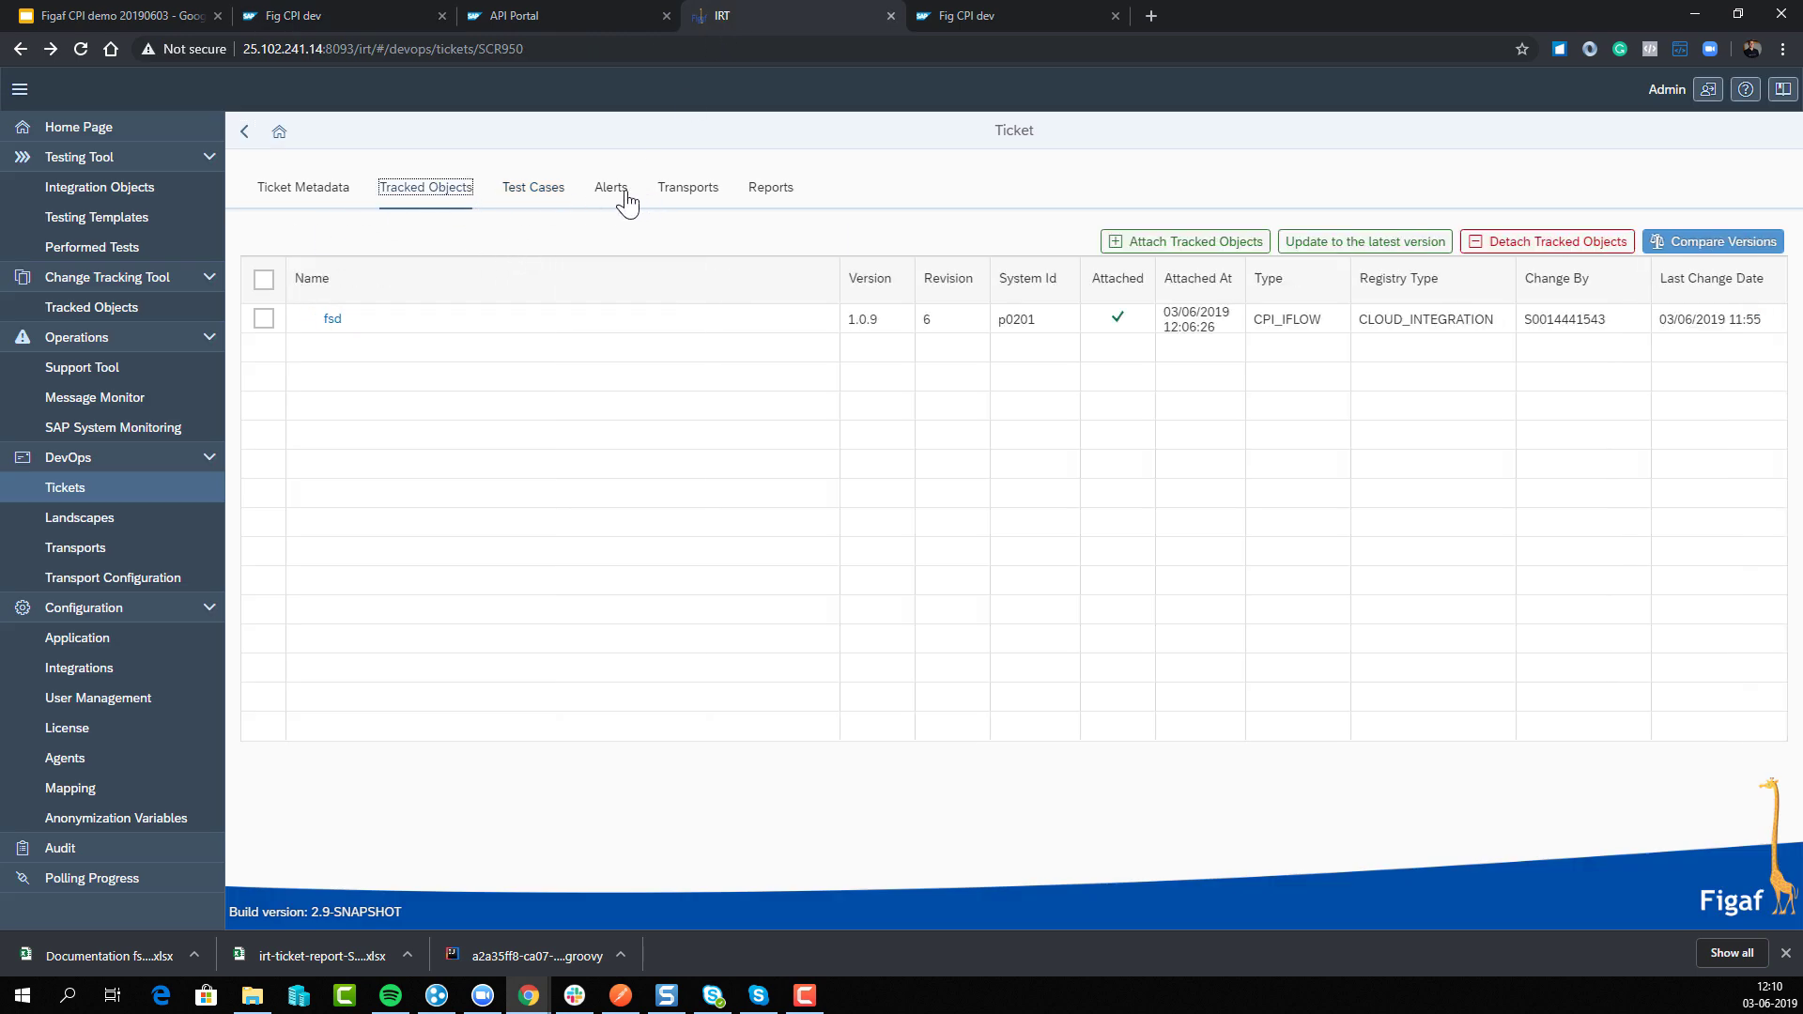
click(682, 195)
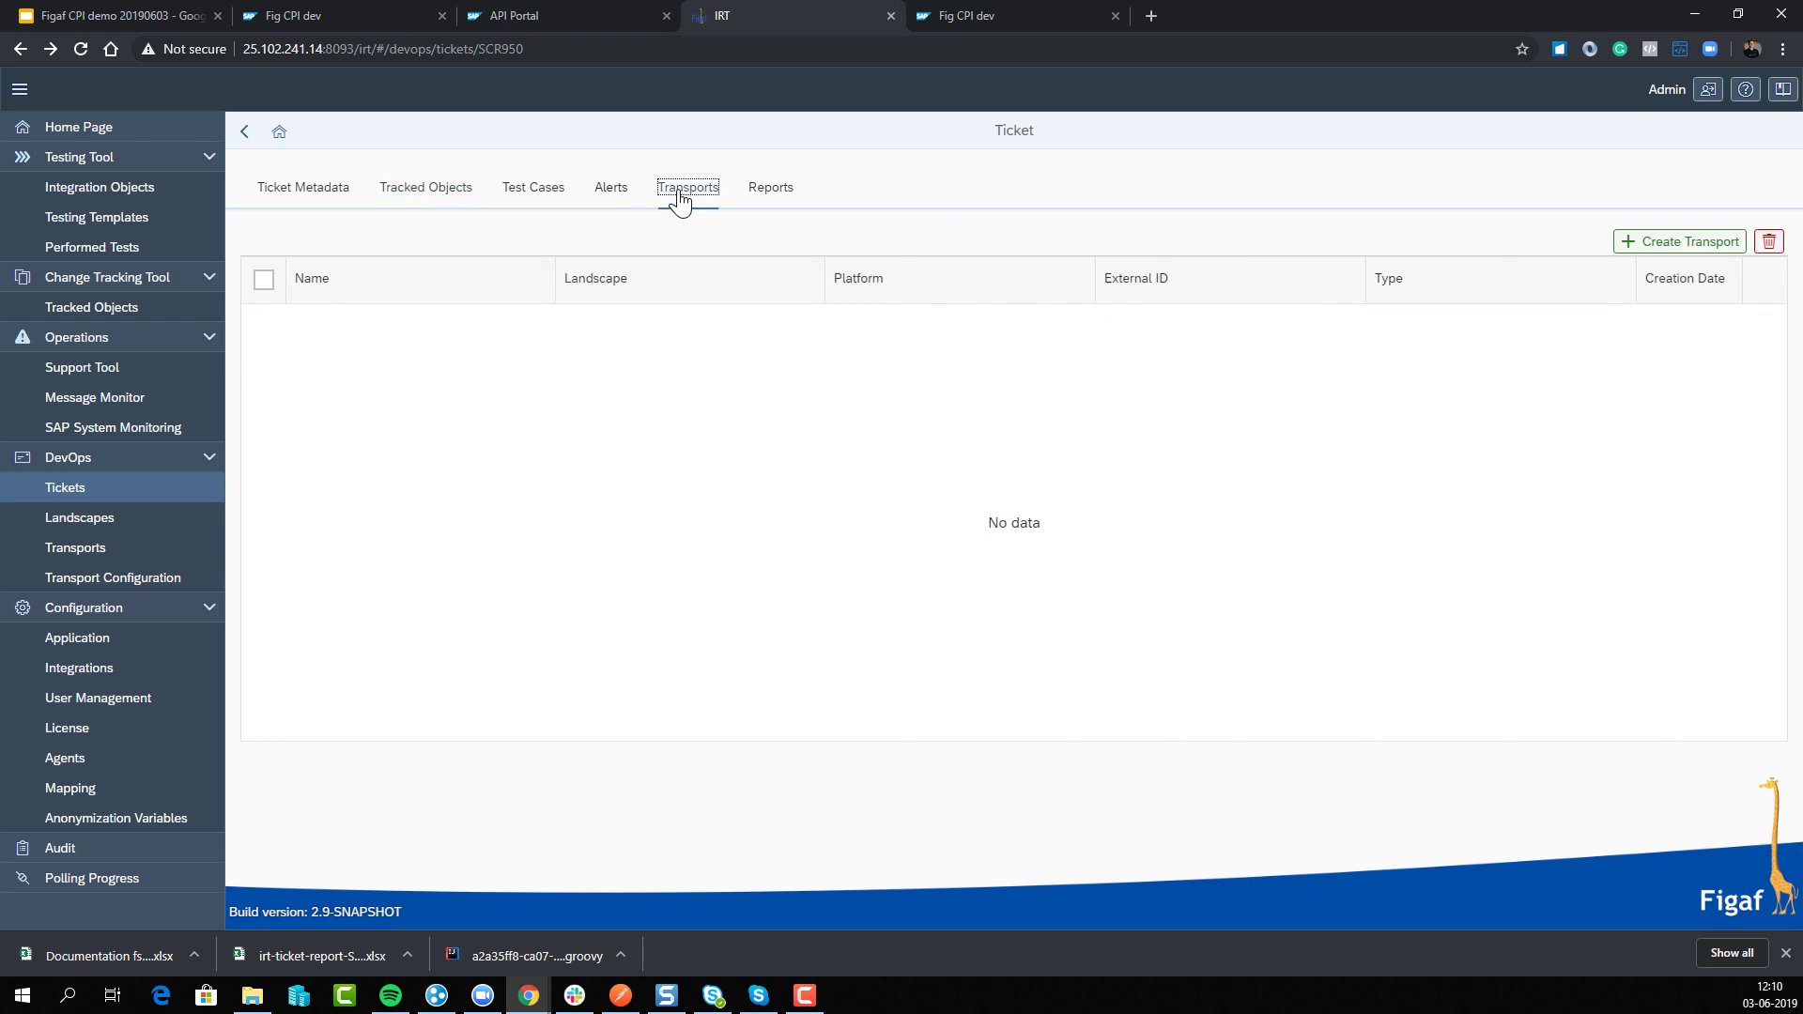
click(1723, 241)
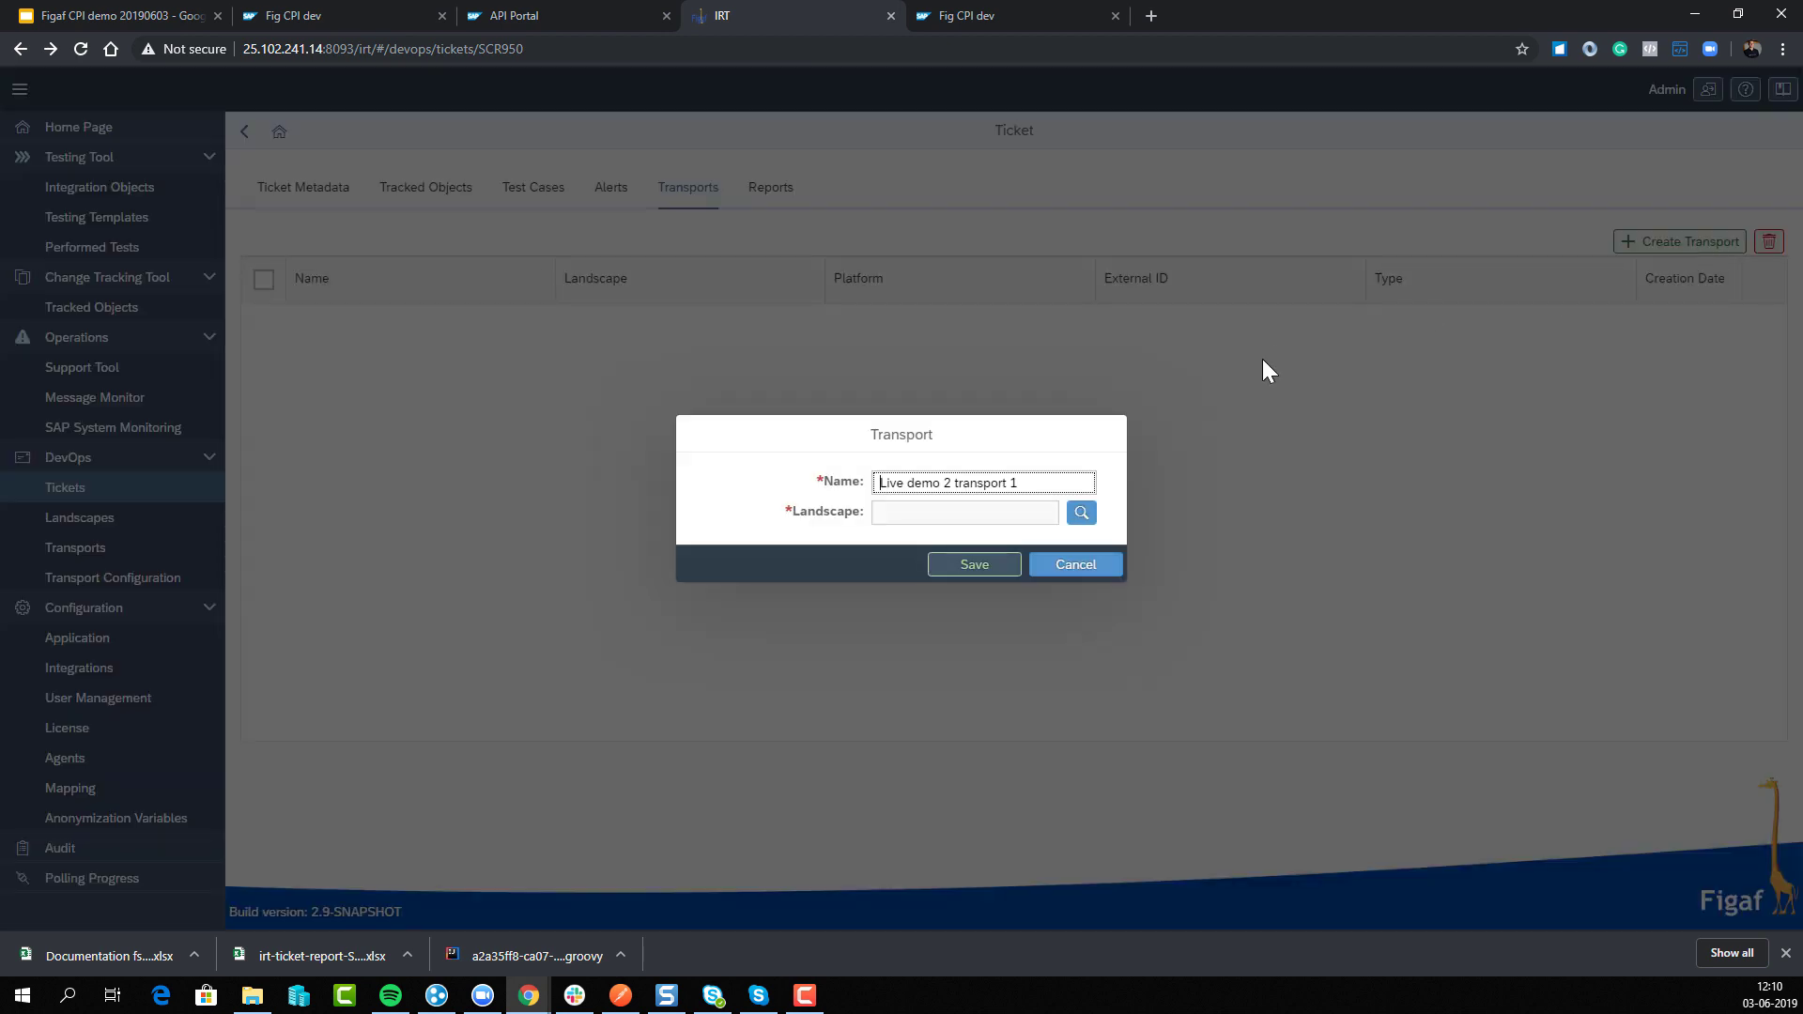
click(1080, 513)
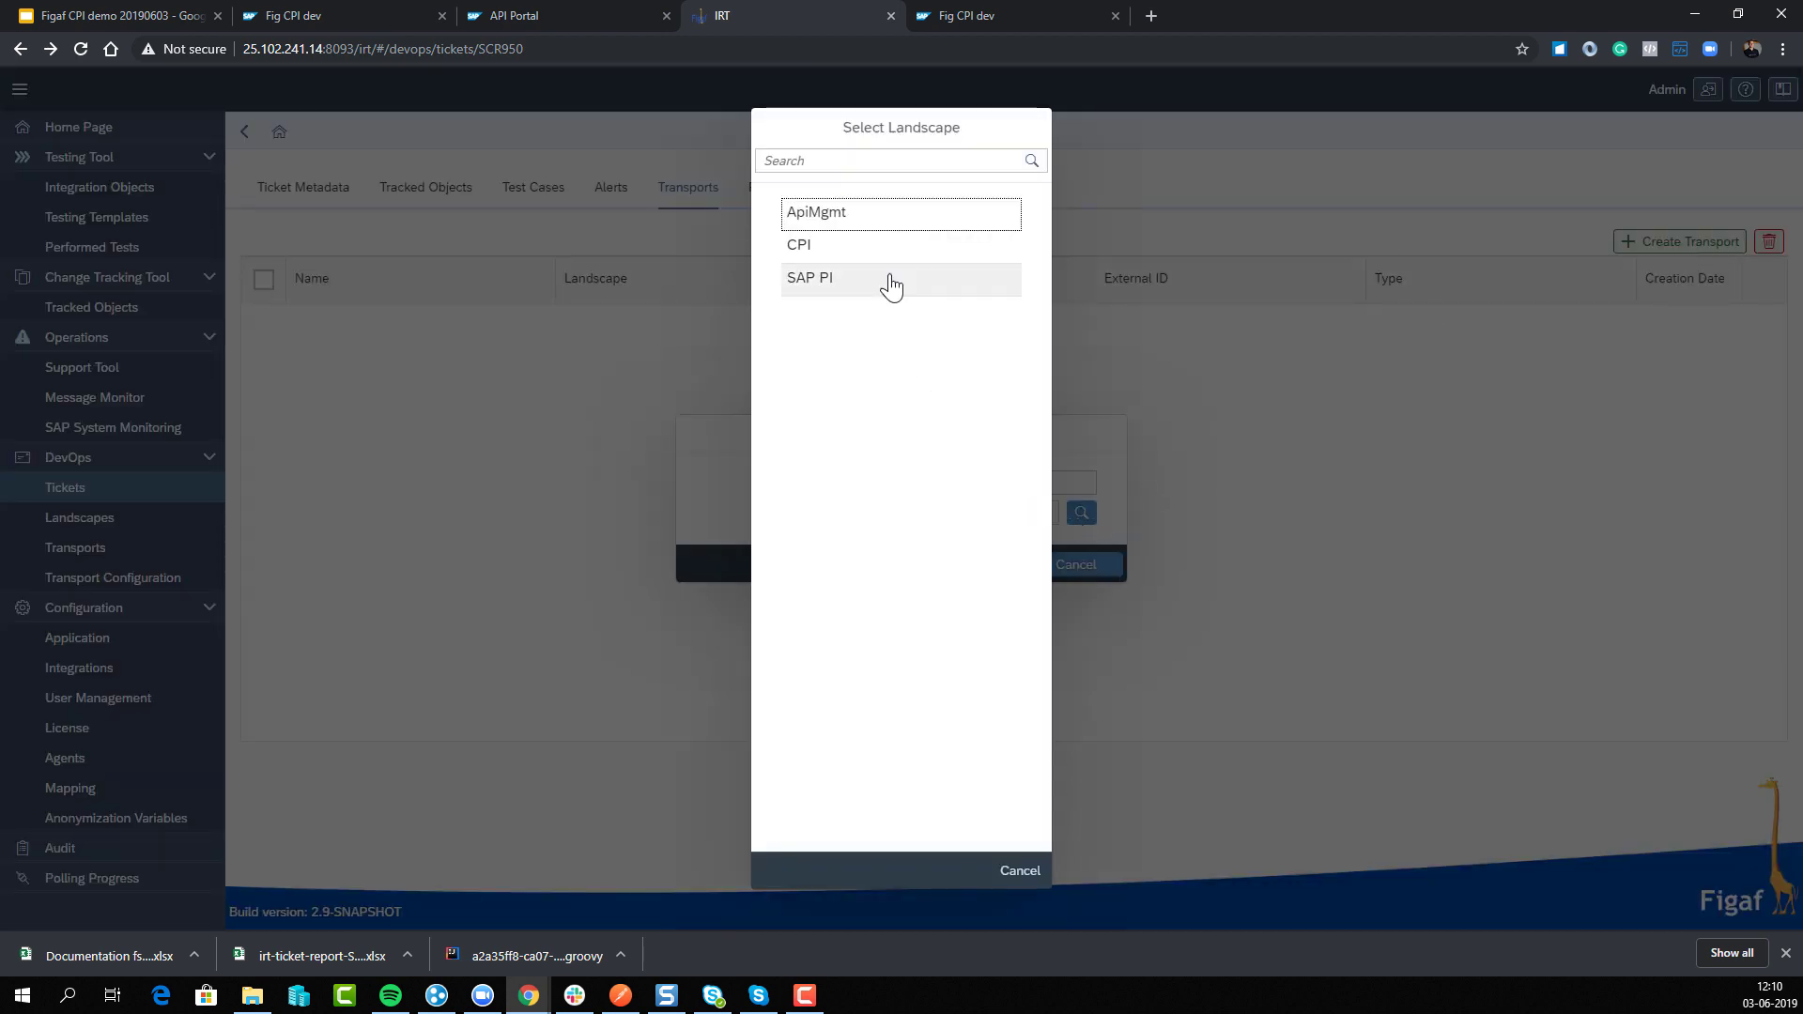
click(889, 260)
- Add the tracked fsd iFlow to the transport, save the transport and close its creation progress
click(1083, 529)
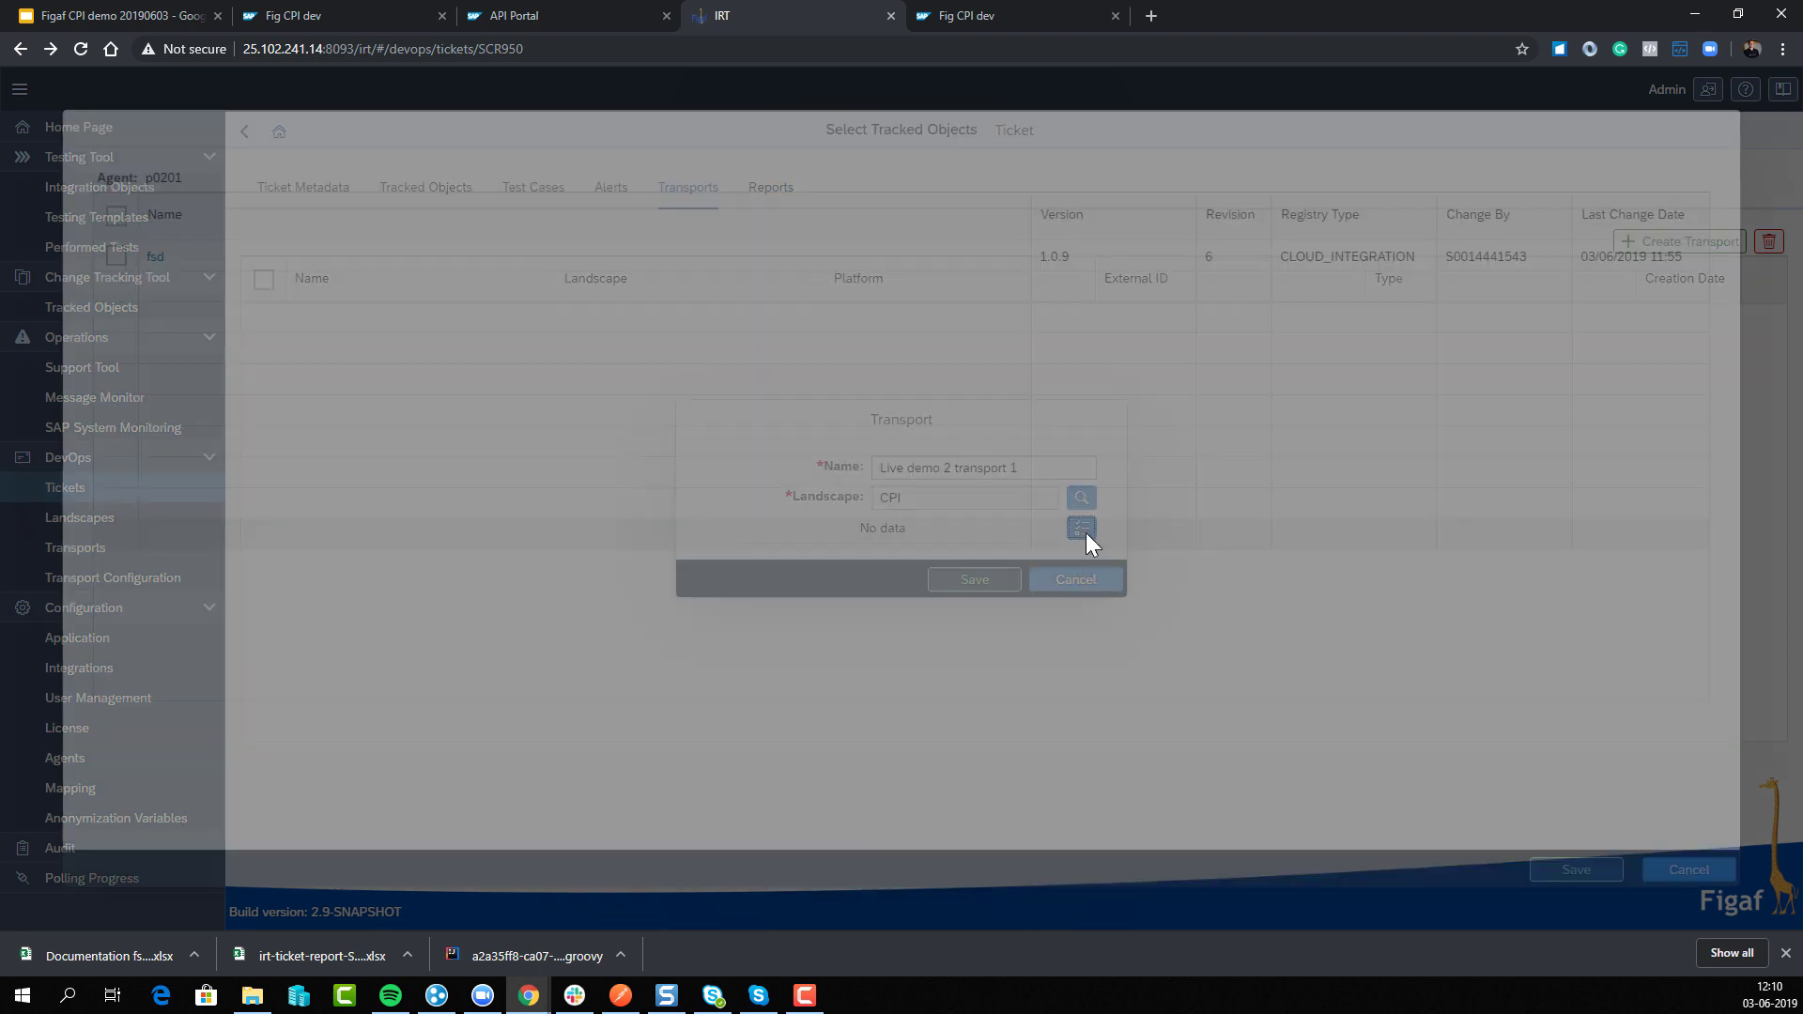
click(117, 255)
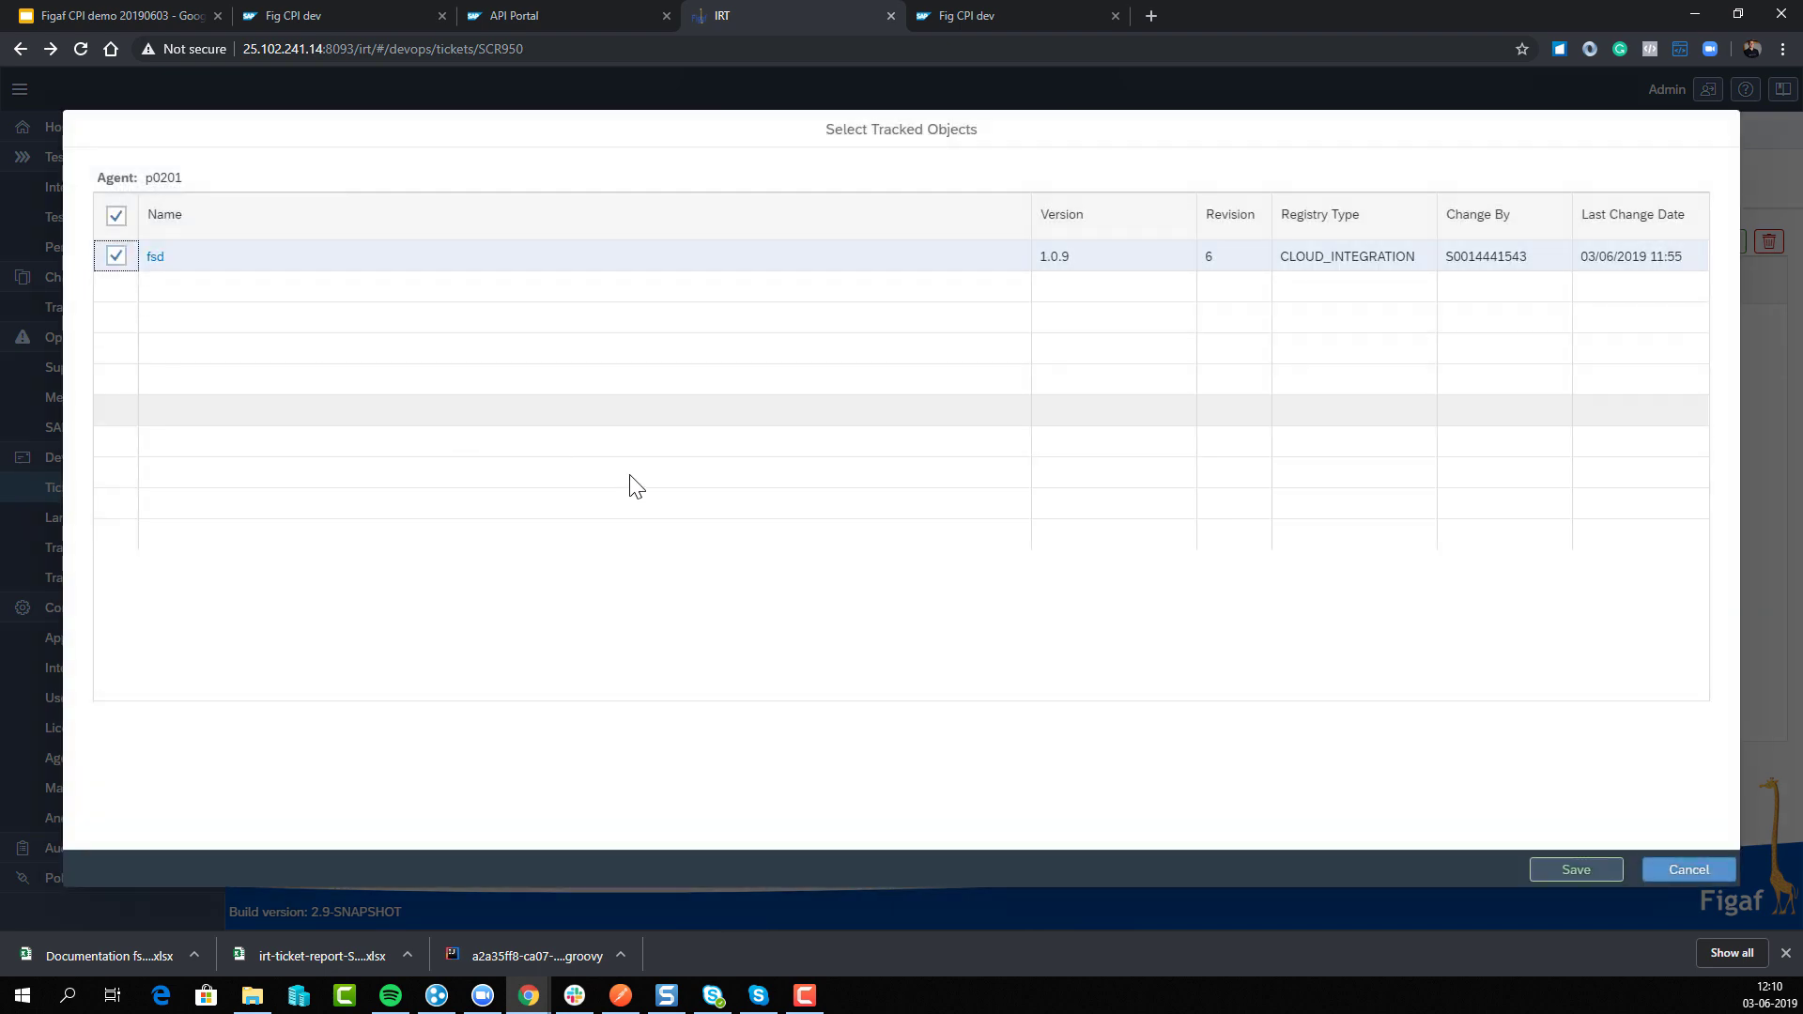
click(1574, 870)
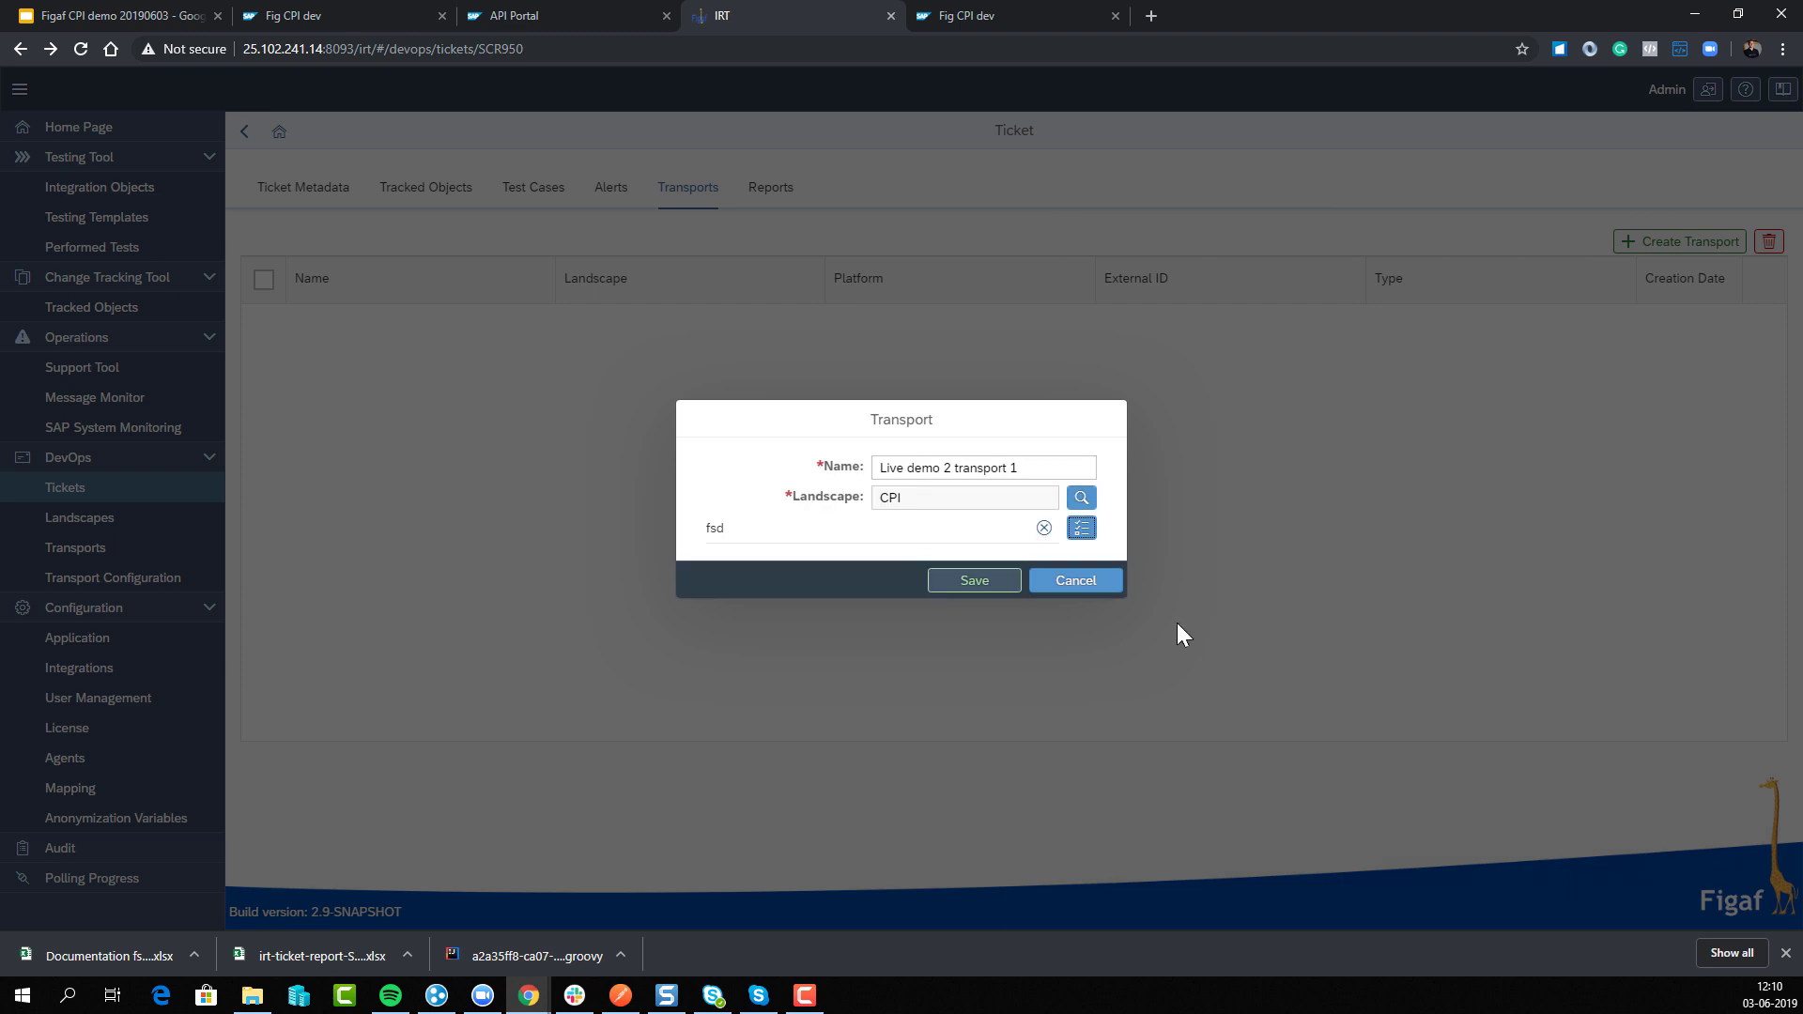
click(975, 582)
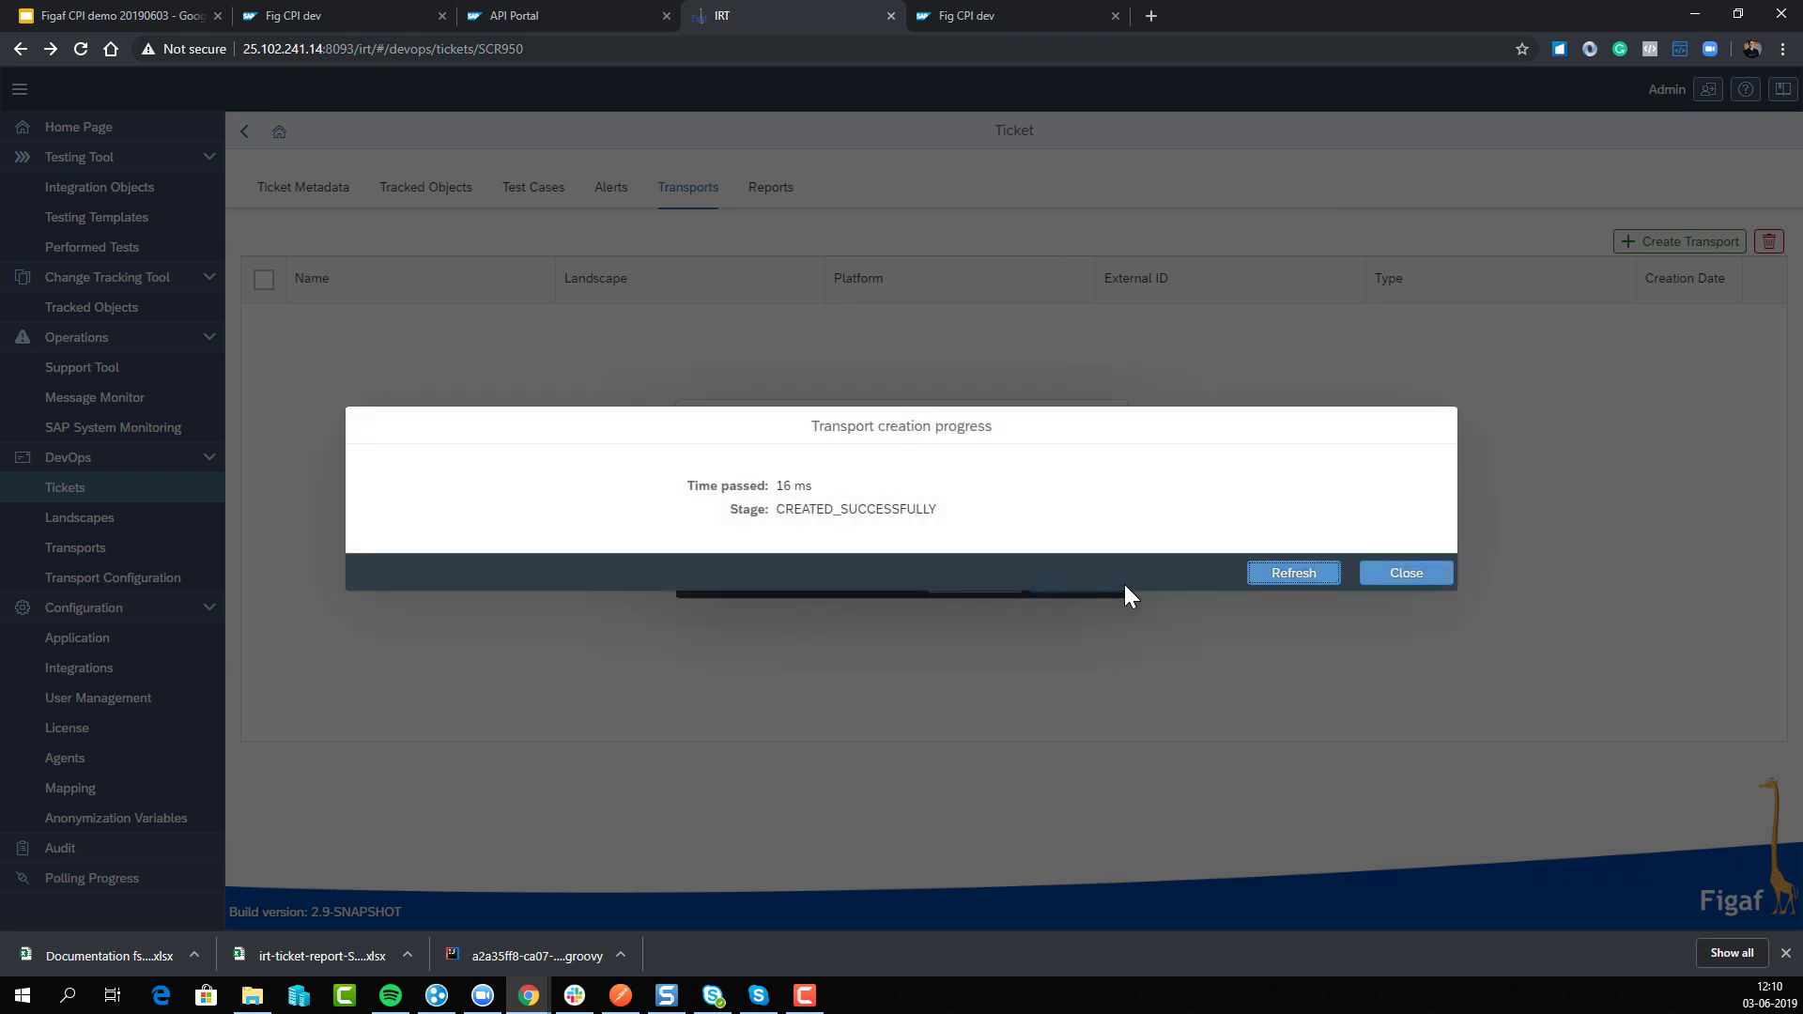
click(1293, 574)
click(1402, 575)
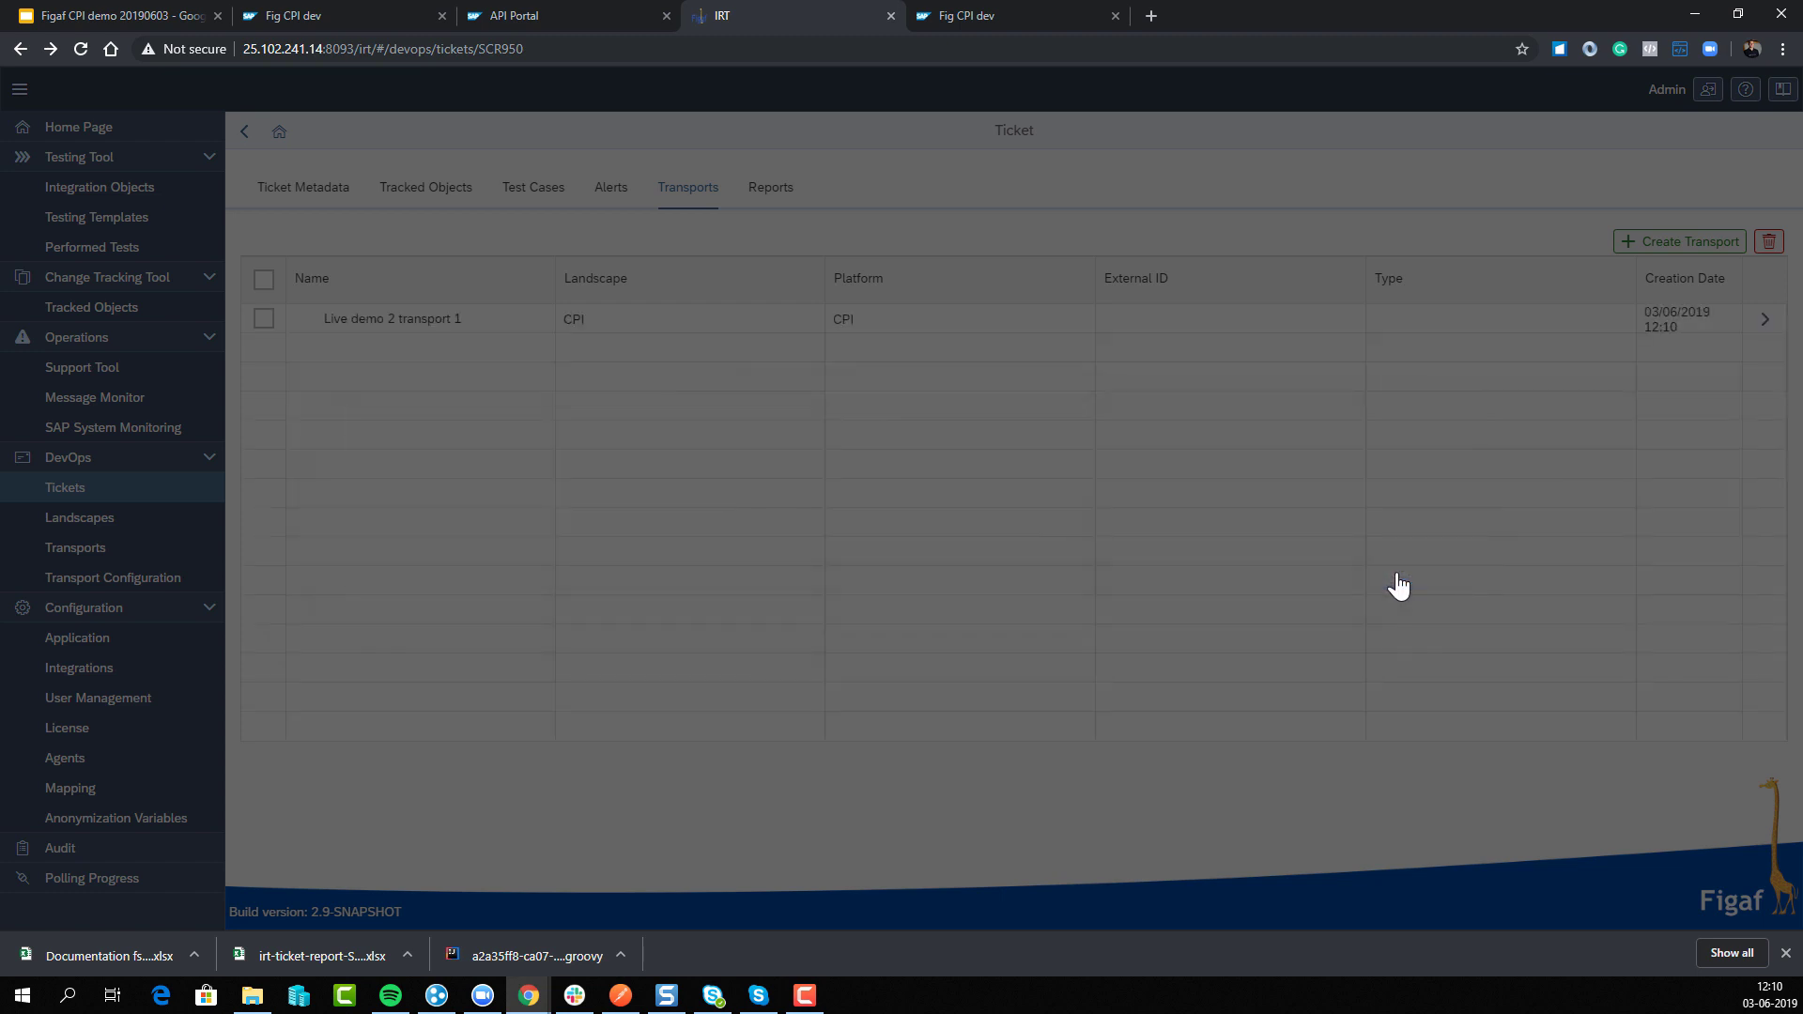
- Open Live demo 2 transport 1, import it into p0201 (qa), and view the tracked objects of its ticket
click(1763, 320)
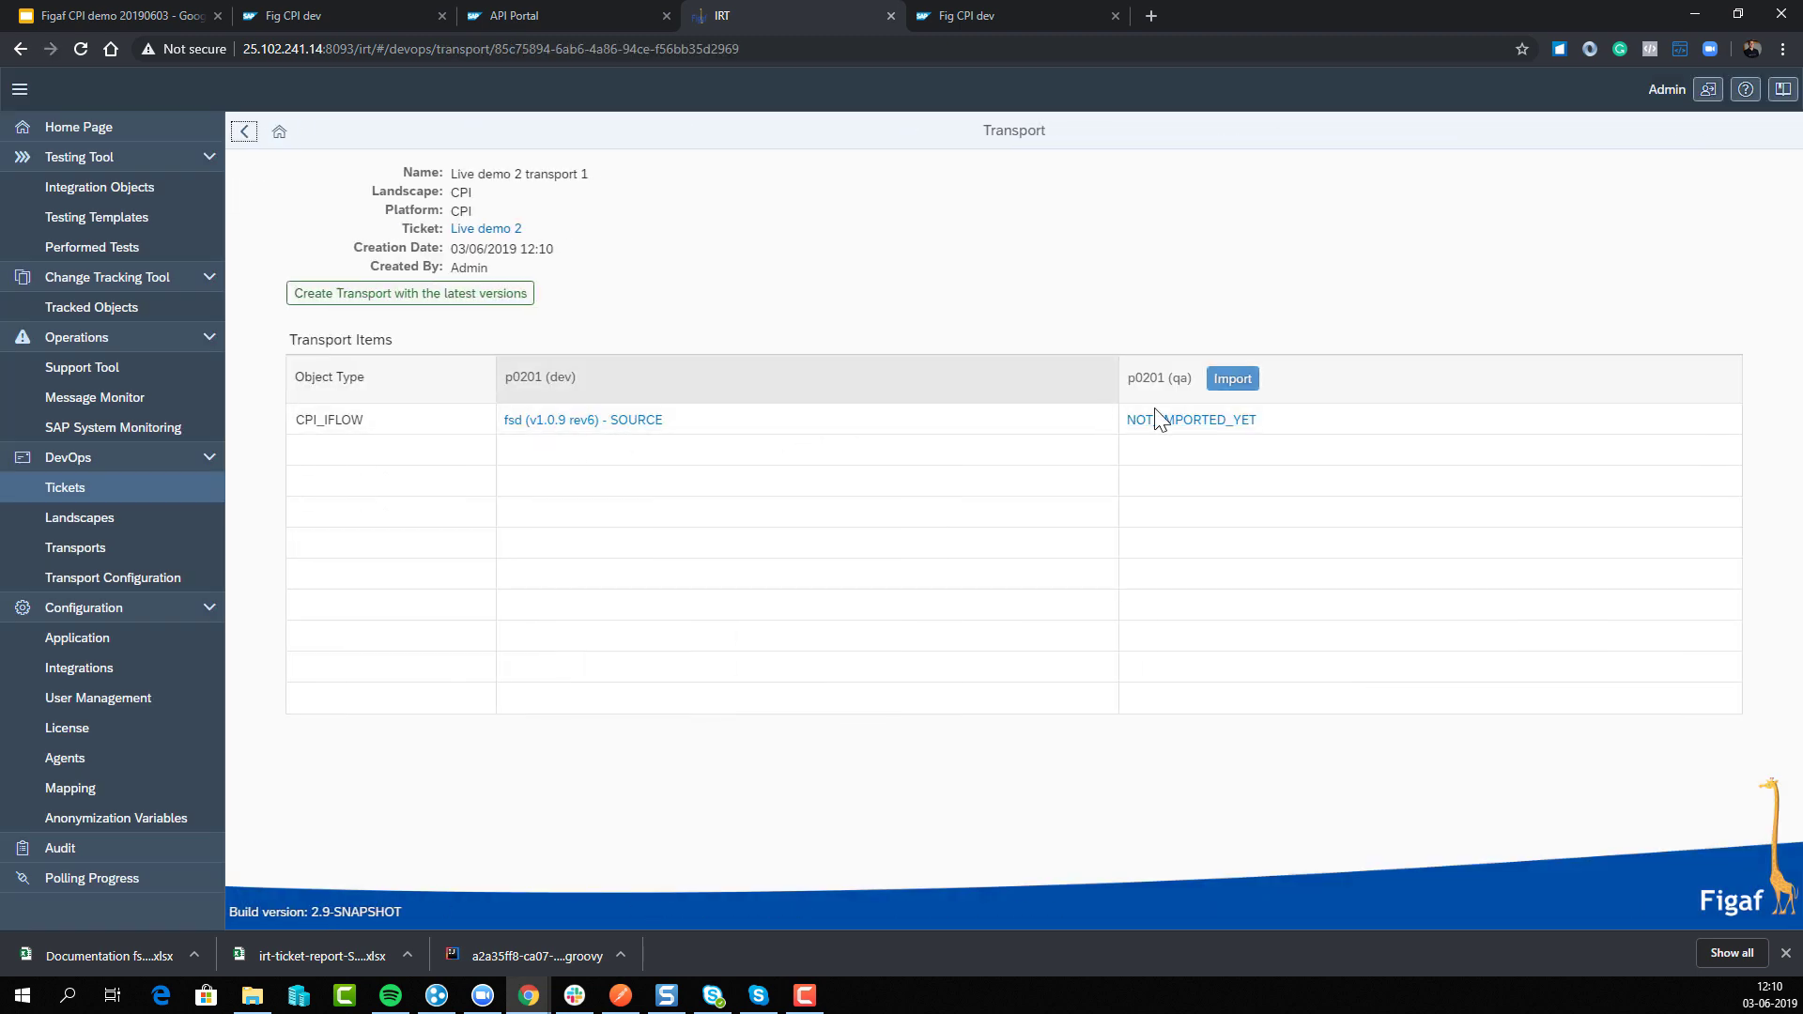
click(1231, 380)
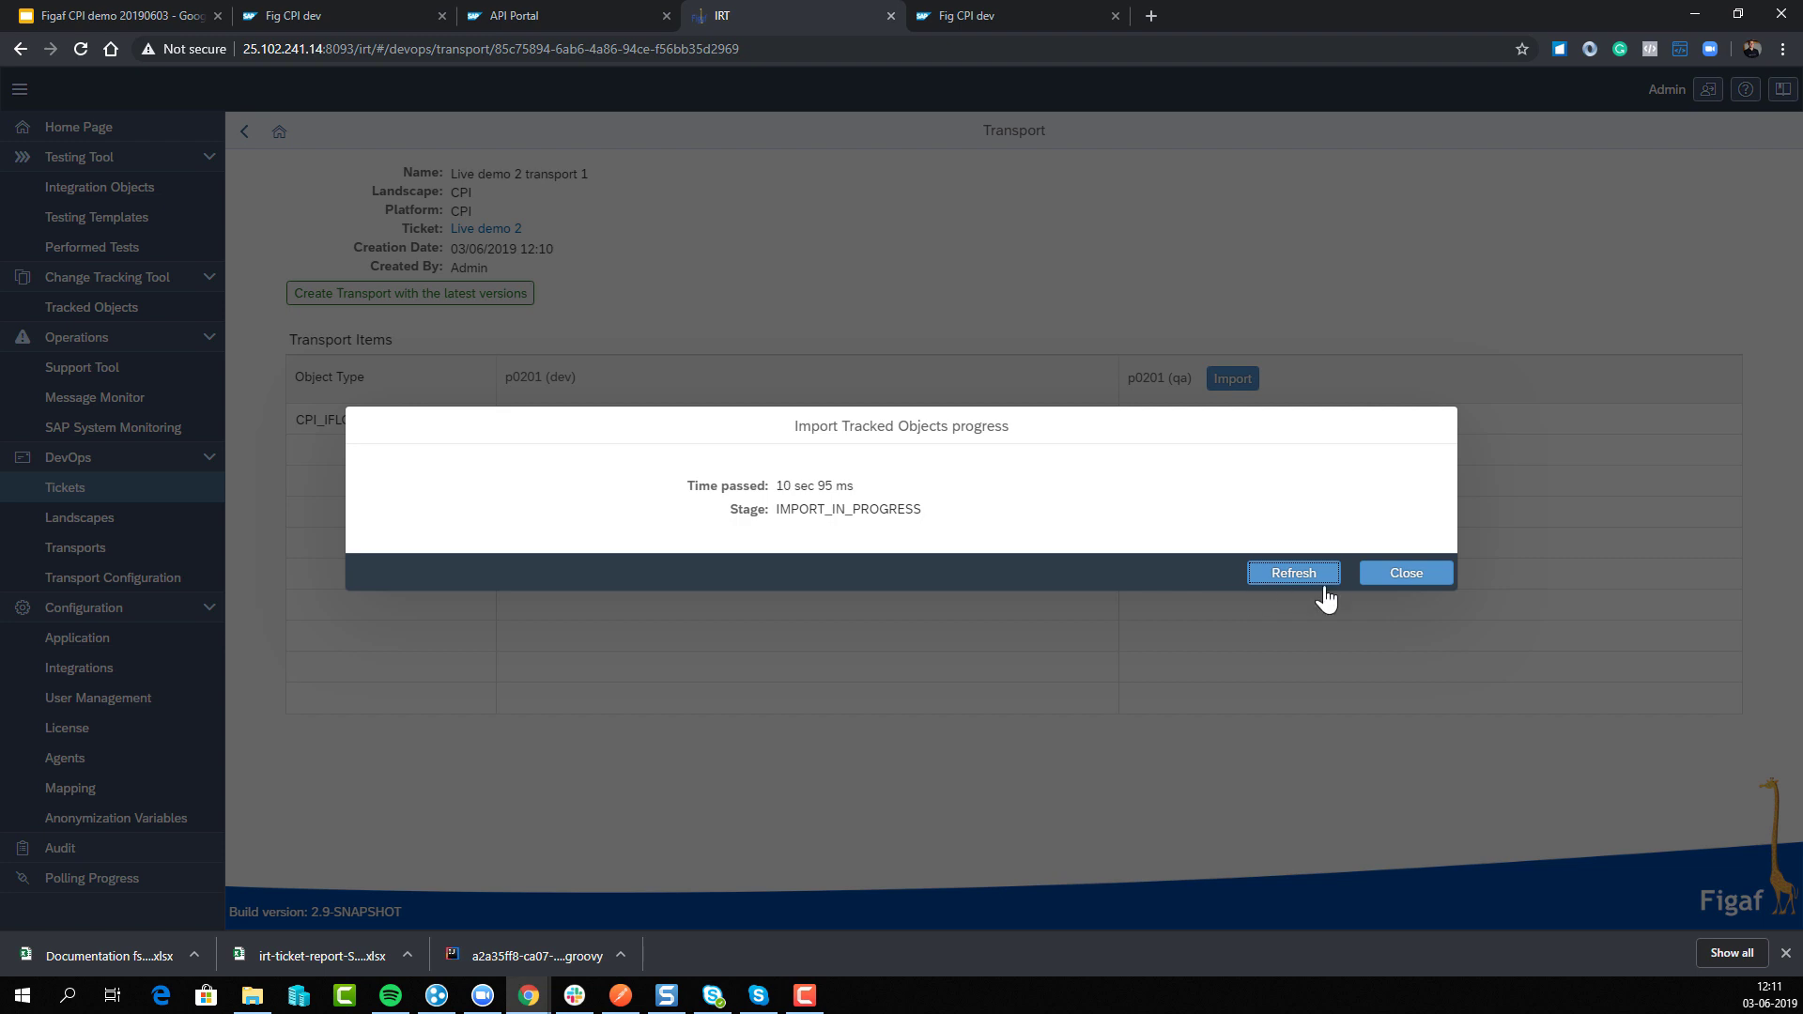
click(1425, 581)
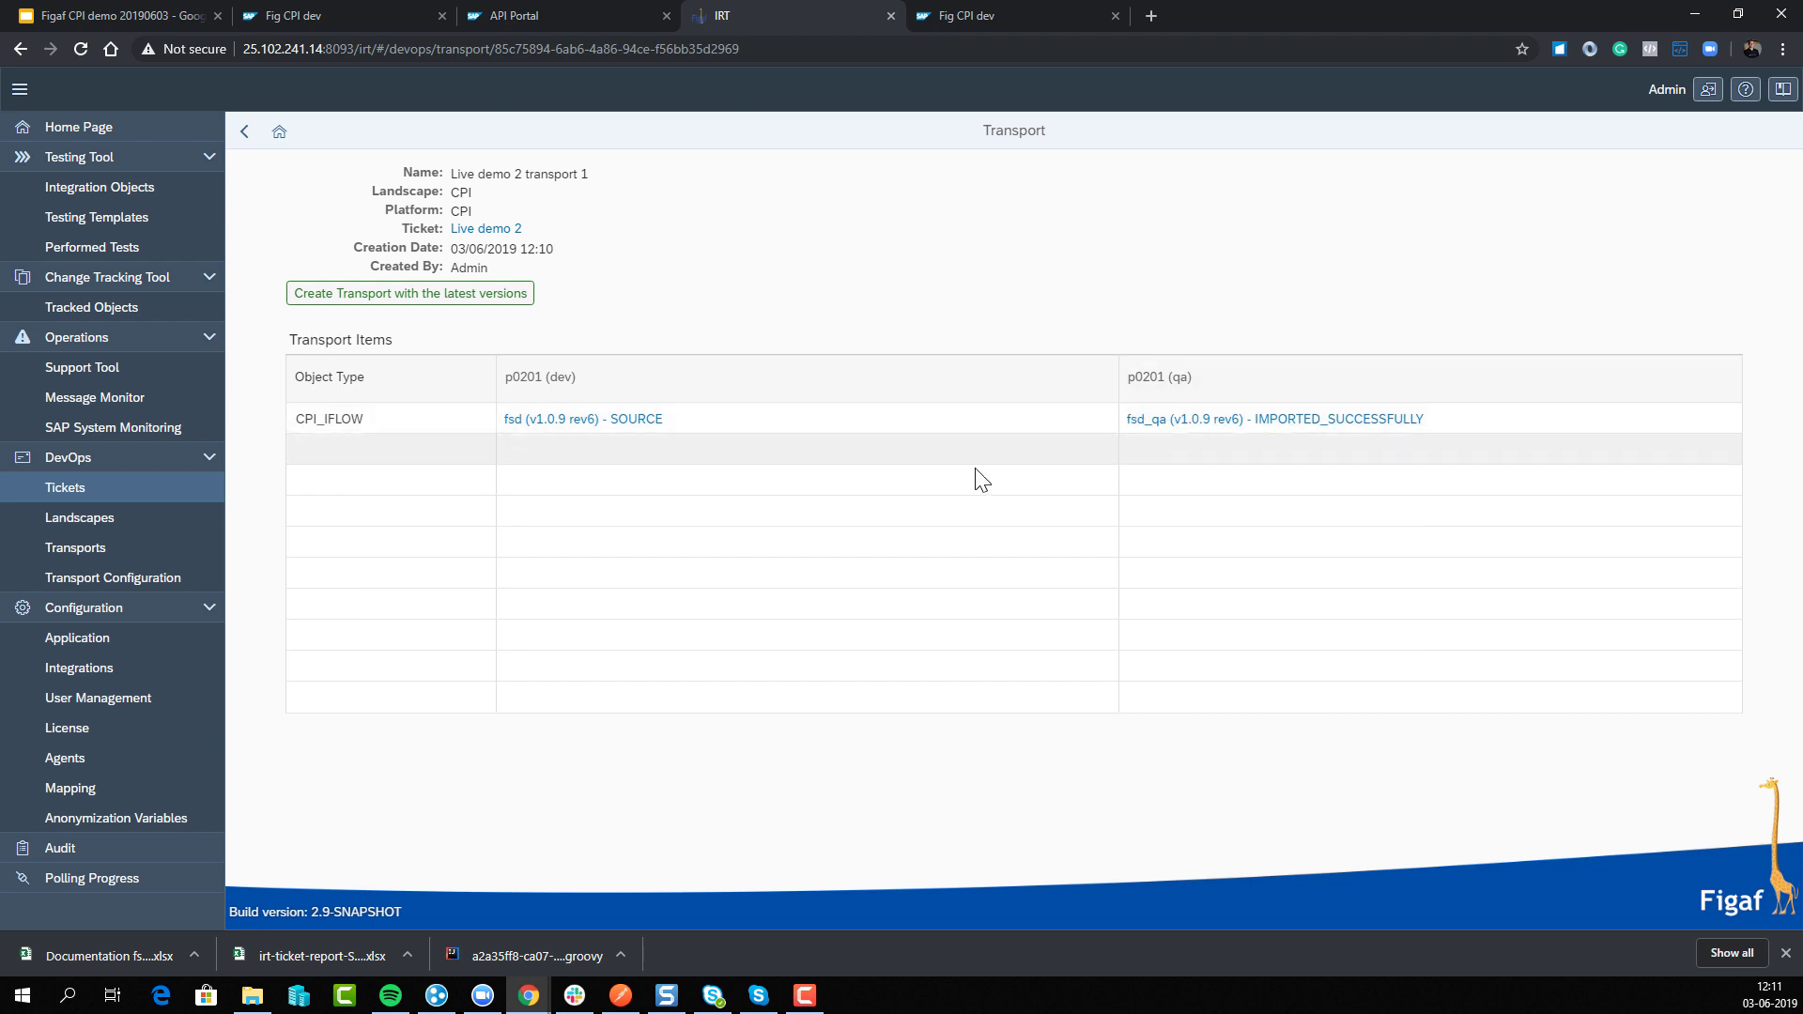
click(479, 231)
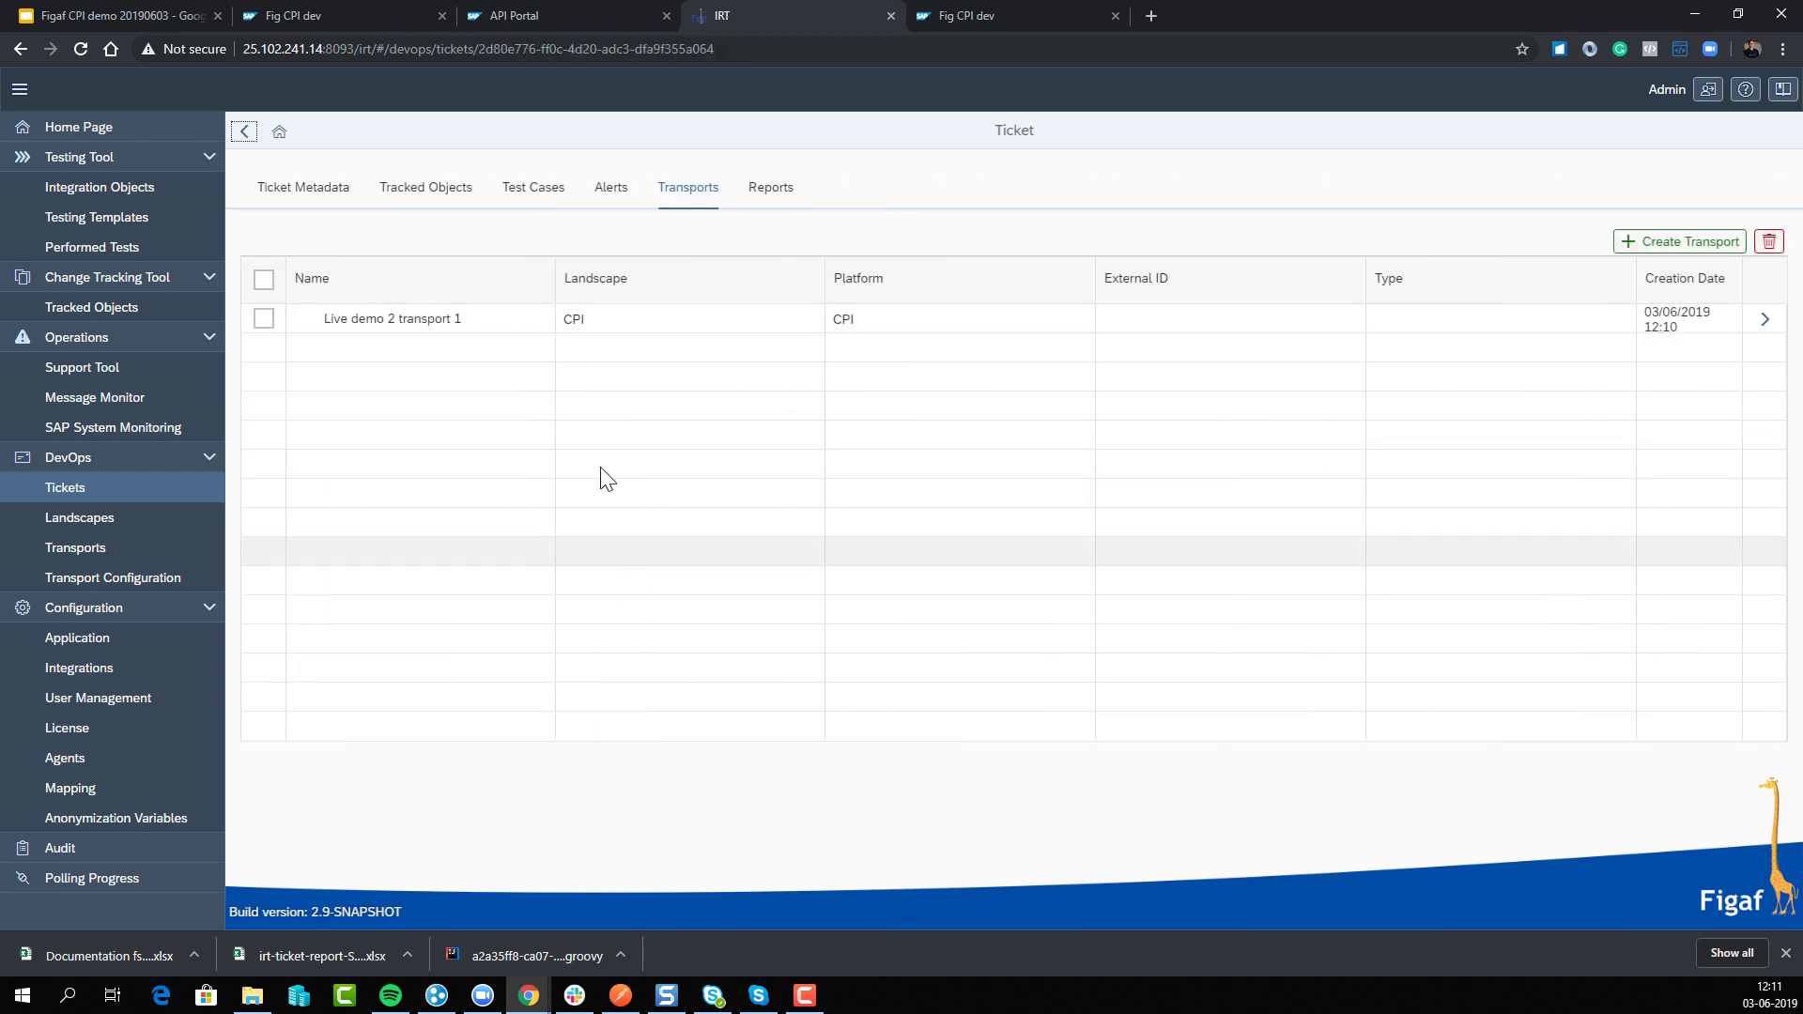
click(455, 189)
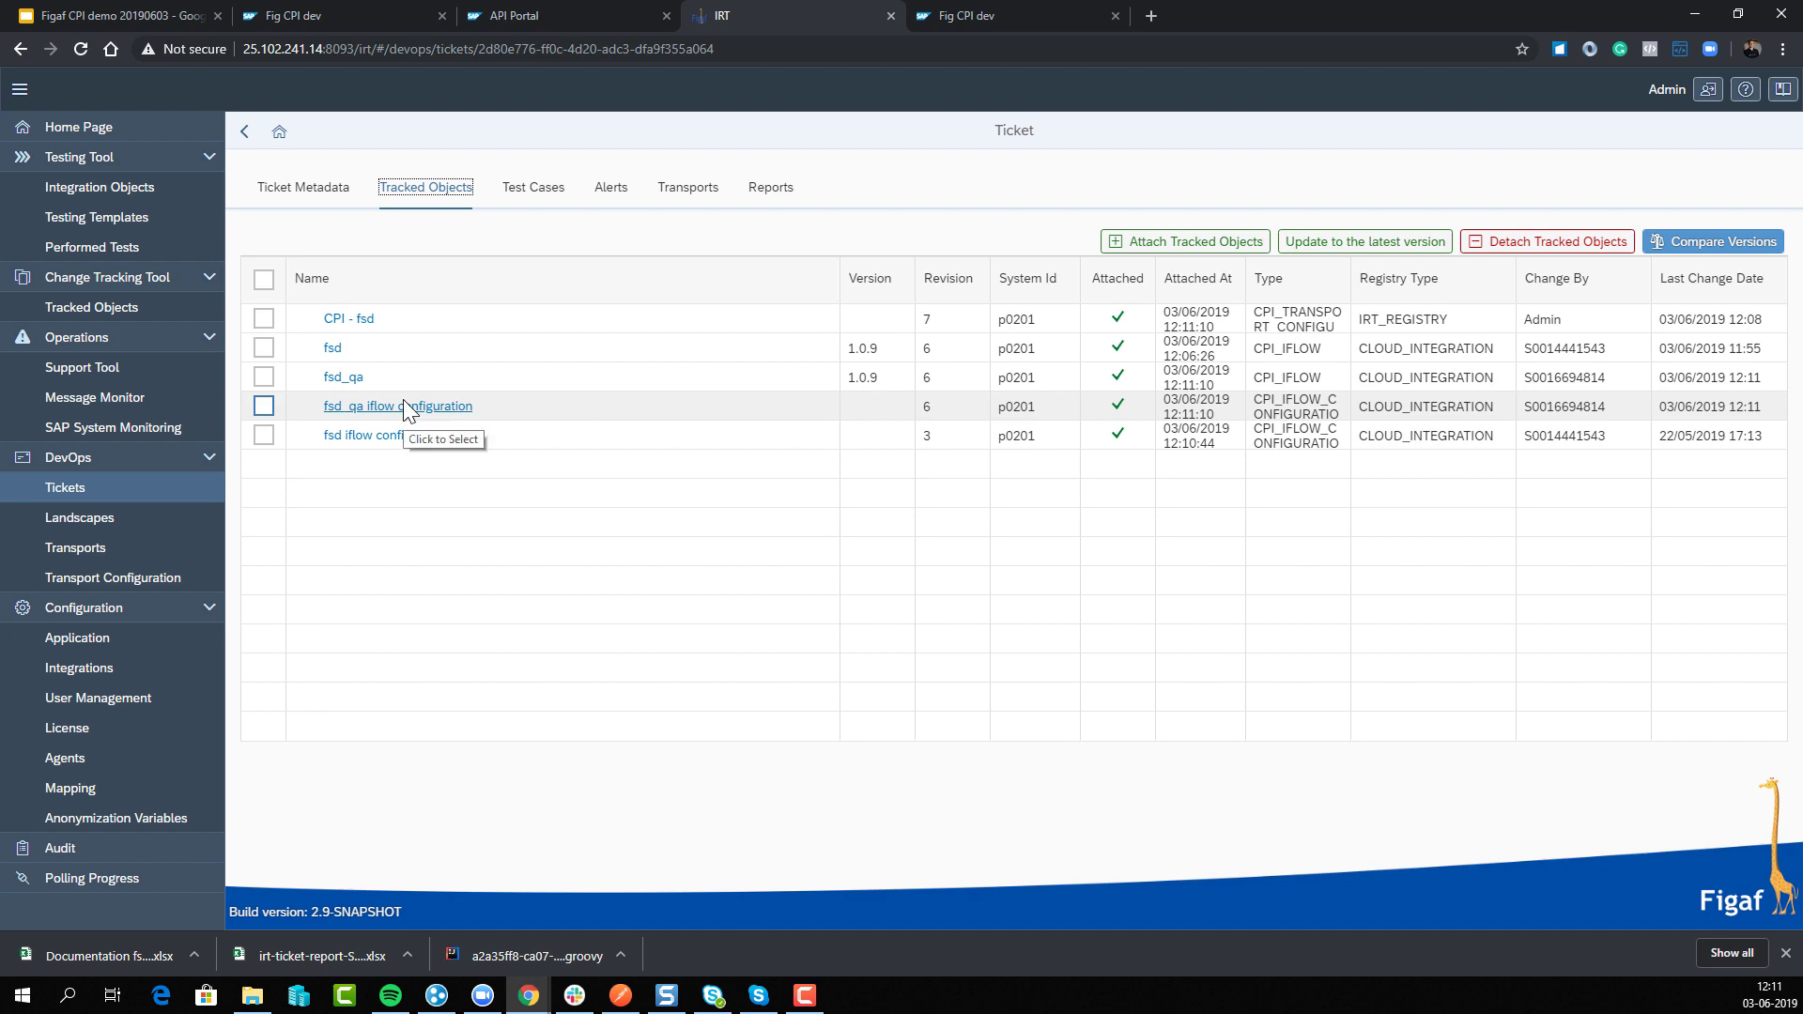
- Switch to SAP Cloud Platform Integration and list the artifacts of the qa|demo package
click(958, 20)
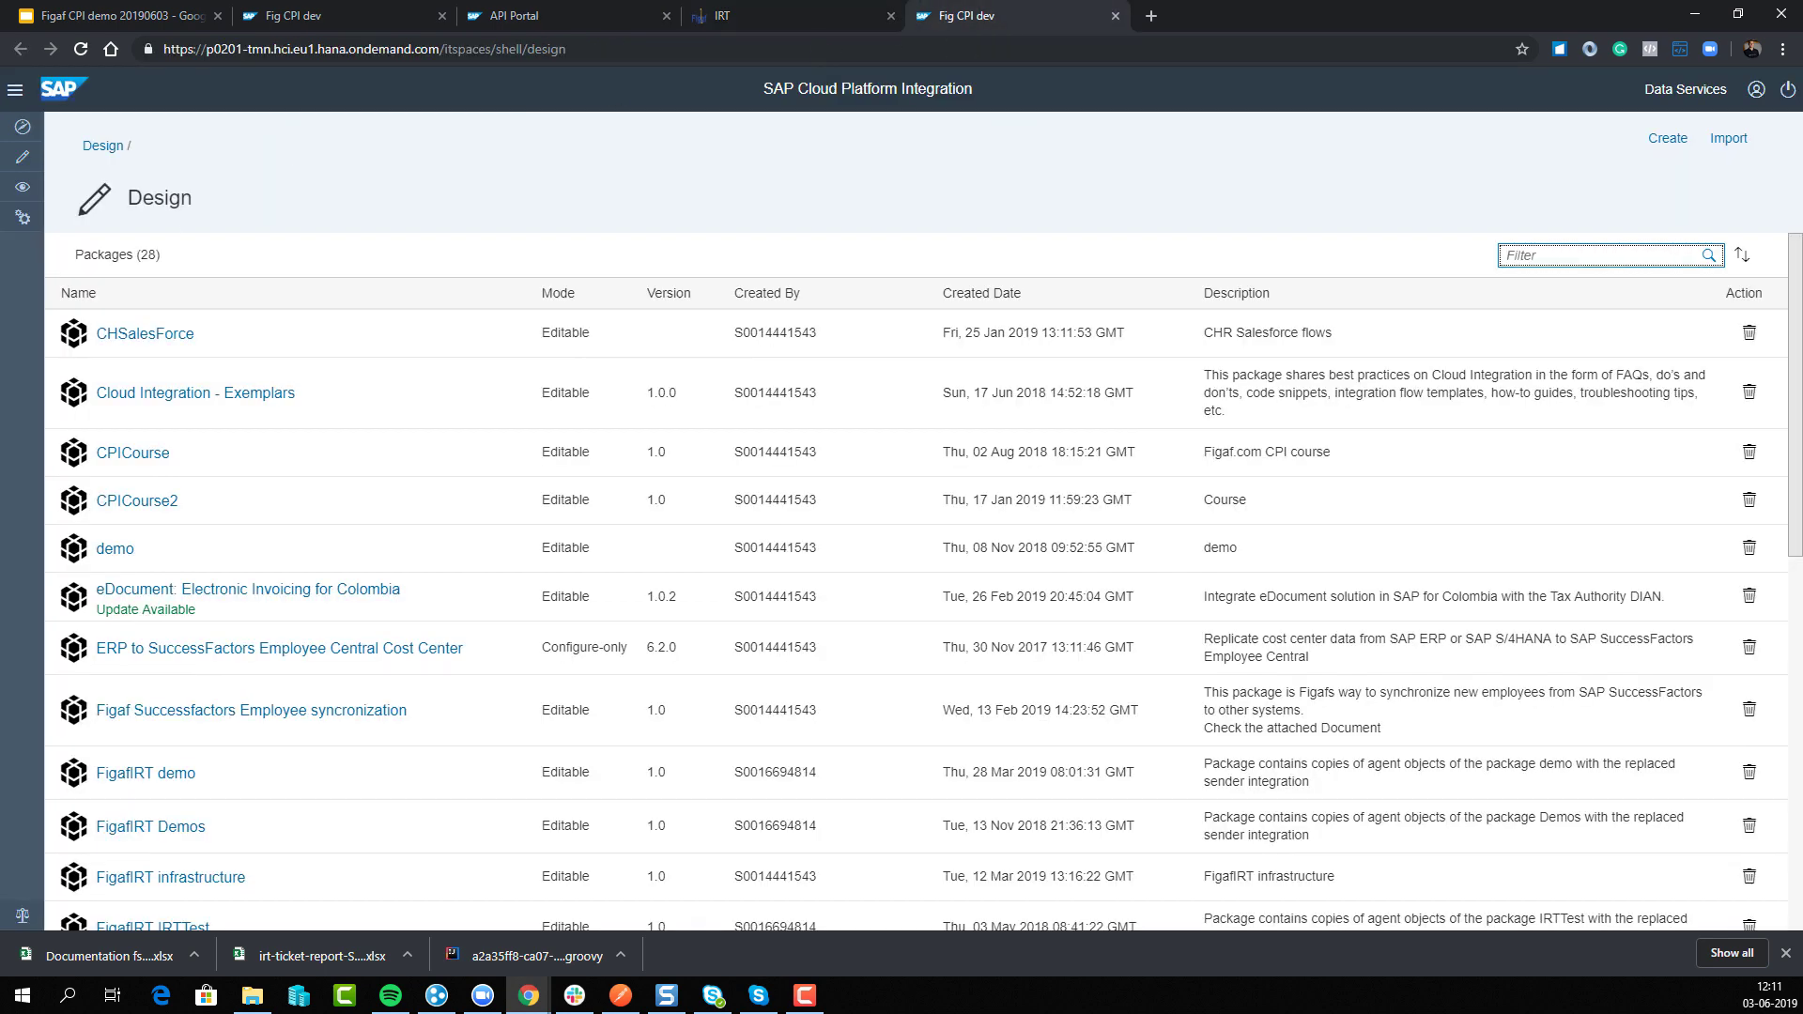
scroll(311, 727, down, 7)
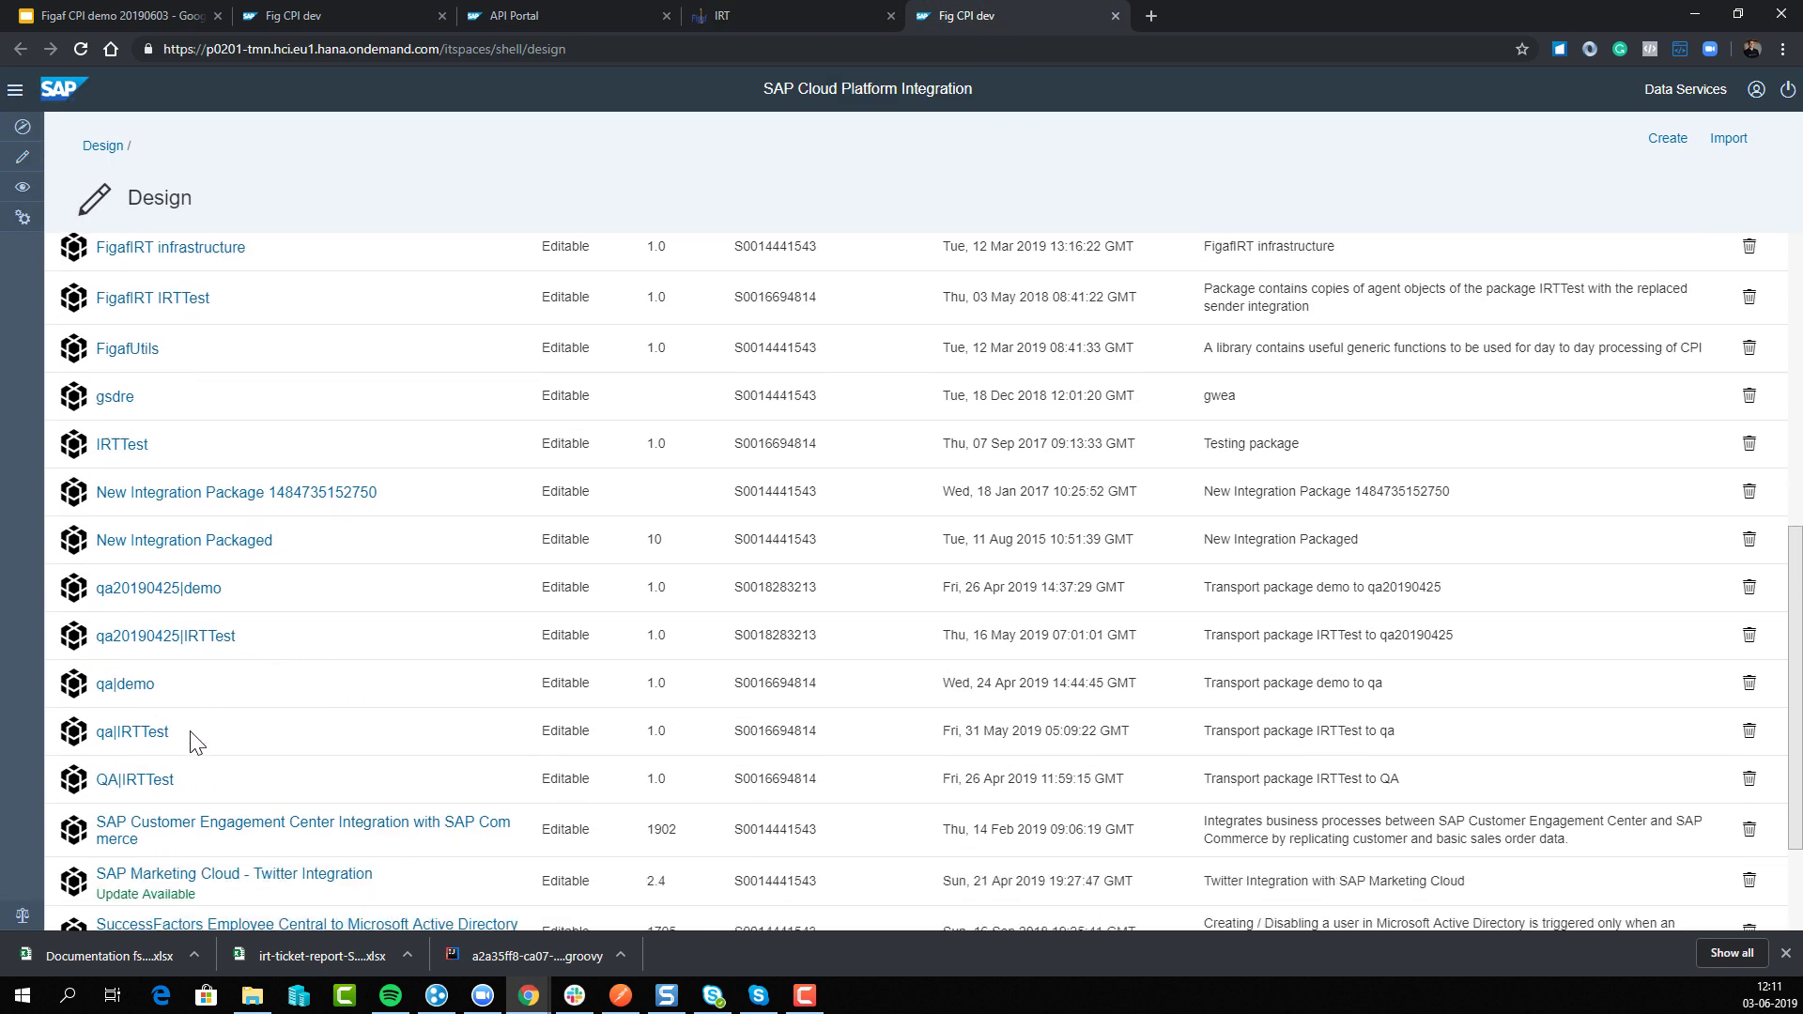
click(123, 657)
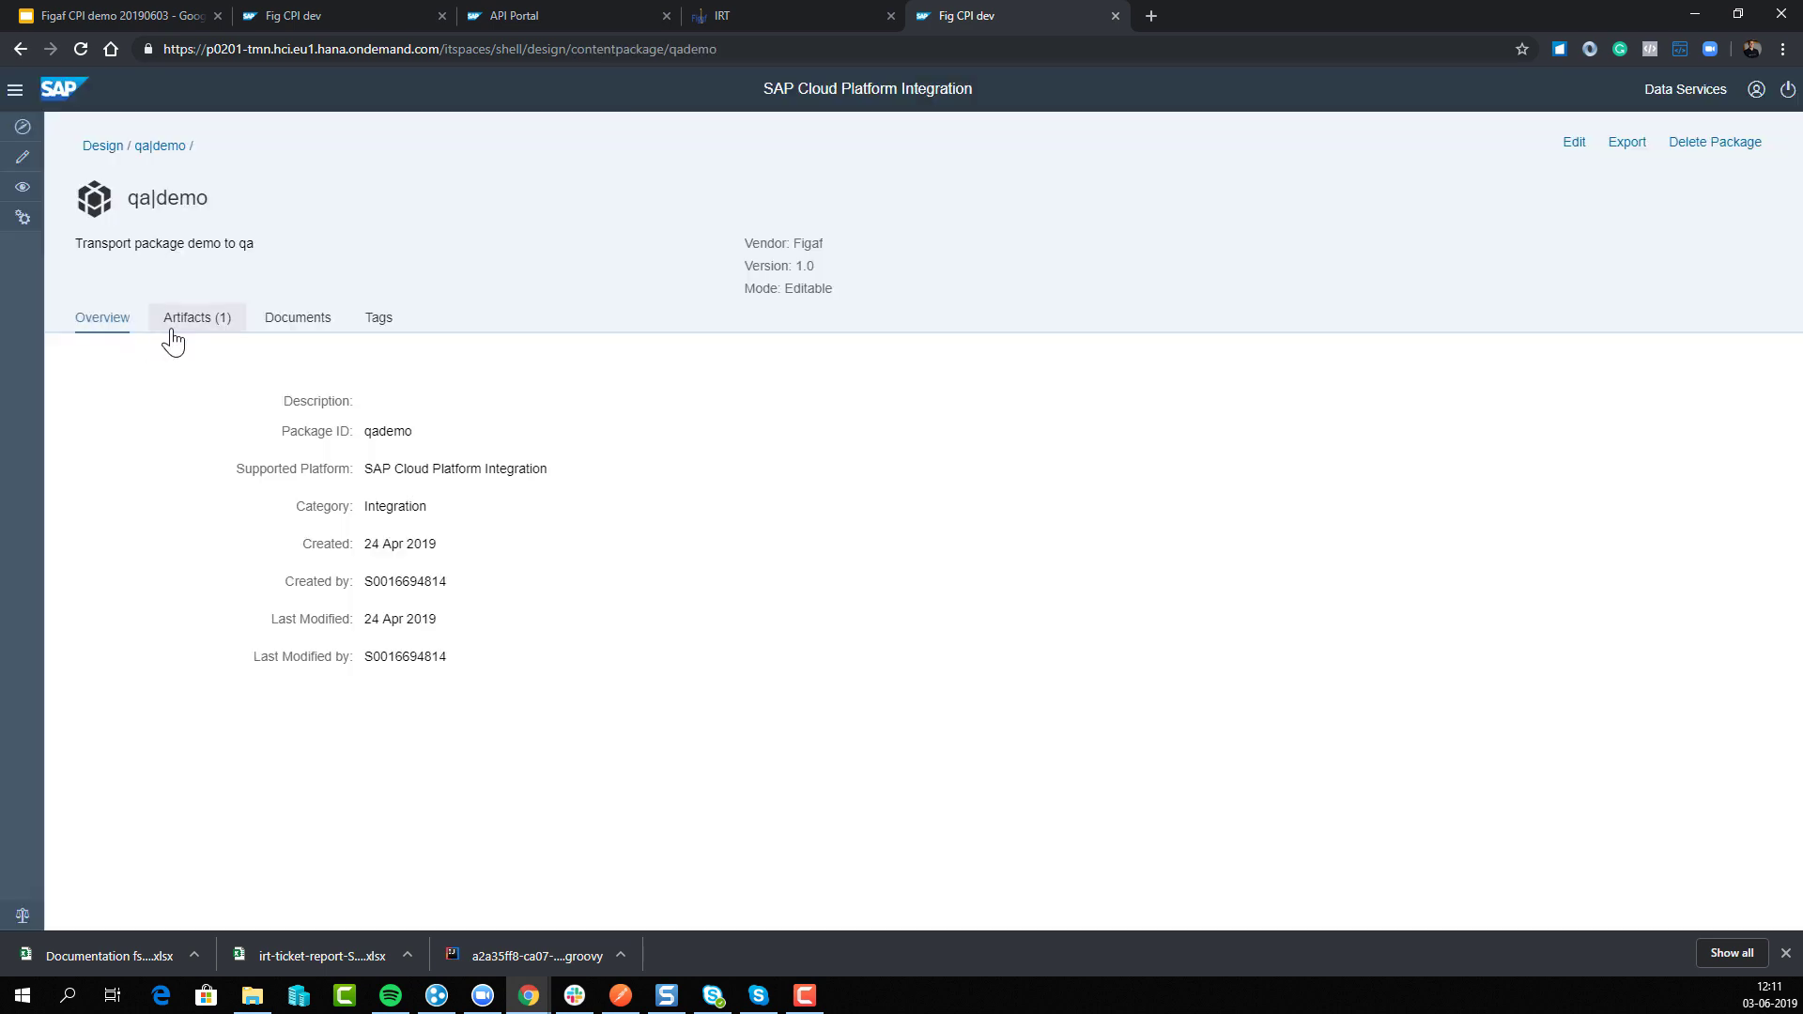
click(173, 324)
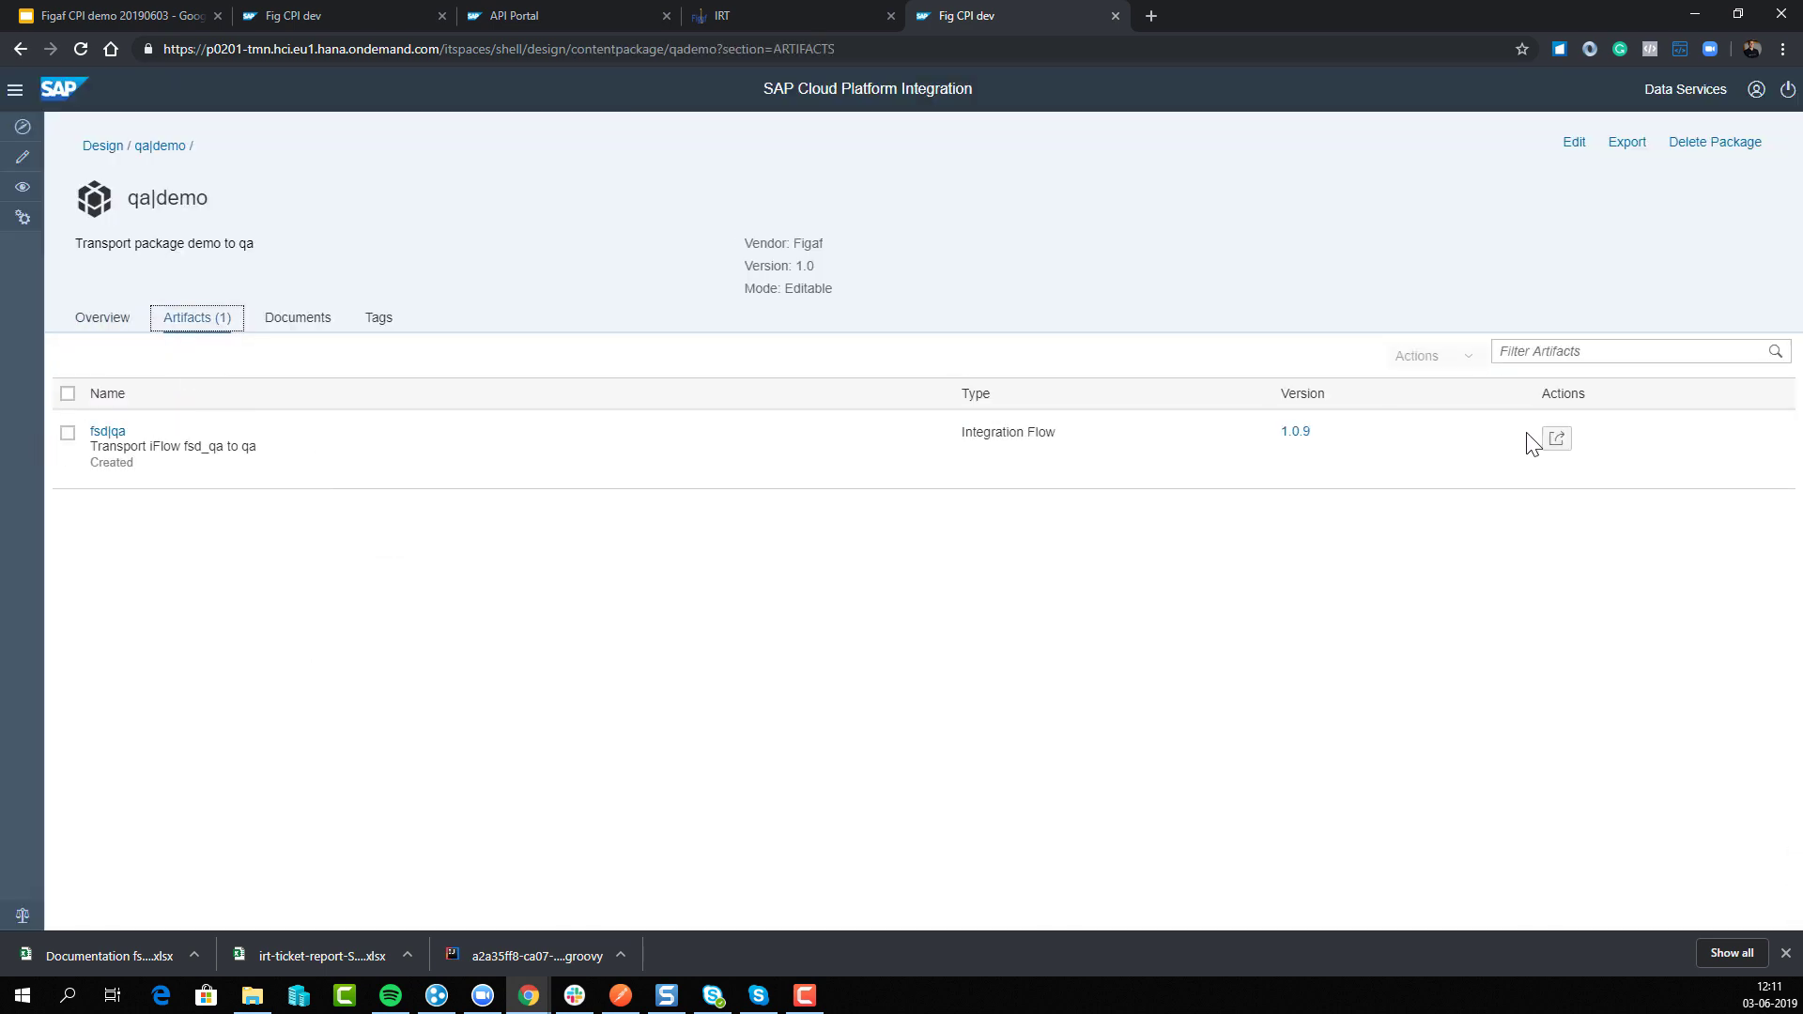
- Inspect the configuration of the fsd|qa iFlow, checking the receiver credential name and the targethost parameter, and close it without changes
click(1566, 443)
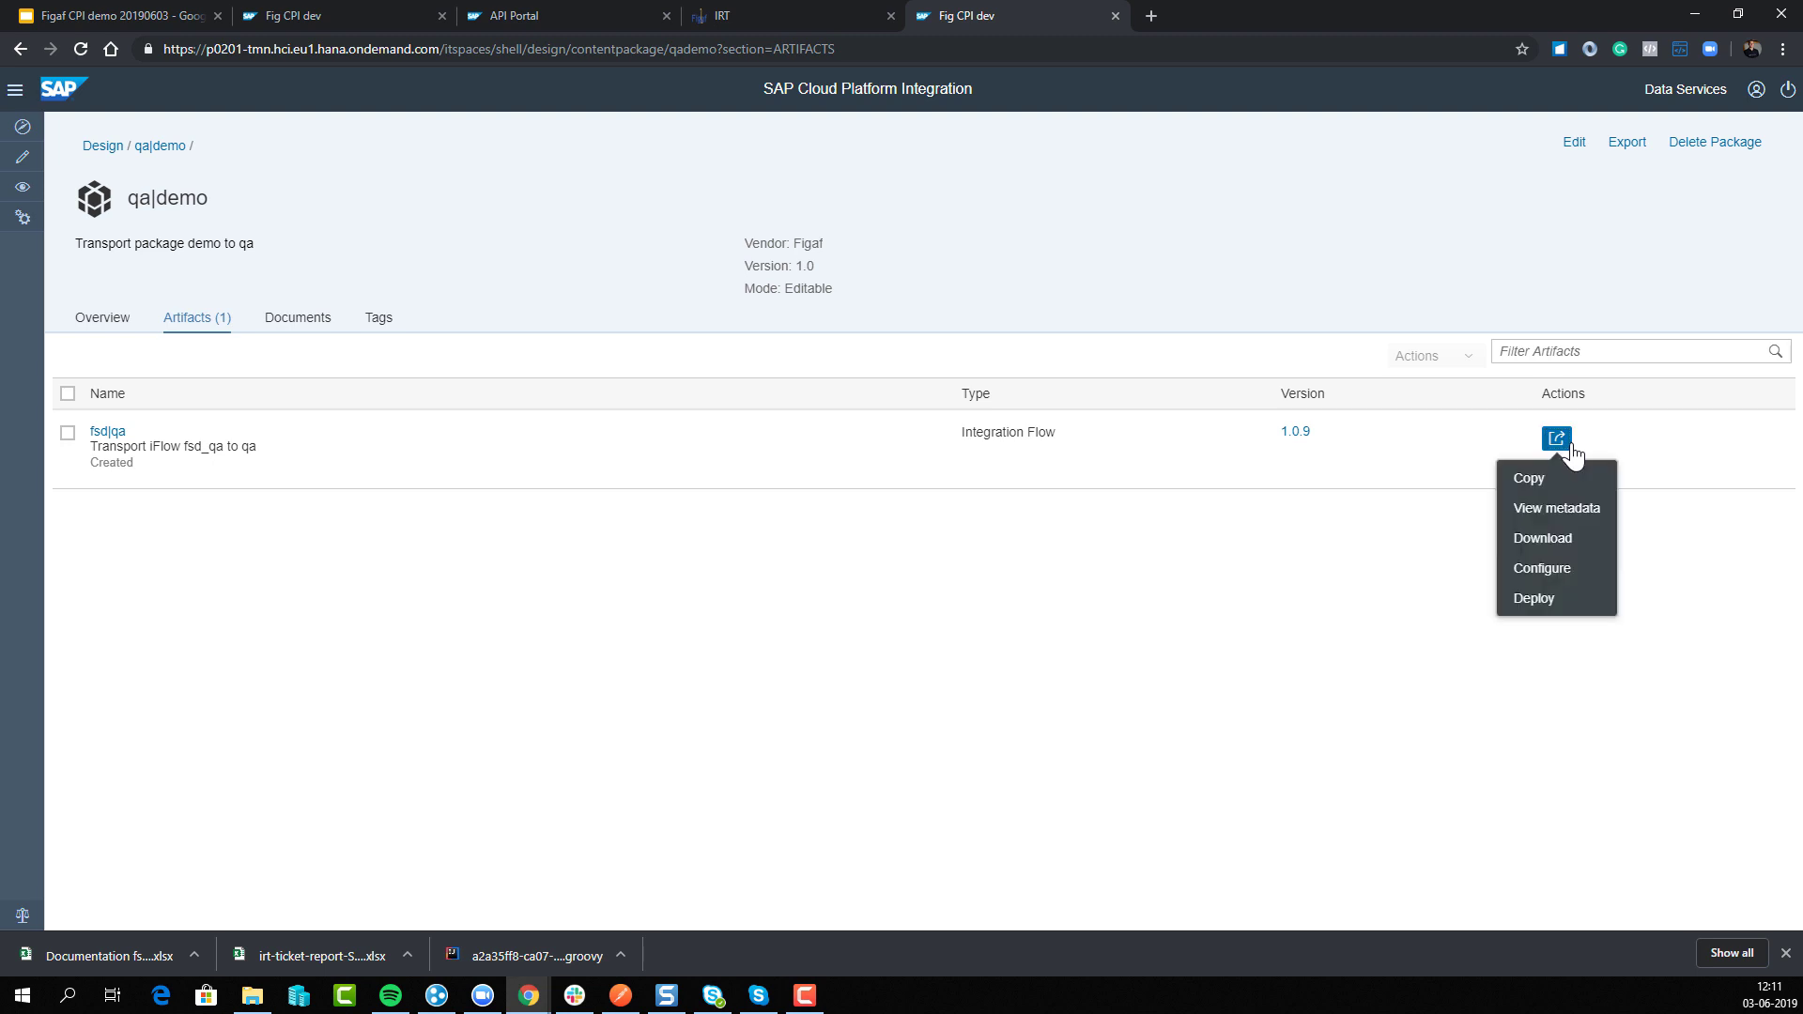
click(1589, 584)
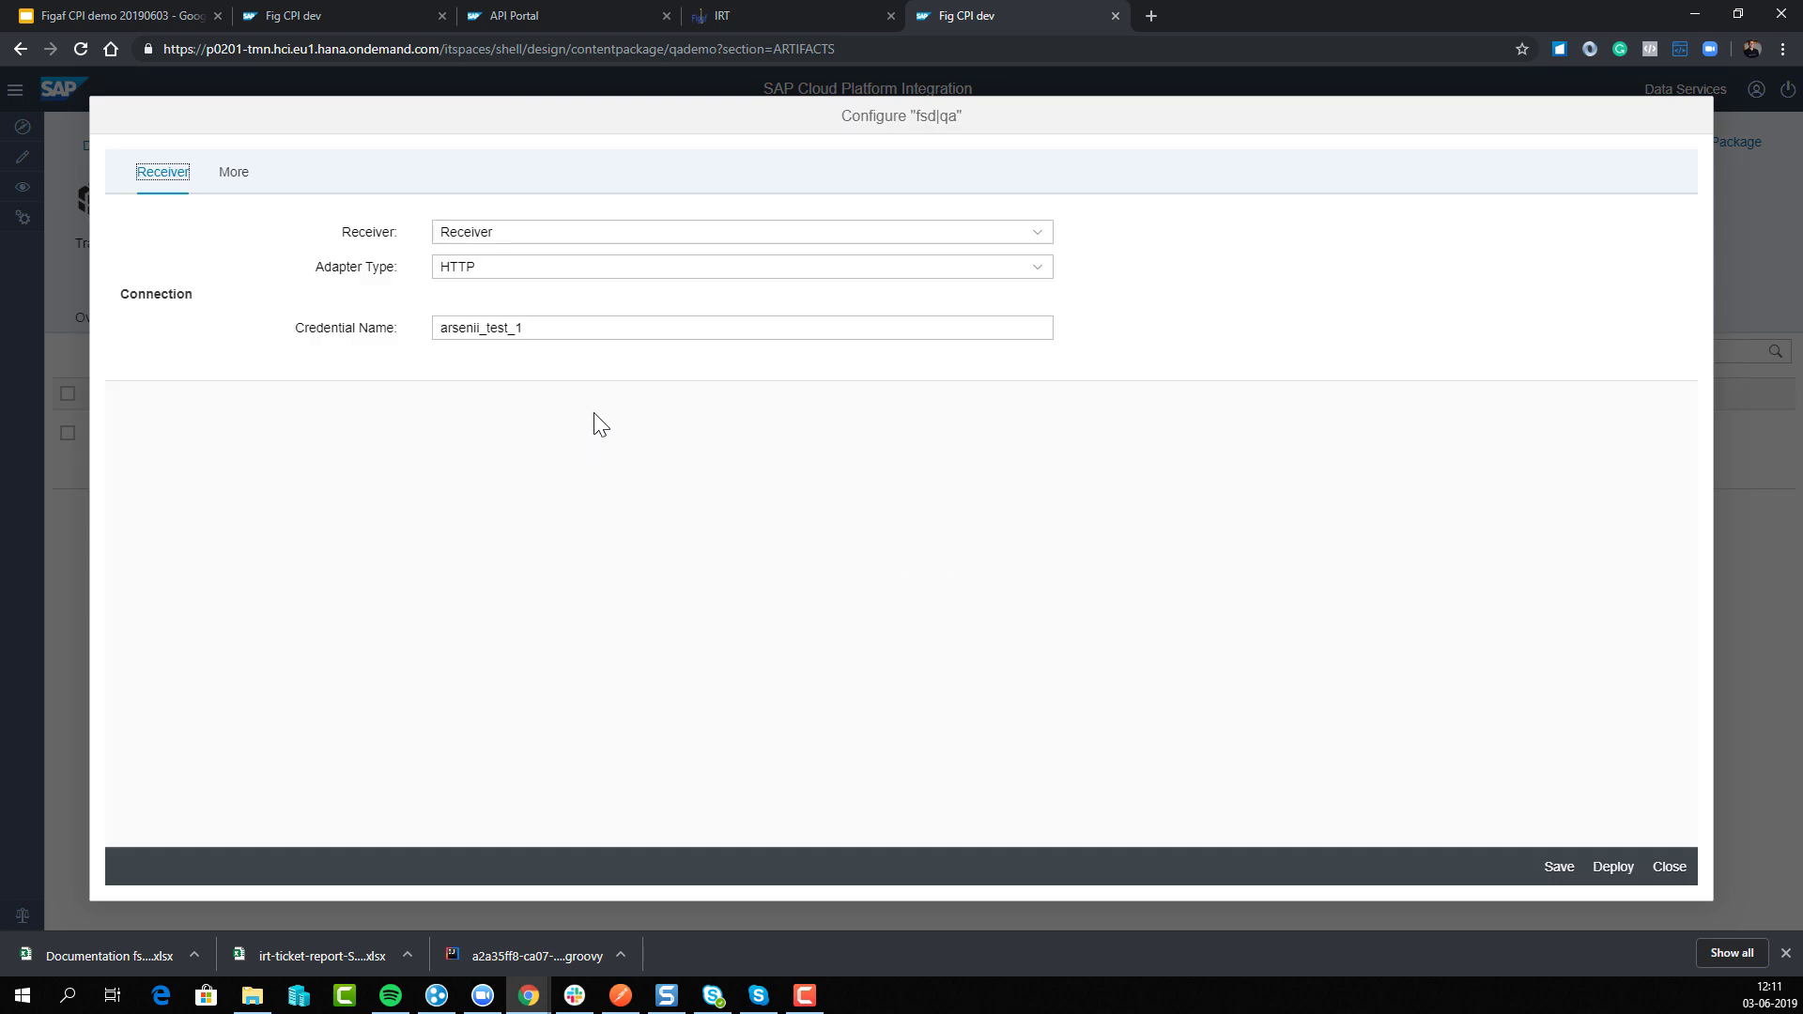
click(232, 175)
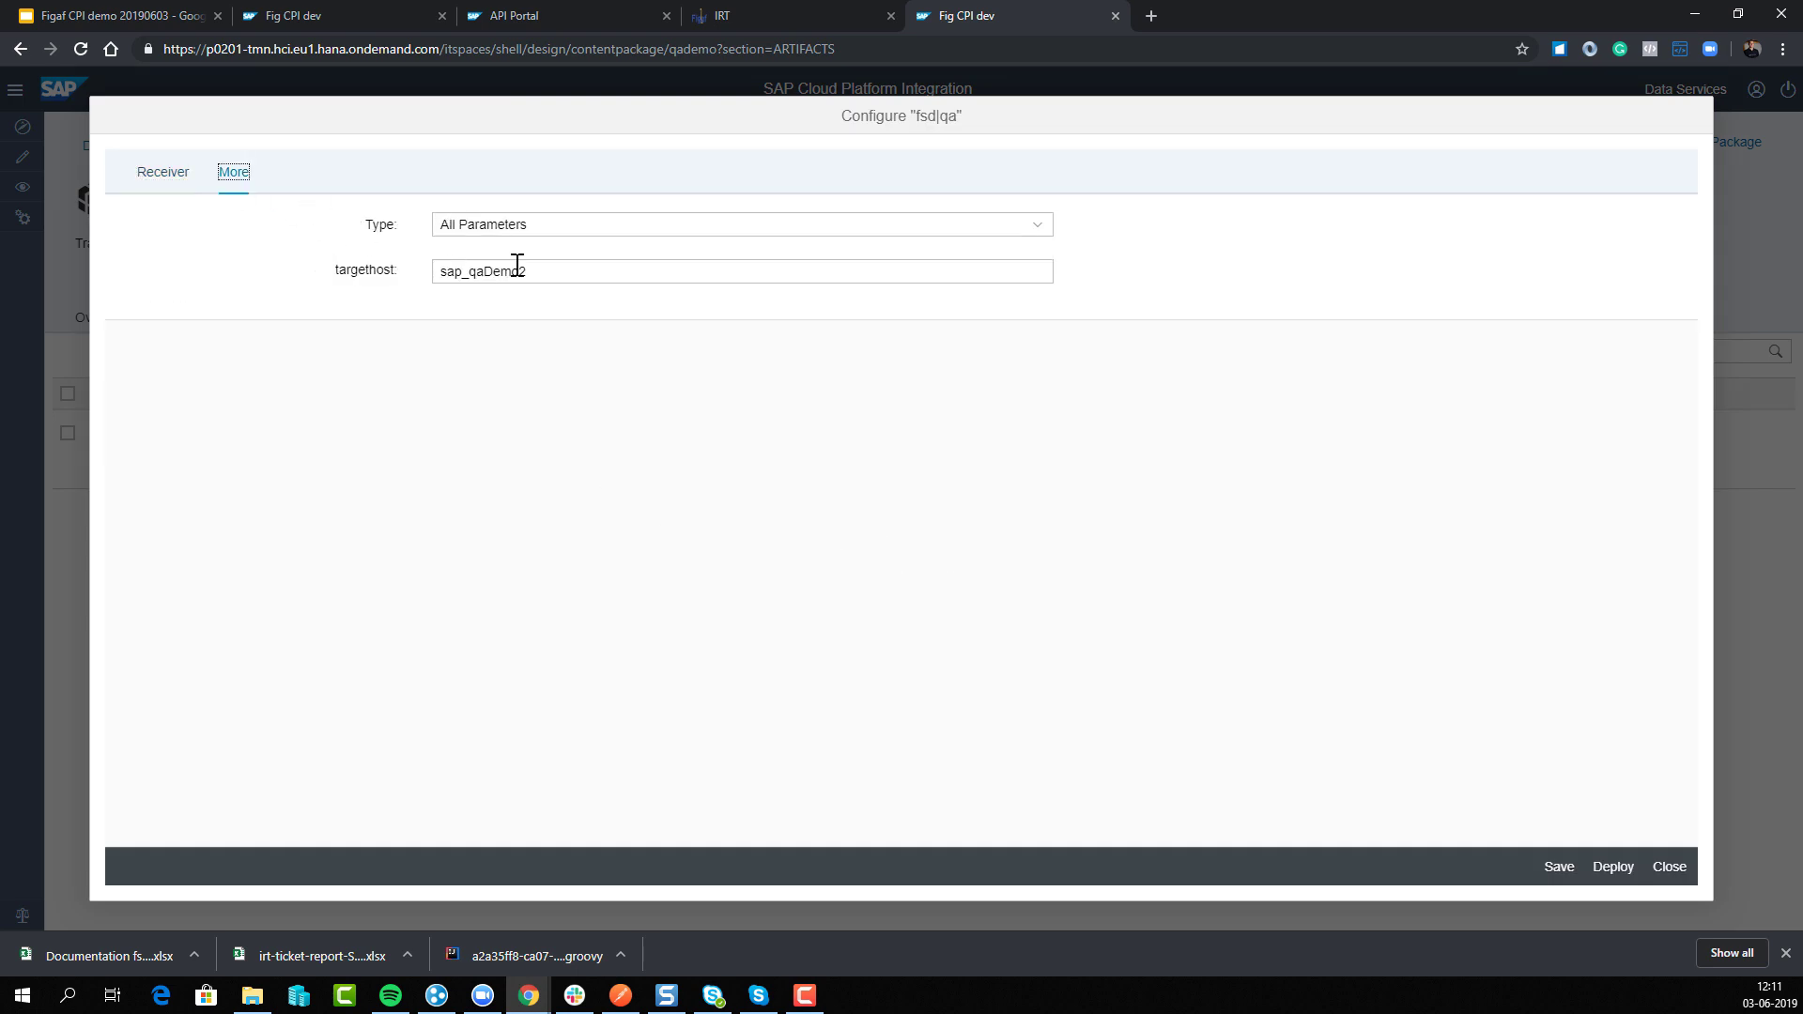
double_click(557, 276)
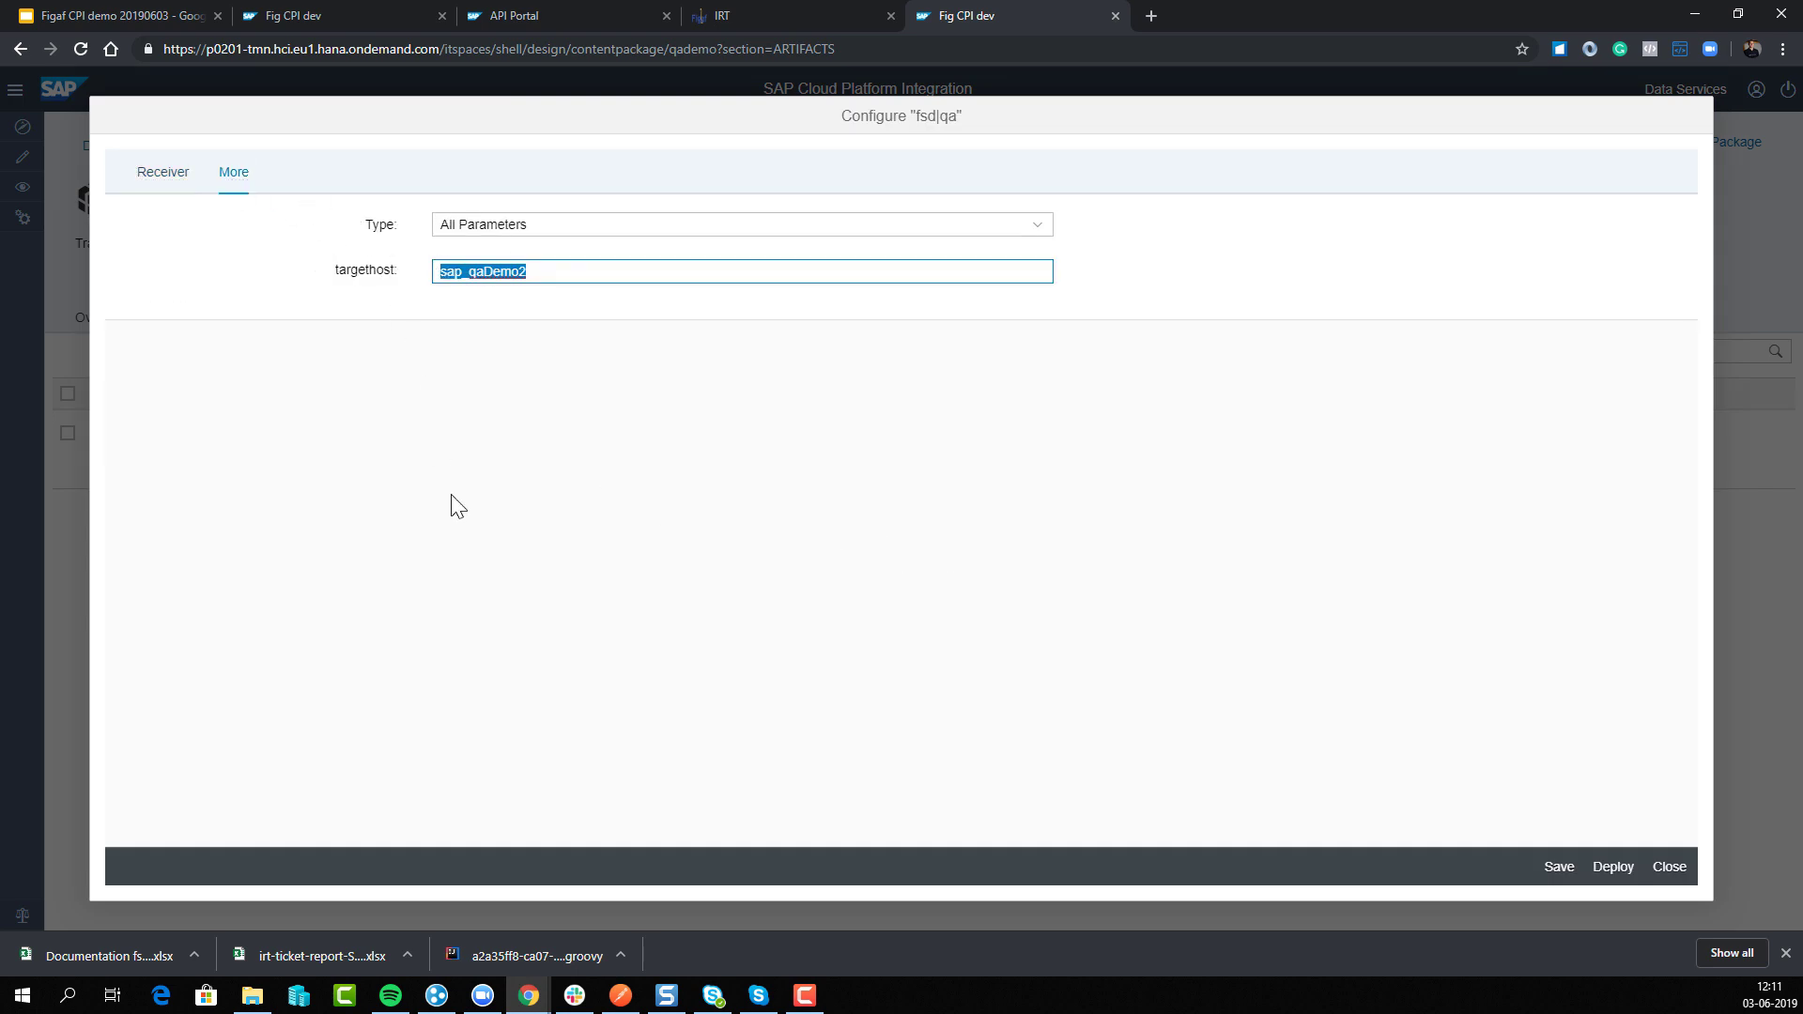
key(Escape)
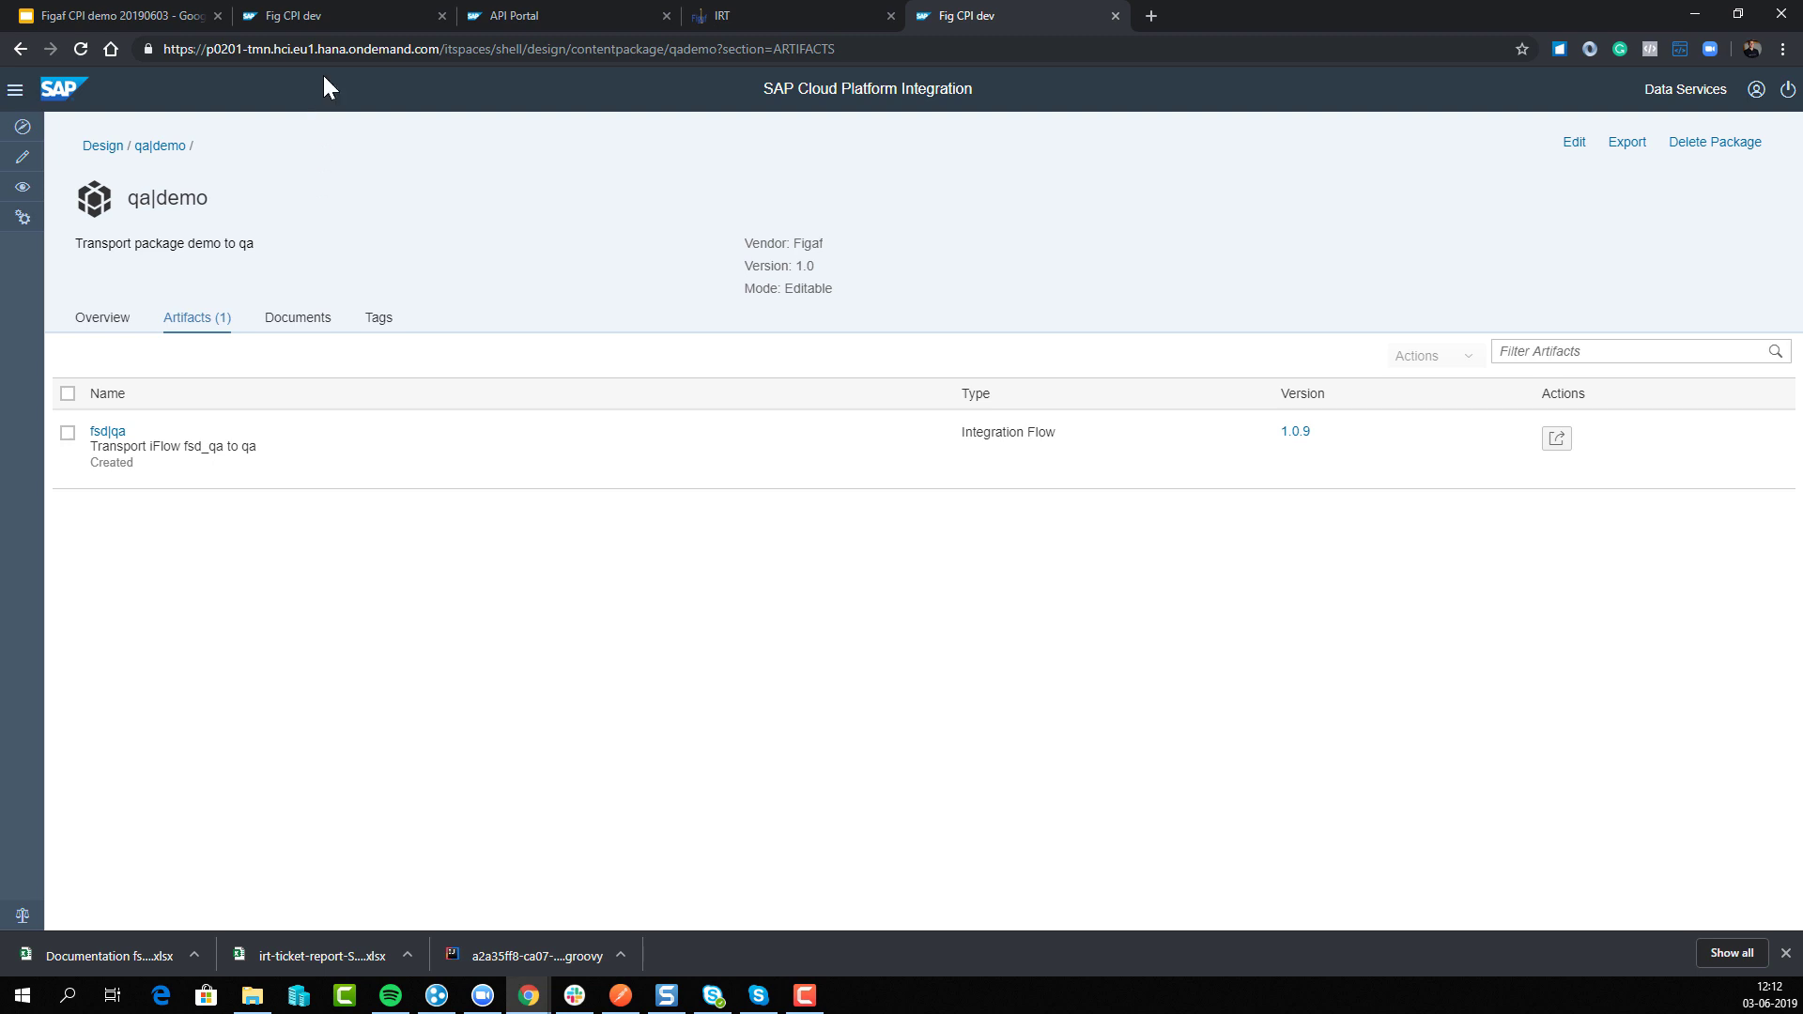
- Review the ticket's tracked objects in IRT, and present the Documentation of iflows and tickets slide in Google Slides
click(738, 15)
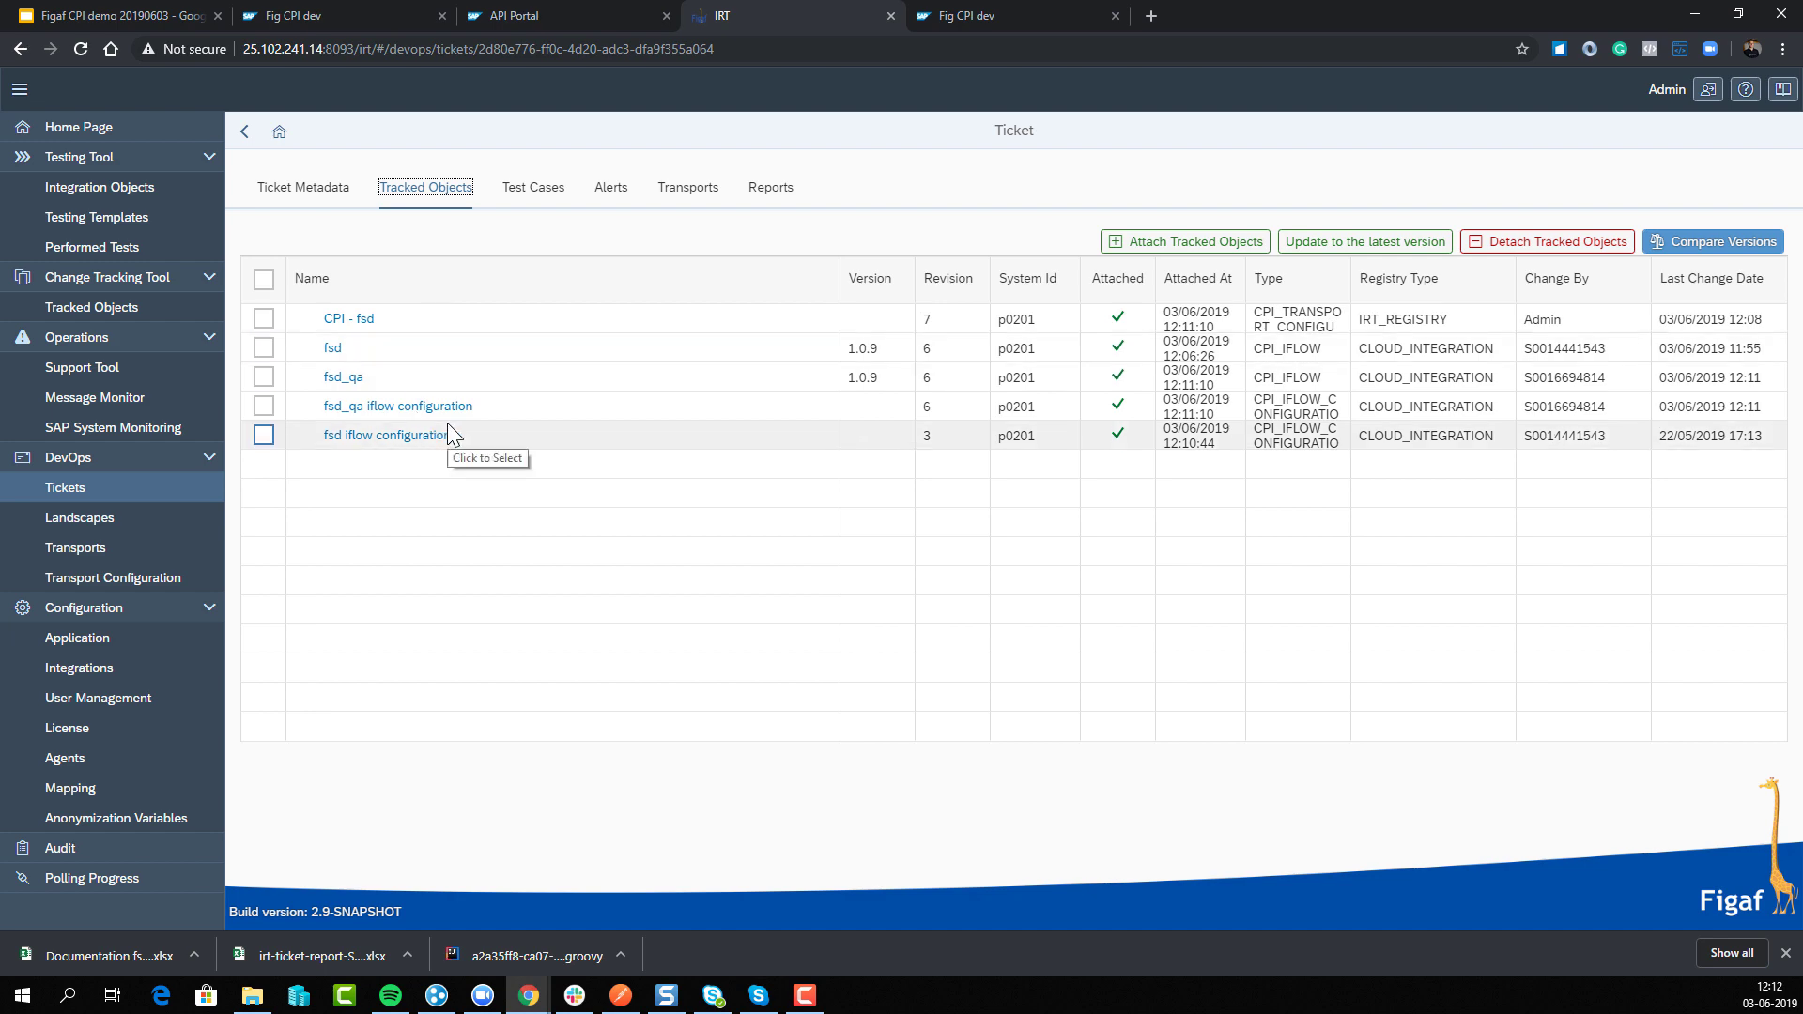
click(150, 15)
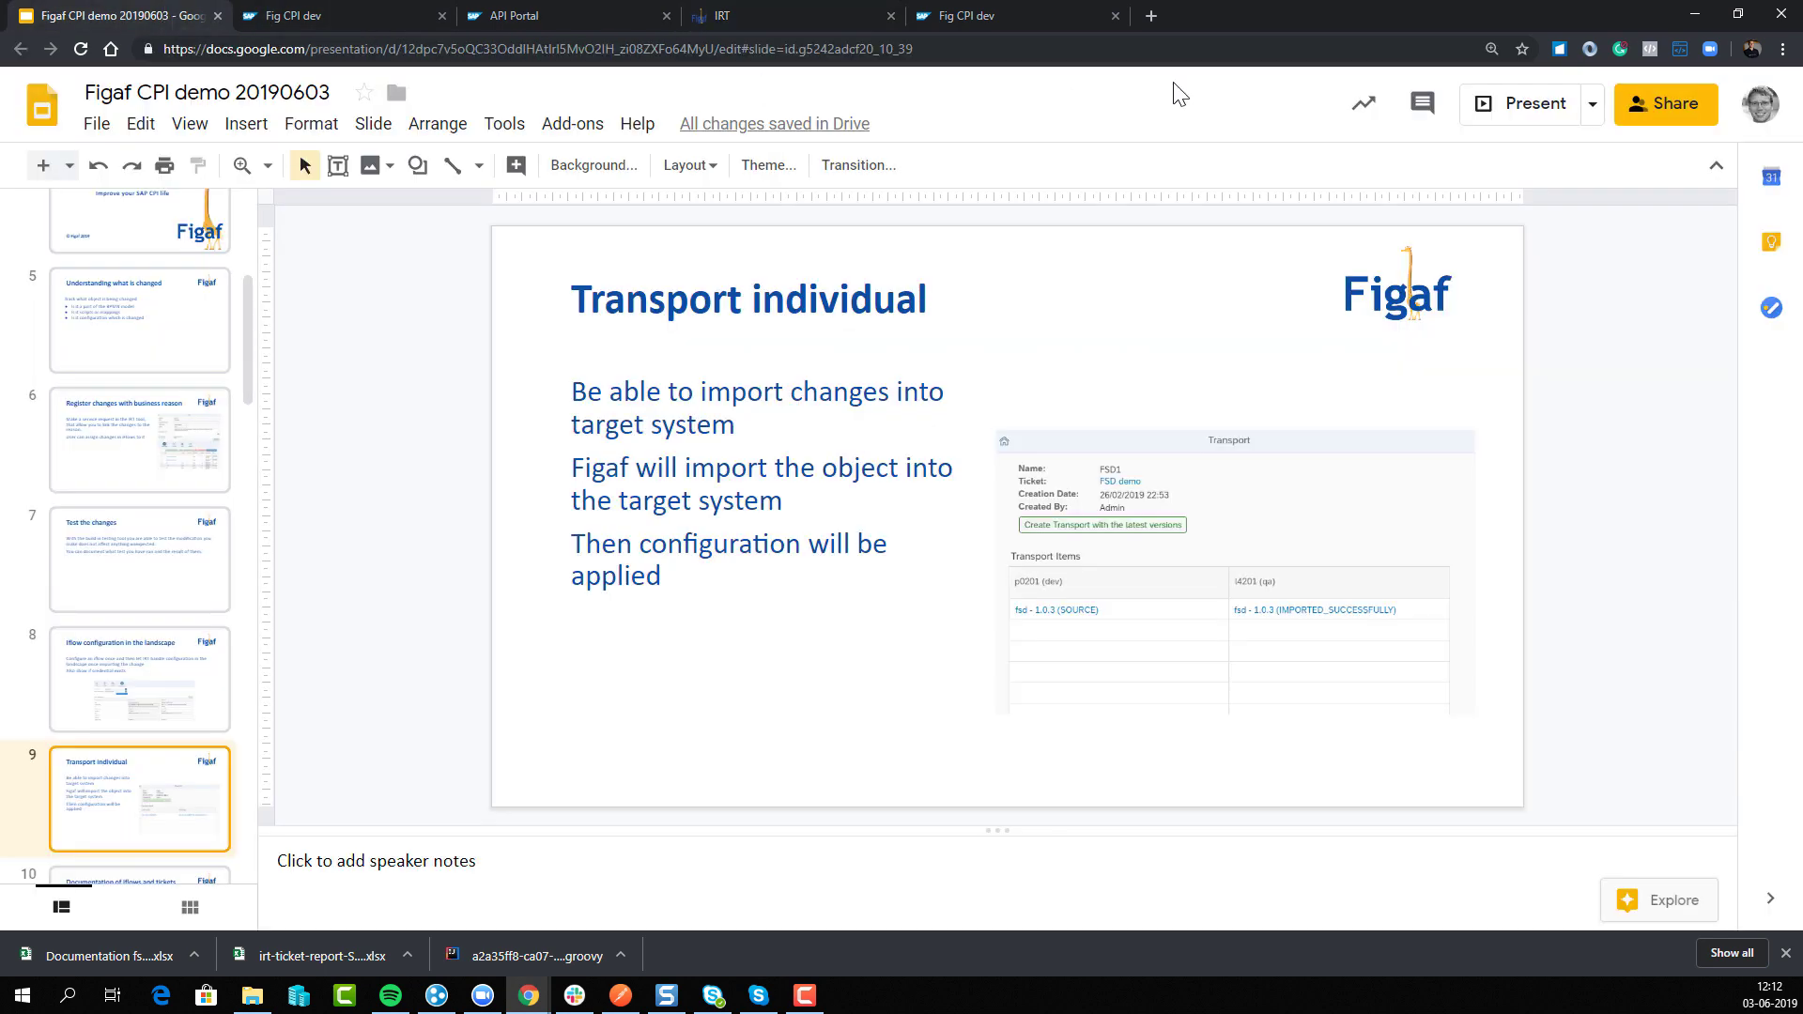
click(1526, 103)
key(Right)
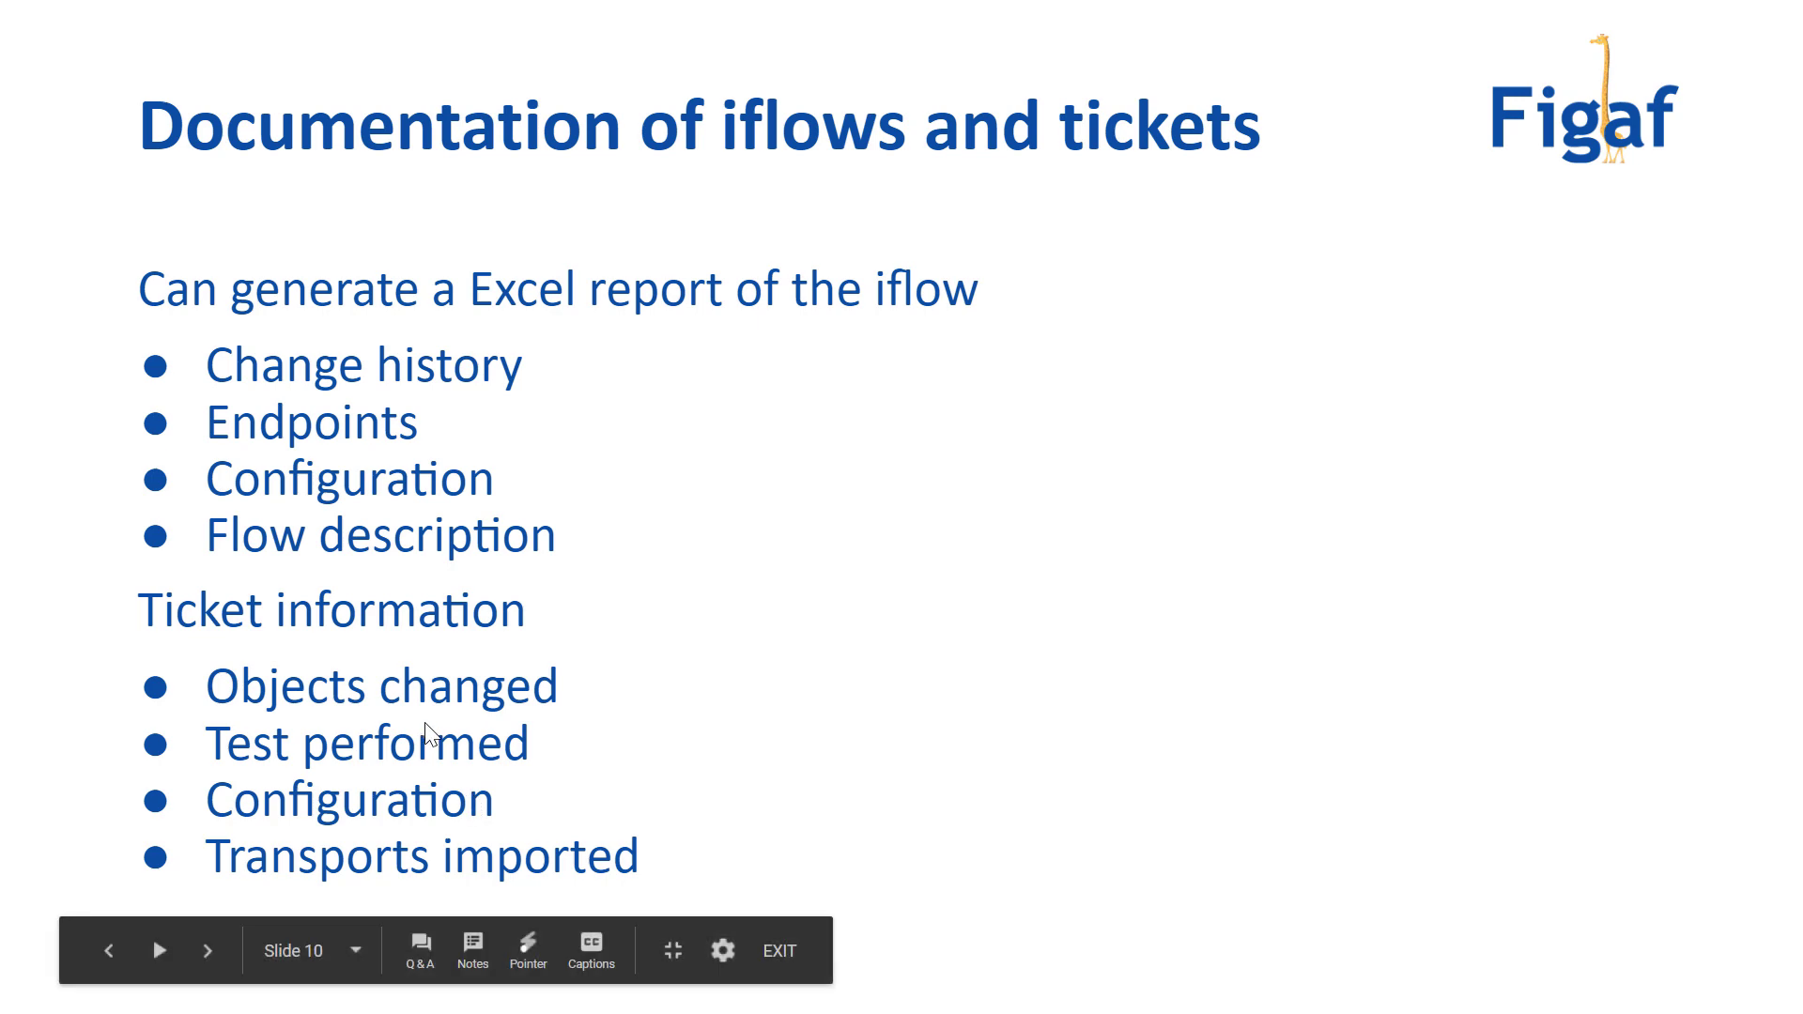
- End the slide presentation, switch to IRT, generate the scenario documentation of the ticket's fsd iFlow, and open the downloaded workbook in Excel
key(Escape)
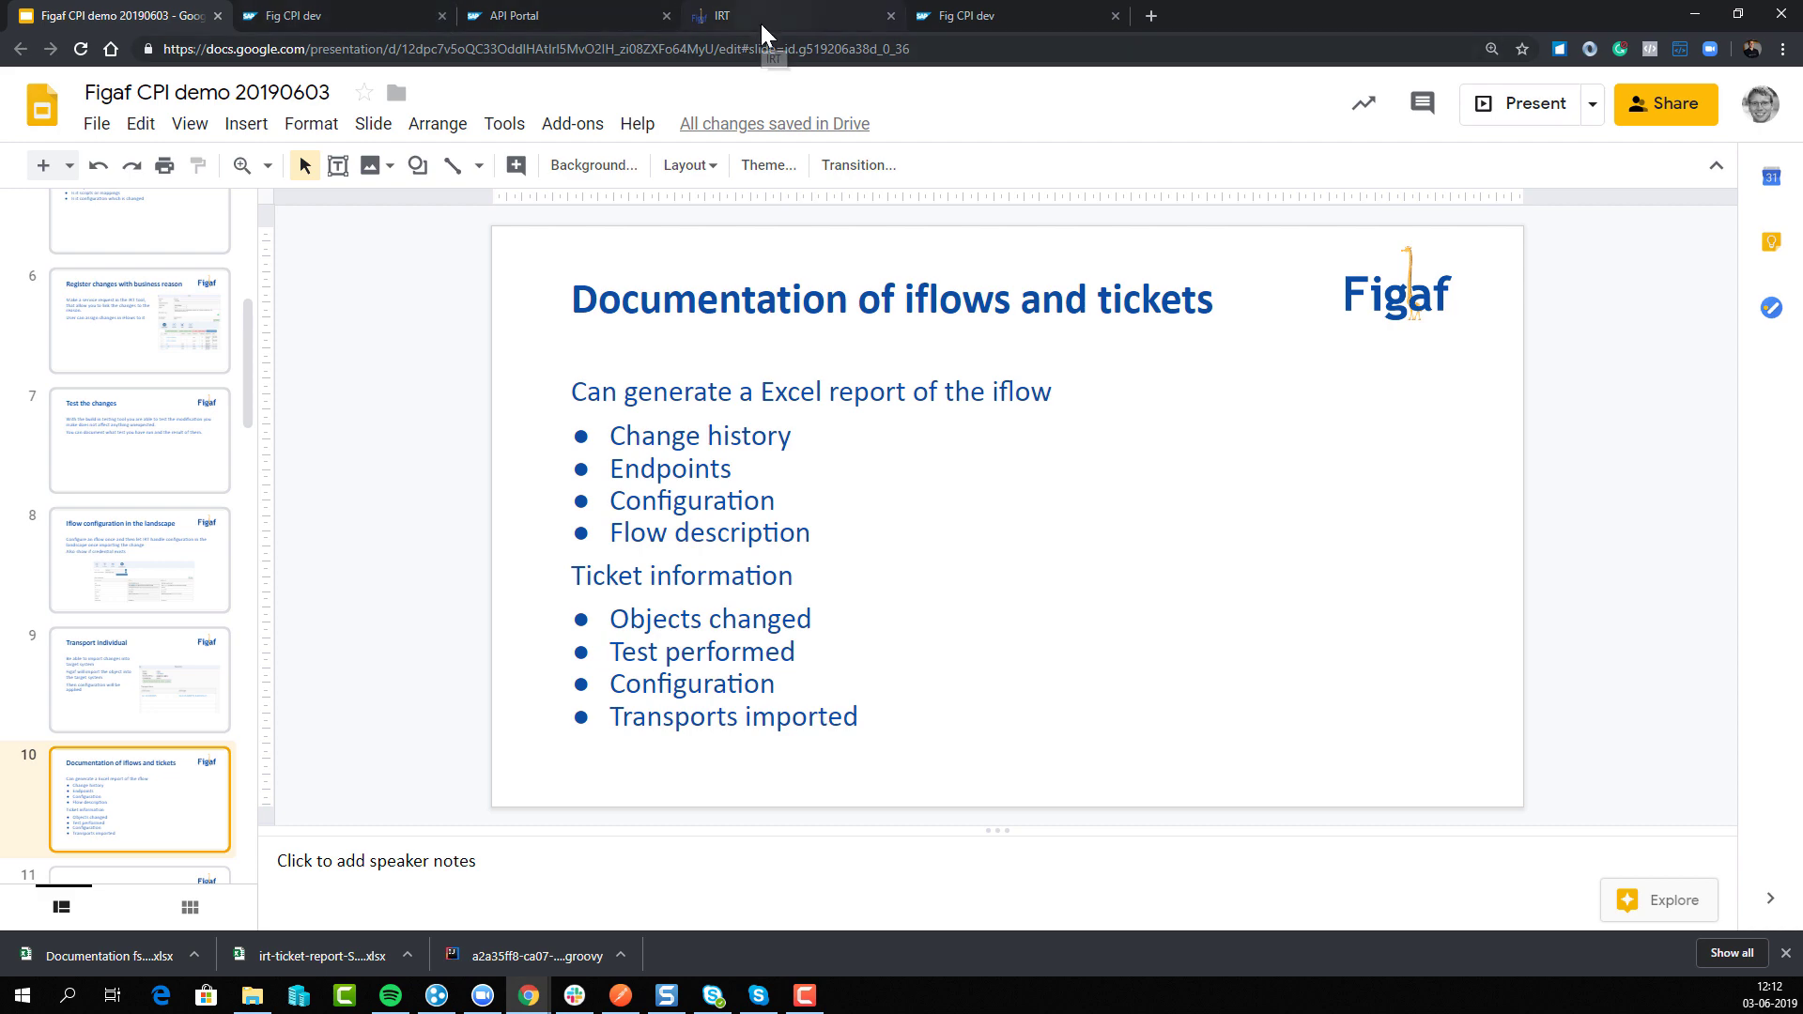
click(1005, 19)
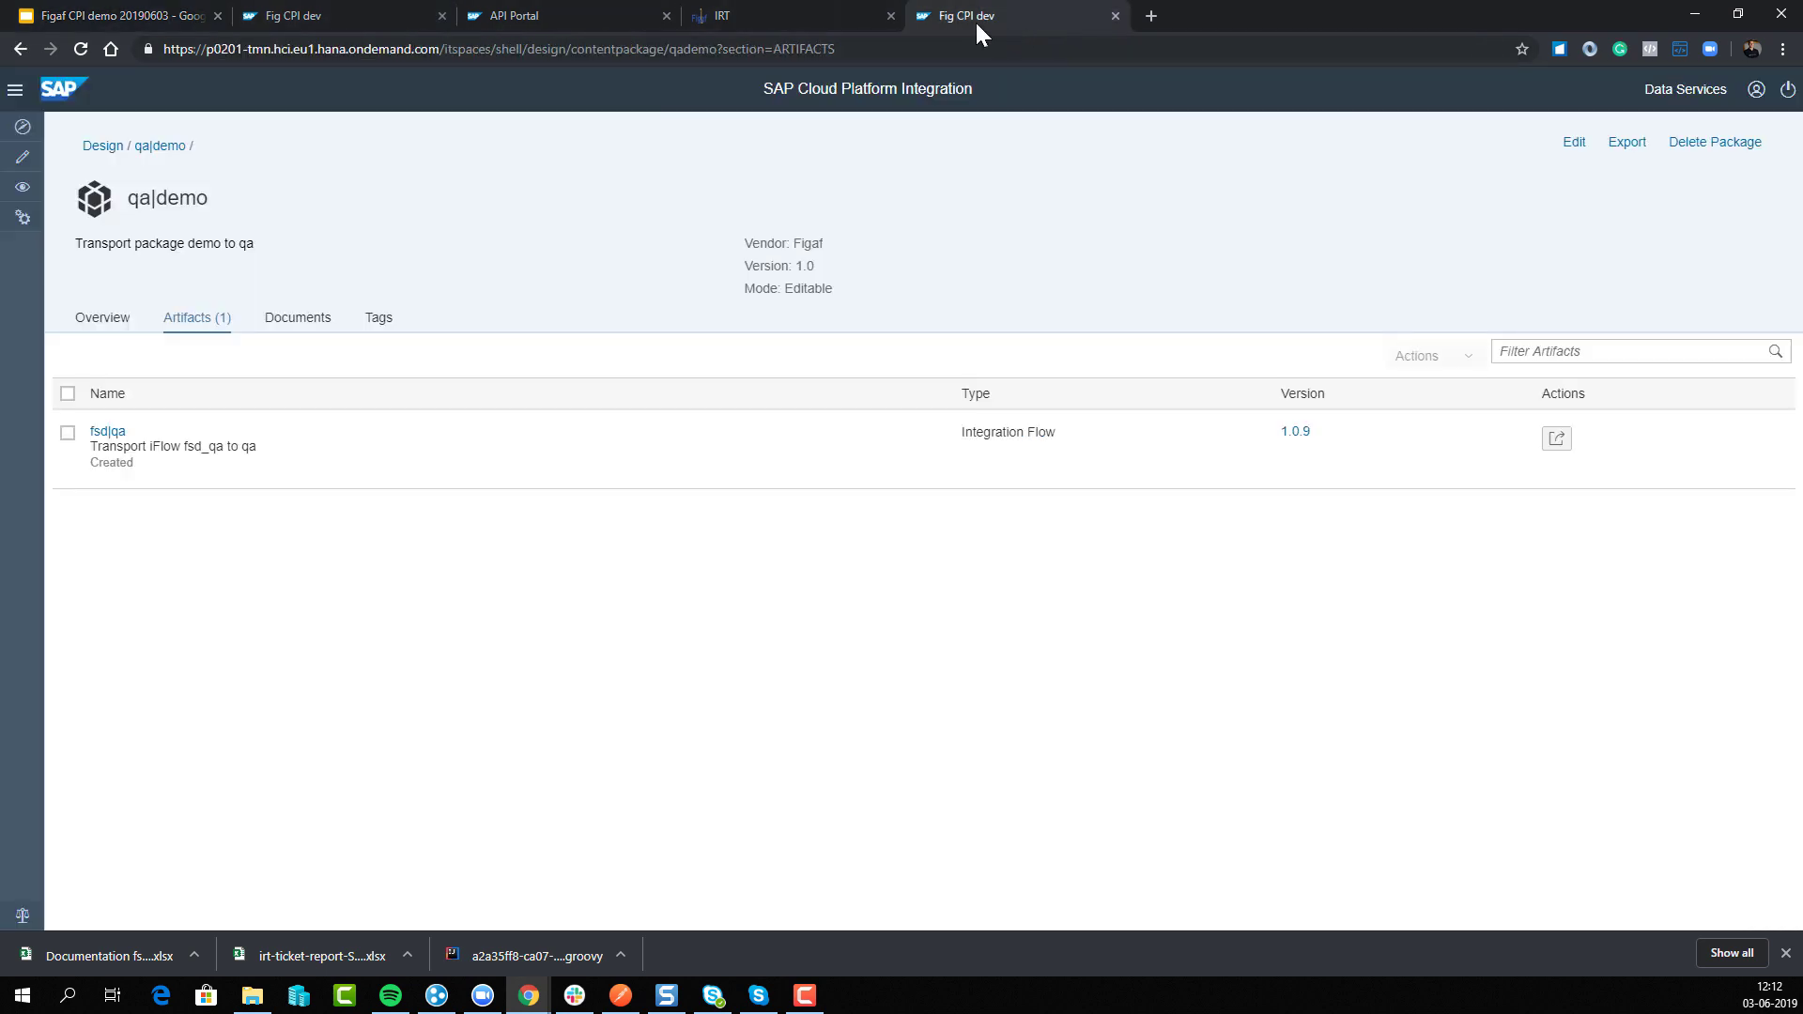
click(716, 19)
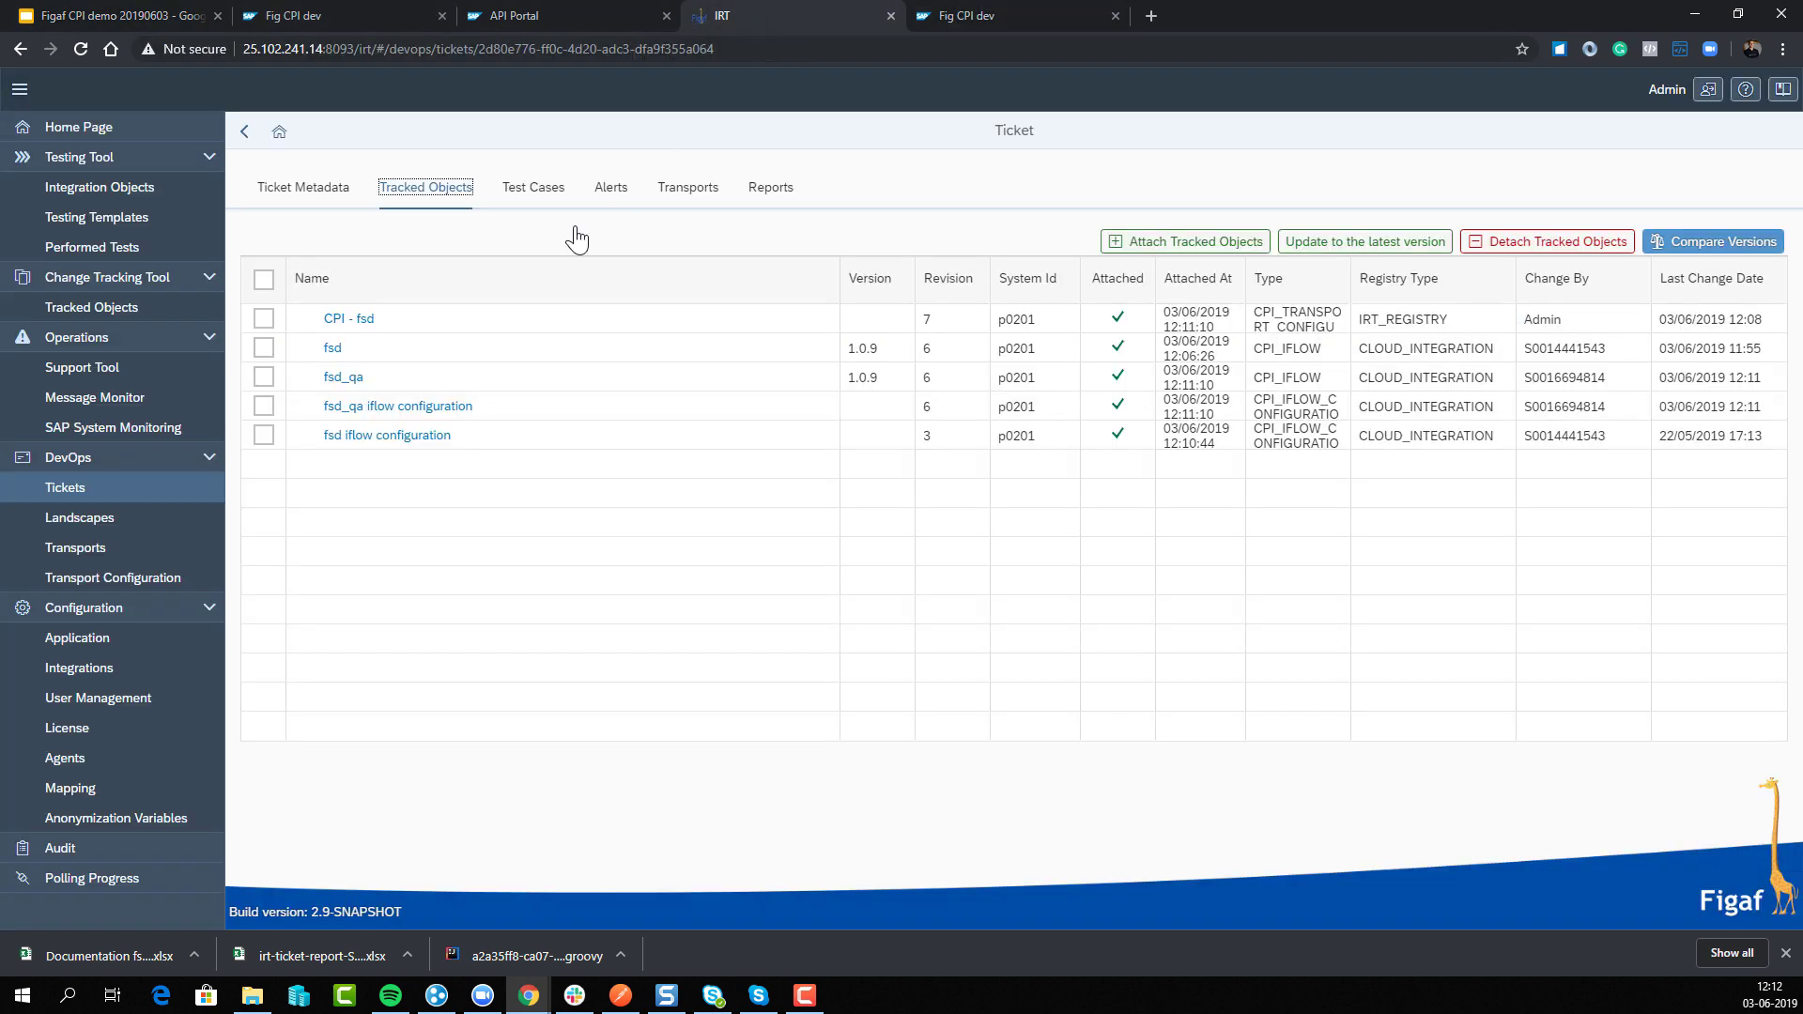
click(338, 349)
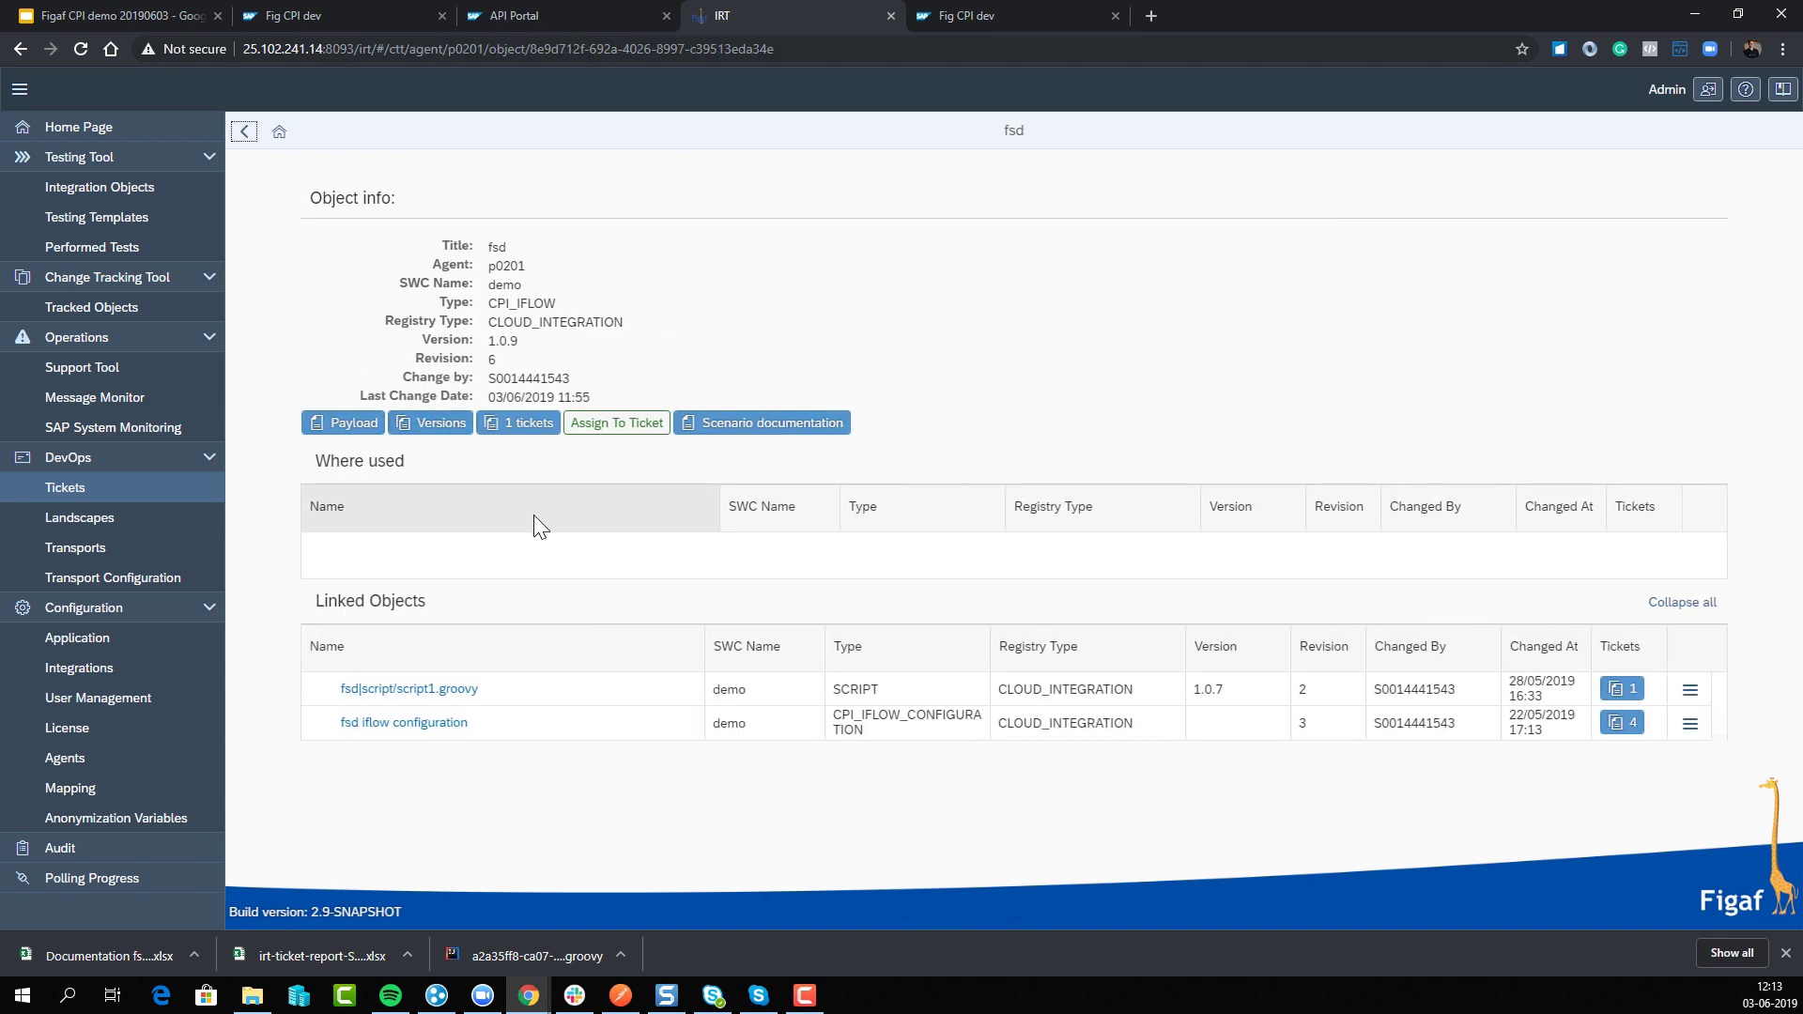
click(760, 428)
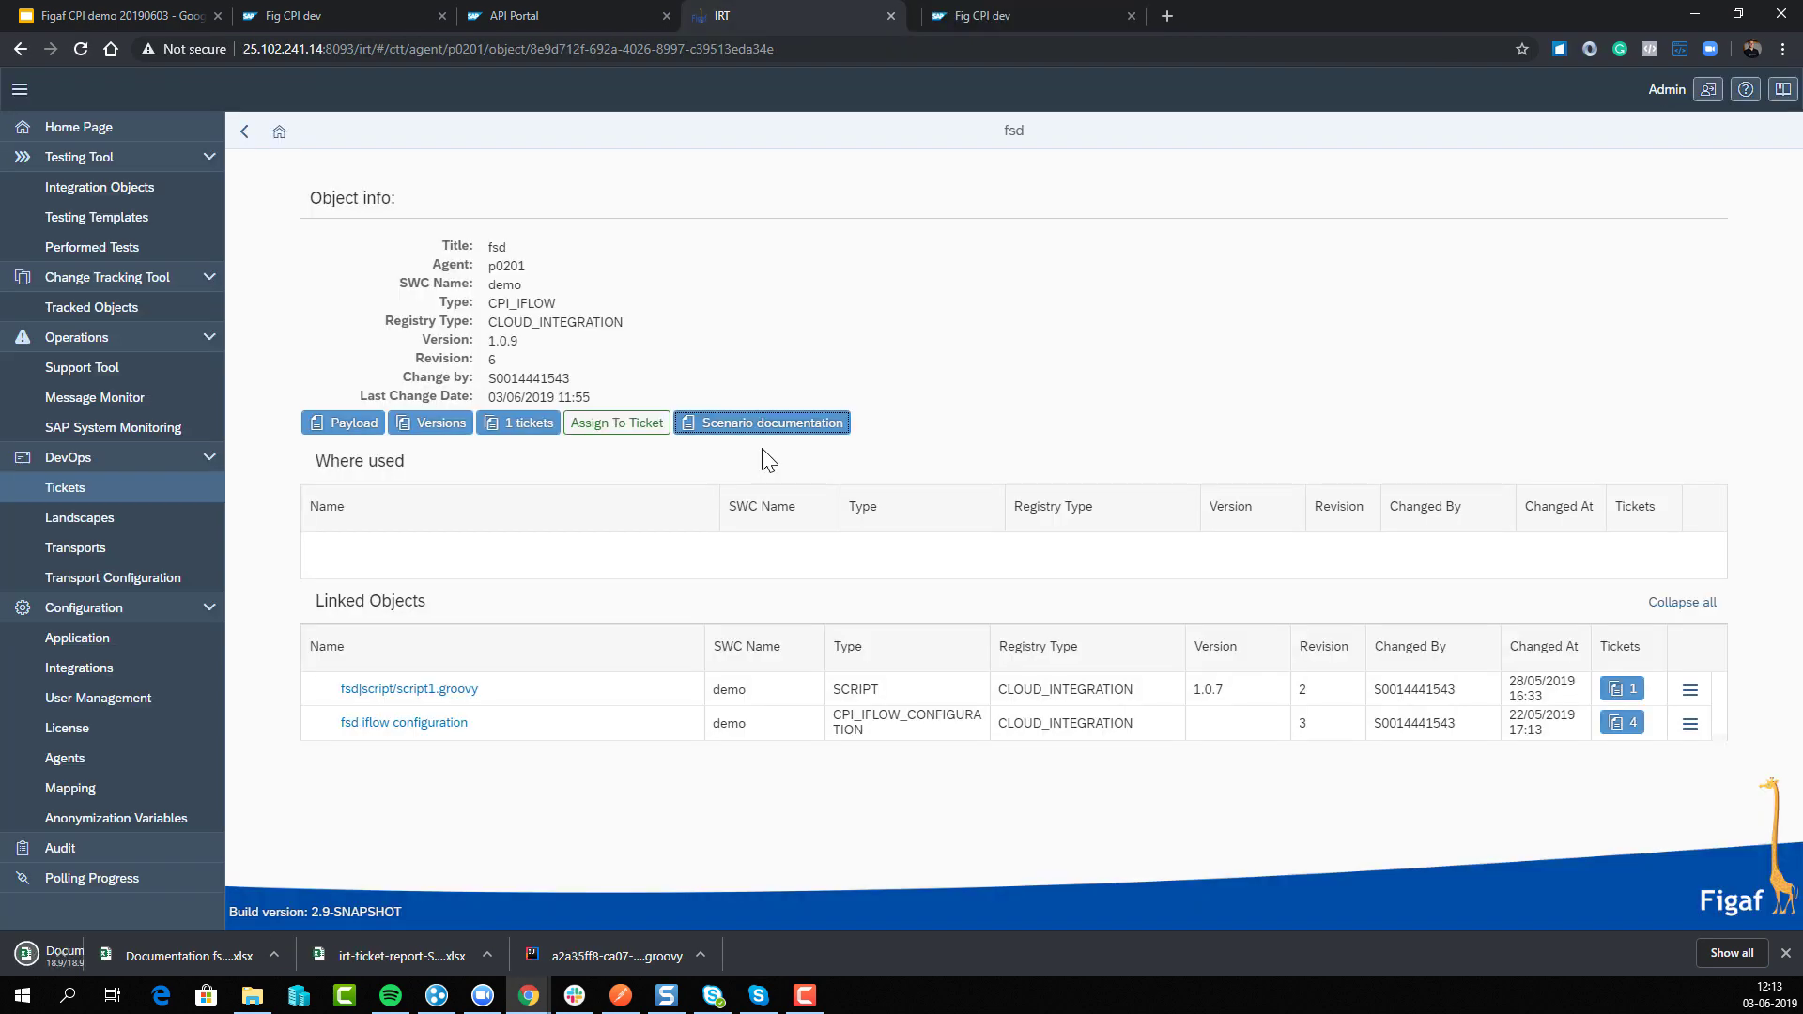
click(145, 944)
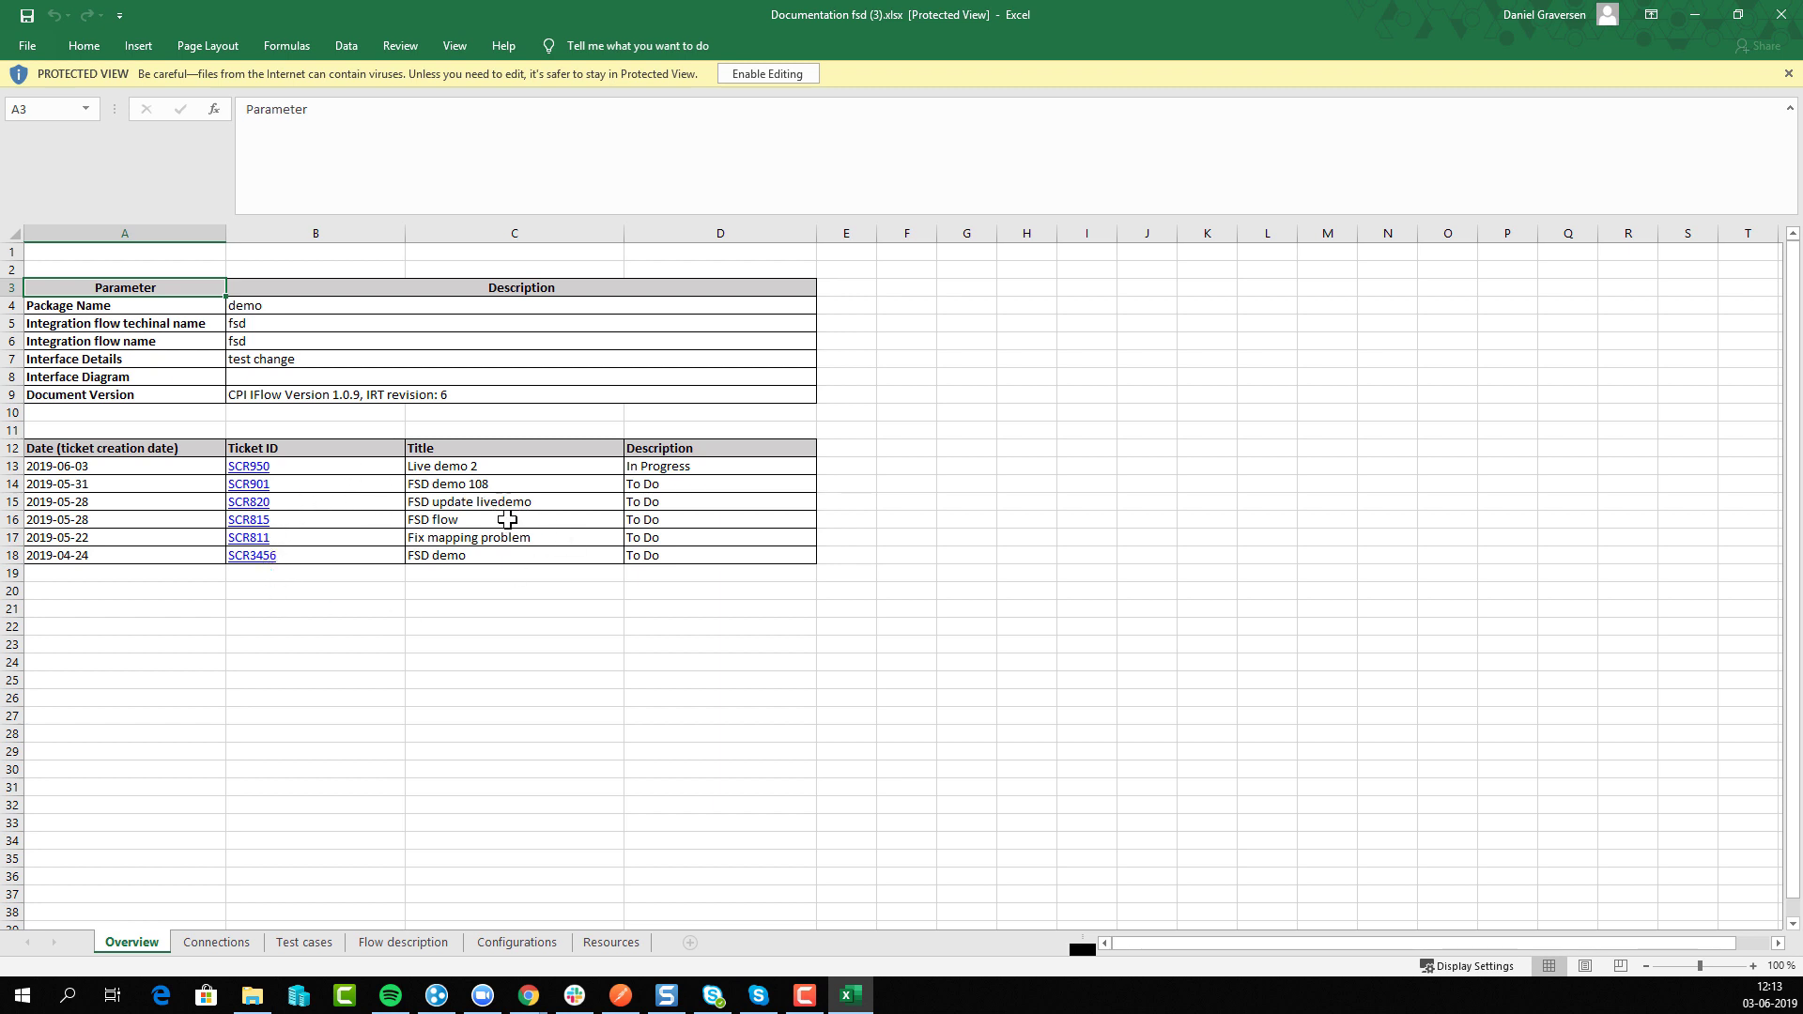
- Review the iFlow documentation's Connections, Test cases, Flow description, Configurations and Resources sheets, including the test cases' total runs and last result, and close the workbook
click(225, 944)
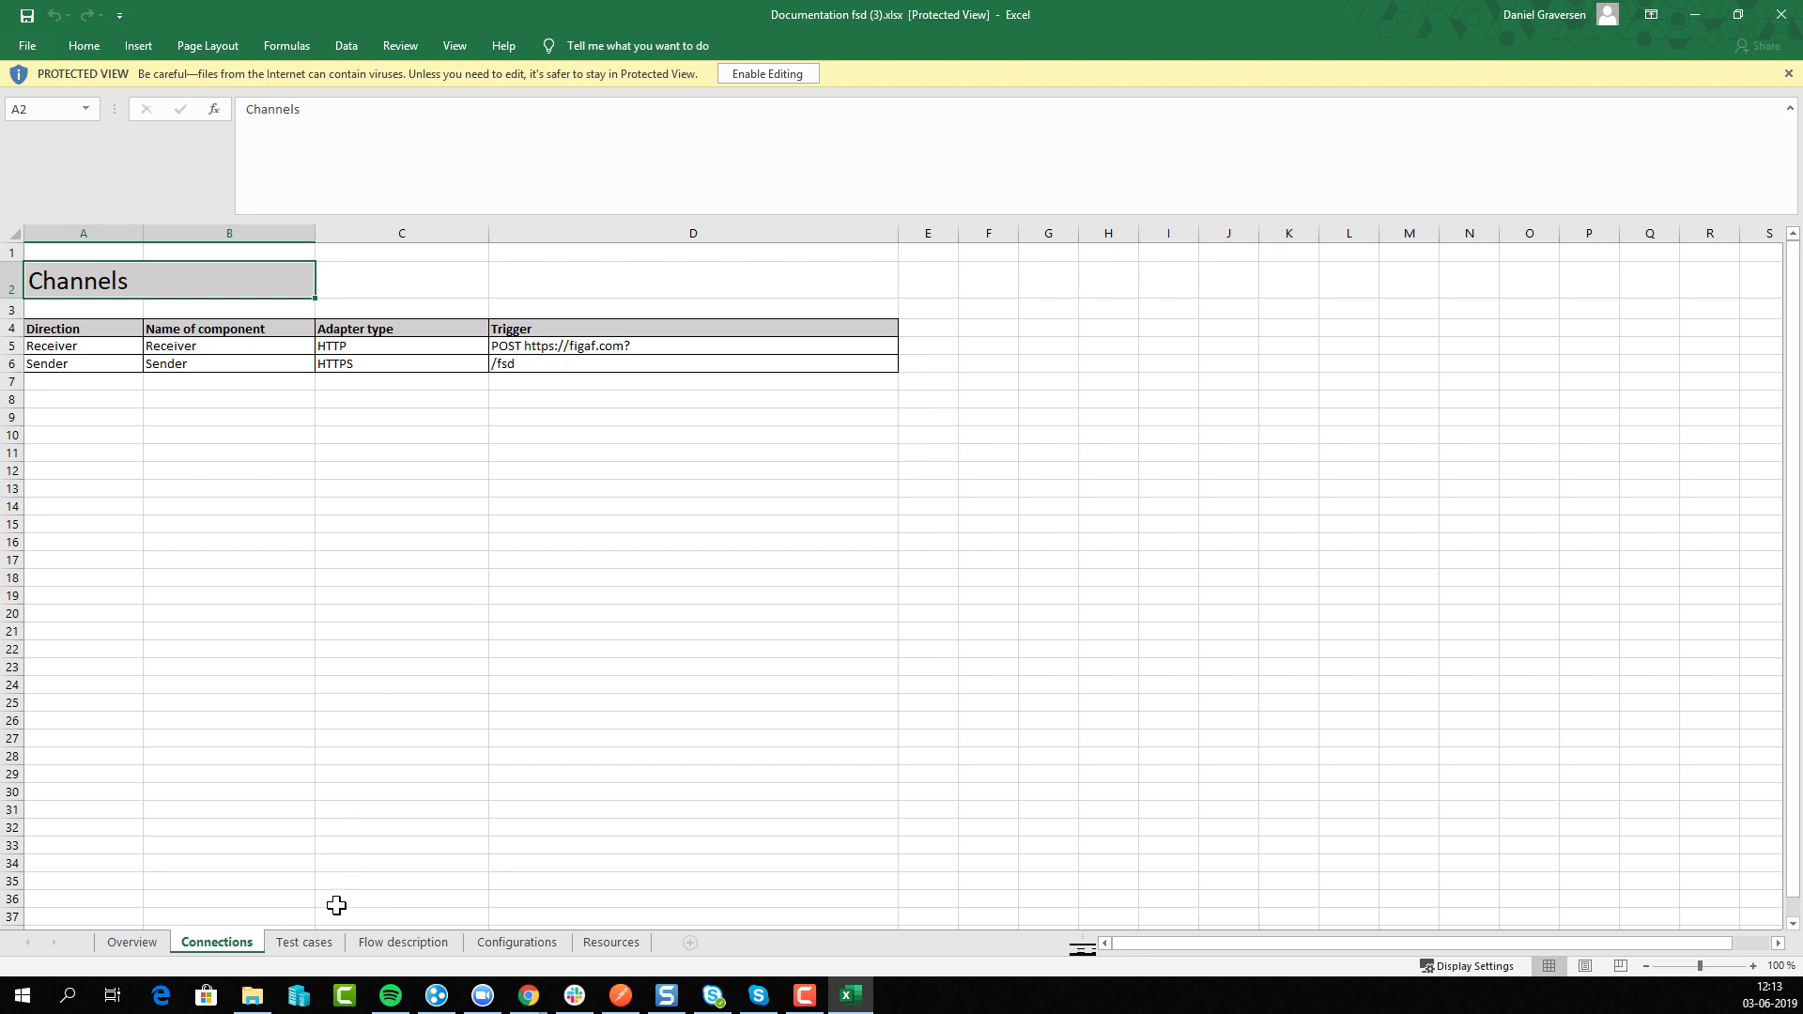
click(319, 947)
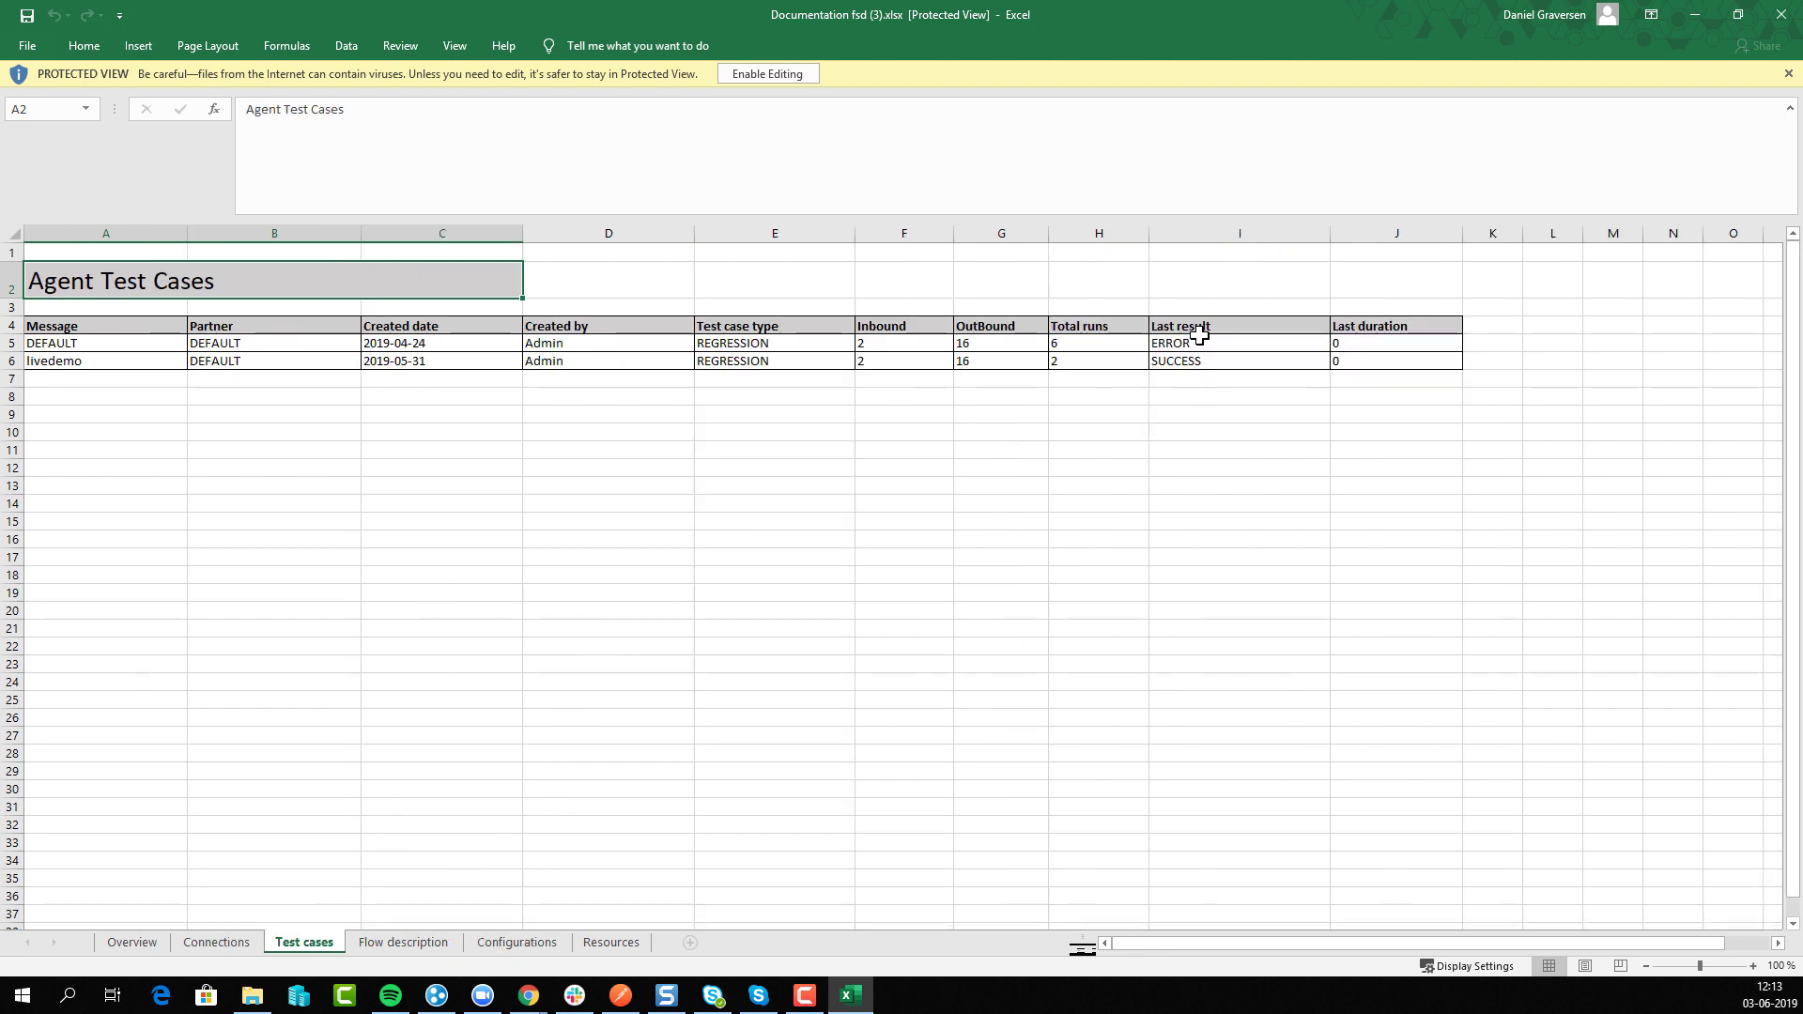
drag(1178, 343, 1090, 331)
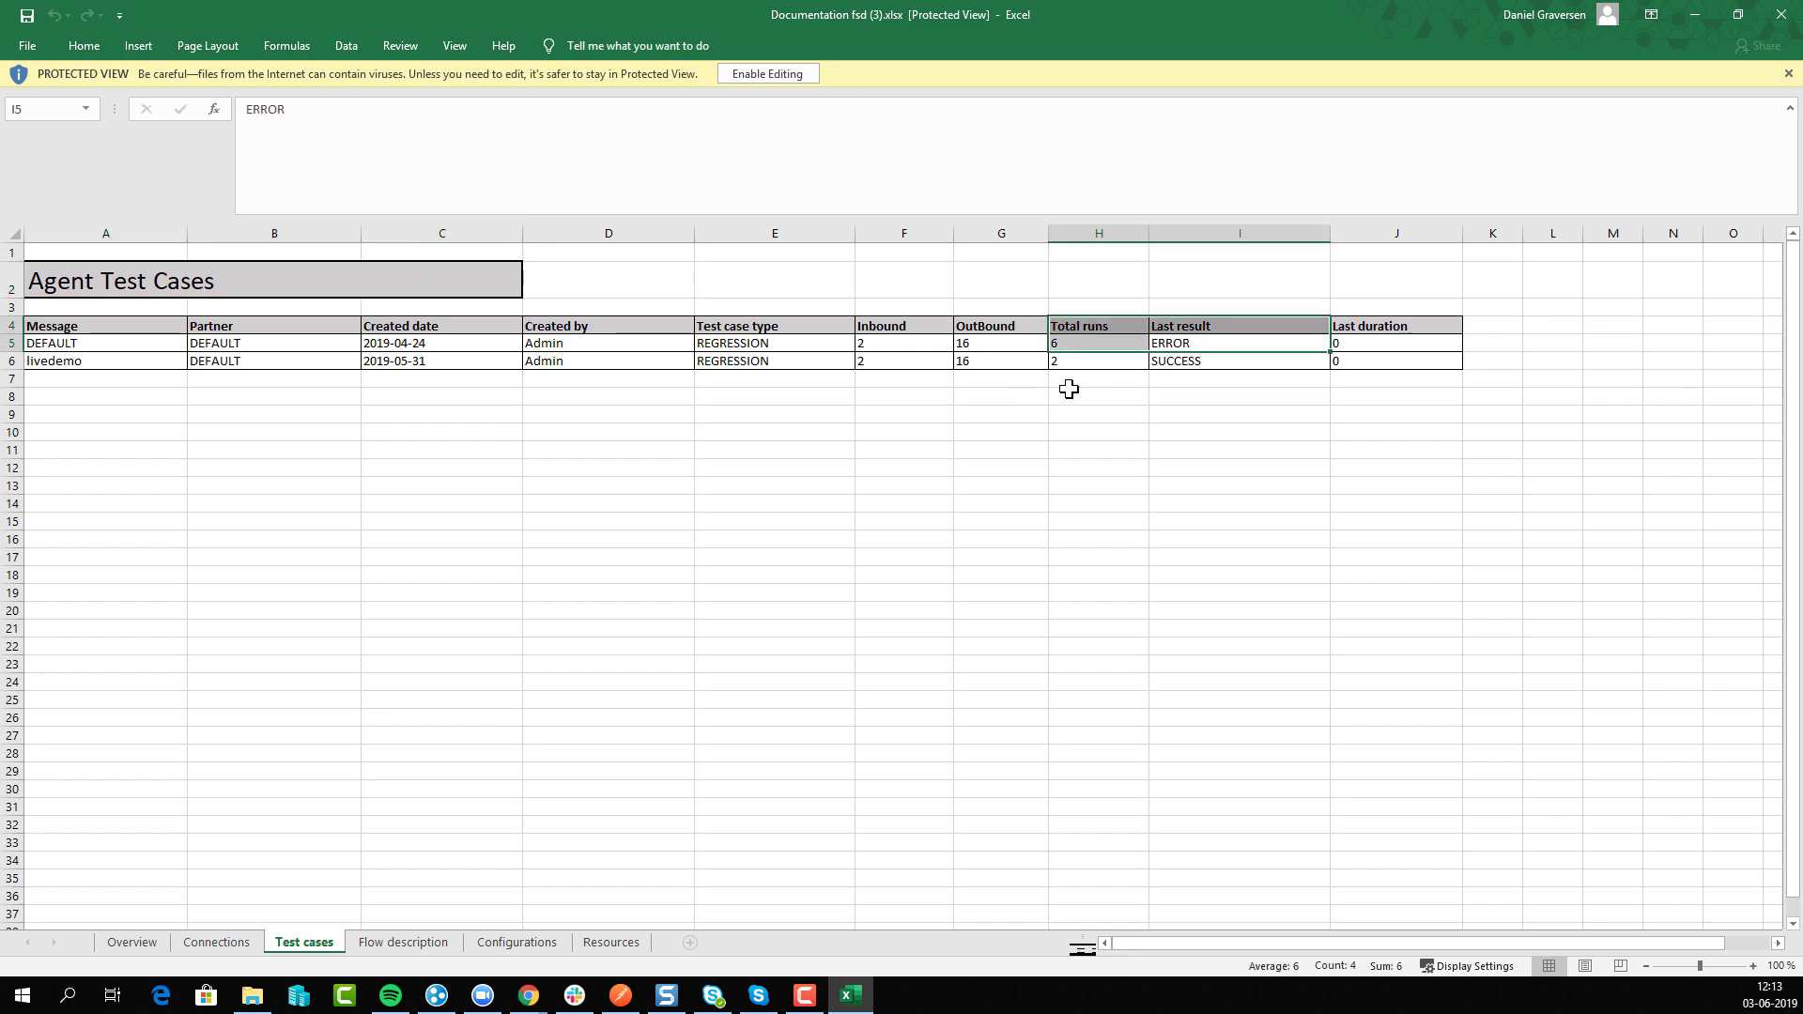
click(434, 947)
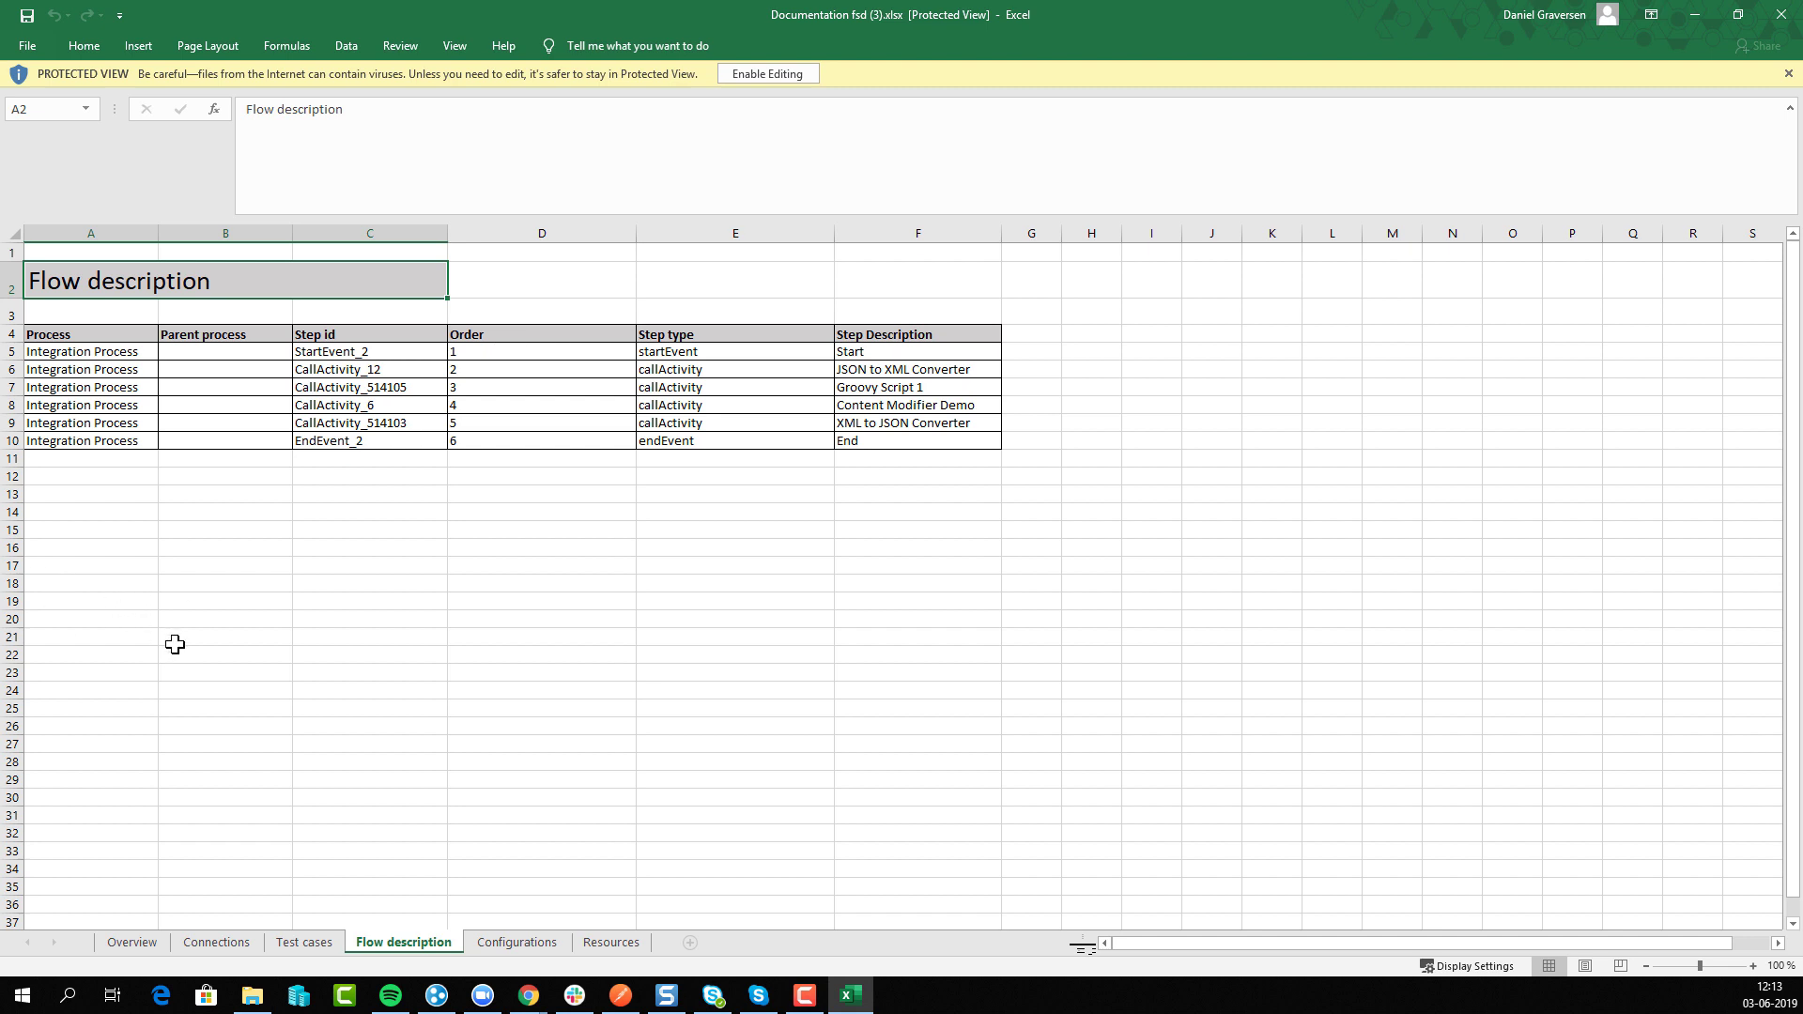
click(514, 943)
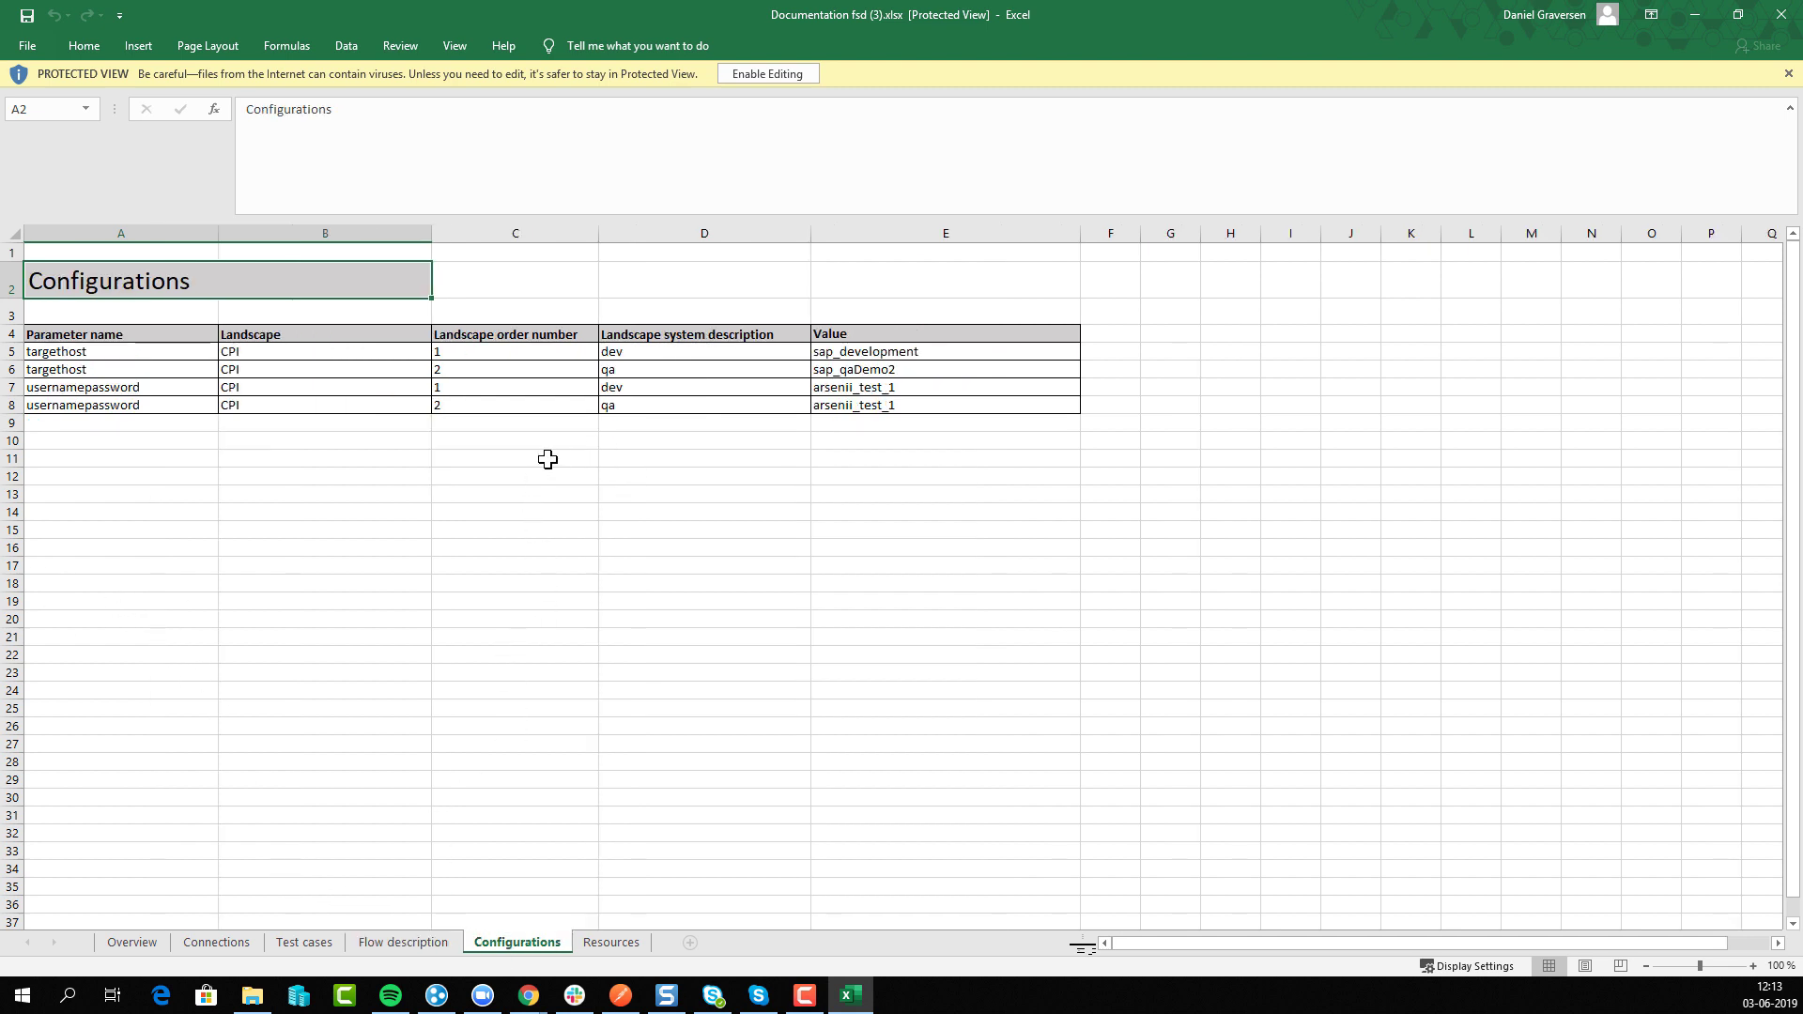
click(601, 945)
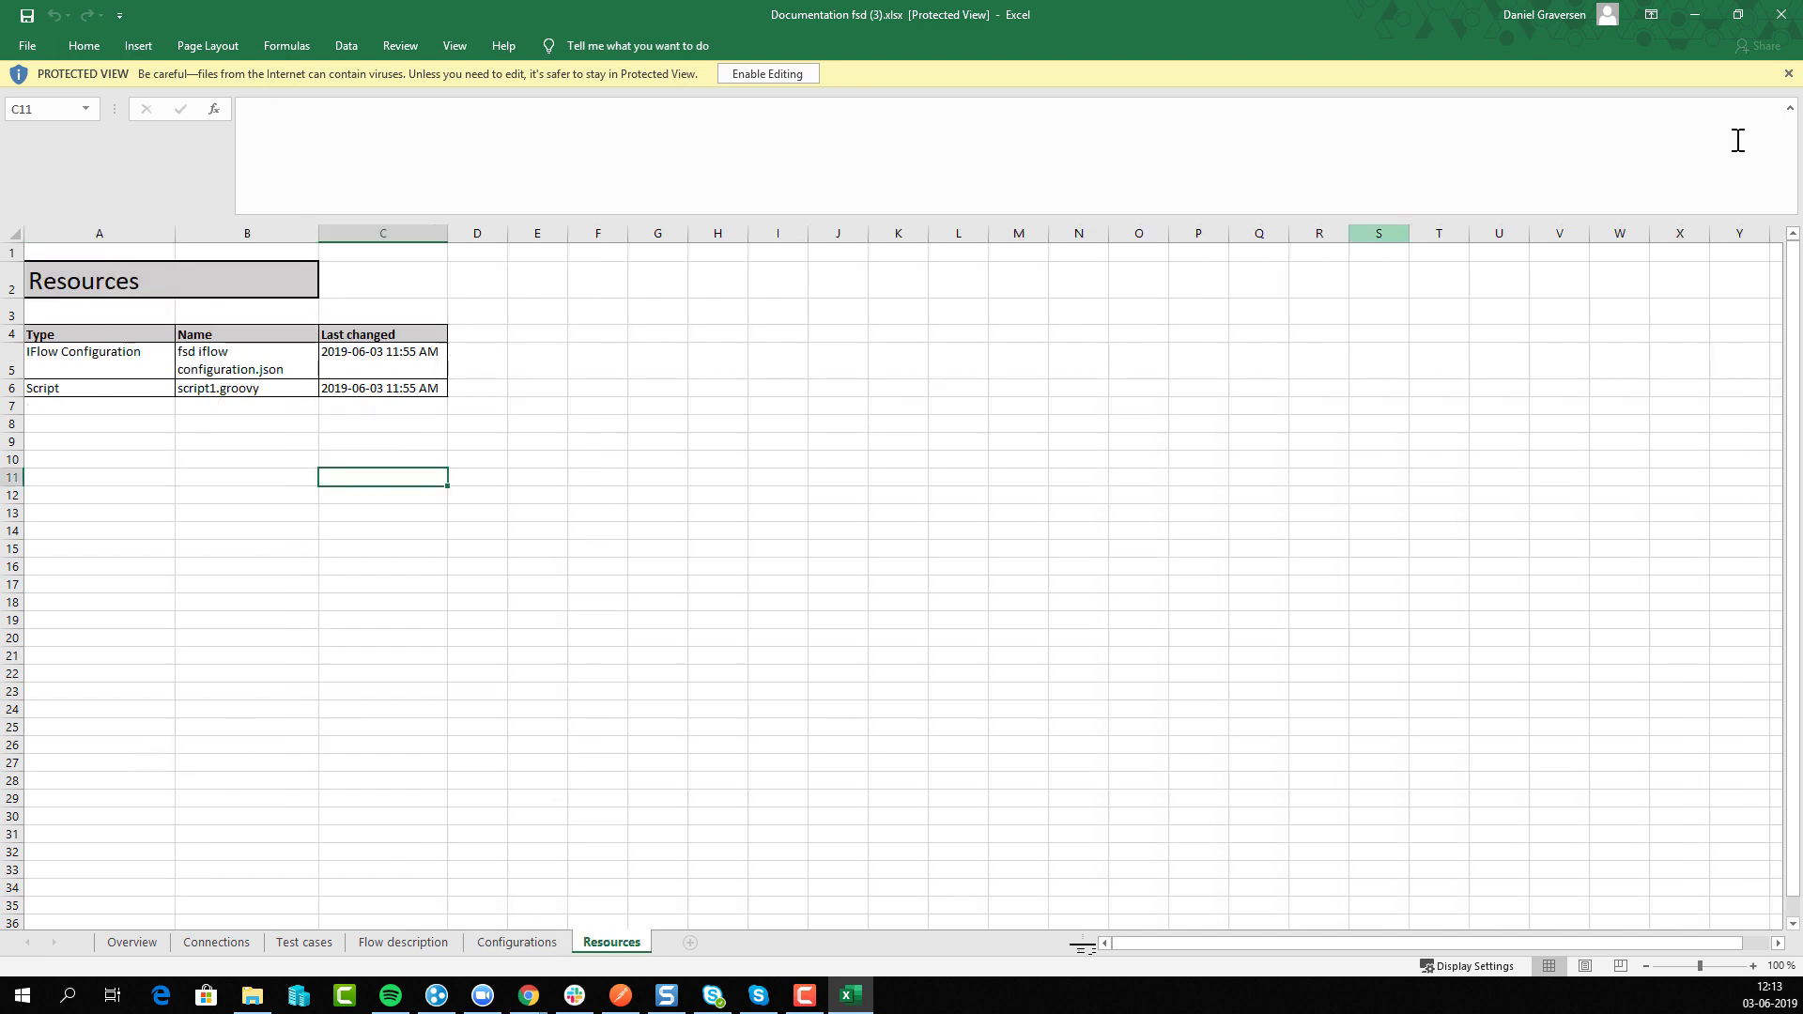
click(1782, 14)
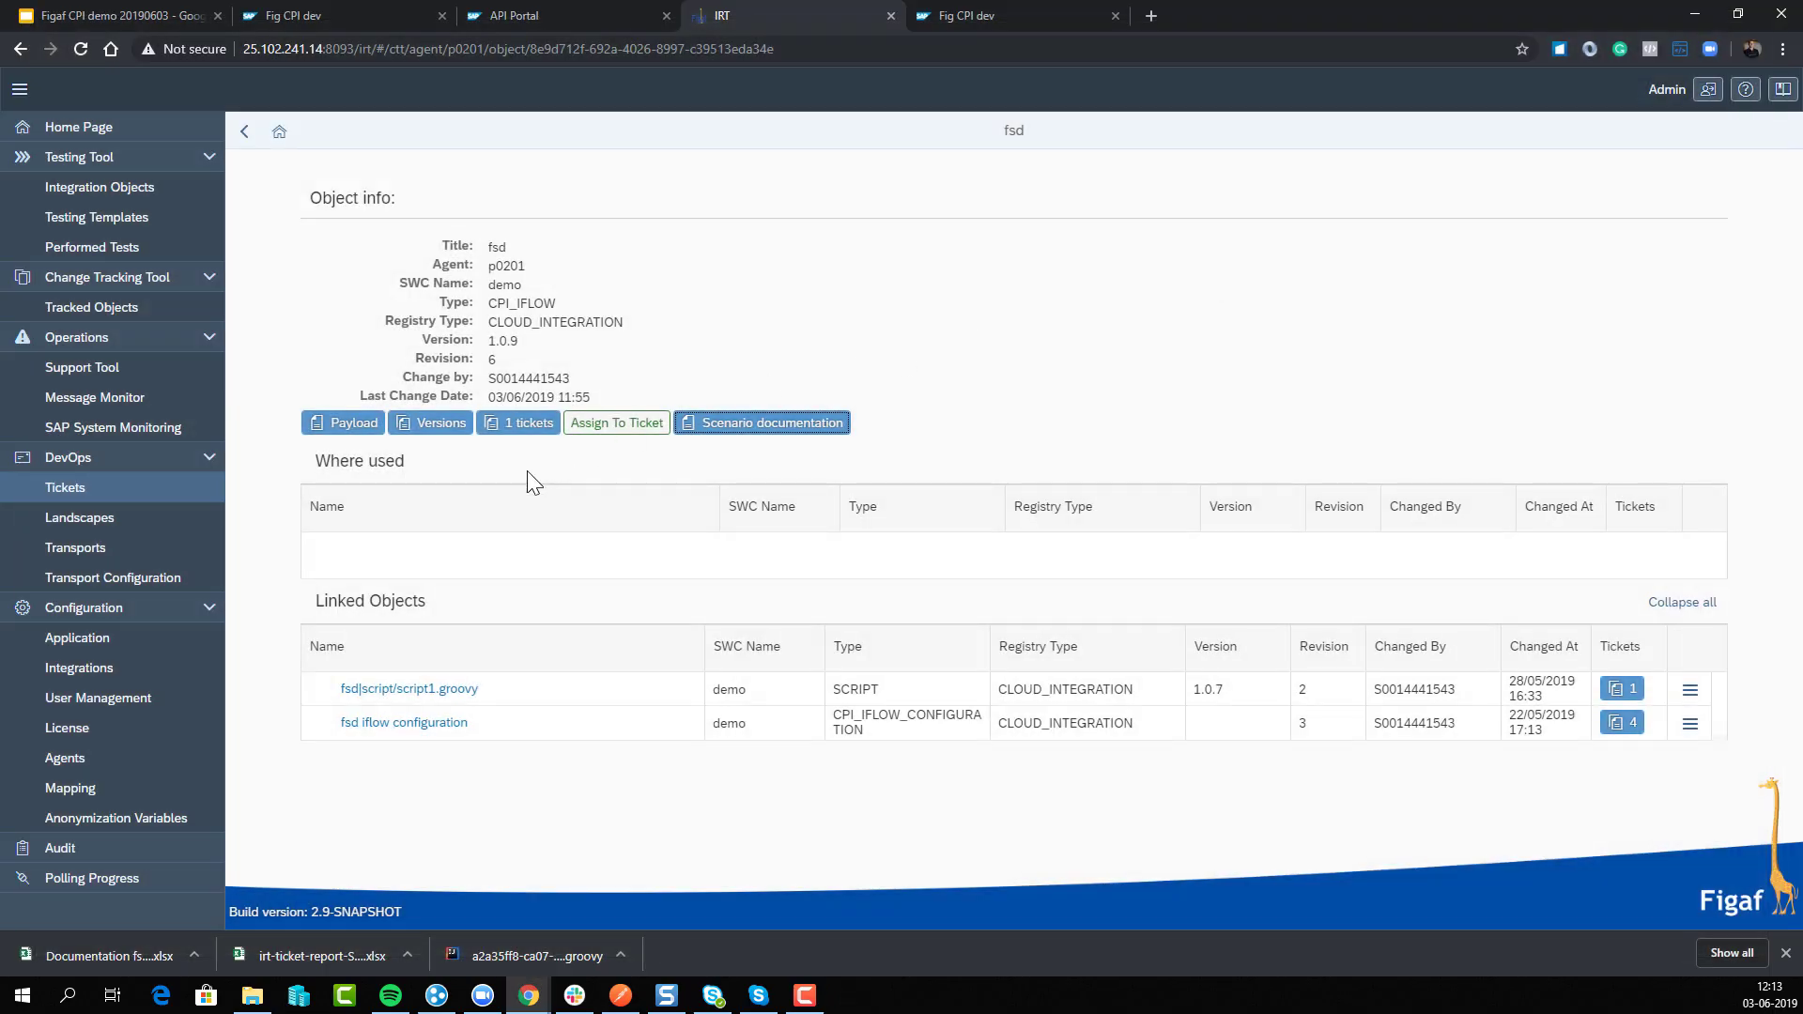
- Return to the ticket in IRT, generate a ticket report, refresh its status, and open the downloaded report in Excel
click(247, 131)
click(771, 192)
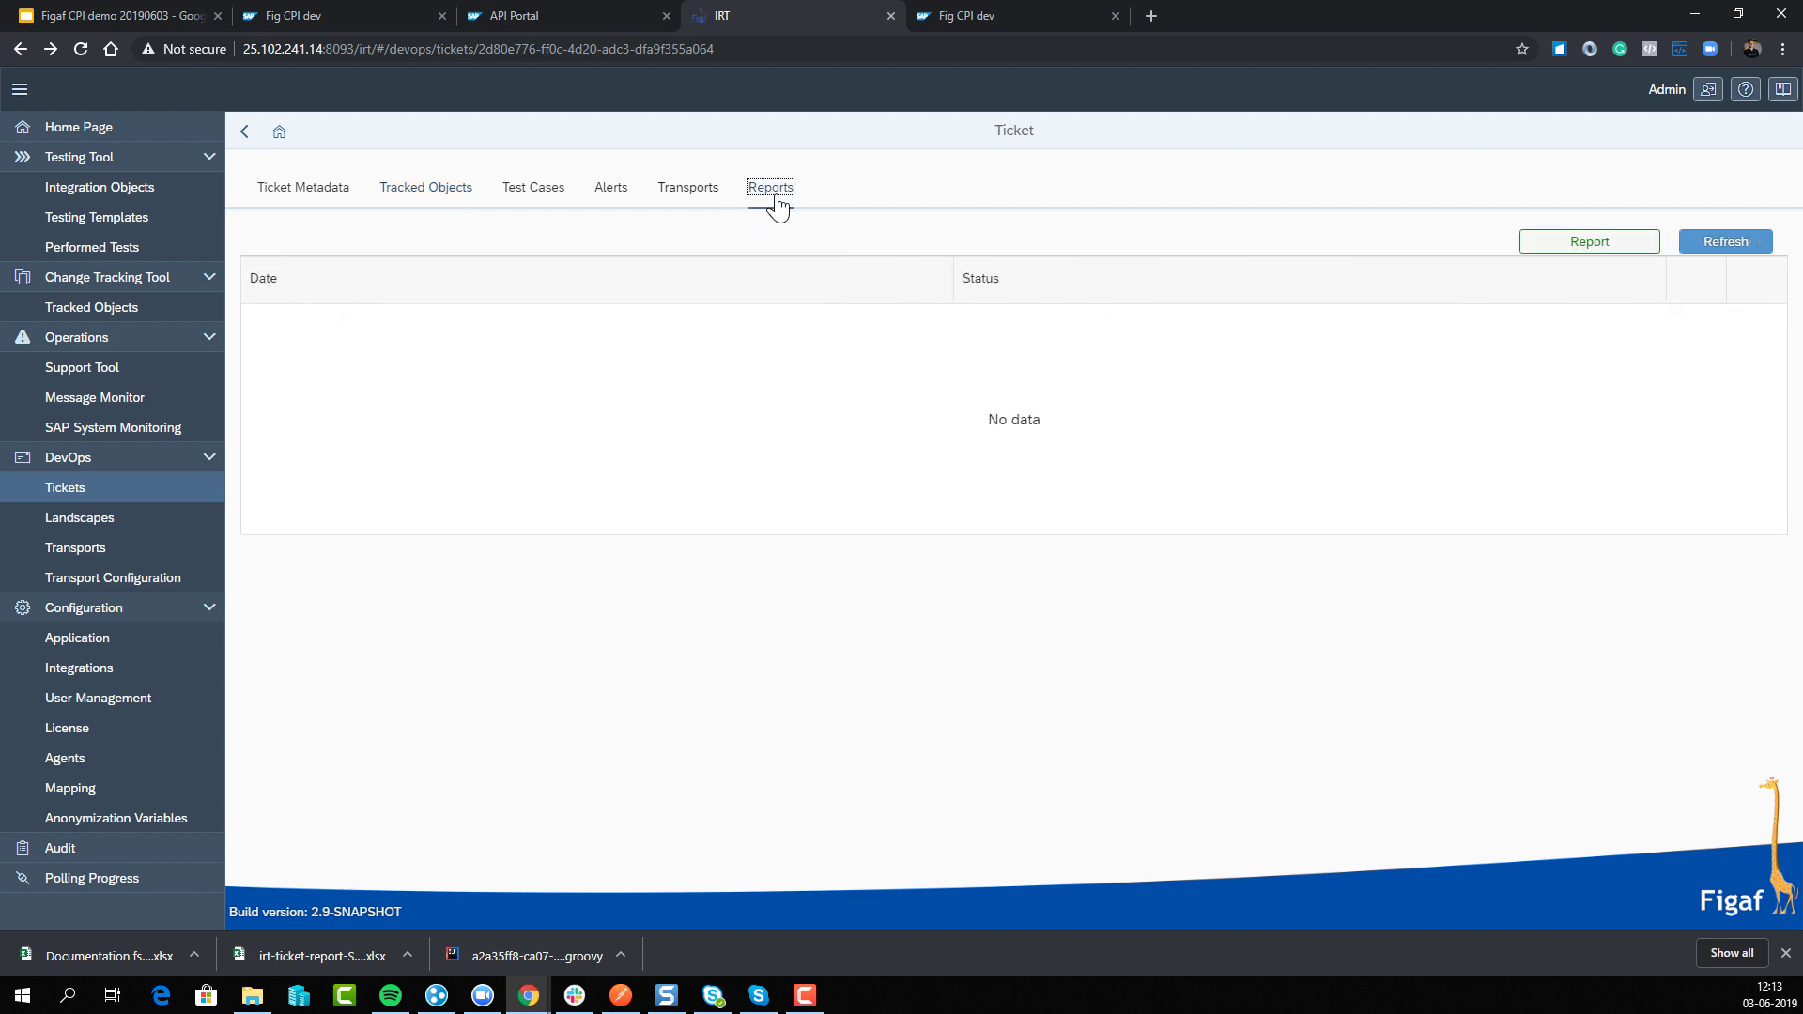
click(1554, 241)
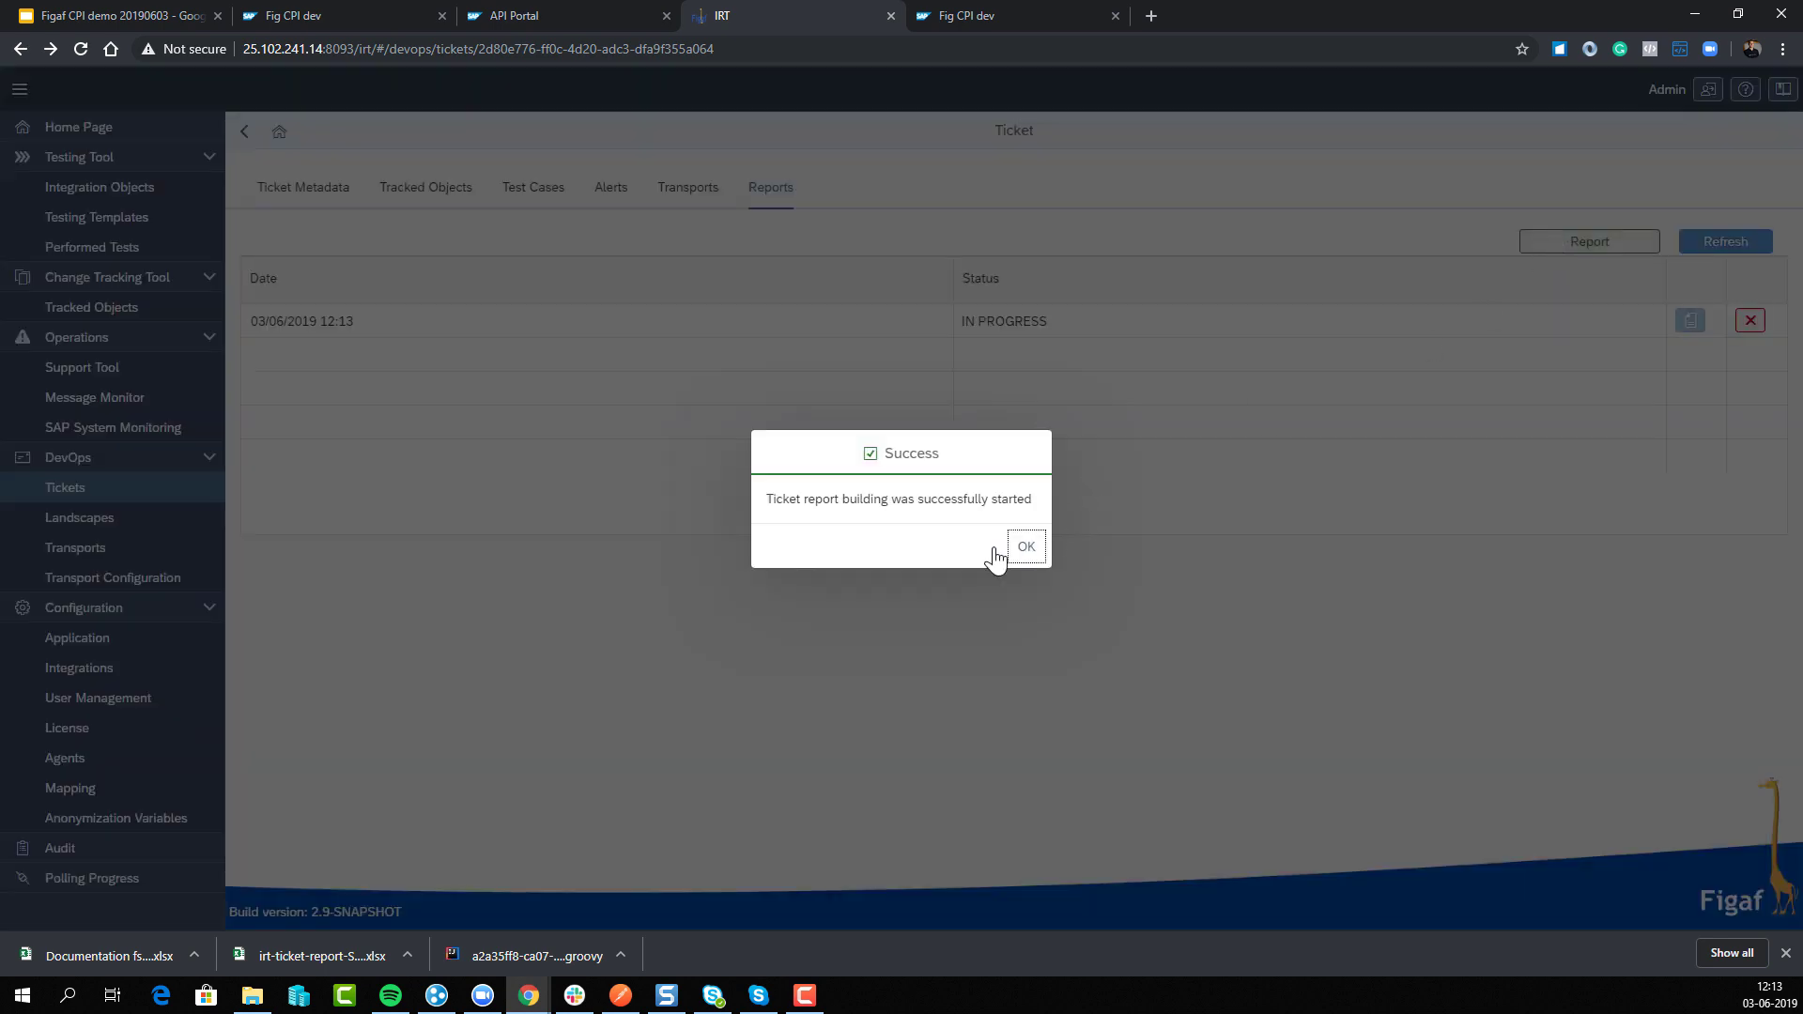
click(1026, 548)
click(1728, 242)
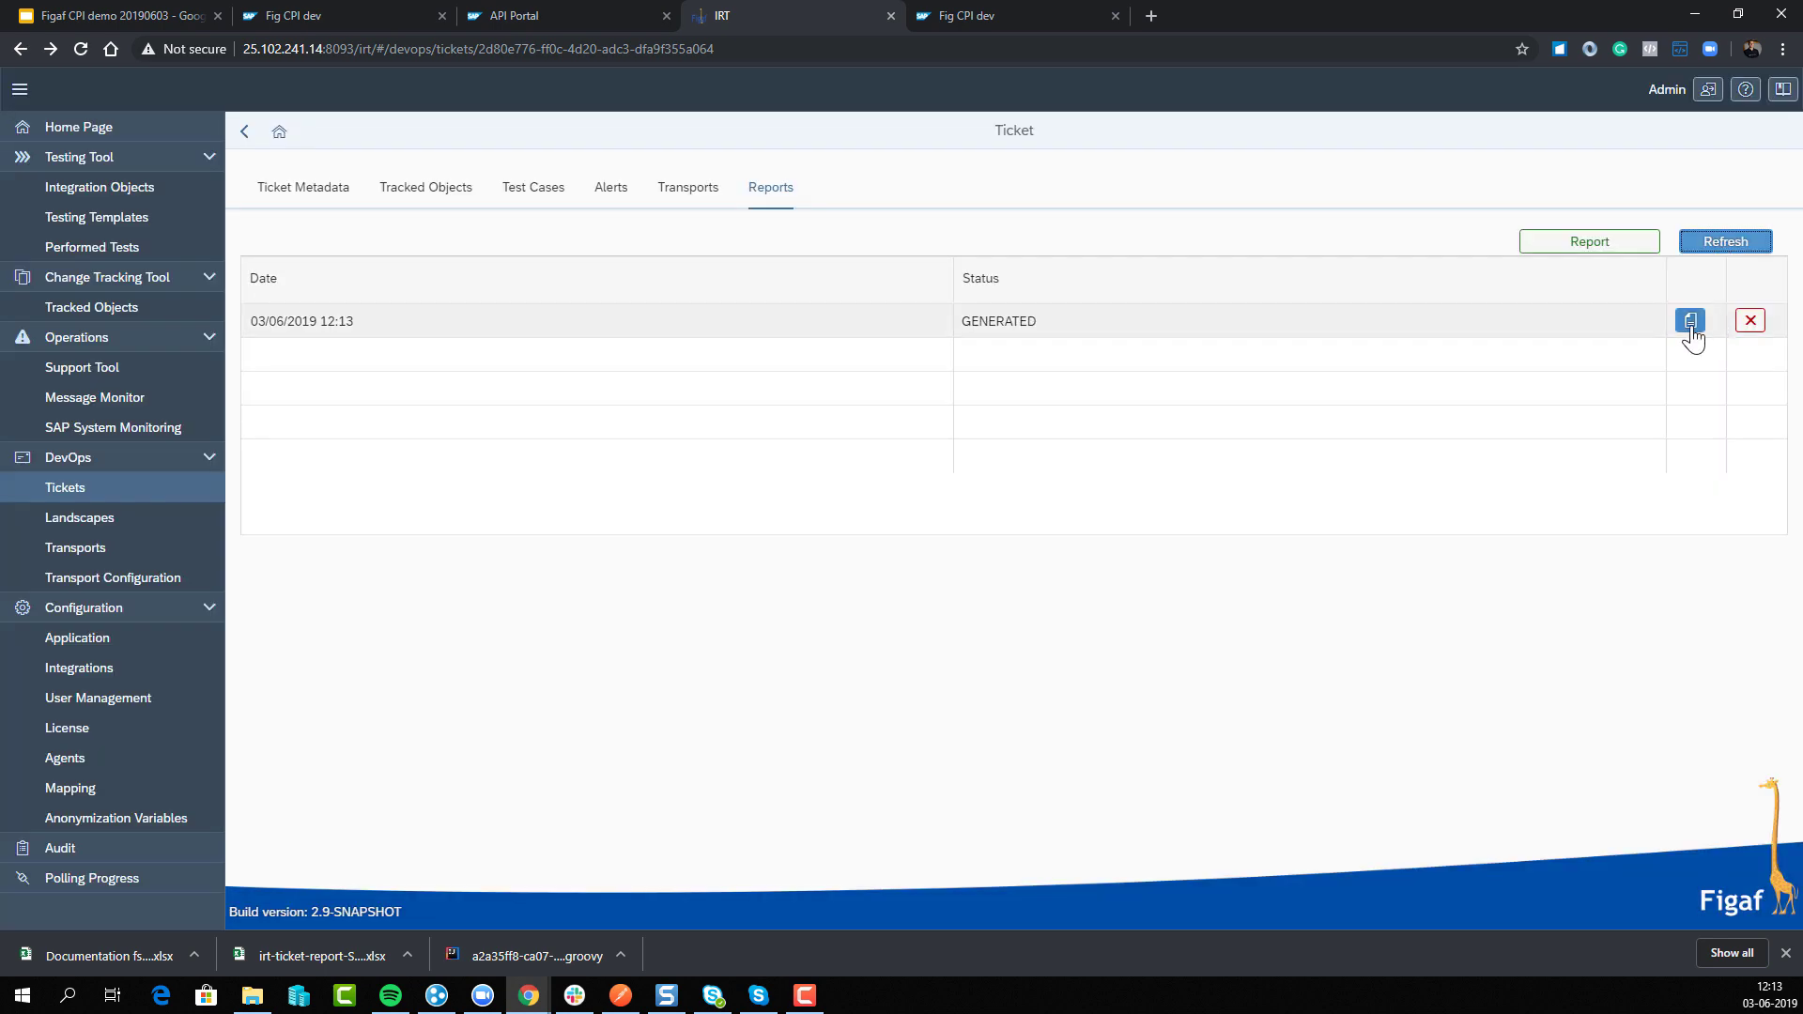
click(1689, 322)
click(122, 958)
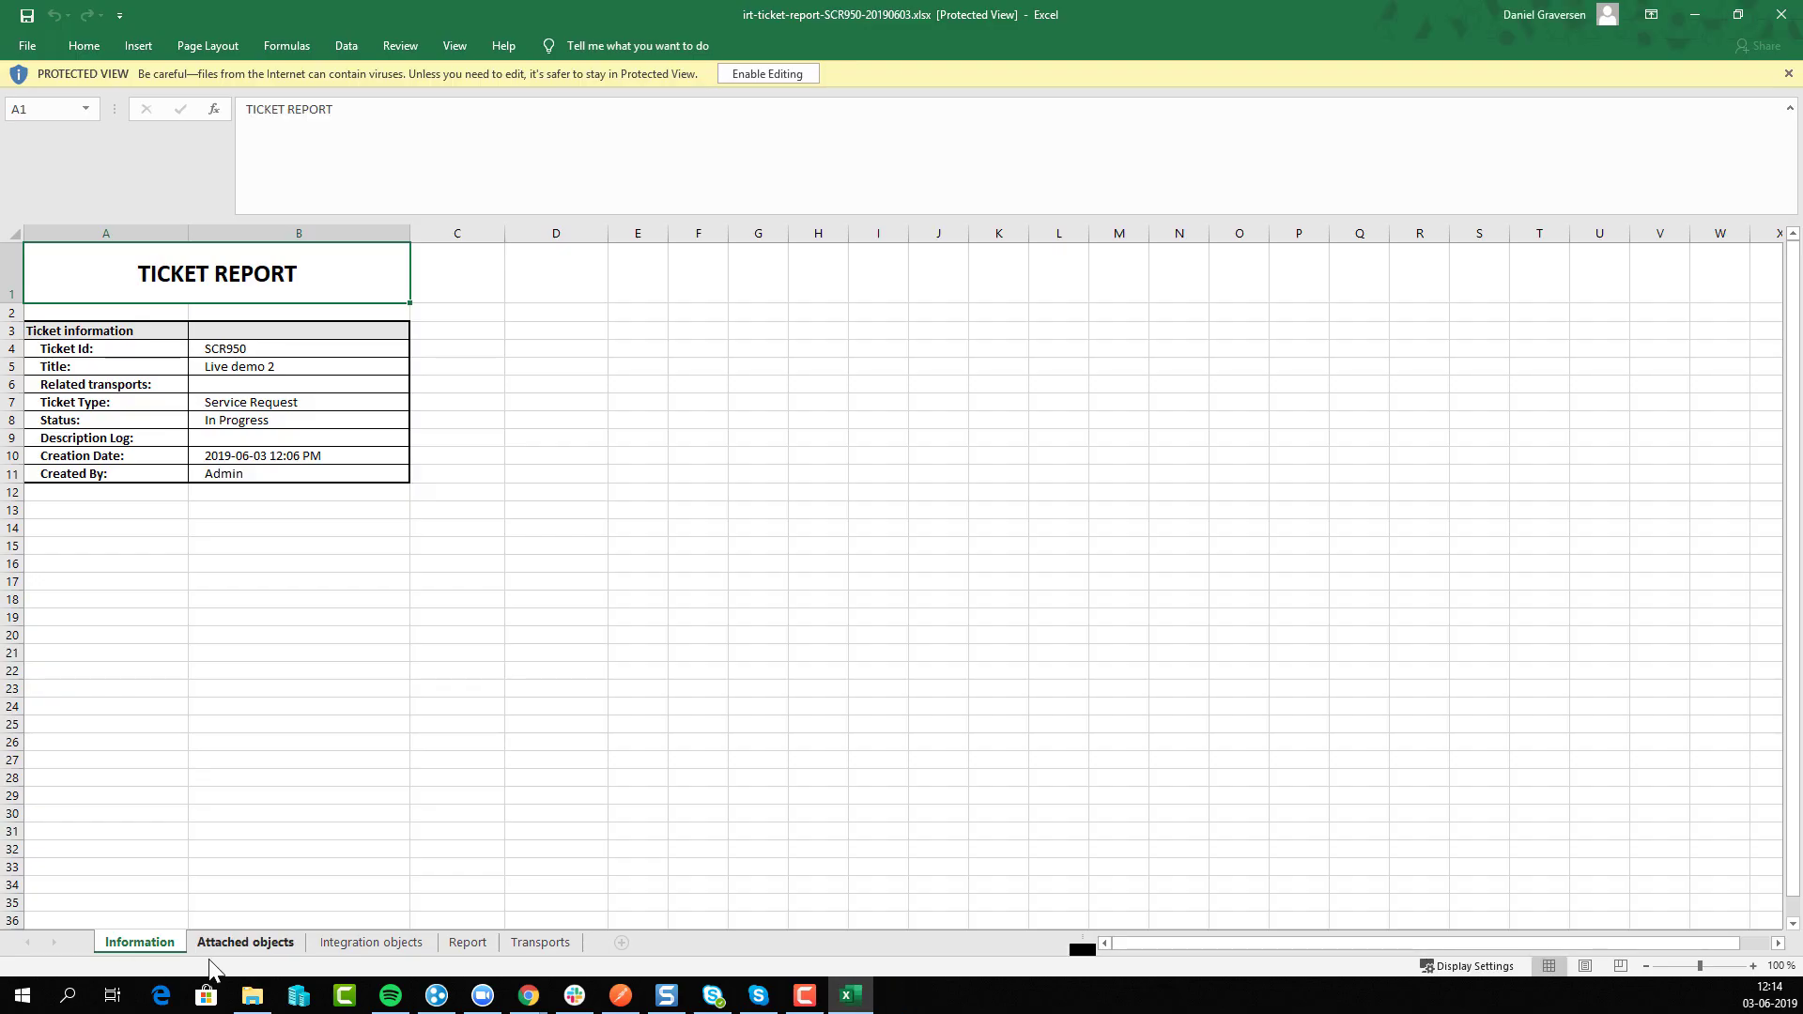
- Review the ticket report's attached objects, integration objects, test run report and transports, close the workbook, and return to the Google Slides presentation
click(235, 943)
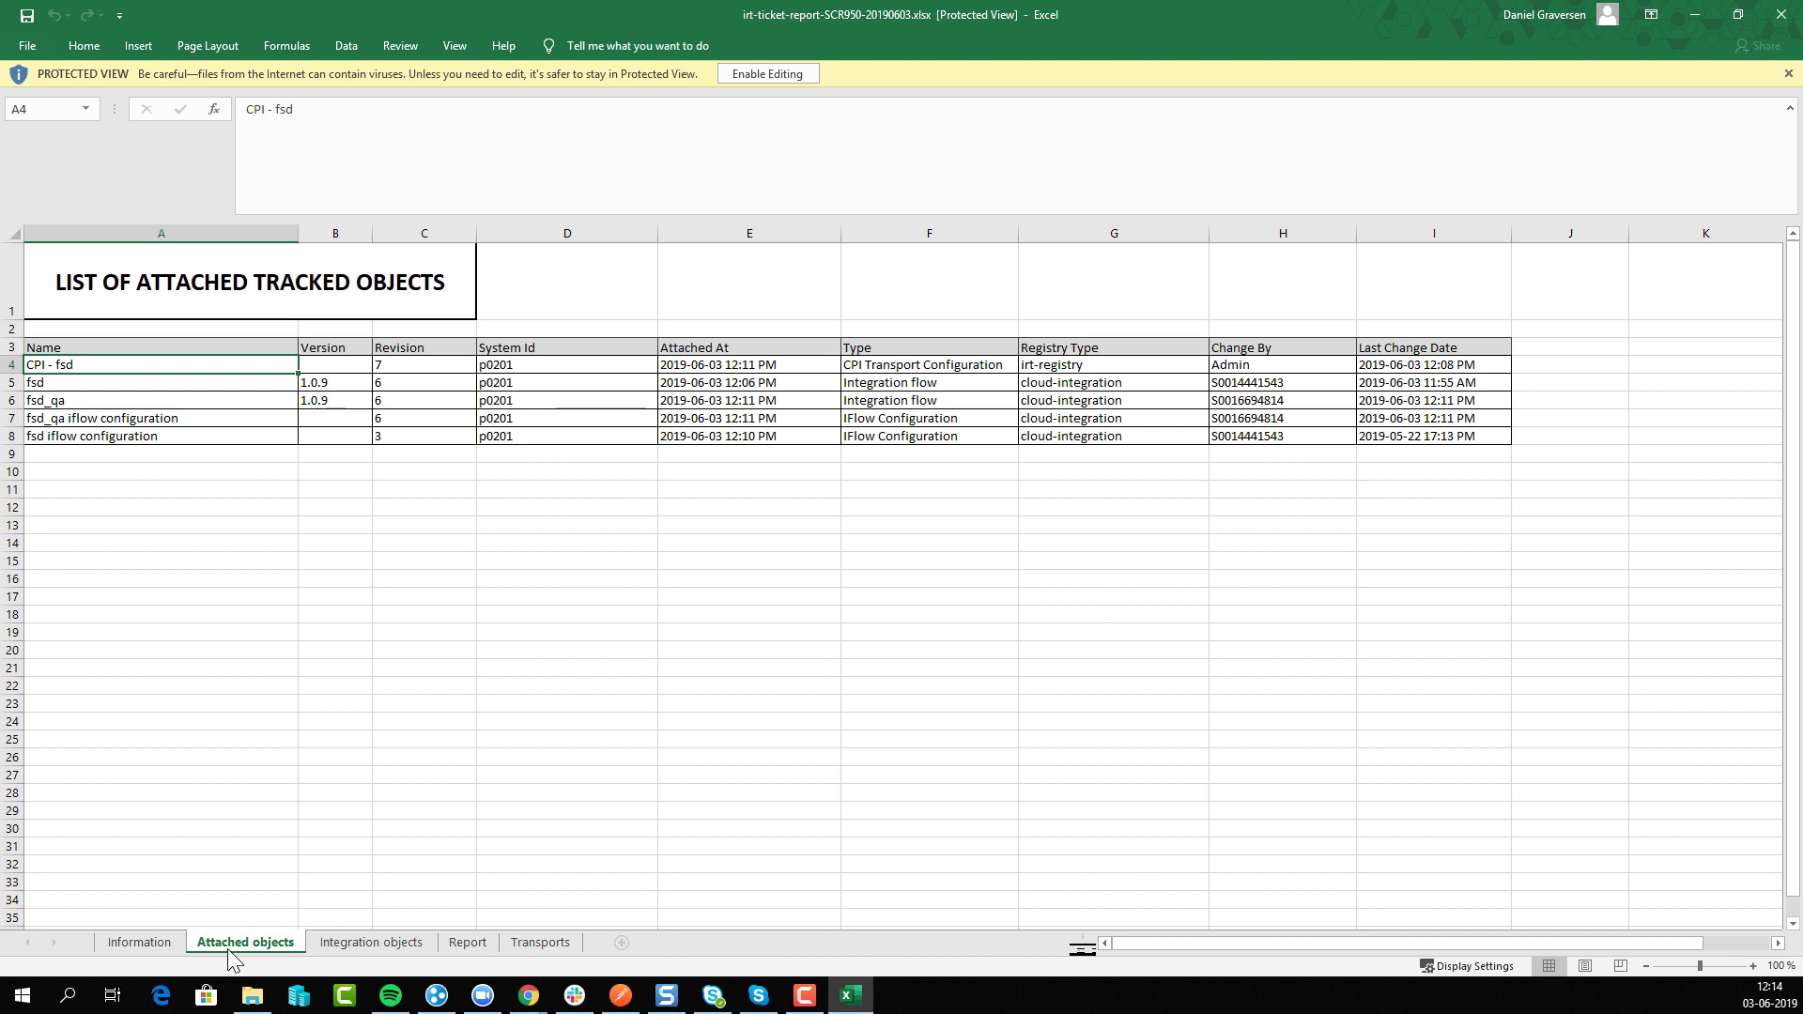
drag(1254, 404, 1270, 475)
click(371, 943)
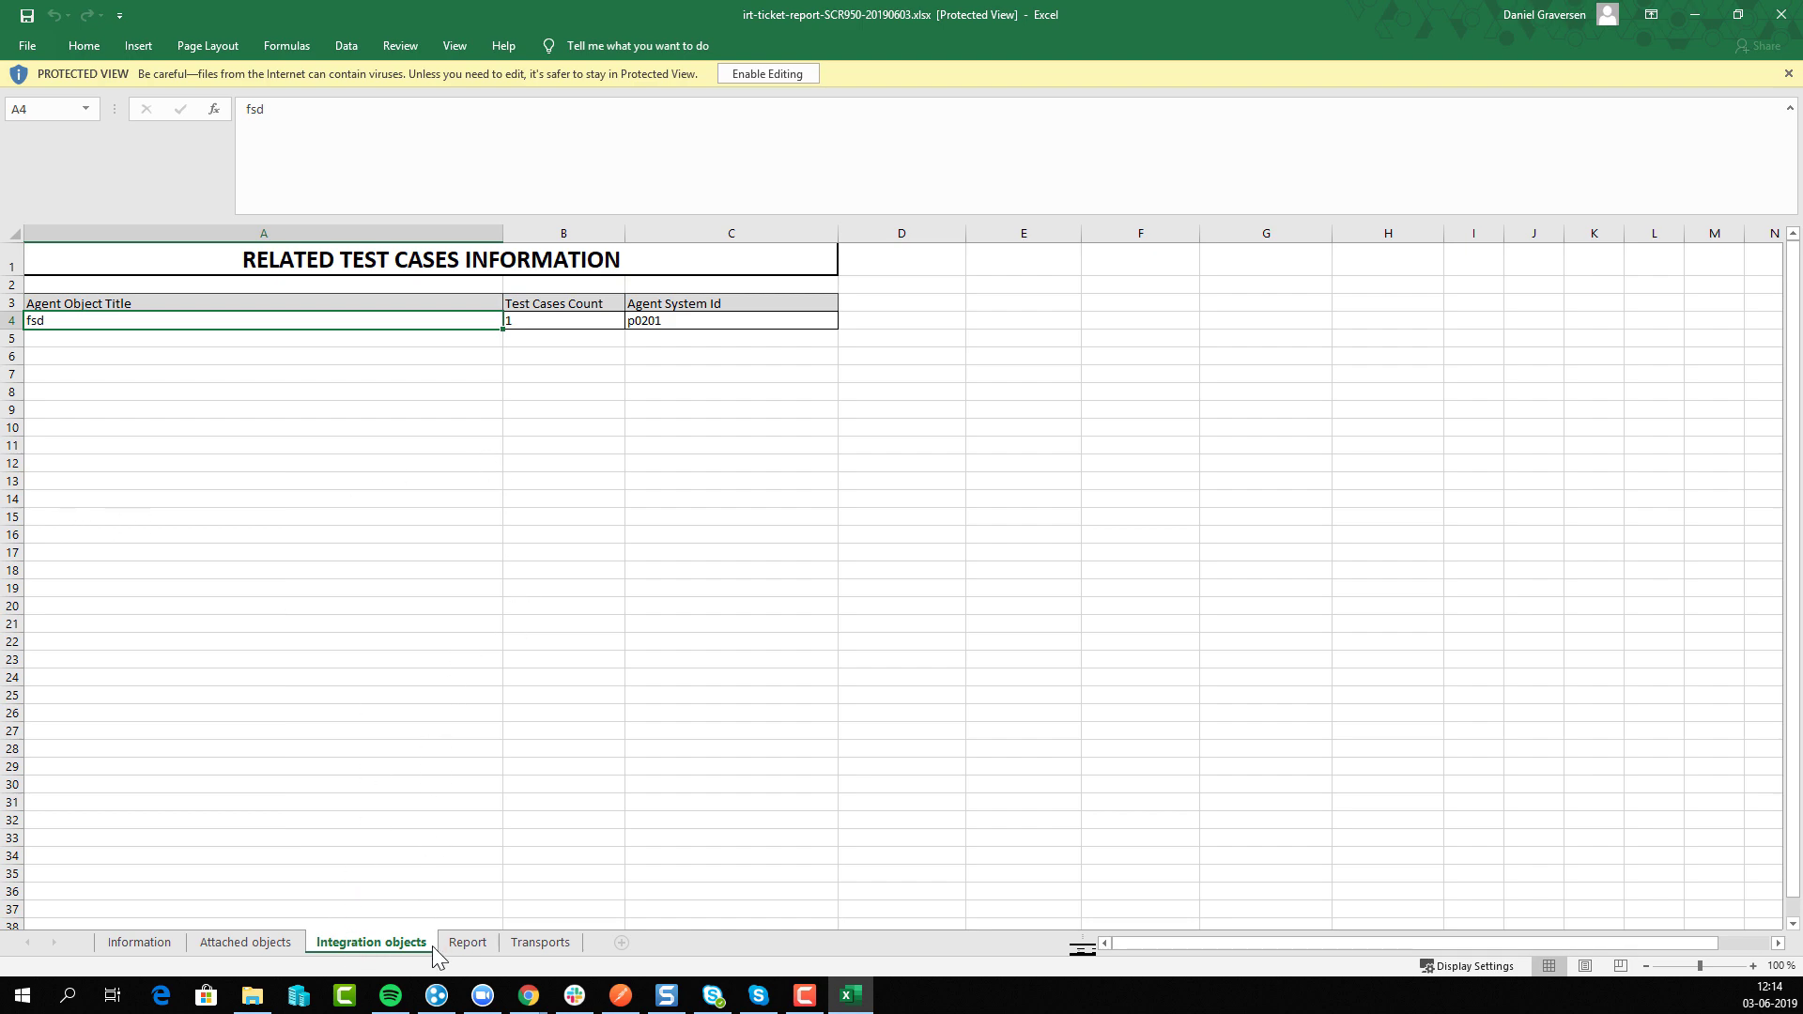
click(451, 943)
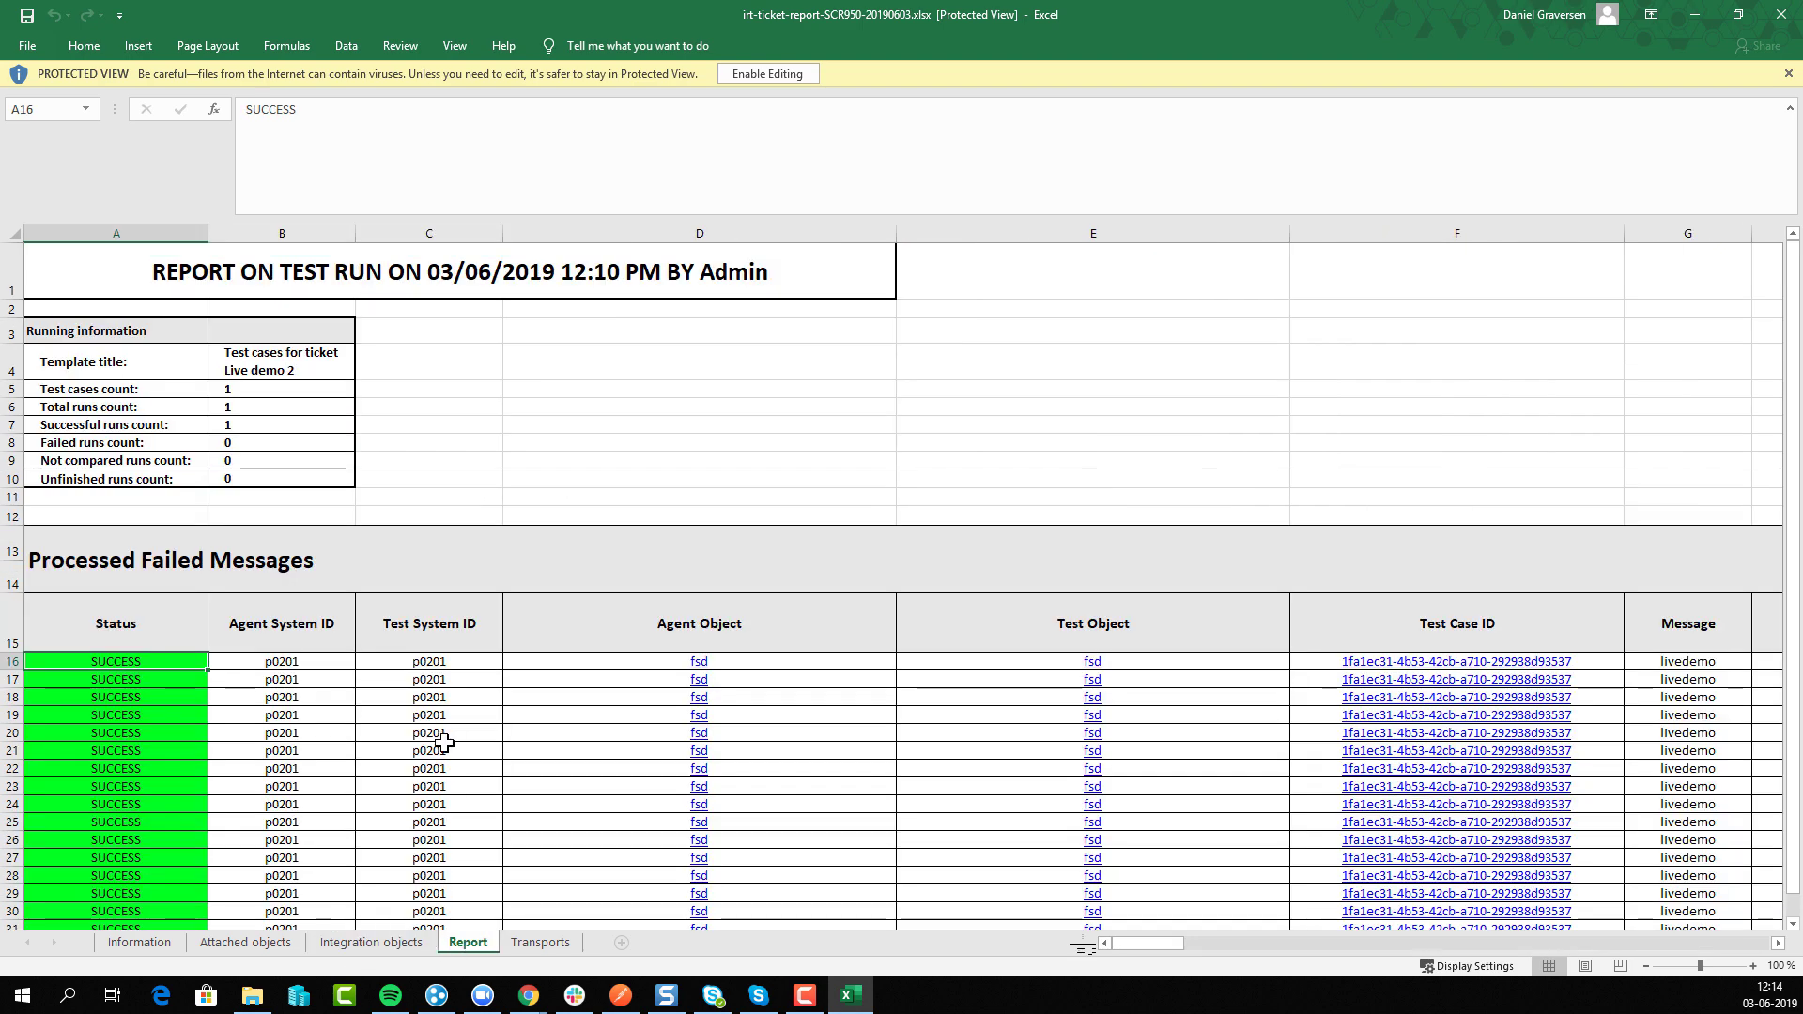
scroll(446, 747, down, 2)
scroll(448, 759, down, 1)
click(539, 939)
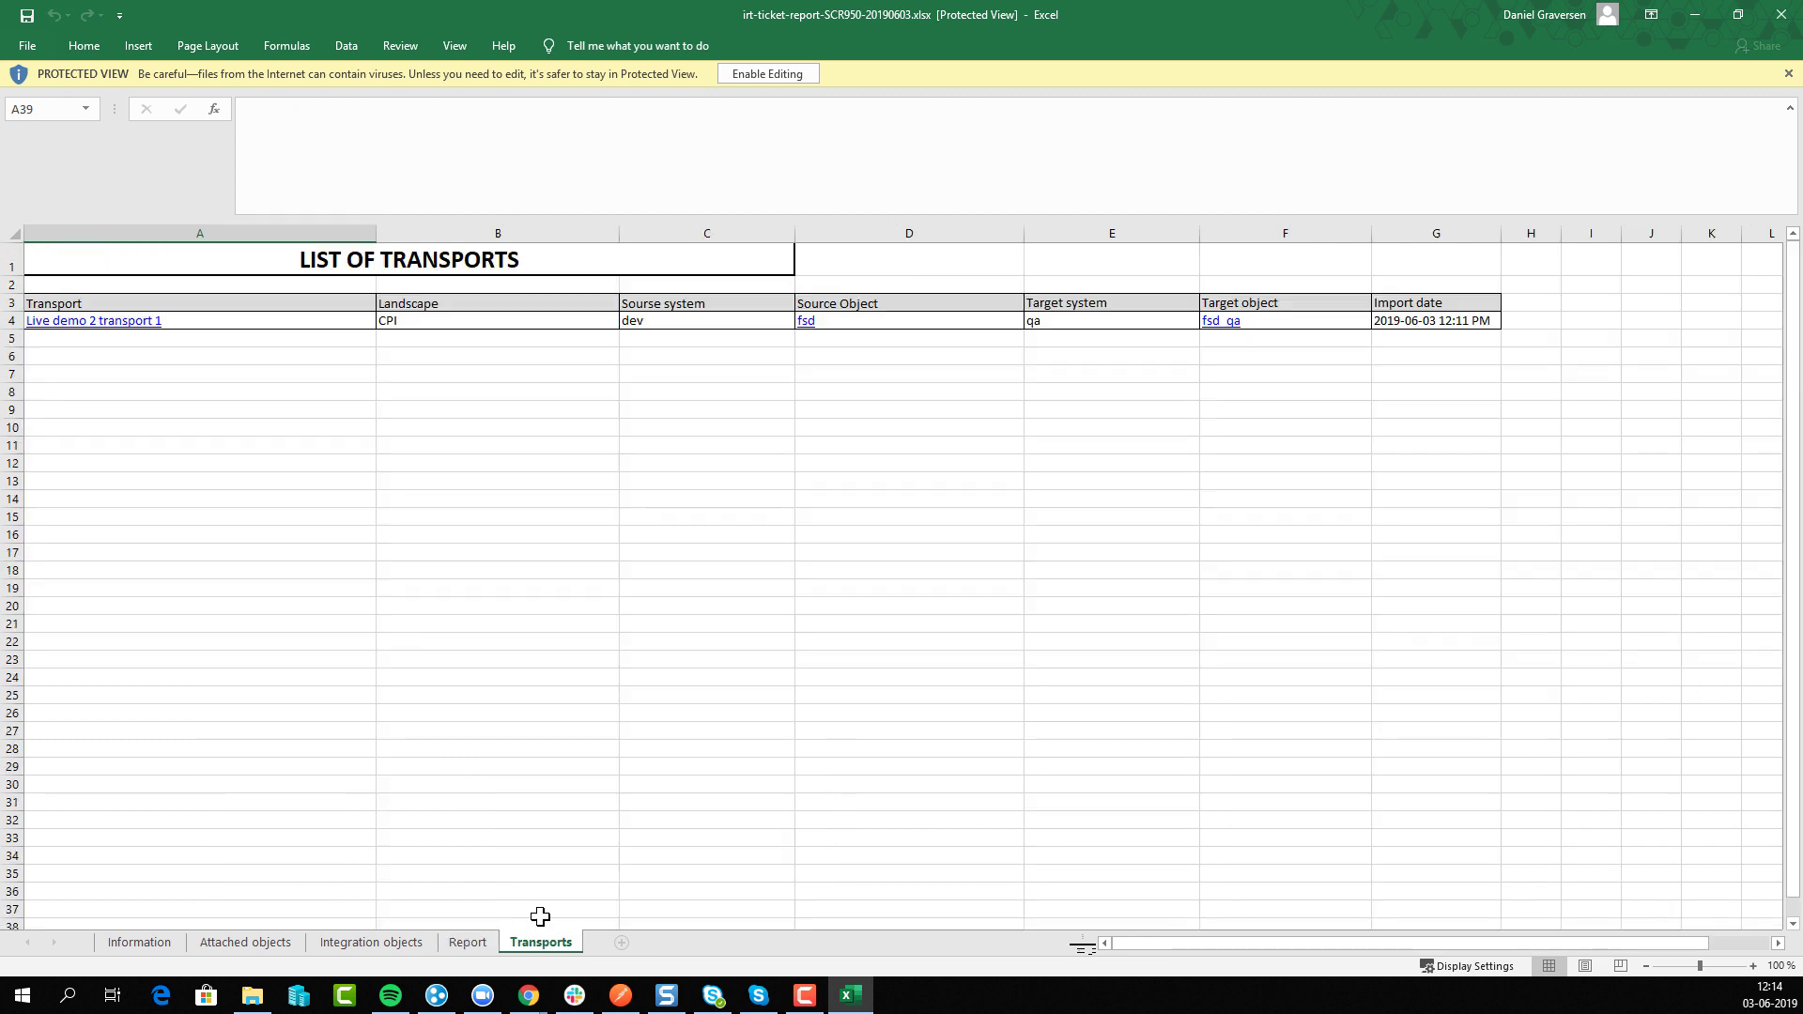
click(1782, 14)
click(118, 13)
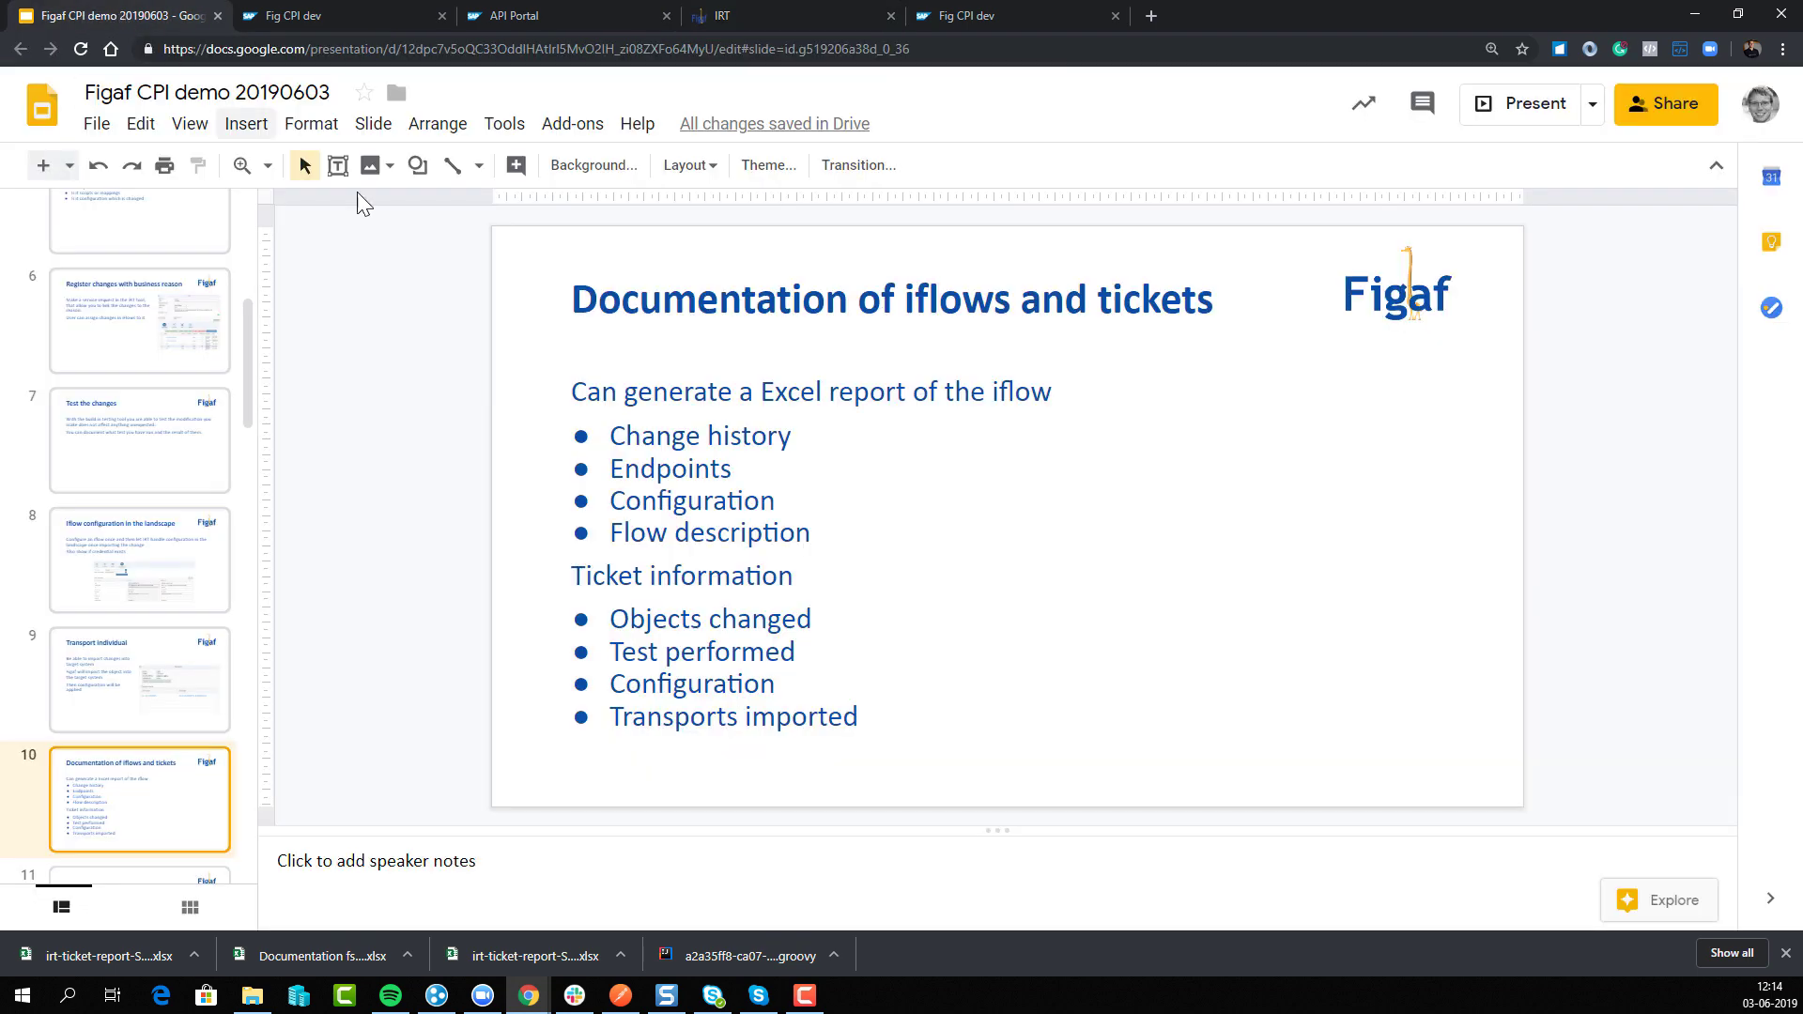